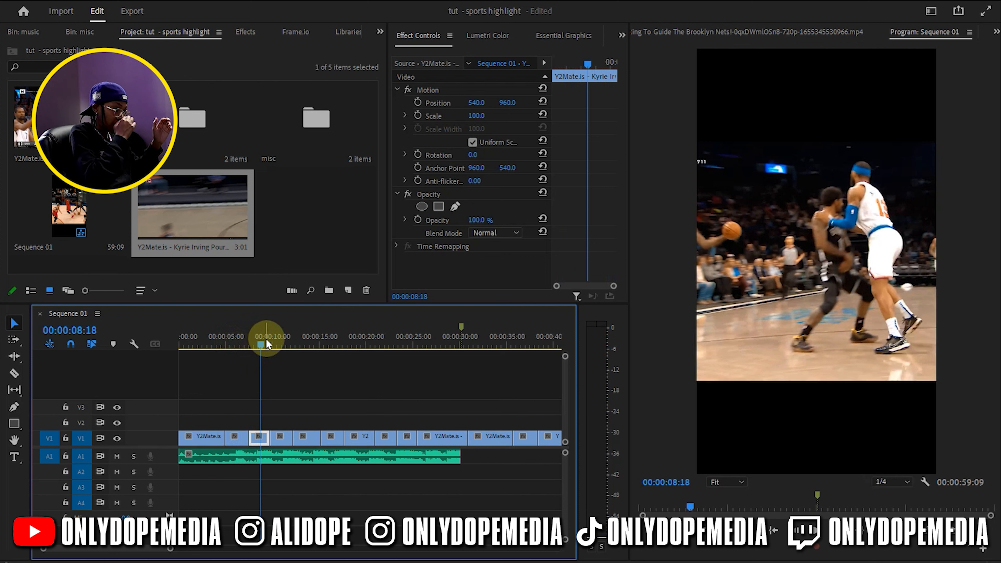
pyautogui.moveTo(270, 339); pyautogui.dragTo(319, 321)
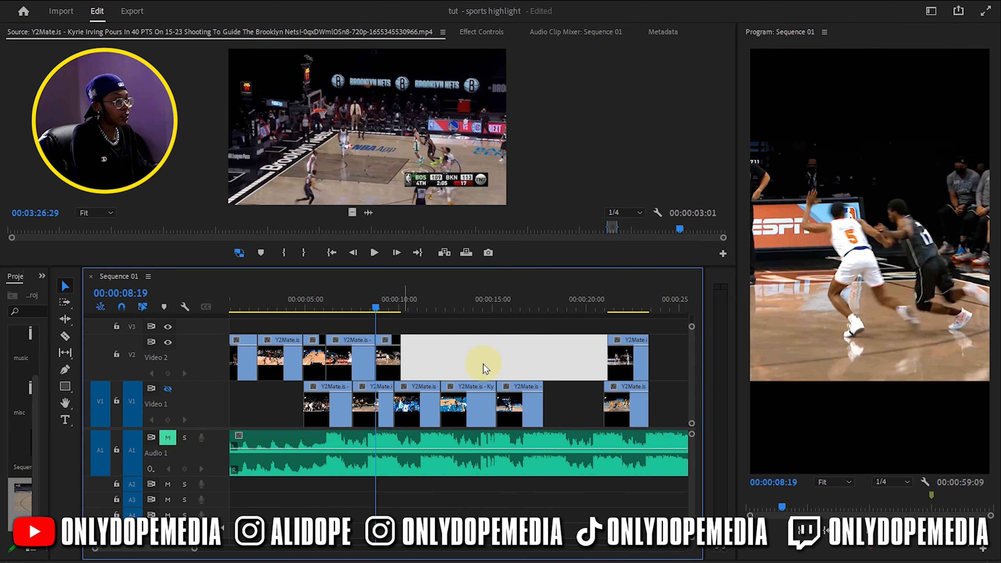
pyautogui.scroll(1, 484, 363)
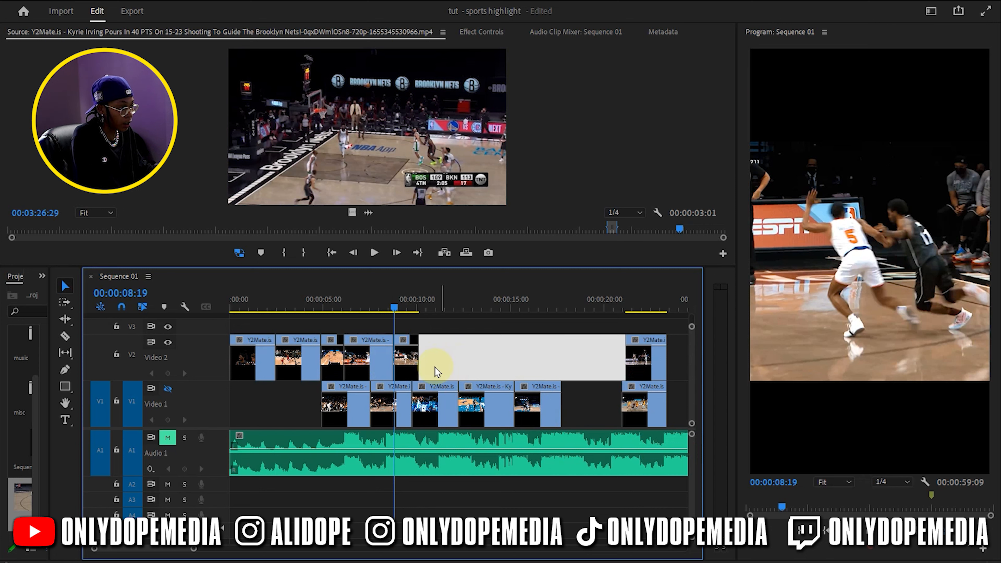
pyautogui.click(453, 354)
pyautogui.moveTo(395, 311); pyautogui.dragTo(426, 295)
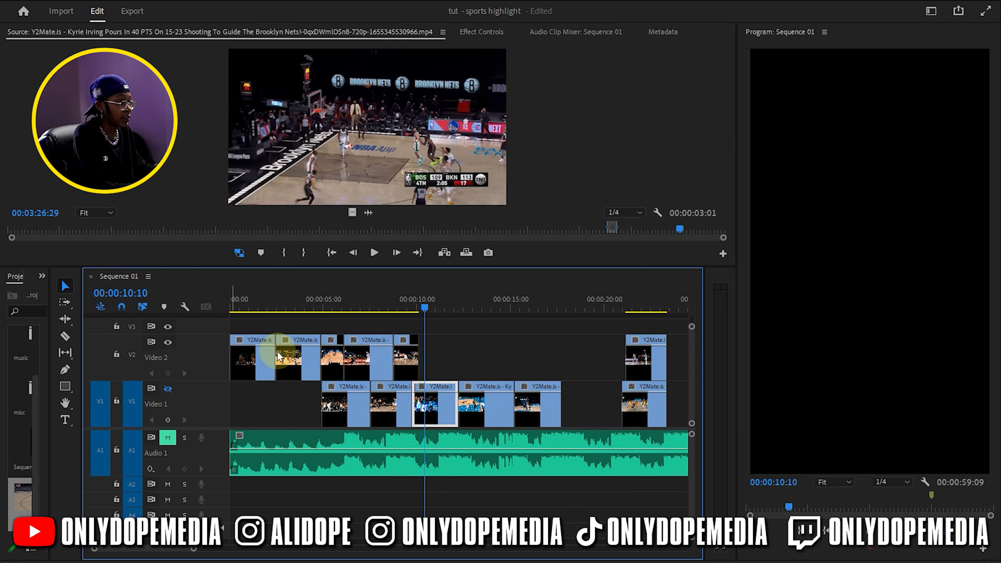
# Display the Time Remapping speed line on the Video 2 clip that covers the 9-second mark
pyautogui.press('=')
pyautogui.press('=')
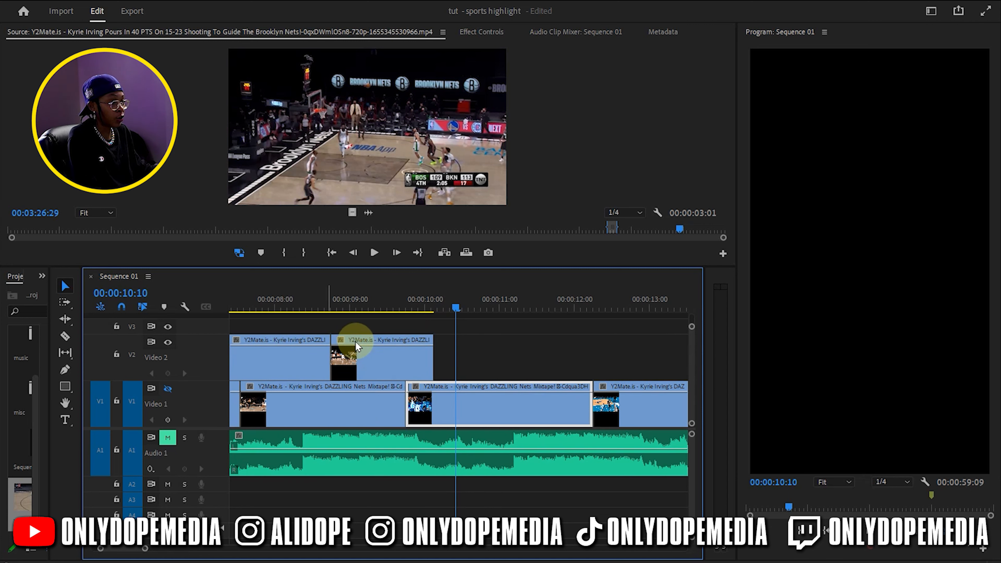
pyautogui.click(341, 343)
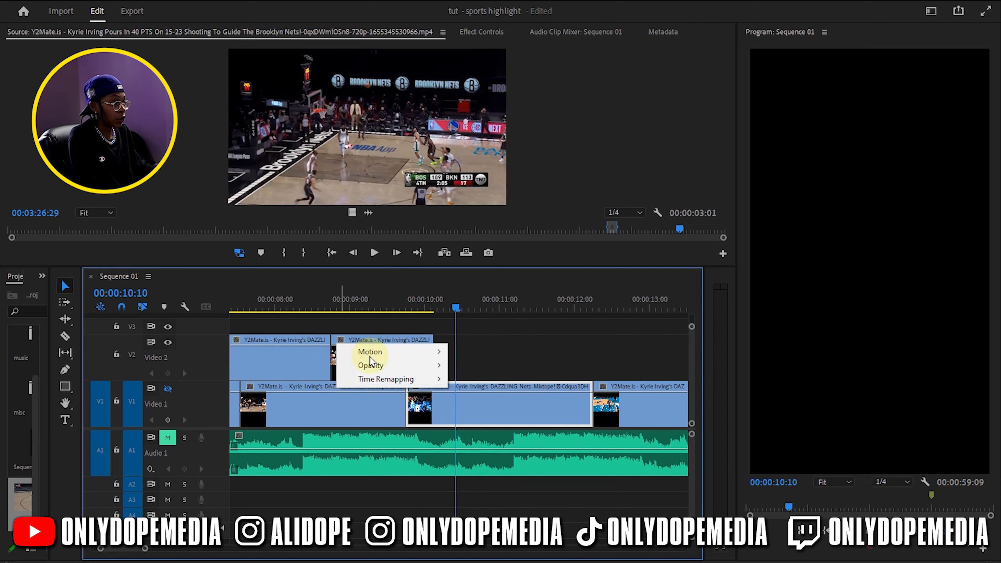
pyautogui.moveTo(380, 379)
pyautogui.click(475, 379)
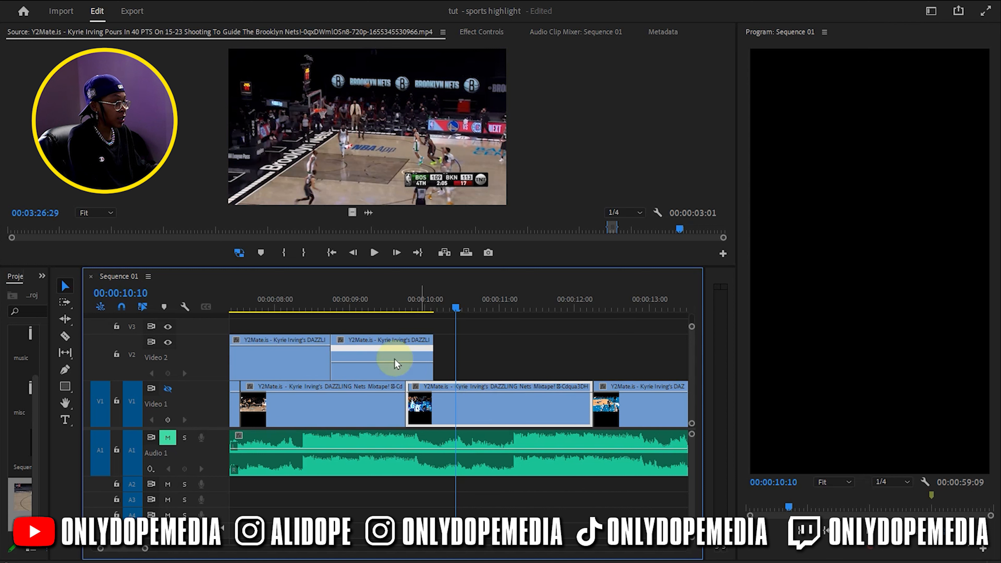
# Extend the end of the Video 2 clip with the speed line to 00:00:11:05
pyautogui.moveTo(406, 301); pyautogui.dragTo(349, 309)
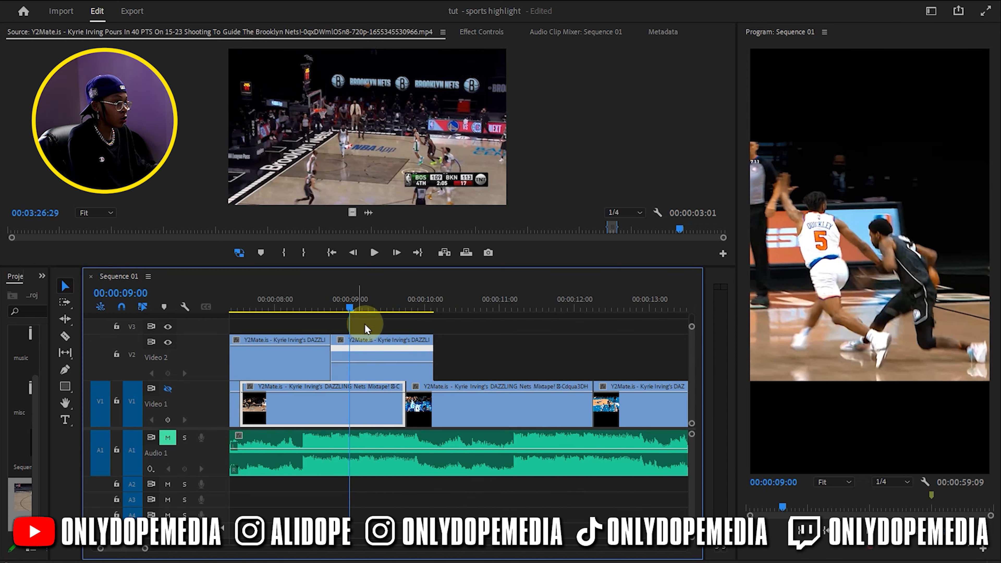
pyautogui.moveTo(377, 307); pyautogui.dragTo(516, 303)
pyautogui.moveTo(433, 361); pyautogui.dragTo(514, 338)
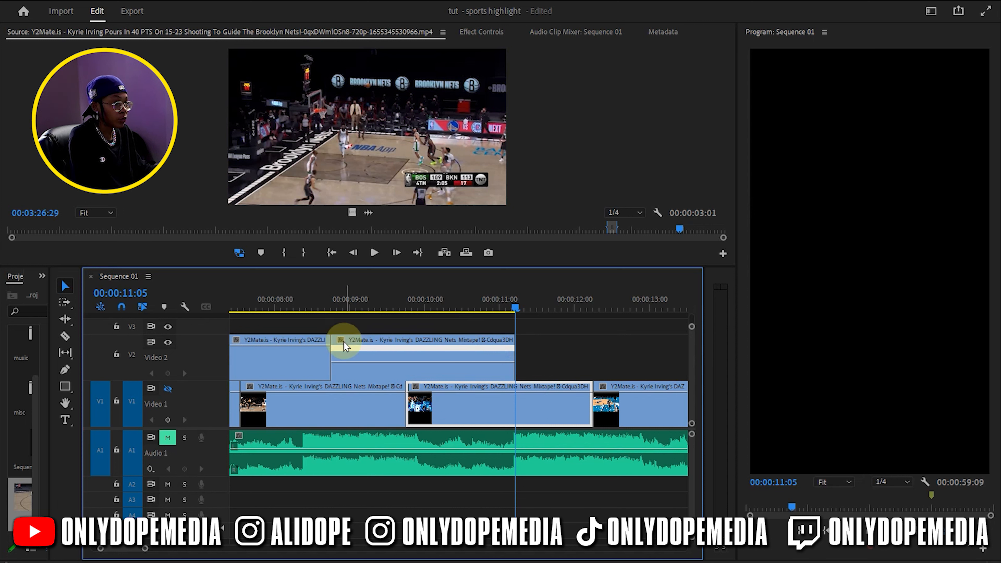
# Add speed keyframes to the extended Video 2 clip at 00:00:09:22 and 00:00:10:15
pyautogui.click(345, 373)
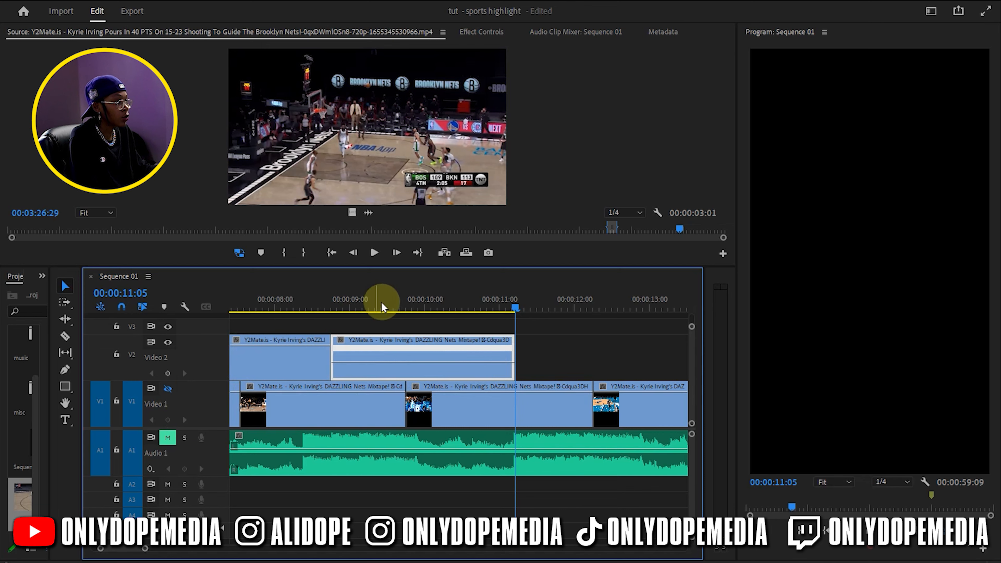
pyautogui.click(349, 309)
pyautogui.moveTo(349, 310); pyautogui.dragTo(418, 327)
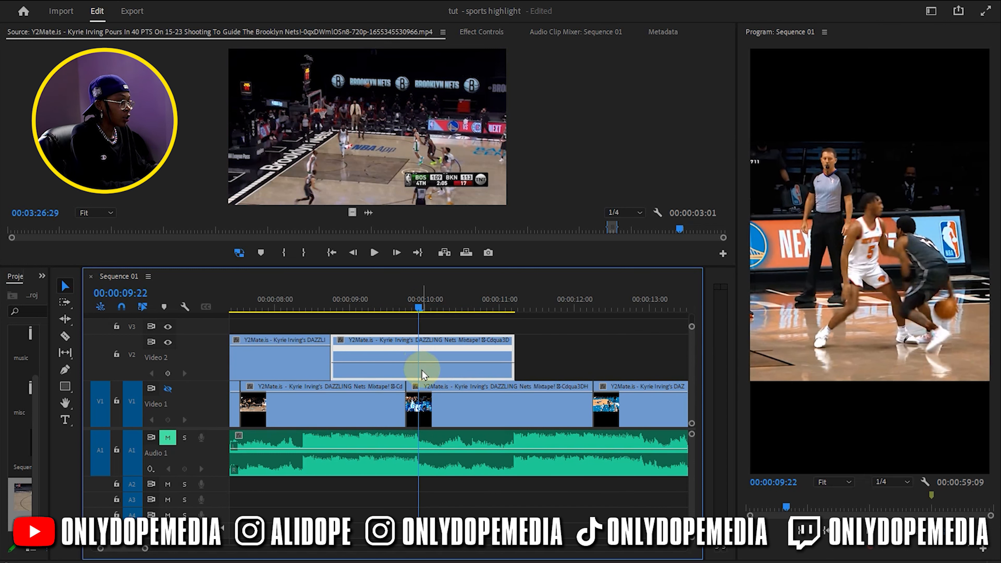
pyautogui.click(170, 373)
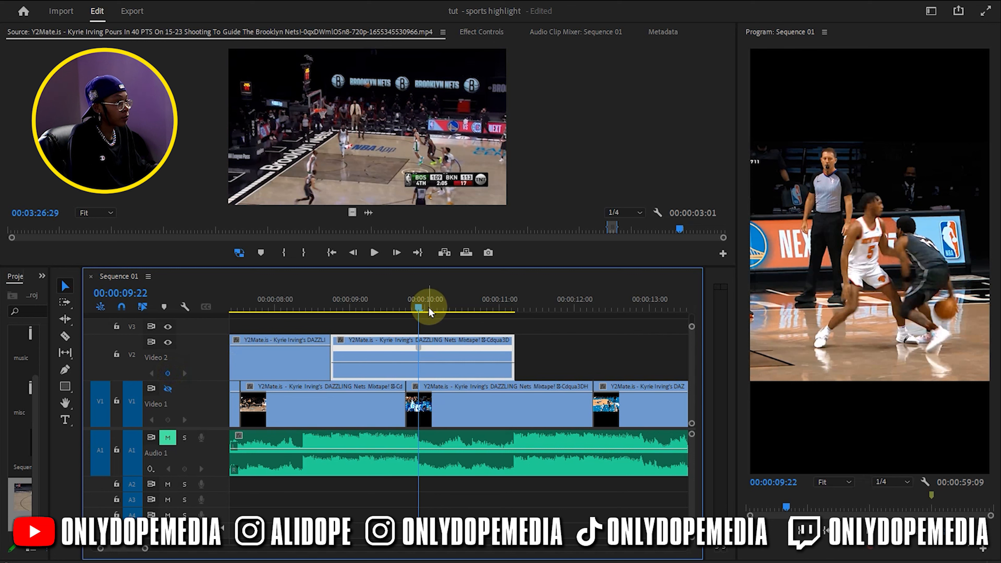
pyautogui.moveTo(420, 312); pyautogui.dragTo(475, 311)
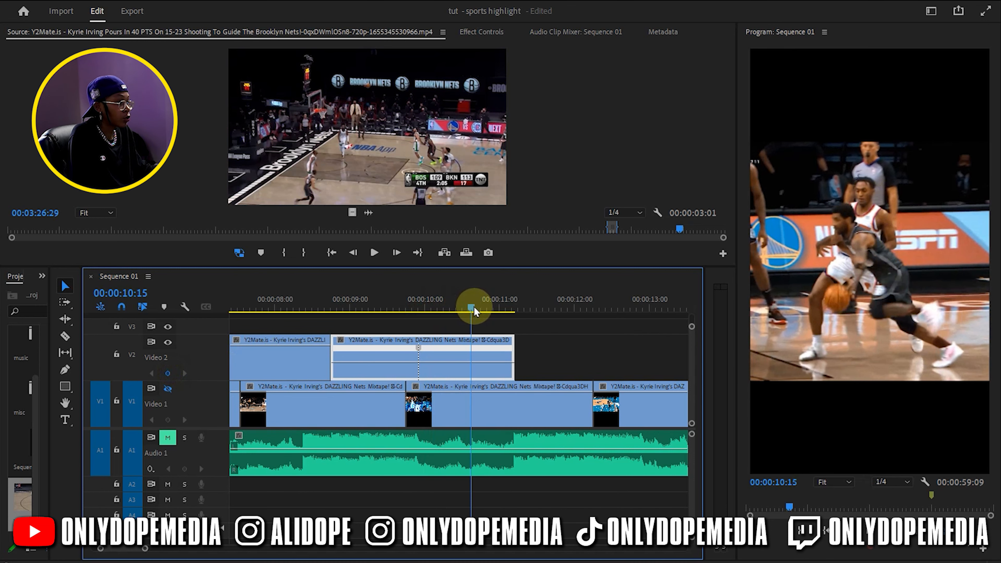
pyautogui.click(167, 374)
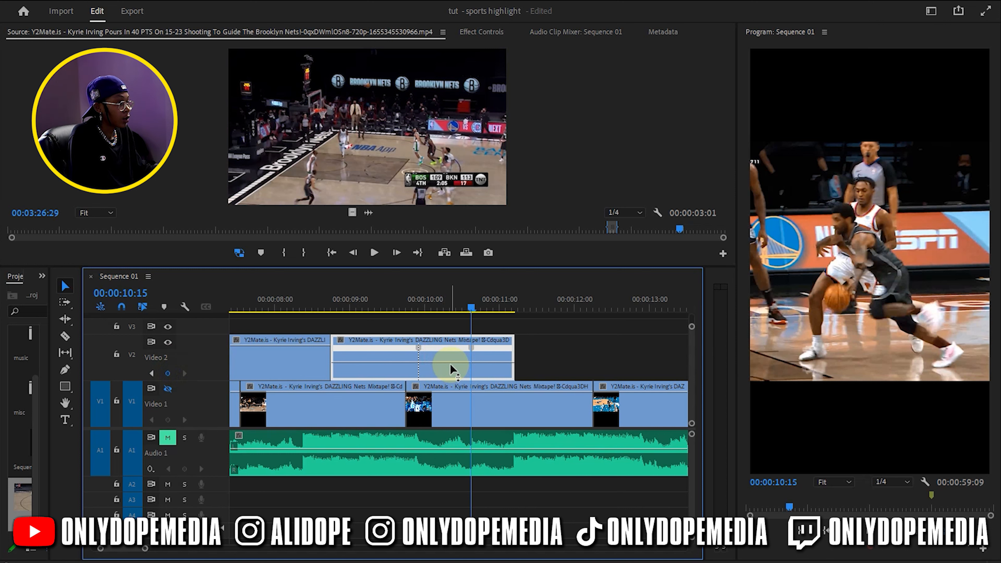
# Set the keyframed clip's time interpolation to Optical Flow in its speed and duration settings
pyautogui.rightClick(426, 347)
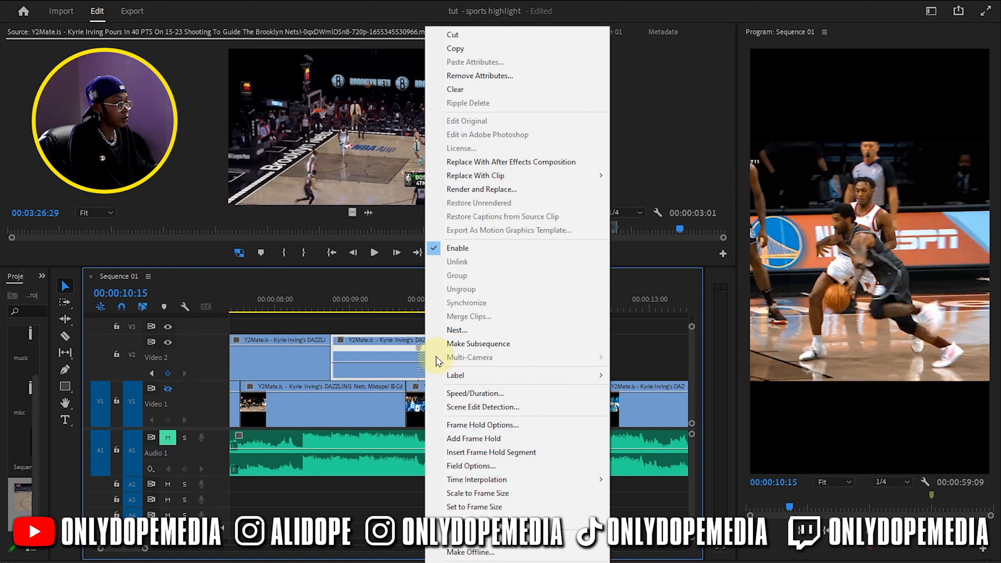
pyautogui.click(471, 394)
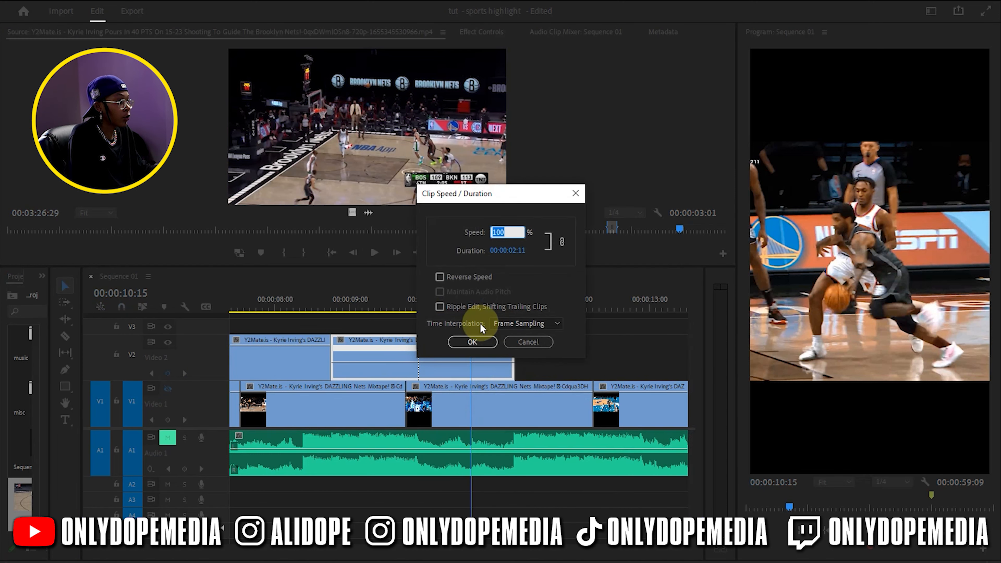
pyautogui.click(508, 323)
pyautogui.click(528, 363)
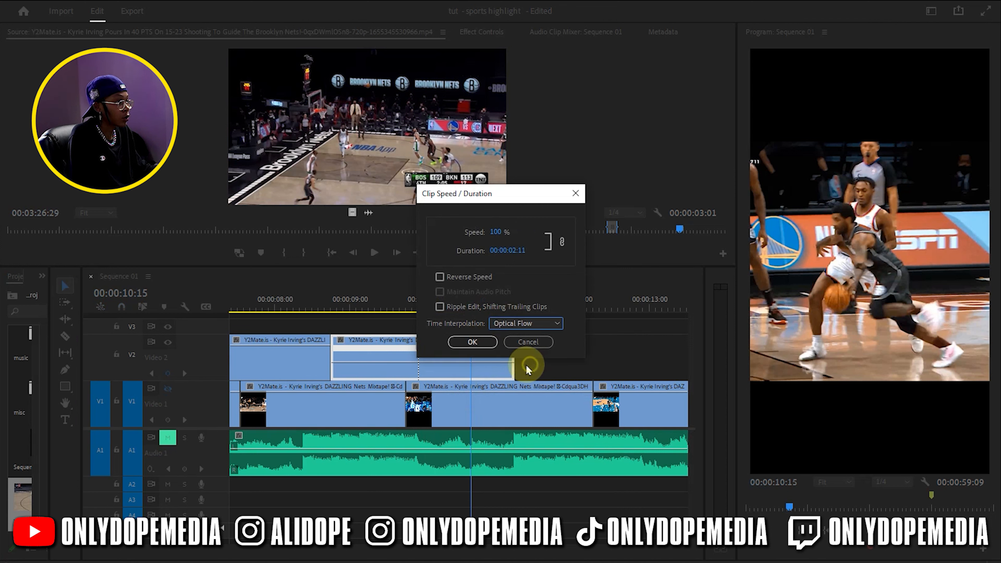
pyautogui.click(471, 341)
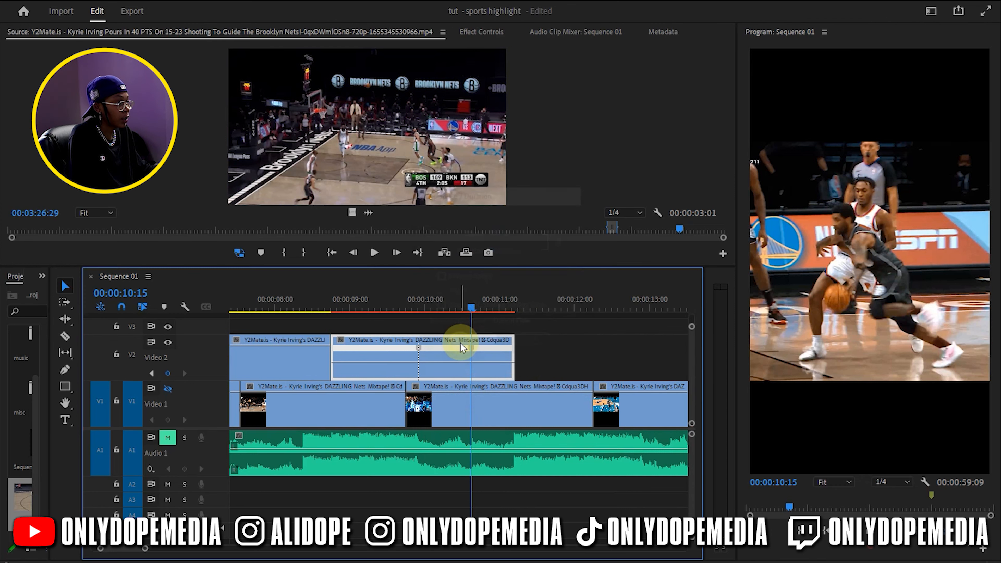
# Slow down the section between the clip's two speed keyframes by lowering its speed line
pyautogui.click(439, 312)
pyautogui.moveTo(439, 312); pyautogui.dragTo(447, 309)
pyautogui.click(450, 368)
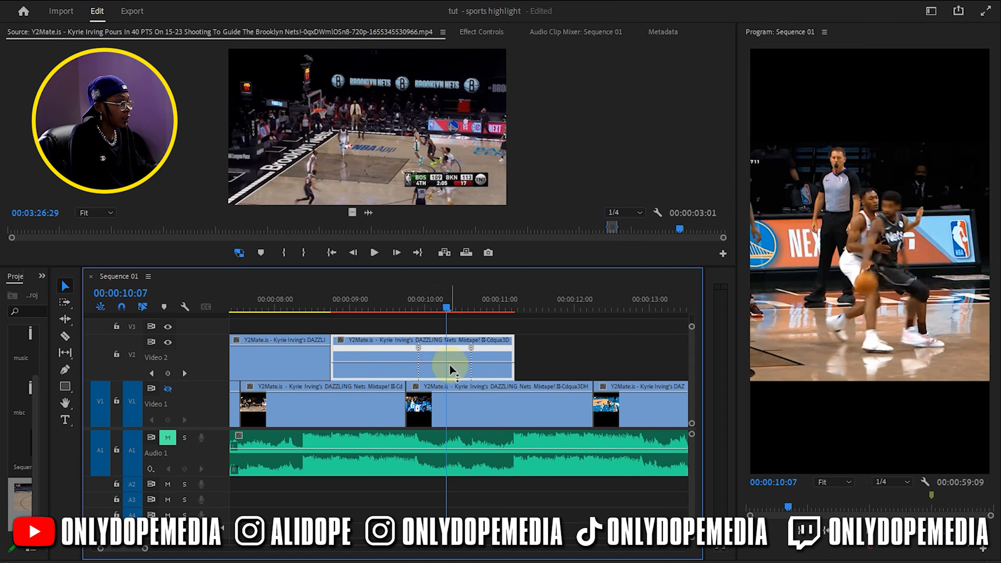
pyautogui.moveTo(450, 363); pyautogui.dragTo(450, 390)
# Split both speed keyframes into short gradual ramps and select their transition handles
pyautogui.moveTo(417, 348); pyautogui.dragTo(408, 353)
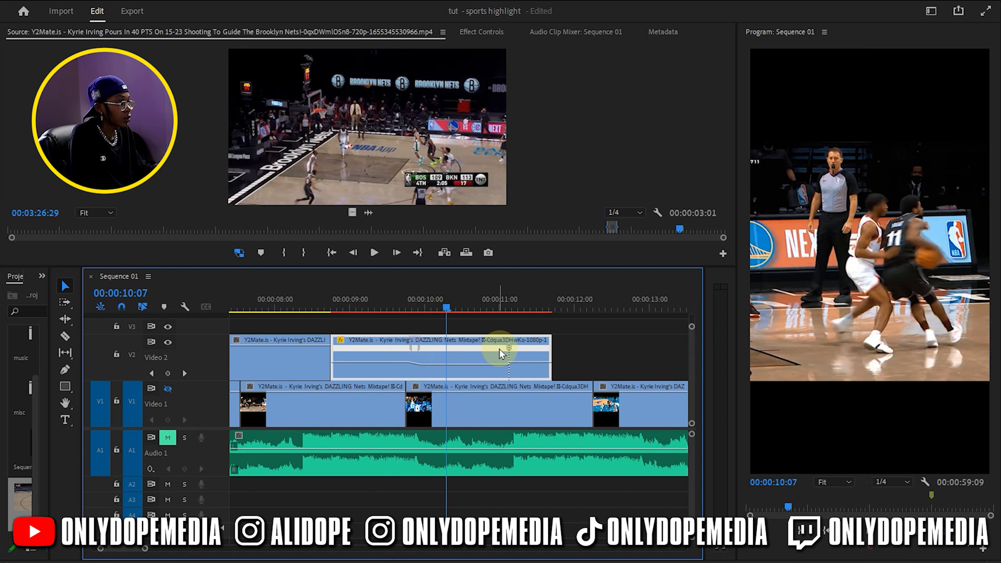
pyautogui.moveTo(513, 353); pyautogui.dragTo(528, 355)
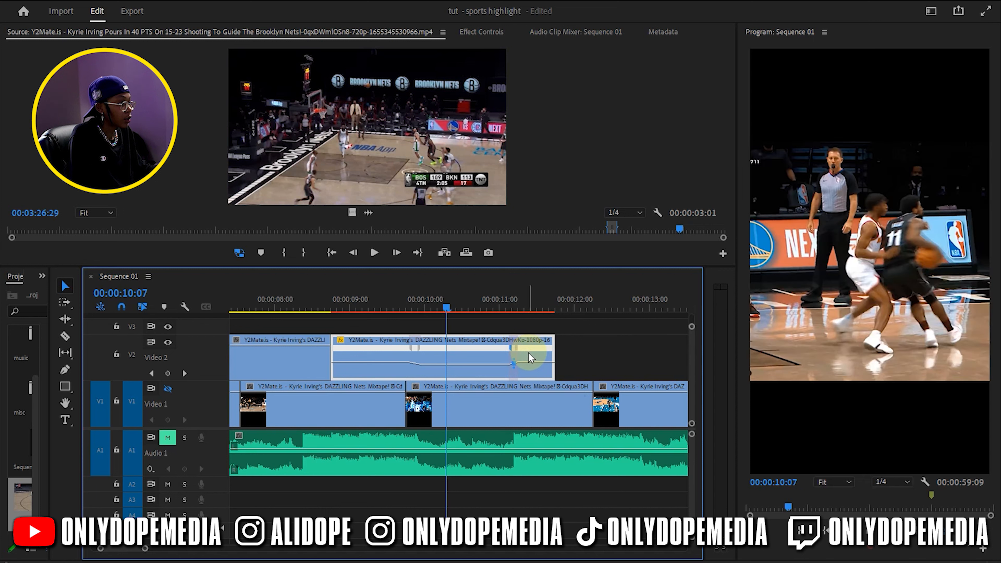
pyautogui.click(514, 362)
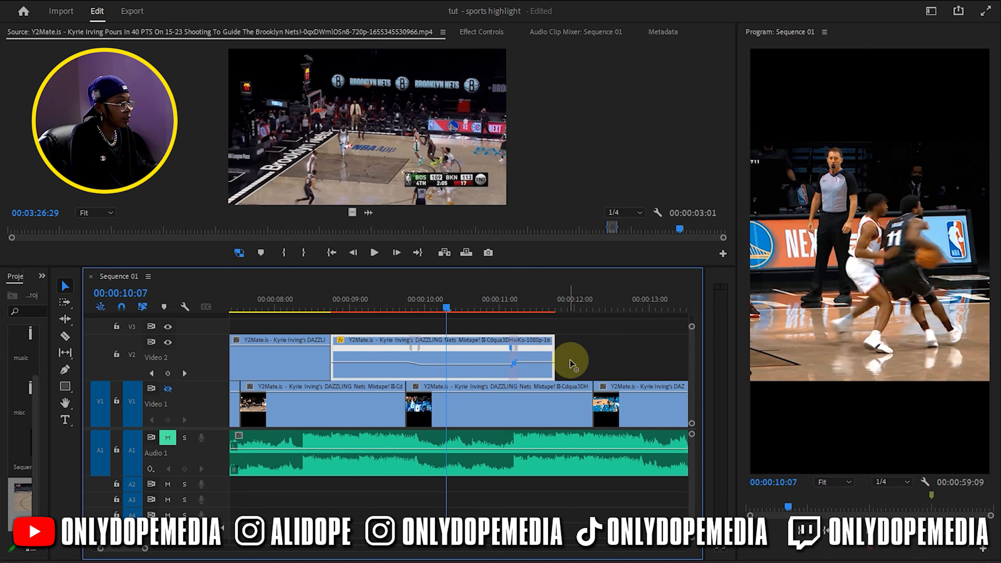
pyautogui.click(414, 363)
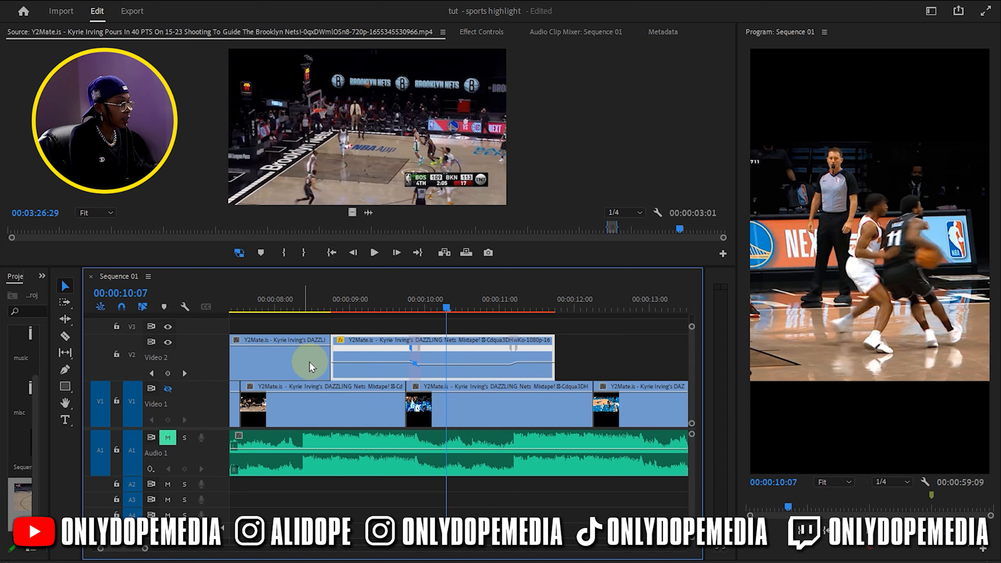
# Raise the clip's speed sharply after the second ramp, adjusting that ramp so the clip ends at about 00:00:11:05
pyautogui.moveTo(540, 367); pyautogui.dragTo(541, 215)
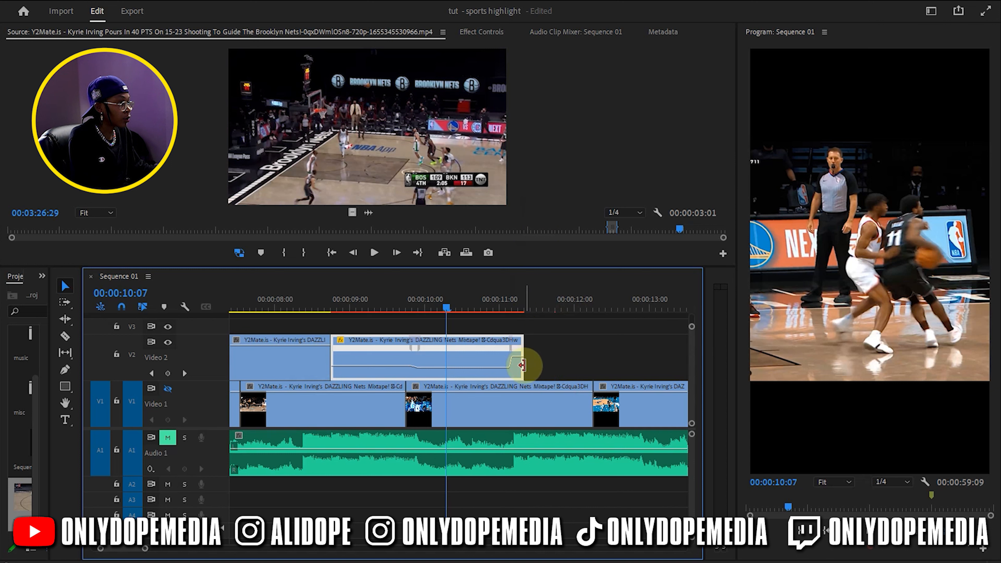
pyautogui.moveTo(513, 354); pyautogui.dragTo(507, 349)
pyautogui.moveTo(514, 307); pyautogui.dragTo(516, 313)
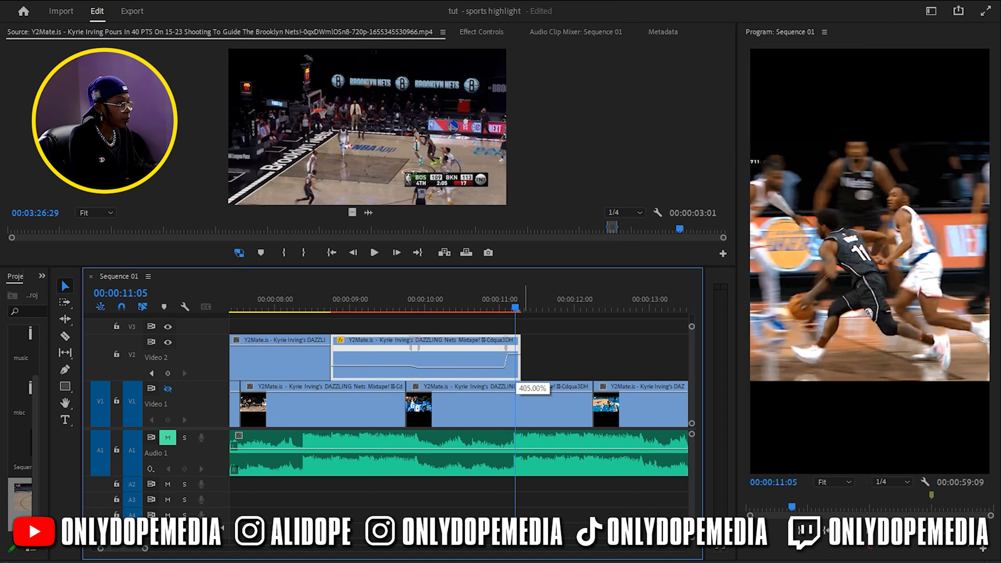
pyautogui.moveTo(515, 384); pyautogui.dragTo(515, 385)
pyautogui.click(516, 306)
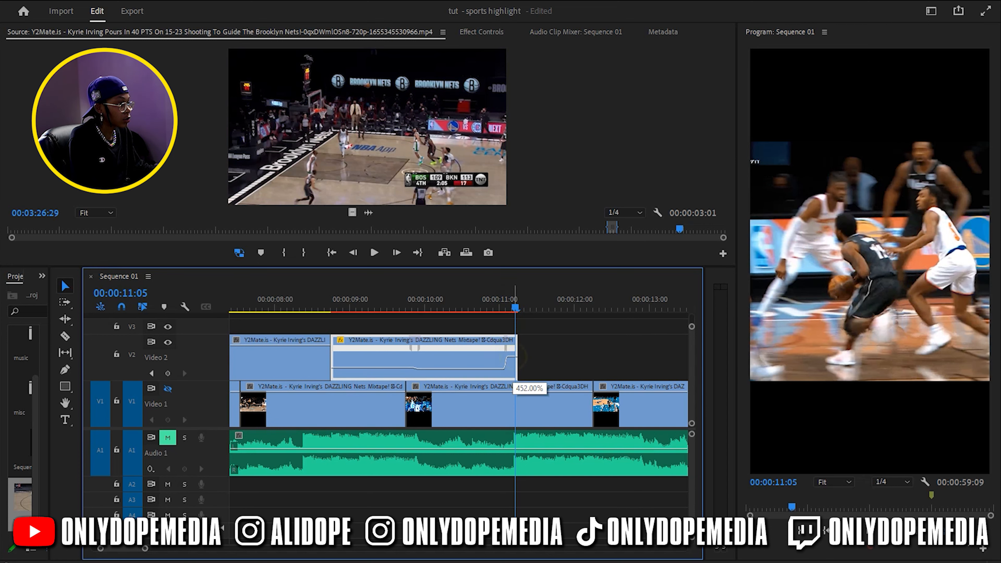
pyautogui.moveTo(514, 387); pyautogui.dragTo(514, 386)
pyautogui.click(513, 311)
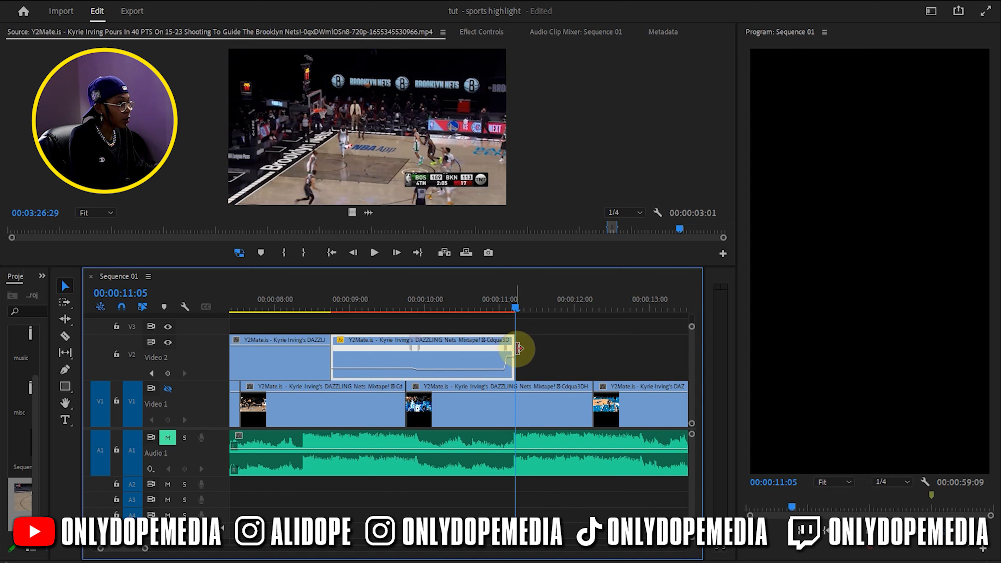
pyautogui.moveTo(515, 349)
pyautogui.mouseDown()
pyautogui.moveTo(530, 343)
pyautogui.moveTo(497, 347)
pyautogui.moveTo(509, 355)
pyautogui.moveTo(519, 346)
pyautogui.mouseUp()
pyautogui.click(542, 338)
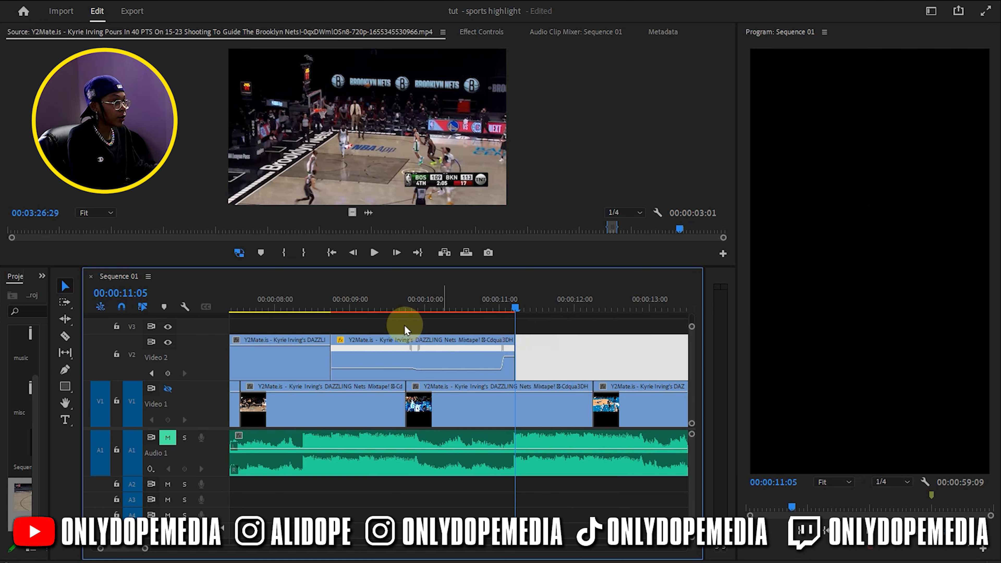
# Save the project and unmute Audio 1 to play the speed-ramped clip with music
pyautogui.moveTo(362, 306); pyautogui.dragTo(570, 340)
pyautogui.hotkey('ctrl', 's')
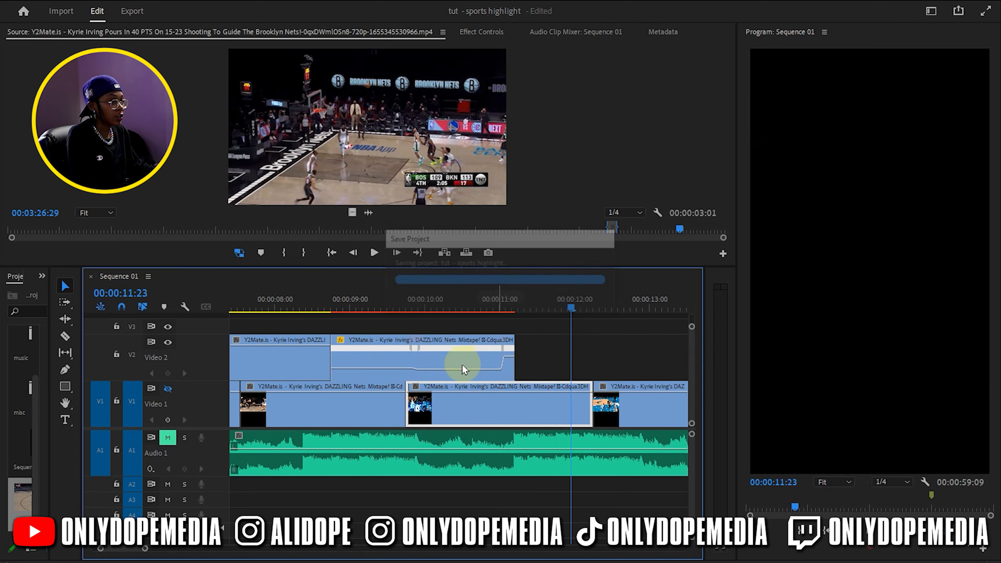
pyautogui.click(167, 437)
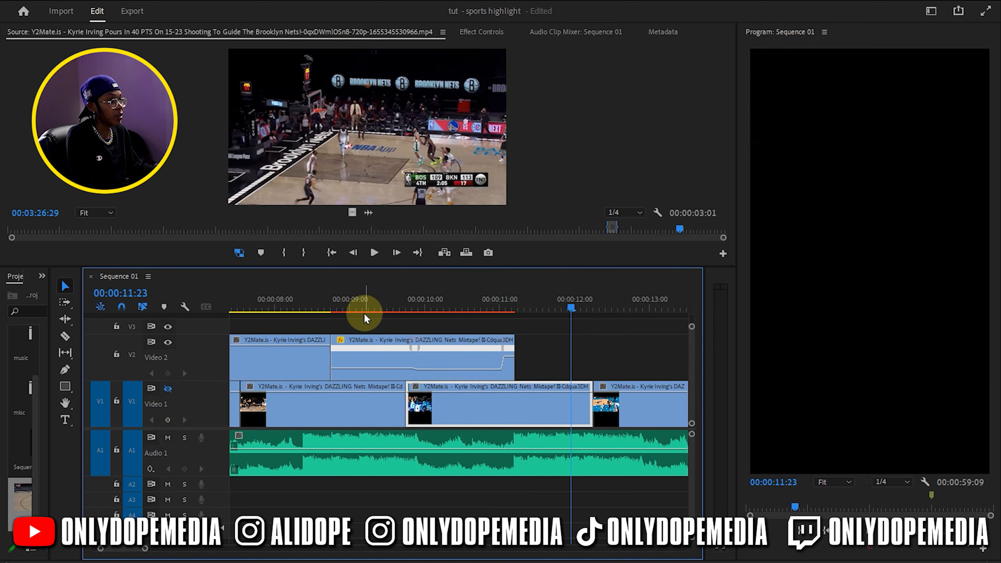
pyautogui.click(324, 308)
pyautogui.press('space')
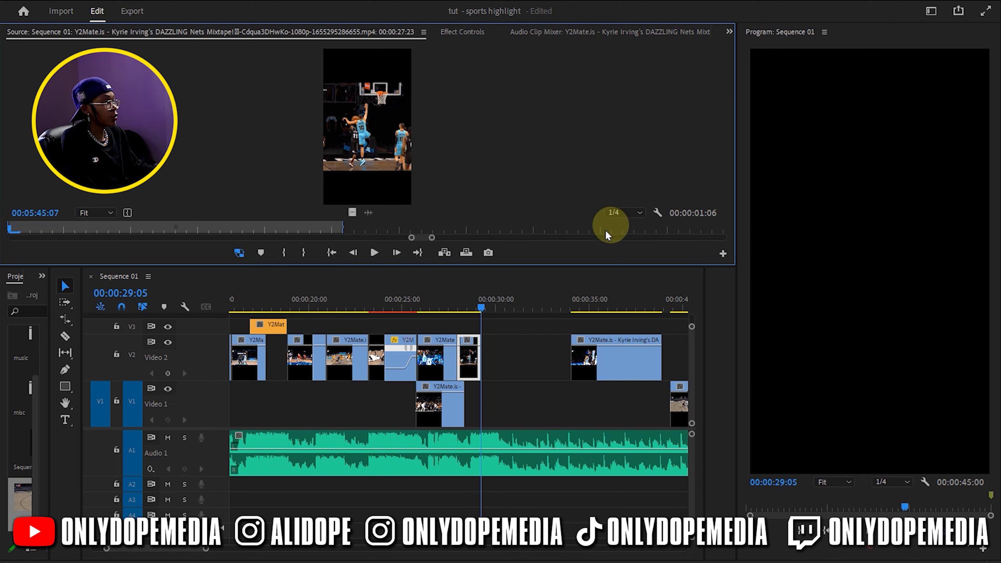
# With Audio 1 muted, extend the Video 2 clip at 28 seconds to 00:00:29:08 and place a copy directly after it
pyautogui.moveTo(481, 313); pyautogui.dragTo(458, 313)
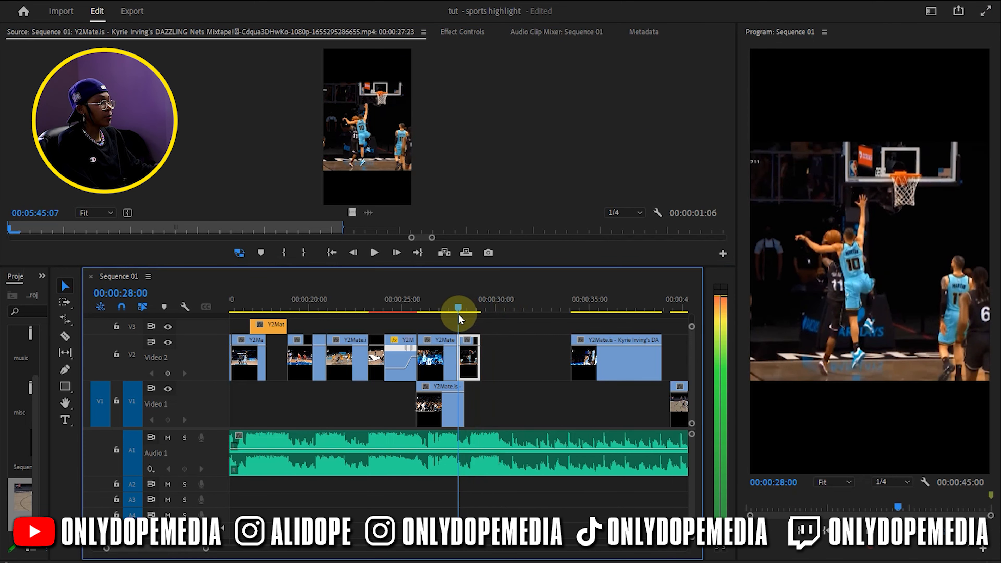
pyautogui.click(165, 438)
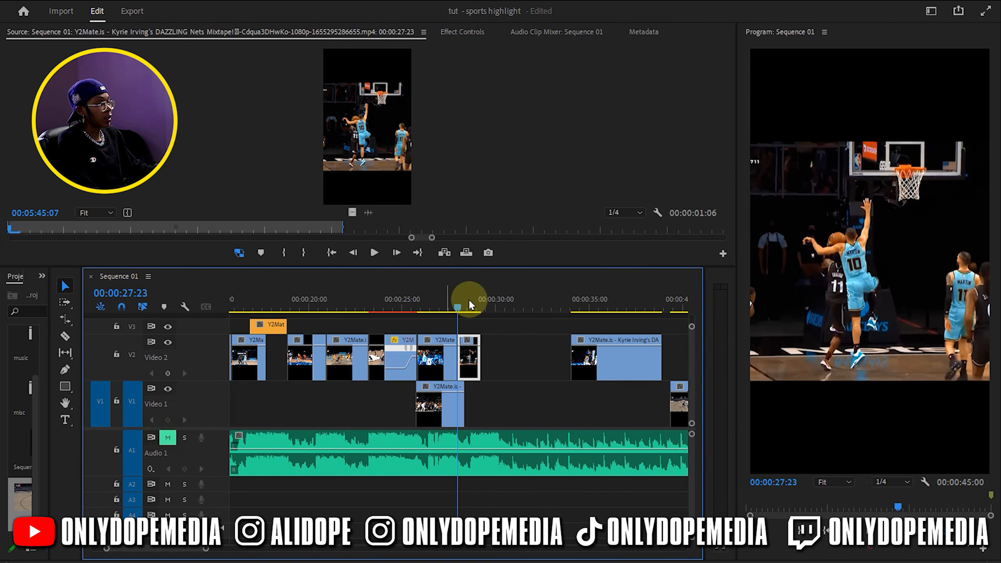
pyautogui.moveTo(457, 304); pyautogui.dragTo(481, 298)
pyautogui.moveTo(480, 355); pyautogui.dragTo(502, 362)
pyautogui.click(475, 369)
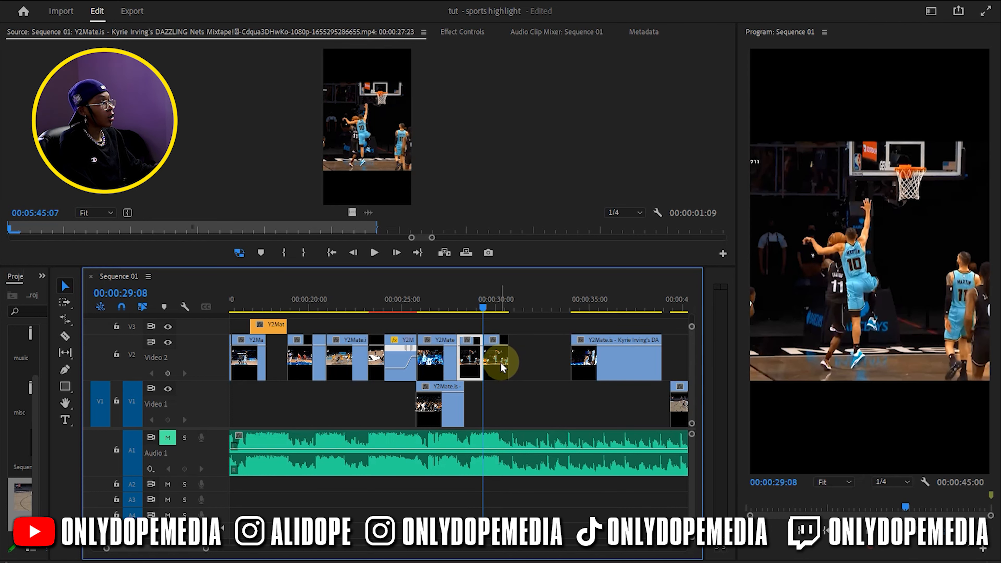
# Set the time interpolation of the Video 2 clip starting at 00:00:29:08 to Optical Flow
pyautogui.rightClick(501, 362)
pyautogui.click(546, 394)
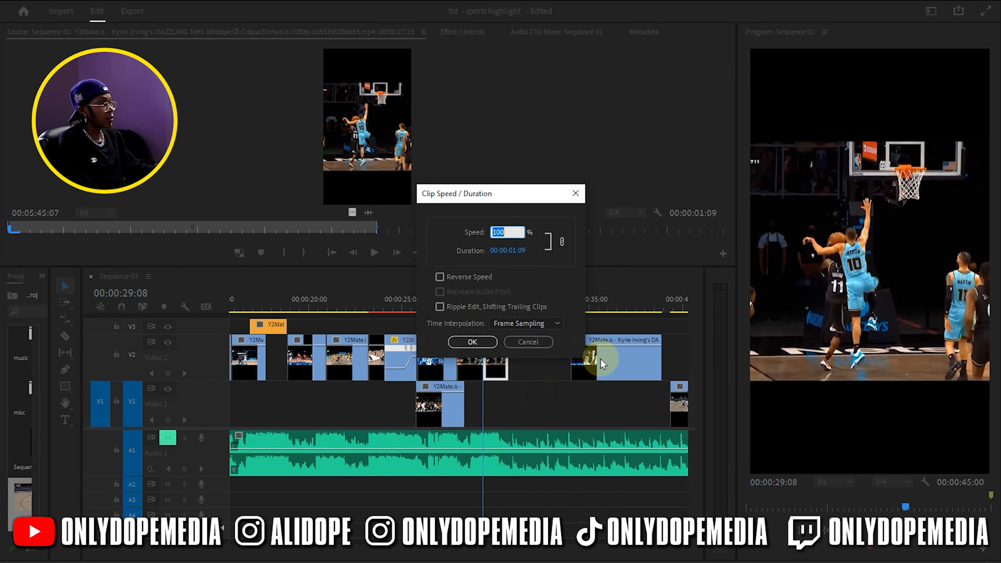
pyautogui.click(512, 323)
pyautogui.click(535, 363)
pyautogui.click(480, 346)
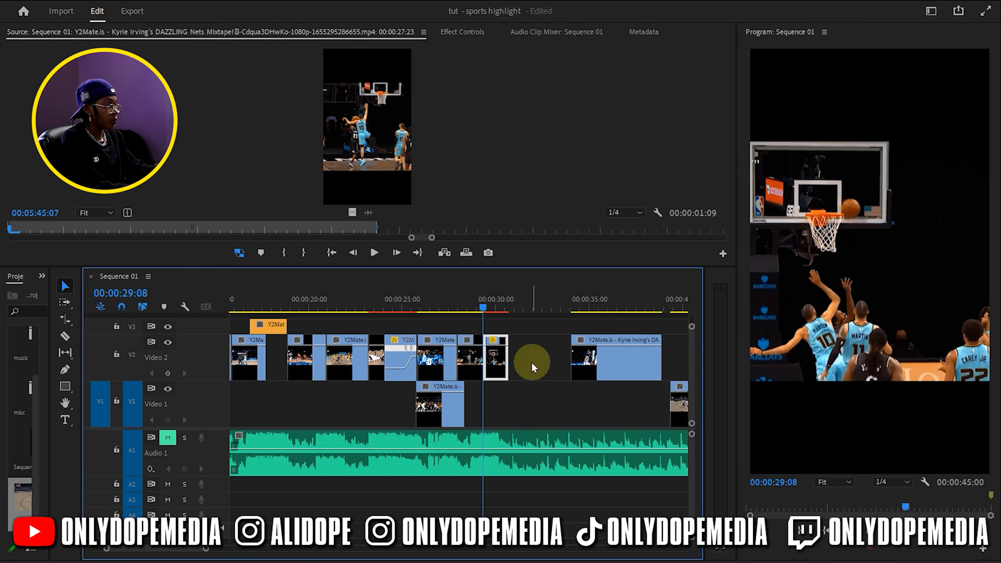
# Trim the end of the Video 2 clip starting at 00:00:29:08 to 00:00:30:03
pyautogui.press('=')
pyautogui.moveTo(450, 305); pyautogui.dragTo(496, 294)
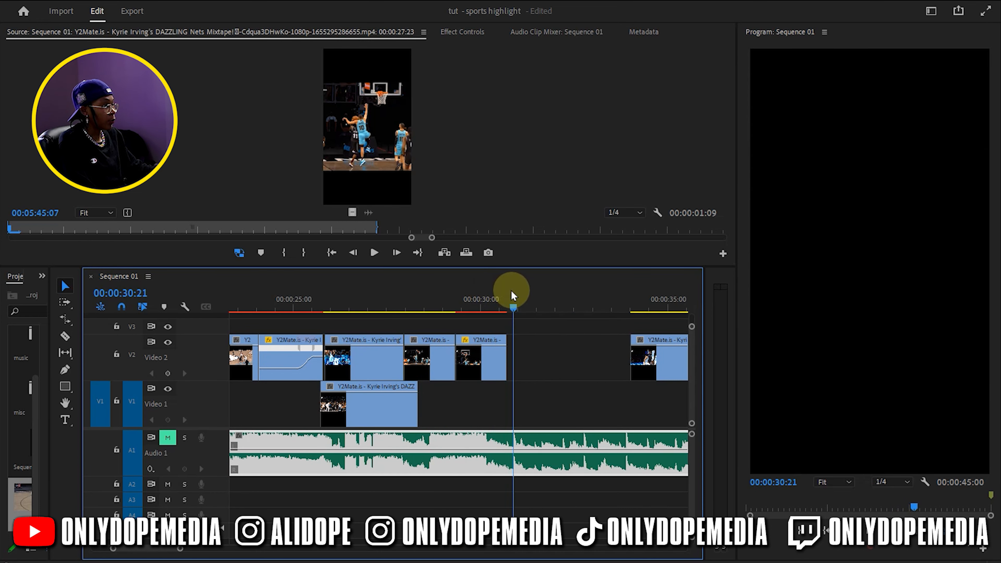
pyautogui.moveTo(507, 347); pyautogui.dragTo(514, 343)
pyautogui.moveTo(458, 312); pyautogui.dragTo(485, 306)
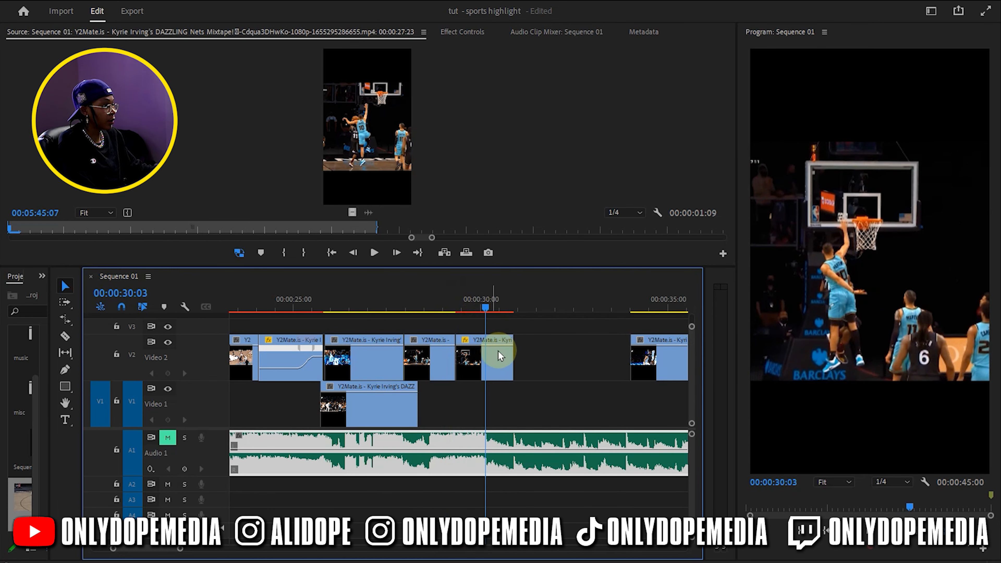
pyautogui.moveTo(512, 357); pyautogui.dragTo(477, 356)
# Place a copy of the Video 2 clip ending at 00:00:29:08 into the gap starting at 00:00:30:03
pyautogui.press('b')
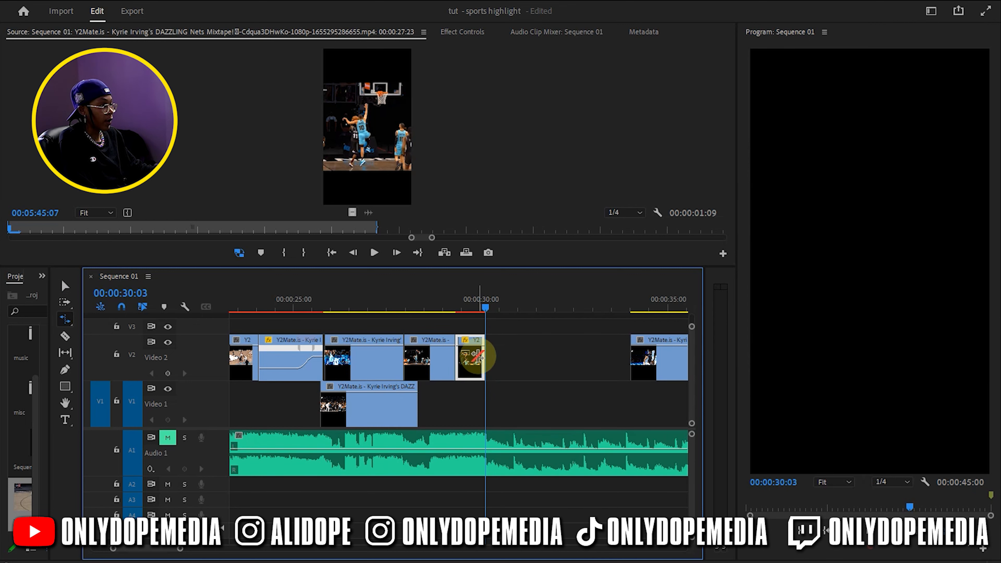
pyautogui.click(499, 347)
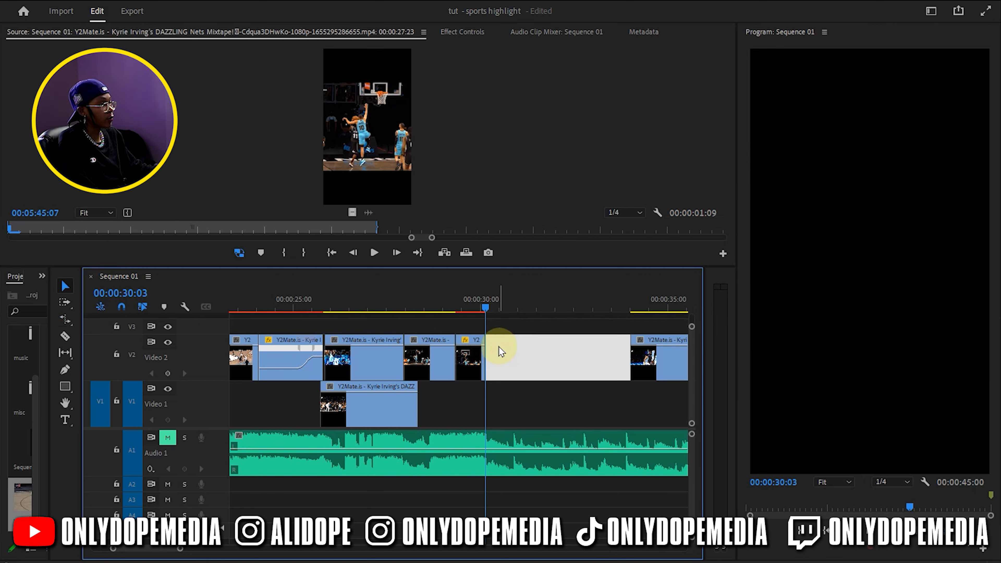
pyautogui.moveTo(458, 309); pyautogui.dragTo(487, 307)
pyautogui.click(422, 366)
pyautogui.keyDown('alt'); pyautogui.moveTo(422, 366); pyautogui.dragTo(511, 358); pyautogui.keyUp('alt')
pyautogui.moveTo(486, 308); pyautogui.dragTo(543, 310)
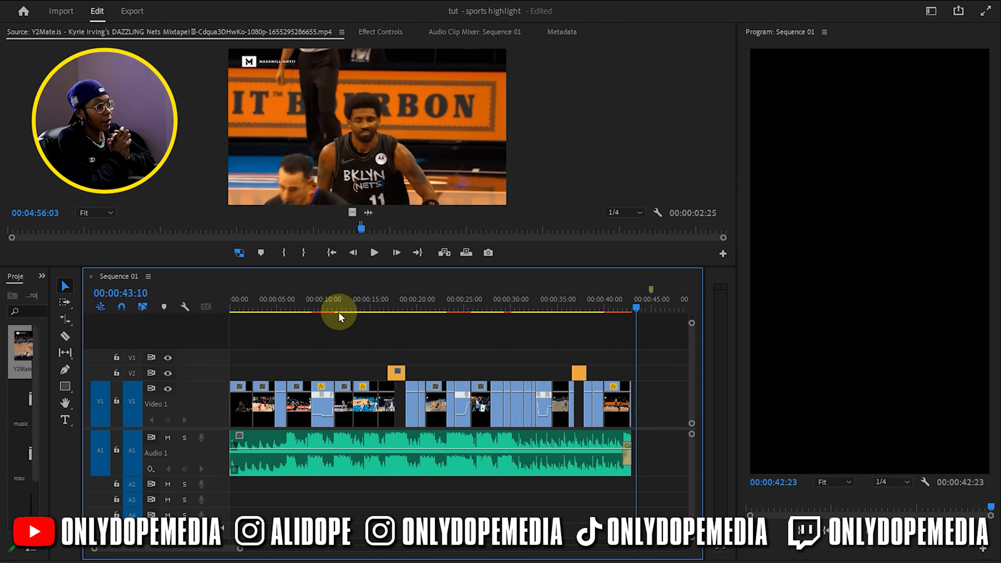
# Save the project and play the whole sequence from the beginning
pyautogui.hotkey('ctrl', 's')
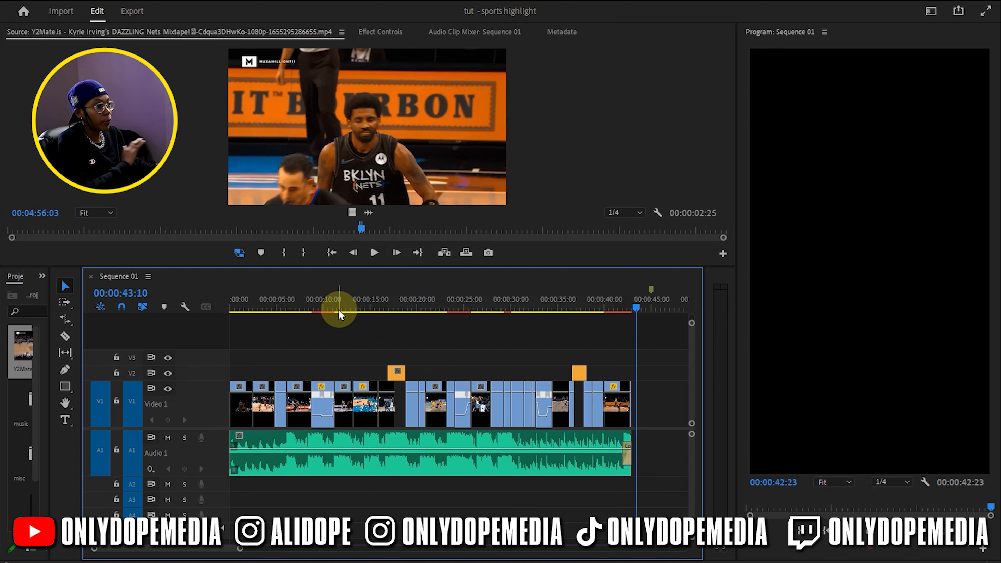
pyautogui.click(233, 310)
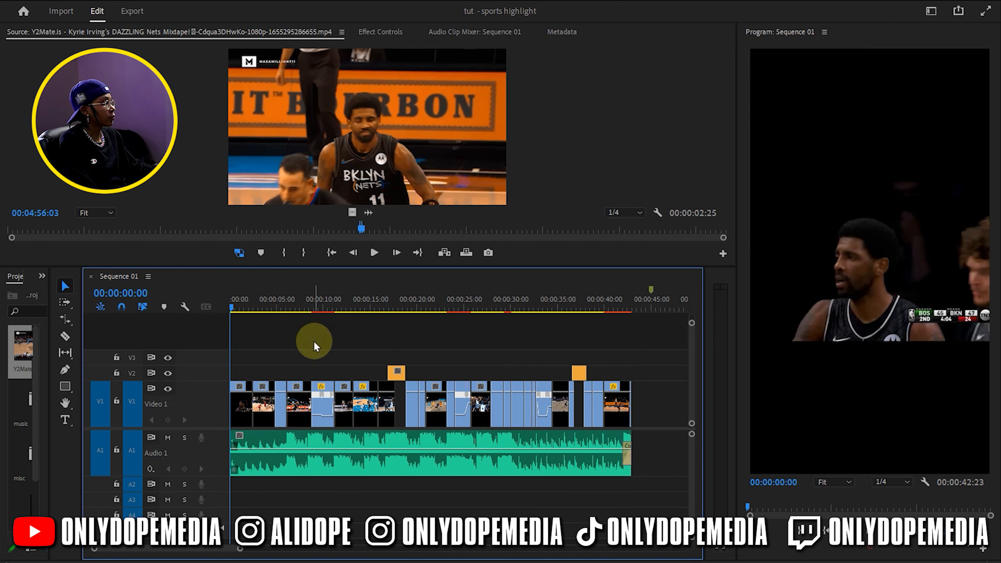
pyautogui.press('space')
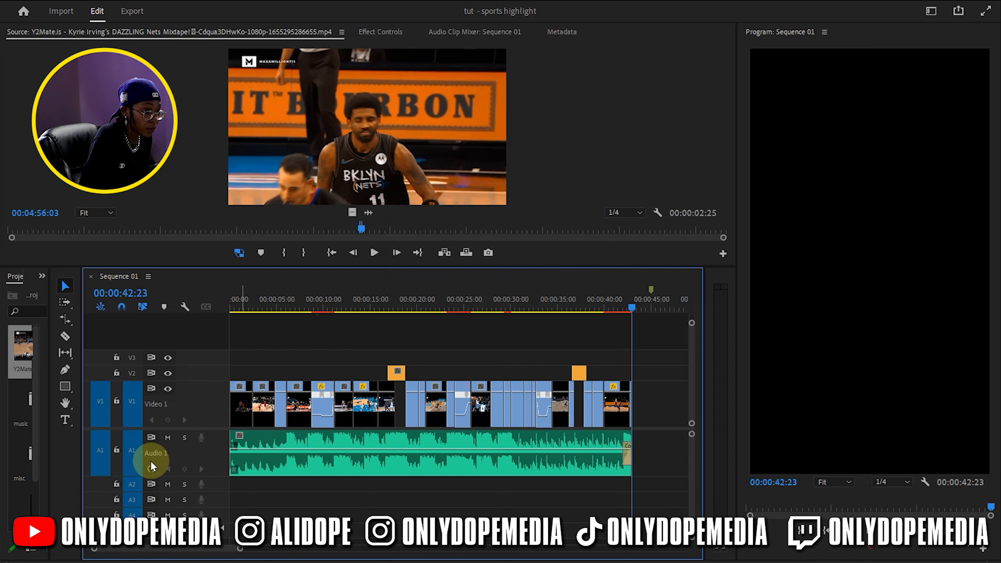
# Lock the Audio 1 track and collapse its height
pyautogui.click(119, 448)
pyautogui.doubleClick(221, 446)
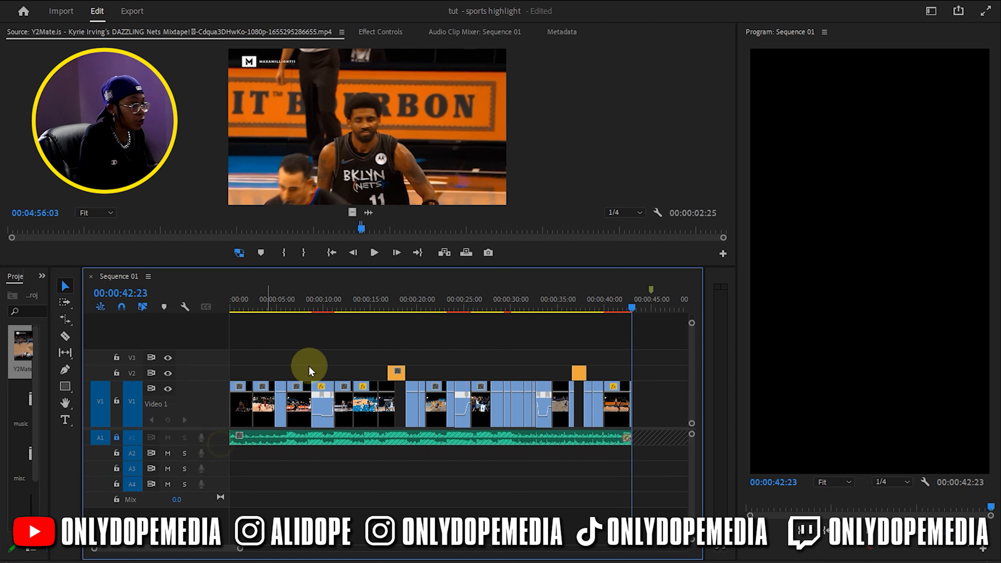
# At 00:00:17:13, duplicate the Video 2 clip onto the V3 track directly above it and hide the V3 output
pyautogui.moveTo(381, 305); pyautogui.dragTo(395, 309)
pyautogui.press('=')
pyautogui.press('=')
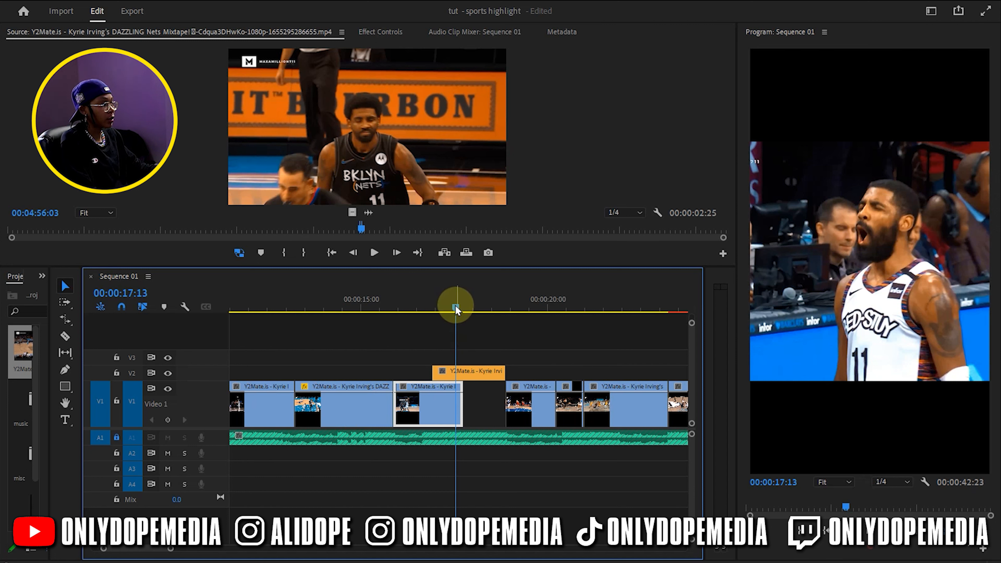
pyautogui.click(492, 375)
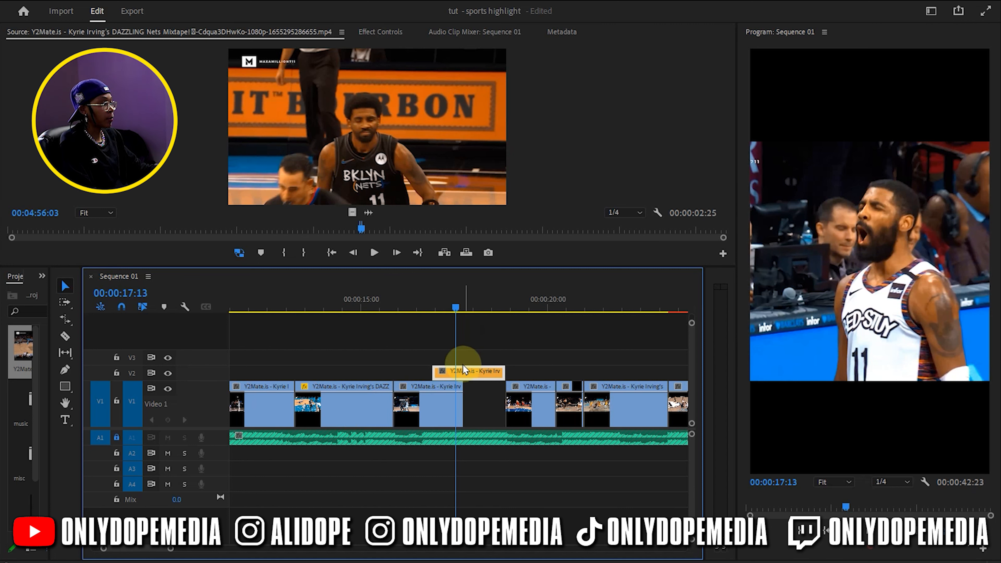
pyautogui.moveTo(465, 378); pyautogui.dragTo(459, 359)
pyautogui.click(168, 357)
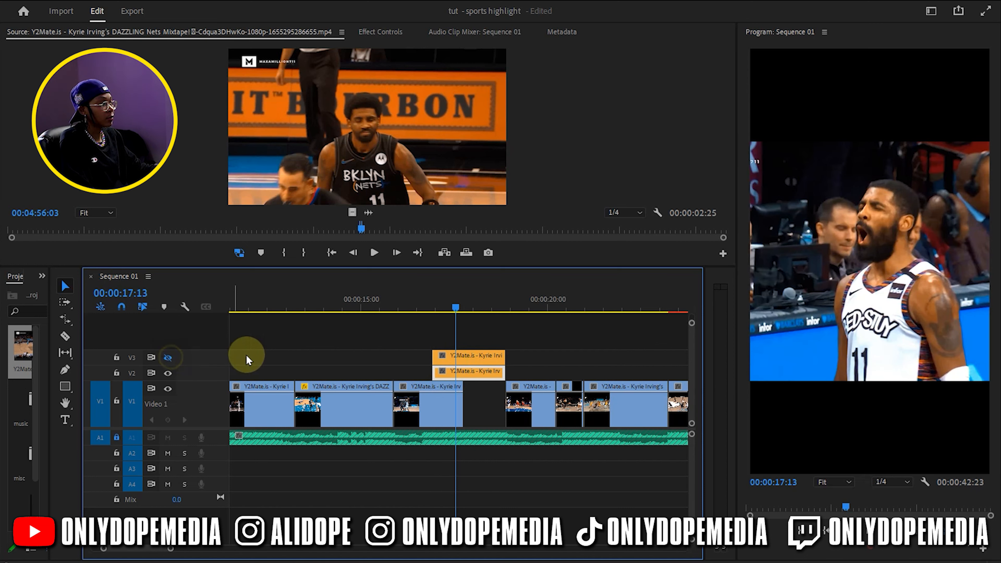
# Replace the Video 2 clip around 00:00:17:03 and the overlapping Video 1 clip before it with an After Effects composition
pyautogui.rightClick(468, 374)
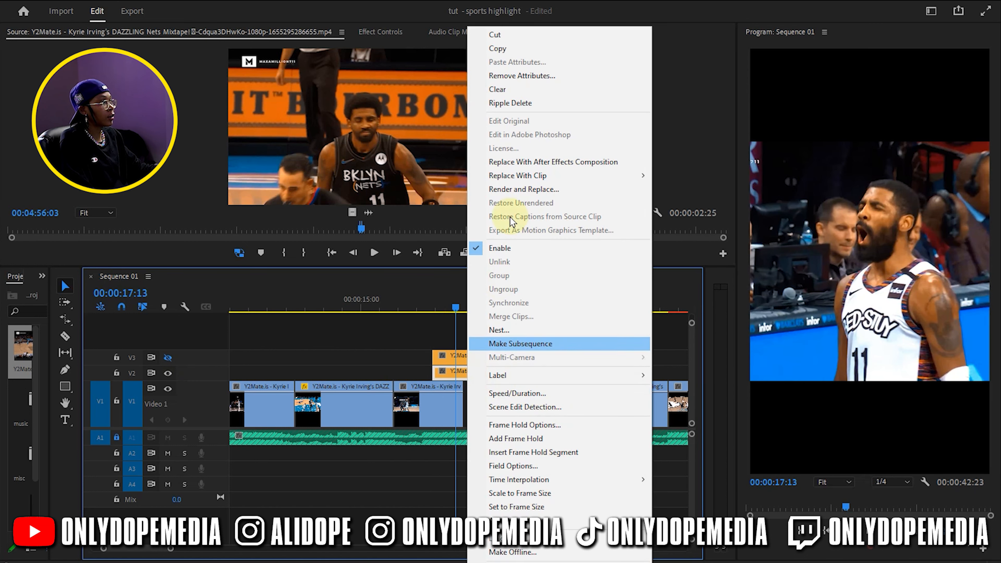
pyautogui.click(436, 327)
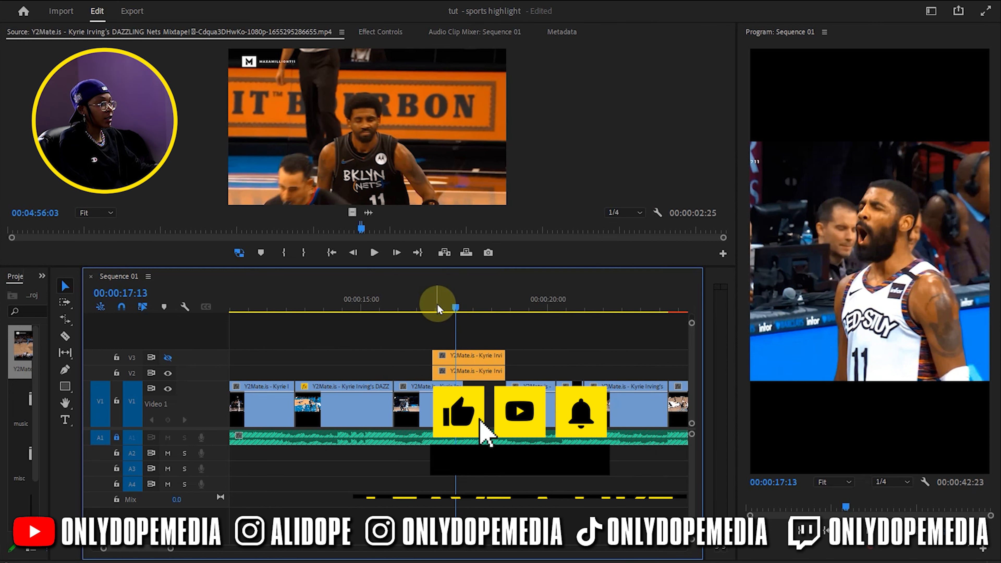
pyautogui.click(422, 308)
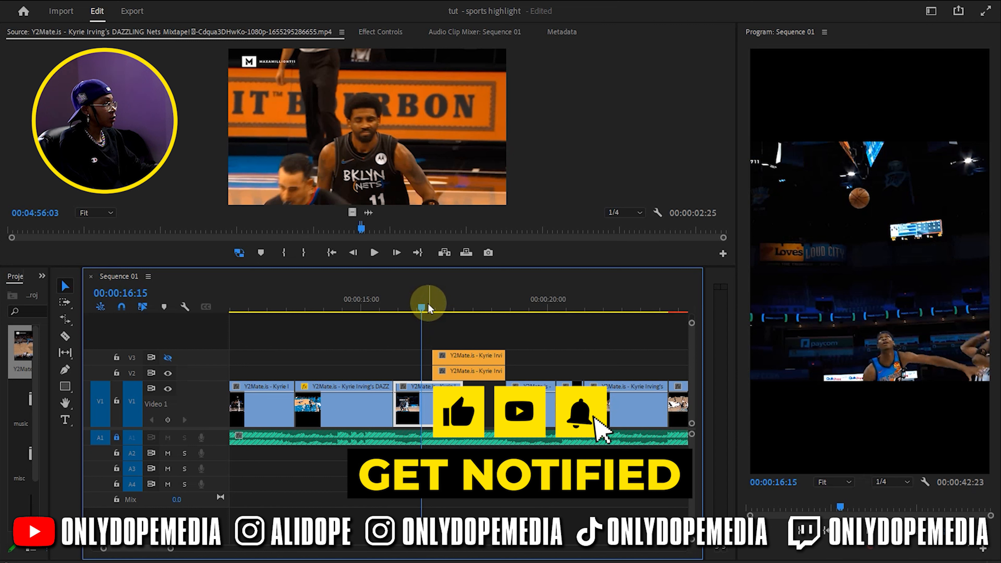
pyautogui.click(426, 307)
pyautogui.moveTo(481, 398); pyautogui.dragTo(440, 379)
pyautogui.moveTo(418, 372); pyautogui.dragTo(475, 401)
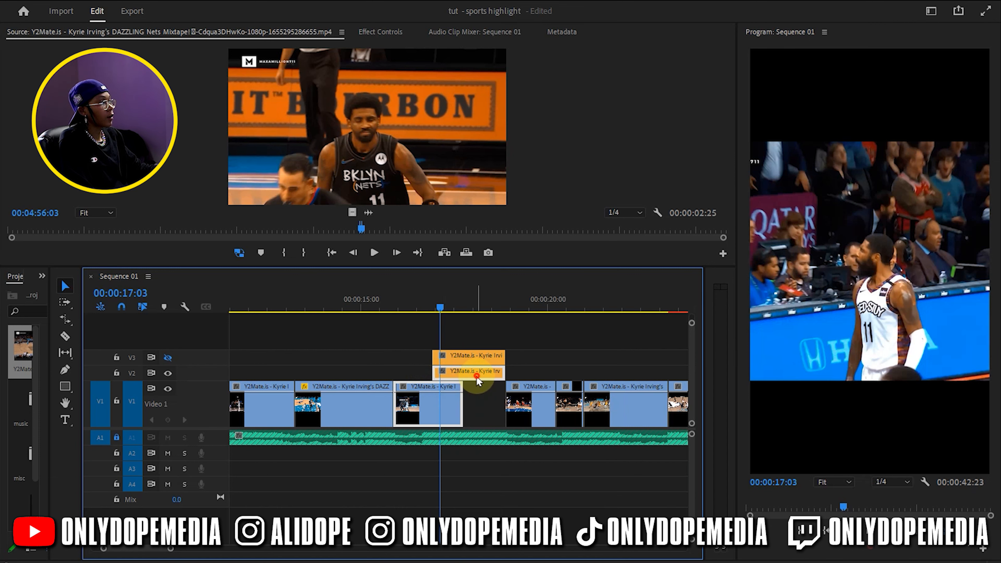
pyautogui.rightClick(476, 378)
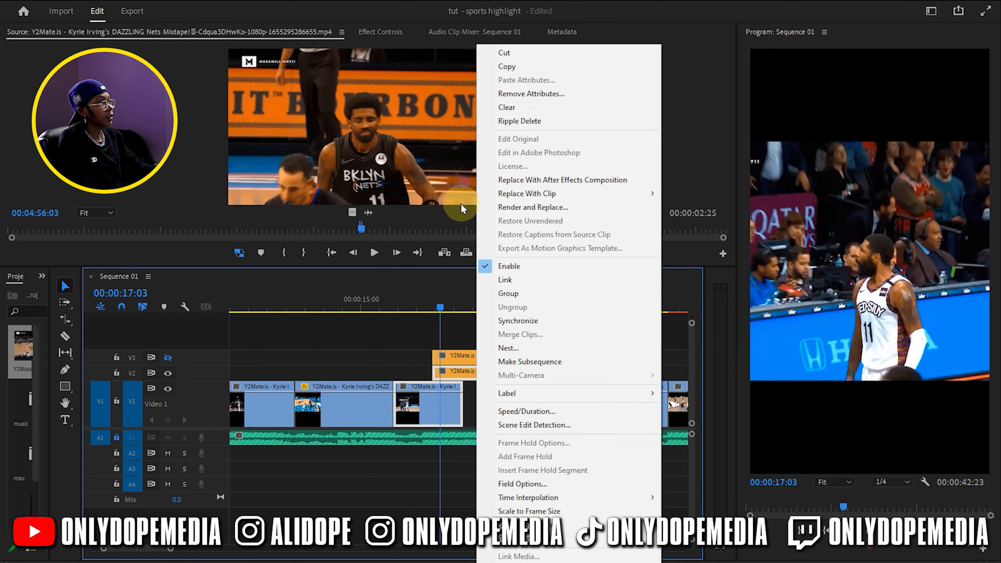
pyautogui.click(512, 182)
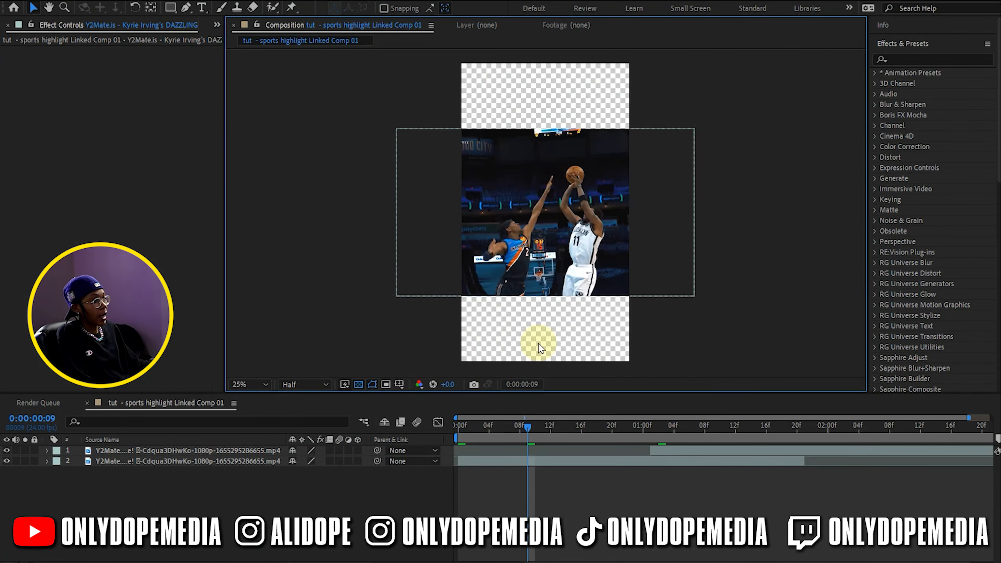
# In After Effects, turn off the transparency grid and scale layer 2 up to fill the vertical composition's full height
pyautogui.click(359, 385)
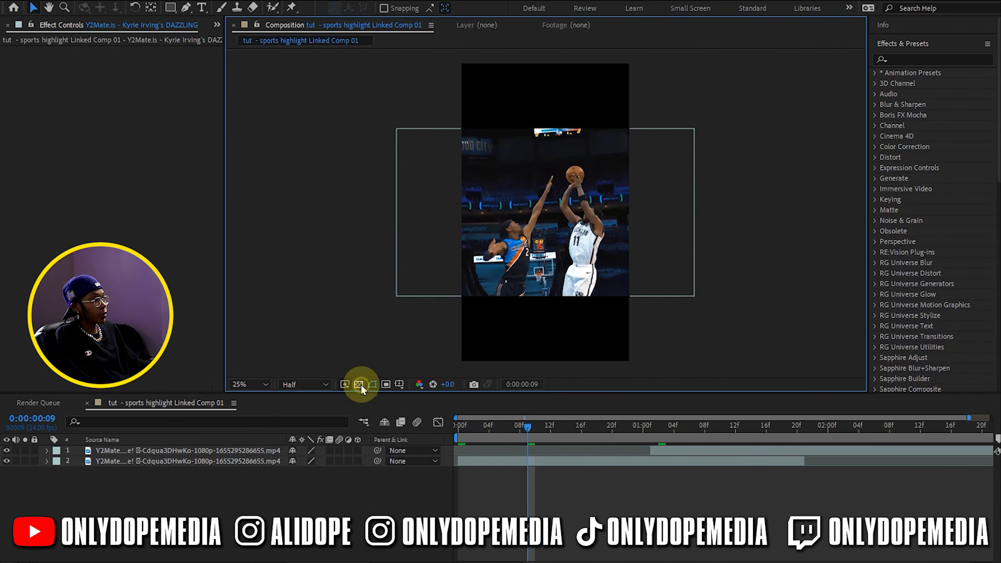
pyautogui.click(602, 460)
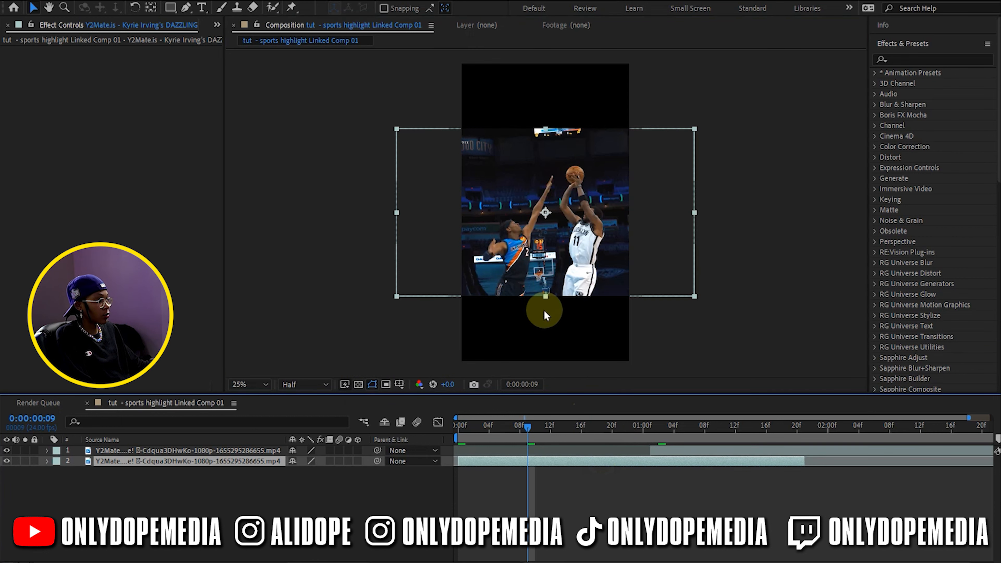
pyautogui.moveTo(545, 294); pyautogui.dragTo(548, 361)
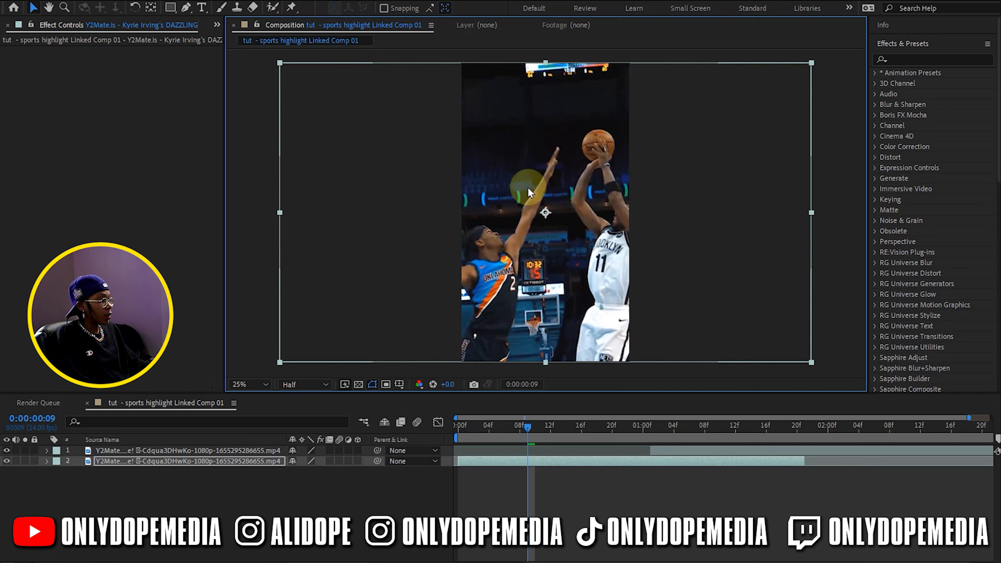
pyautogui.click(547, 502)
# At 0:00:01:01, scale layer 1 up to fill the composition's full height
pyautogui.click(462, 428)
pyautogui.moveTo(462, 428); pyautogui.dragTo(649, 413)
pyautogui.click(662, 450)
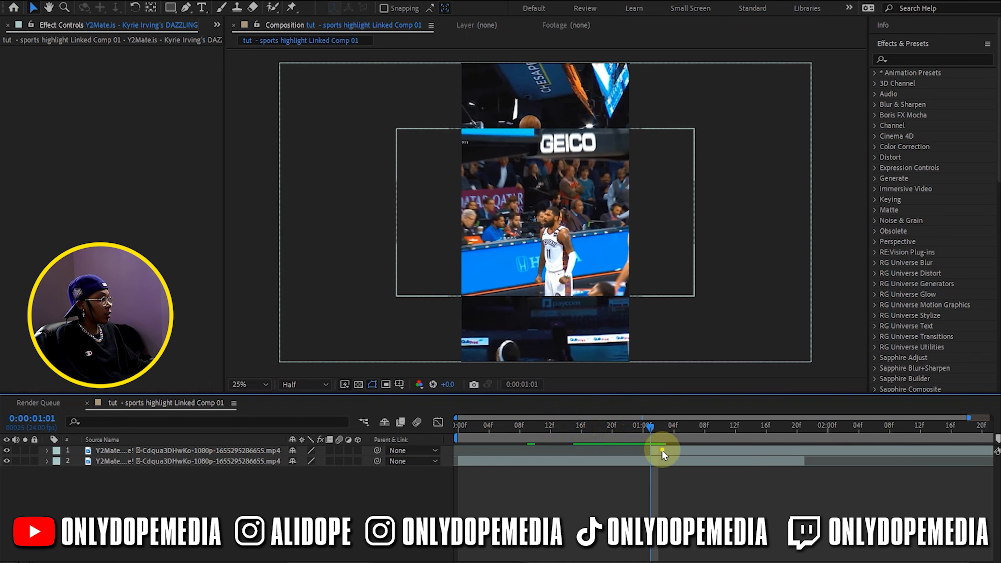
pyautogui.moveTo(545, 296); pyautogui.dragTo(542, 362)
pyautogui.click(684, 475)
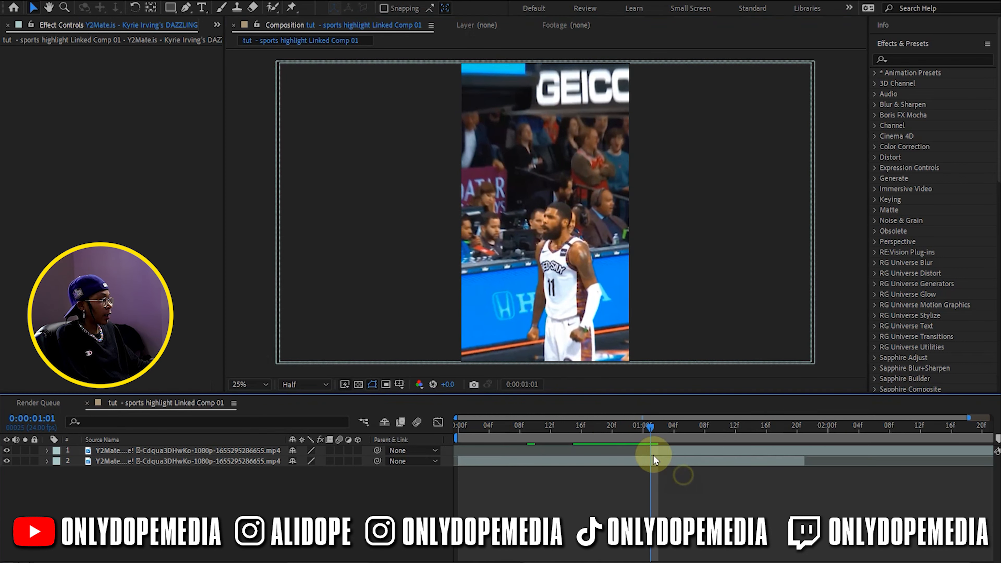
# At 0:00:01:13, shift layer 1 slightly left to center the shouting player in the frame
pyautogui.moveTo(653, 426); pyautogui.dragTo(740, 413)
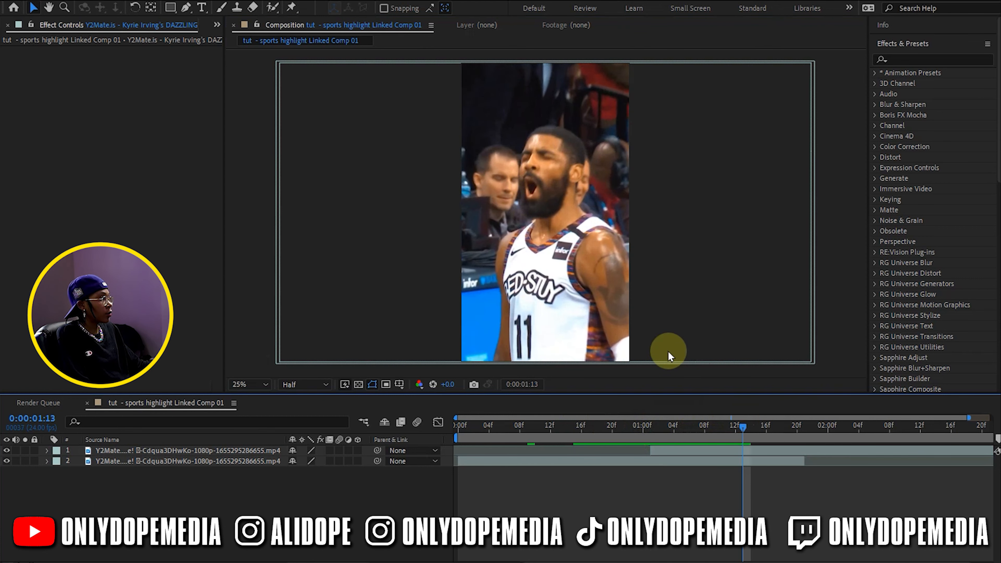
pyautogui.click(607, 299)
pyautogui.moveTo(607, 299); pyautogui.dragTo(593, 296)
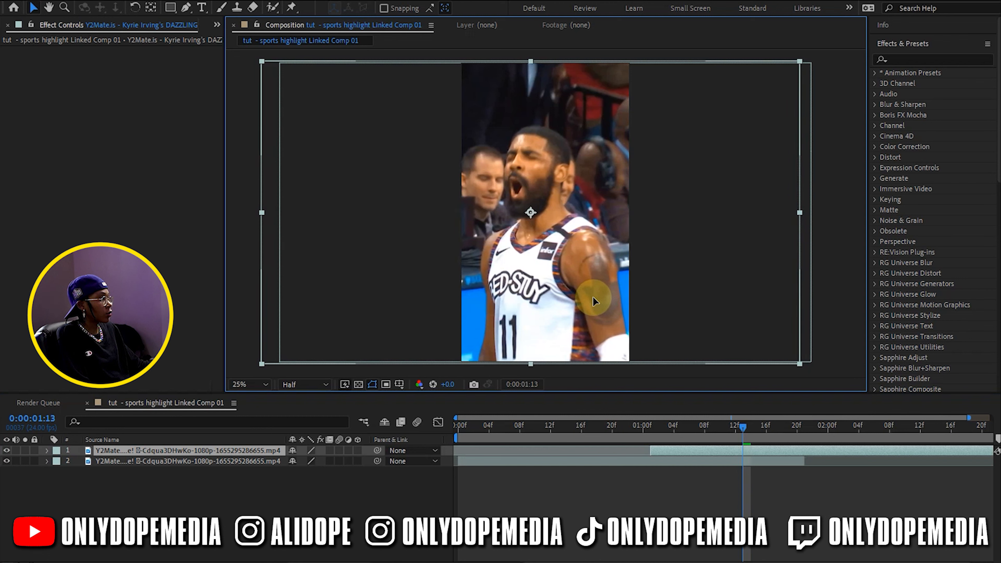
# Open layer 1 in its own layer view at 0:00:01:01, framed closer on the player, and activate the Roto Brush tool
pyautogui.click(650, 426)
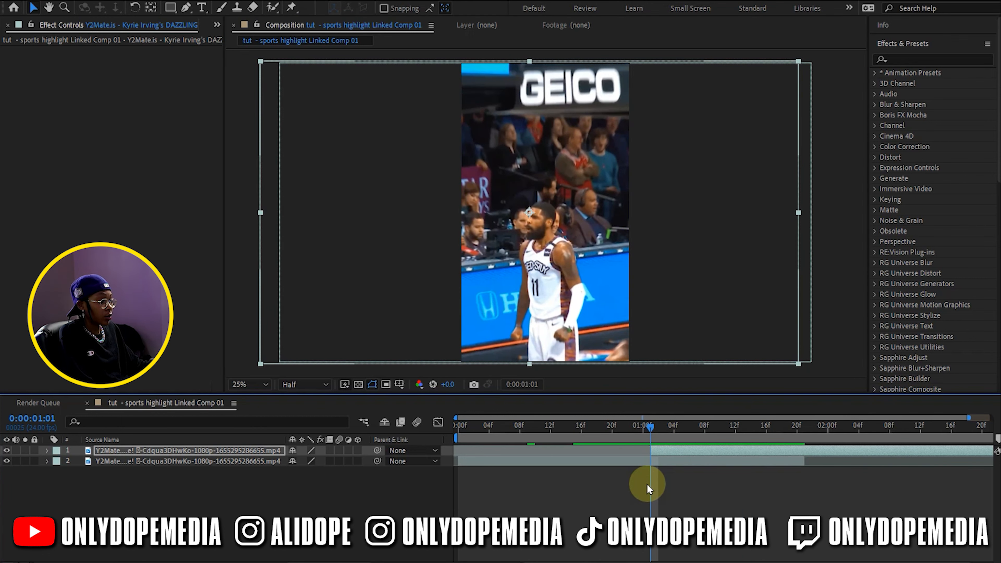
pyautogui.click(631, 481)
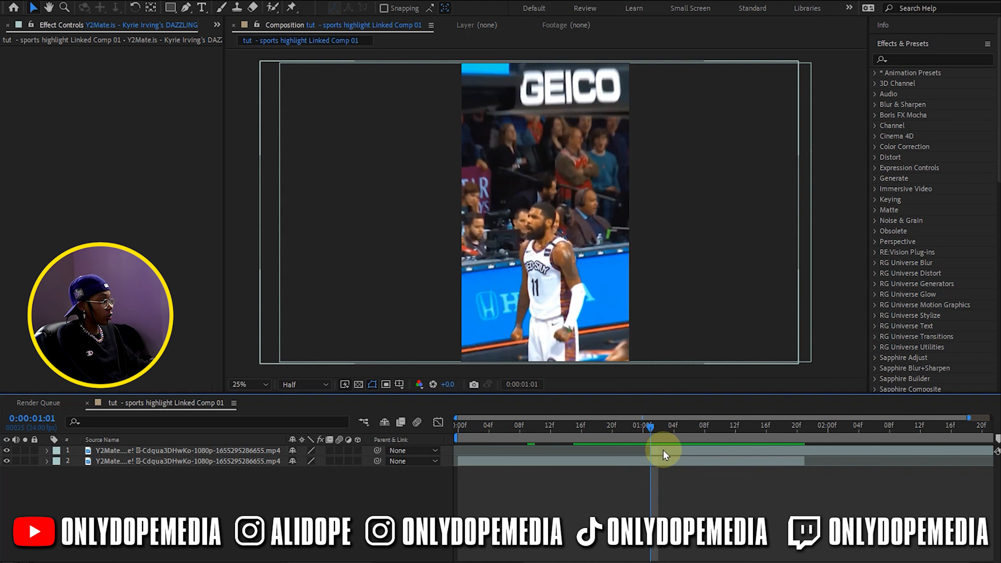
pyautogui.click(678, 449)
pyautogui.doubleClick(505, 238)
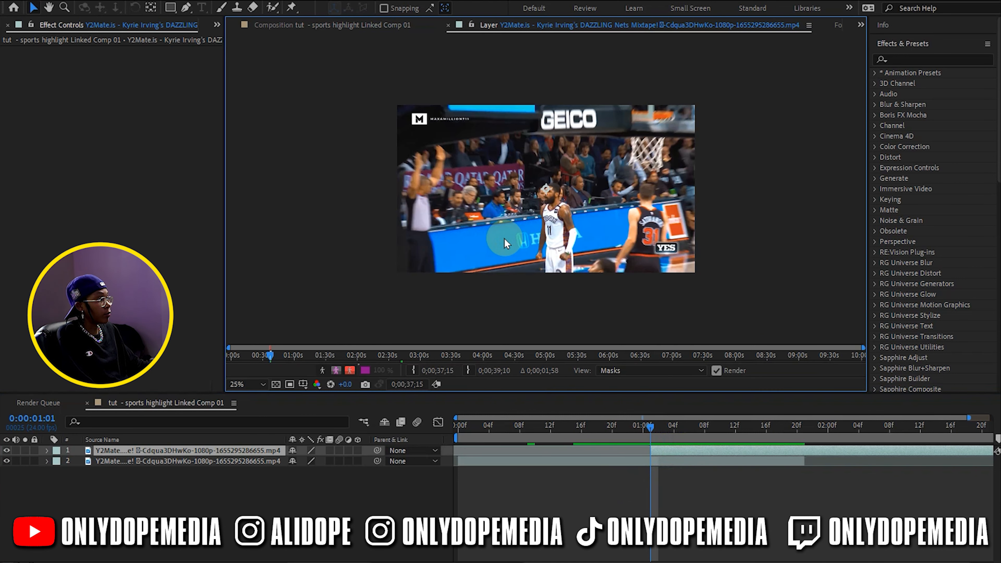
pyautogui.scroll(2, 540, 228)
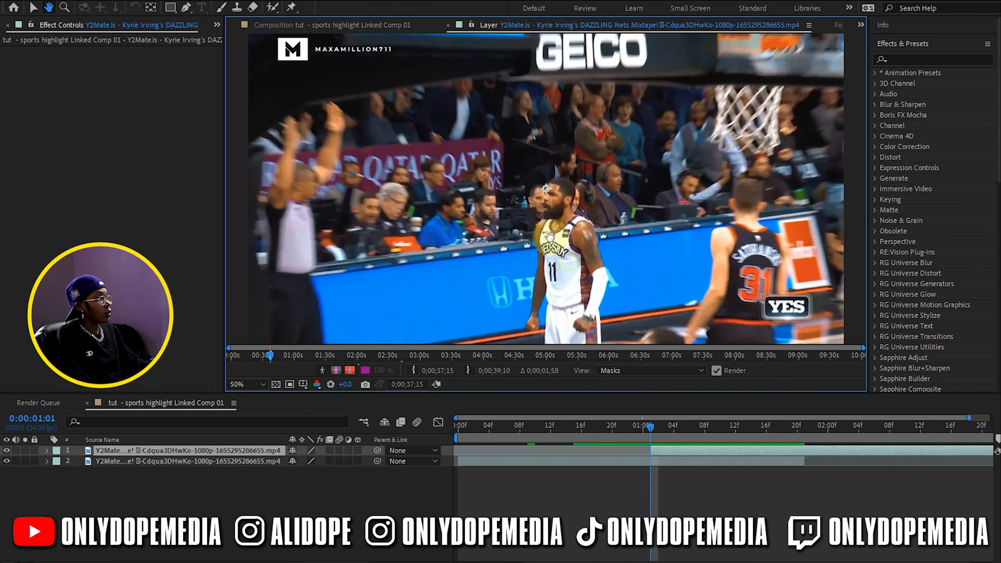
pyautogui.moveTo(568, 260); pyautogui.dragTo(540, 223)
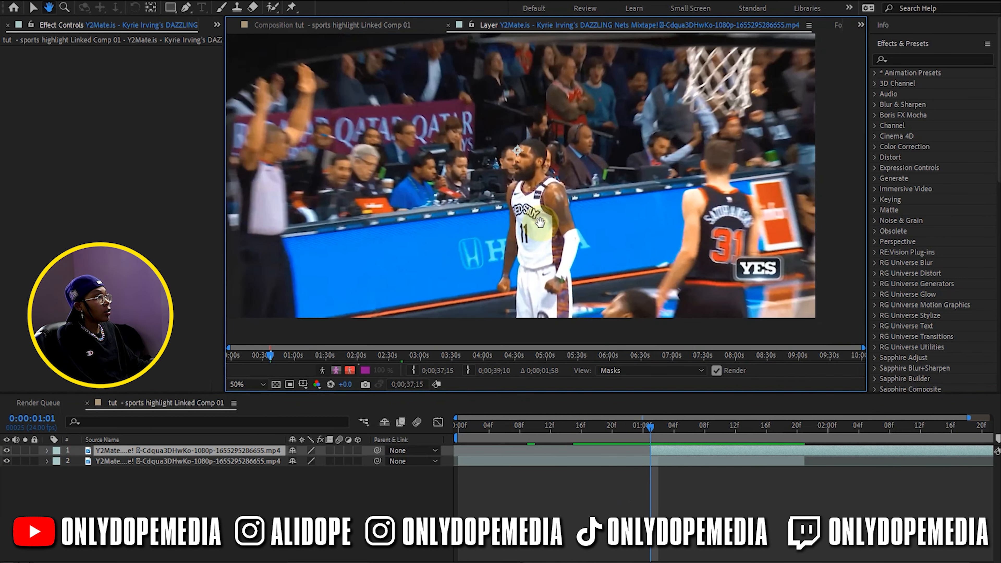
pyautogui.click(277, 10)
pyautogui.moveTo(560, 307); pyautogui.dragTo(556, 286)
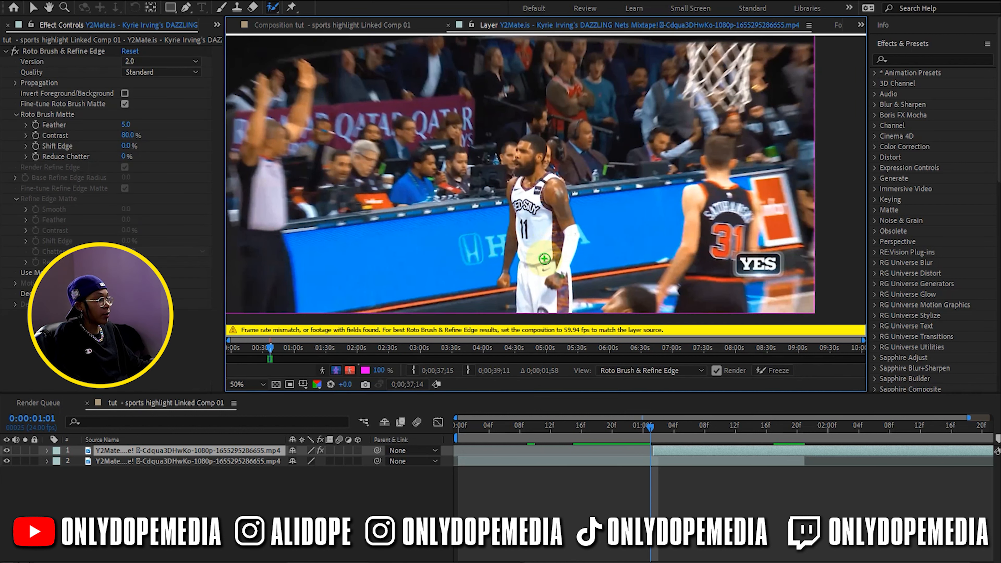
pyautogui.hotkey('ctrl', 'z')
pyautogui.hotkey('ctrl', 'z')
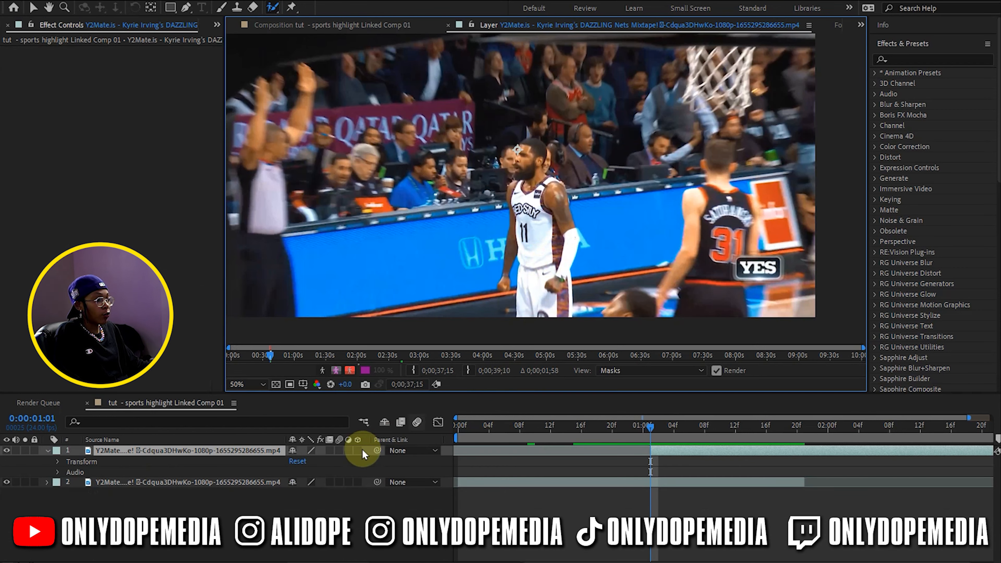
# Set the linked composition's frame rate to 59.94 frames per second in the composition settings
pyautogui.click(234, 403)
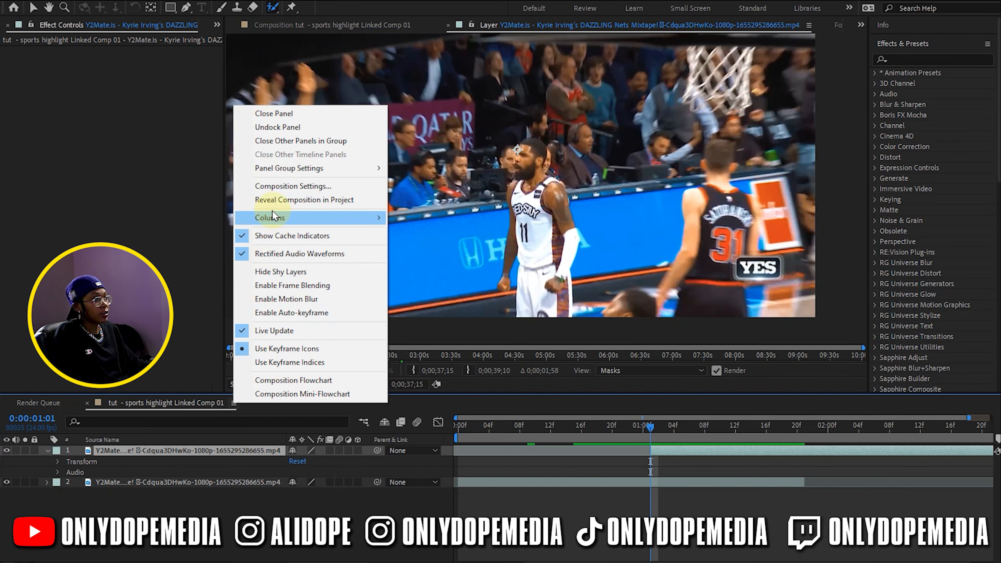
pyautogui.click(276, 186)
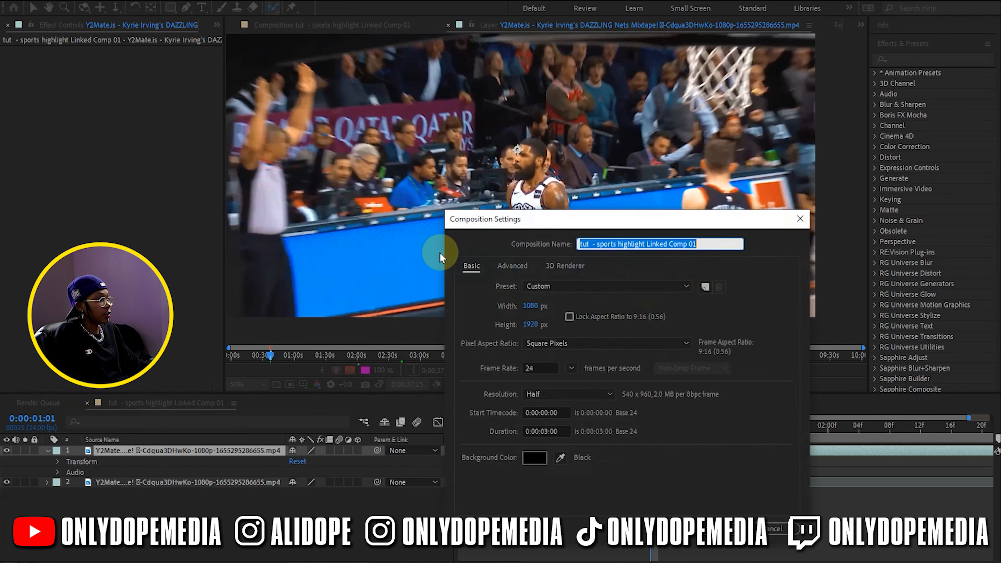
pyautogui.click(571, 369)
pyautogui.click(587, 502)
pyautogui.click(729, 528)
# Isolate the white-jersey number 11 player from the background with Roto Brush foreground and background strokes
pyautogui.moveTo(568, 312)
pyautogui.mouseDown()
pyautogui.moveTo(543, 147)
pyautogui.moveTo(509, 306)
pyautogui.mouseUp()
pyautogui.moveTo(497, 240)
pyautogui.mouseDown()
pyautogui.moveTo(481, 295)
pyautogui.moveTo(512, 296)
pyautogui.mouseUp()
pyautogui.moveTo(504, 166); pyautogui.dragTo(509, 148)
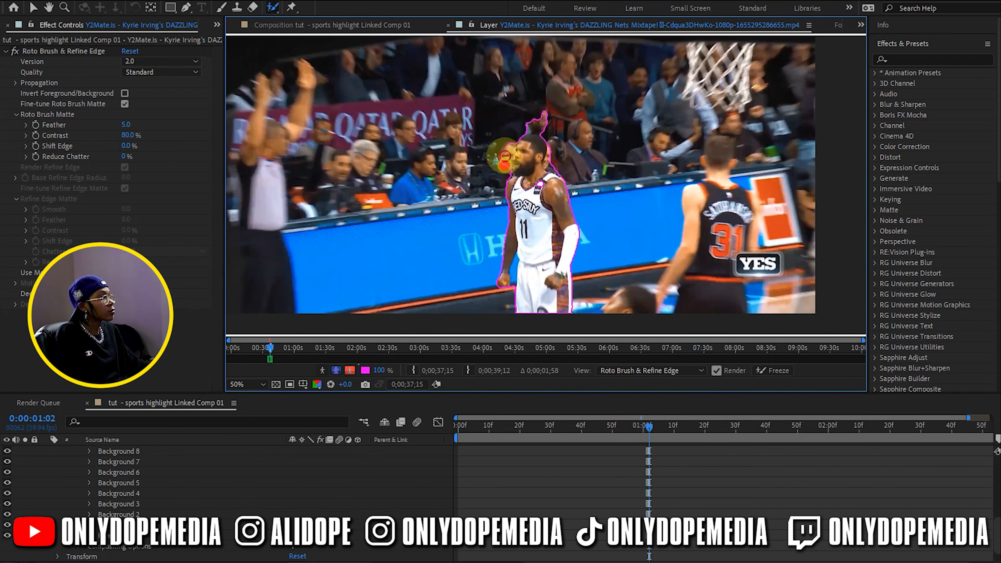
pyautogui.moveTo(543, 133); pyautogui.dragTo(535, 120)
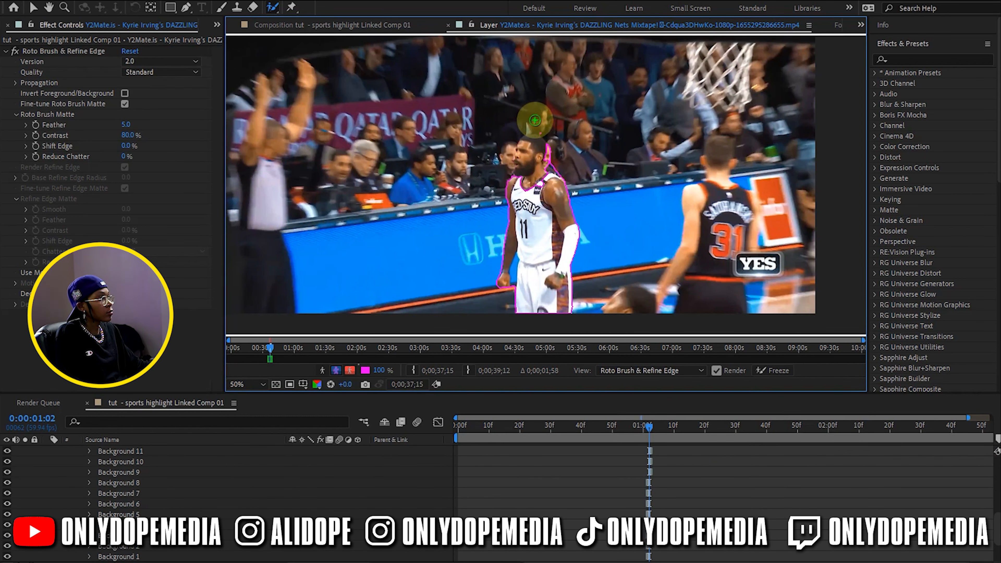
# Advance the player's Roto Brush matte frame by frame through the clip to 0:00:02:55 and freeze the propagation
pyautogui.scroll(2, 547, 159)
pyautogui.click(932, 46)
pyautogui.click(237, 1)
pyautogui.click(253, 103)
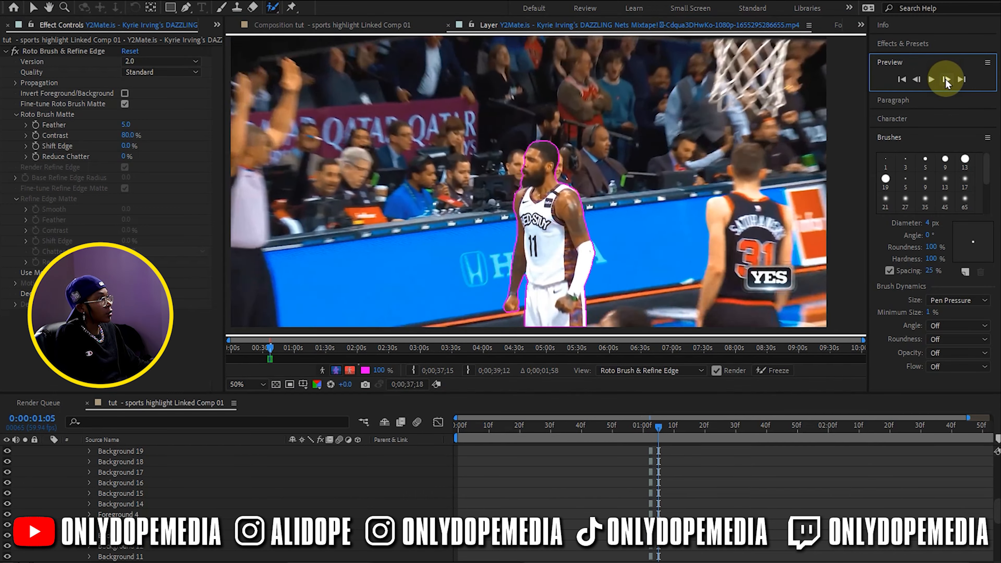
pyautogui.click(946, 79)
pyautogui.click(945, 79)
pyautogui.click(945, 79)
pyautogui.click(946, 79)
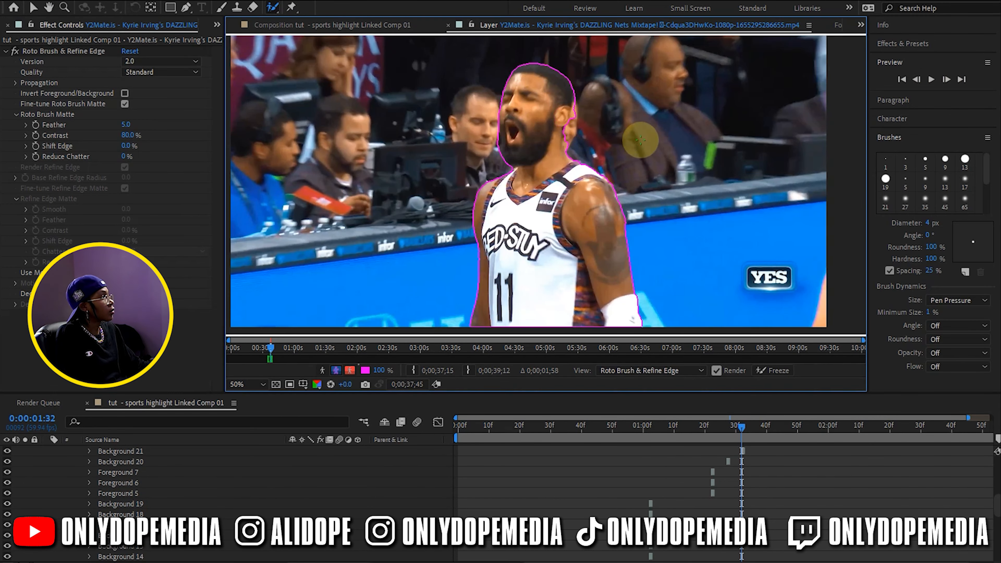
pyautogui.click(945, 79)
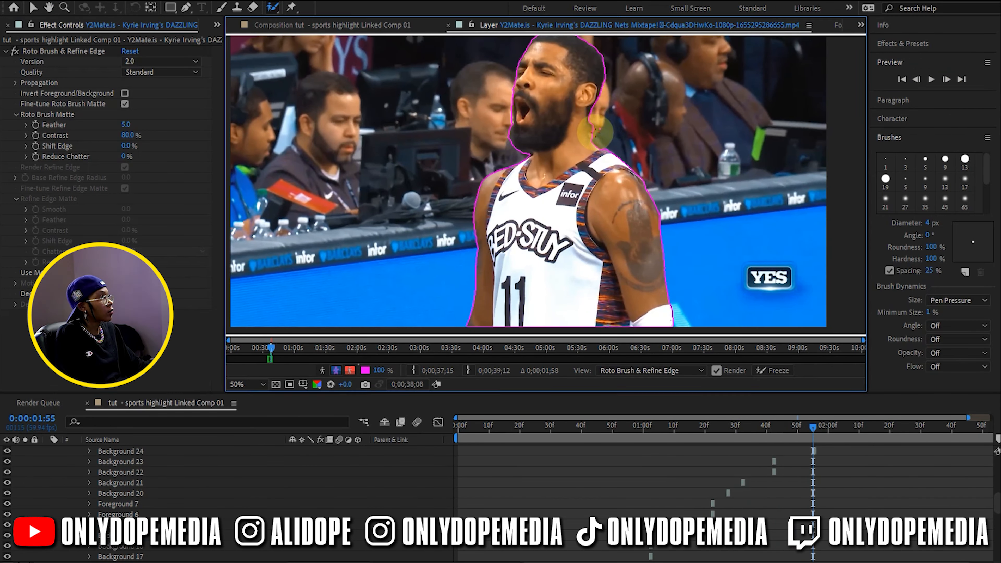
pyautogui.click(945, 79)
pyautogui.click(946, 79)
pyautogui.click(756, 371)
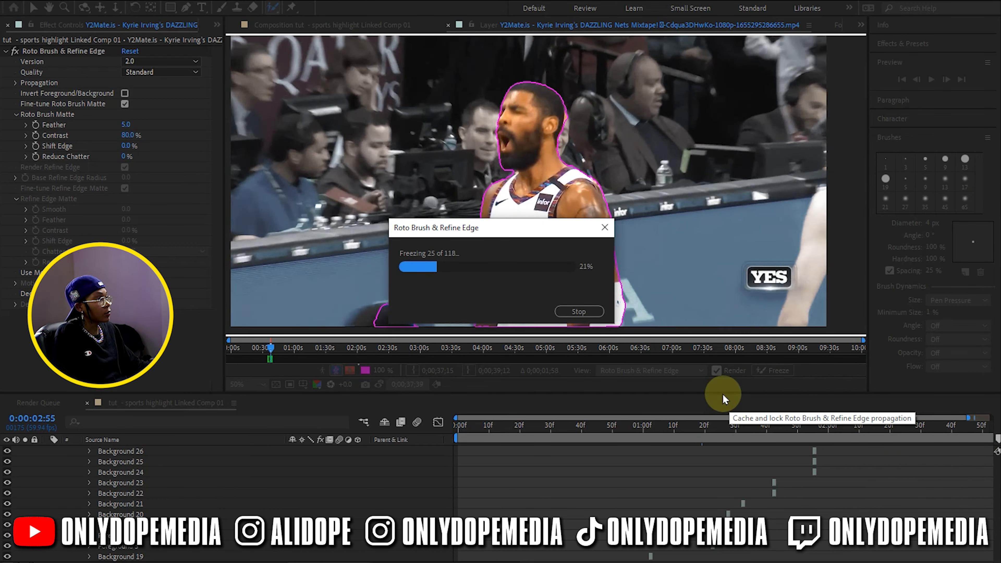
# Return to the linked composition with the Selection tool active and collapse layer 1's properties
pyautogui.click(338, 25)
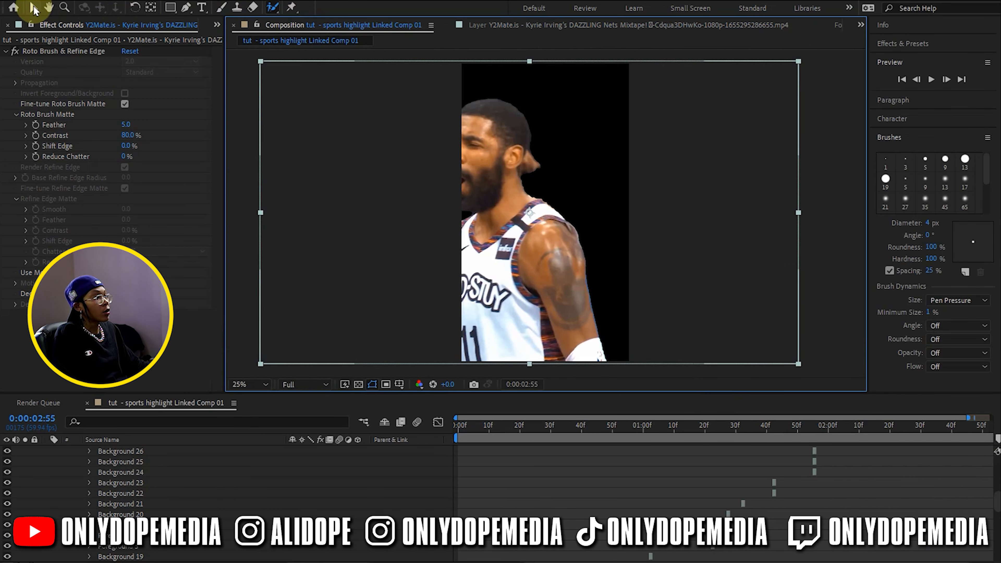
pyautogui.click(34, 8)
pyautogui.scroll(10, 392, 474)
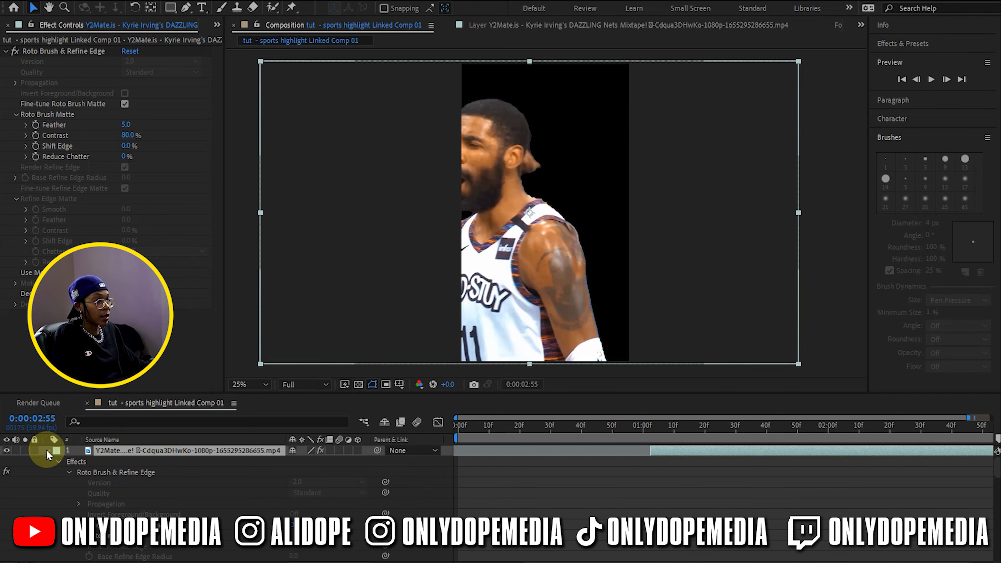
pyautogui.click(46, 451)
pyautogui.click(593, 504)
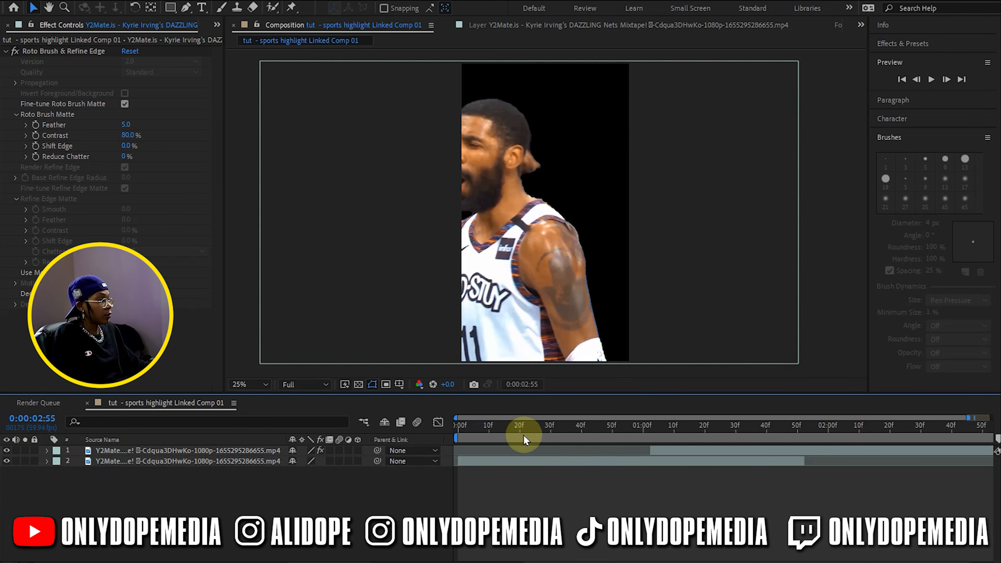
# Set the preview resolution to Half and, at 0:00:01:35, give layer 1's Roto Brush matte a feather of 25 and shift edge of -92%
pyautogui.click(497, 424)
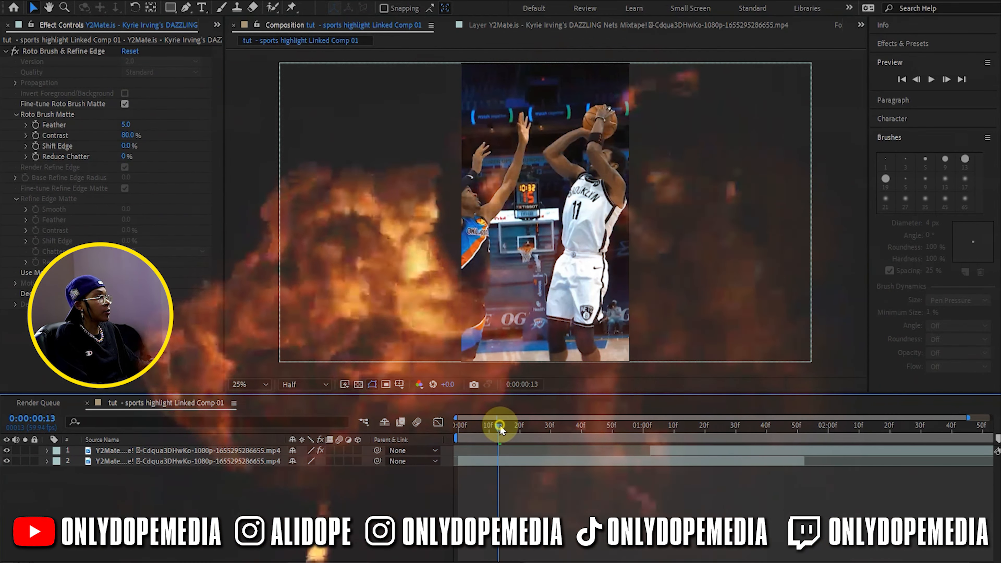
pyautogui.moveTo(500, 426); pyautogui.dragTo(750, 420)
pyautogui.click(743, 445)
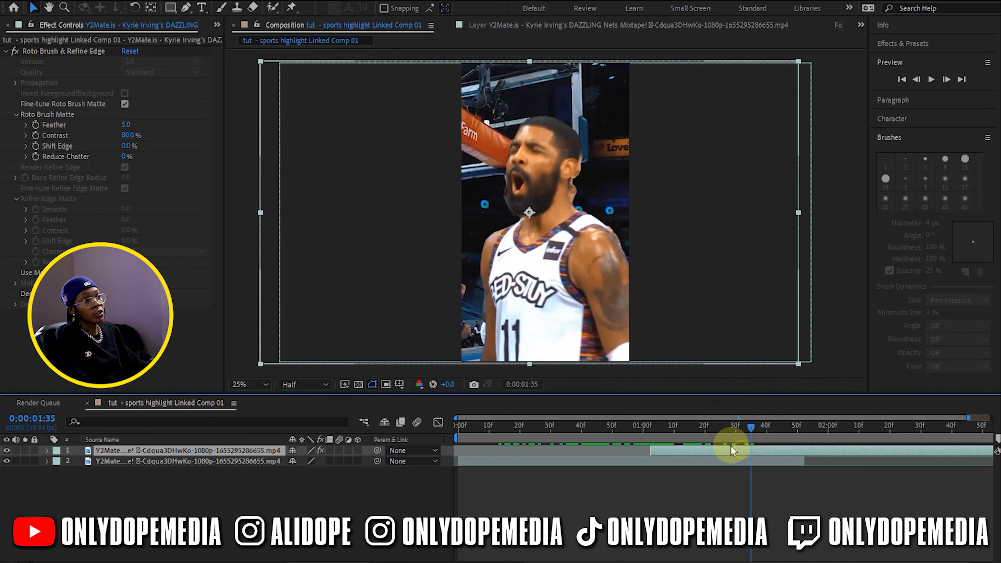
pyautogui.moveTo(123, 124)
pyautogui.mouseDown()
pyautogui.moveTo(161, 127)
pyautogui.moveTo(78, 154)
pyautogui.mouseUp()
pyautogui.moveTo(126, 125)
pyautogui.mouseDown()
pyautogui.moveTo(340, 131)
pyautogui.moveTo(197, 145)
pyautogui.moveTo(208, 143)
pyautogui.mouseUp()
pyautogui.click(697, 485)
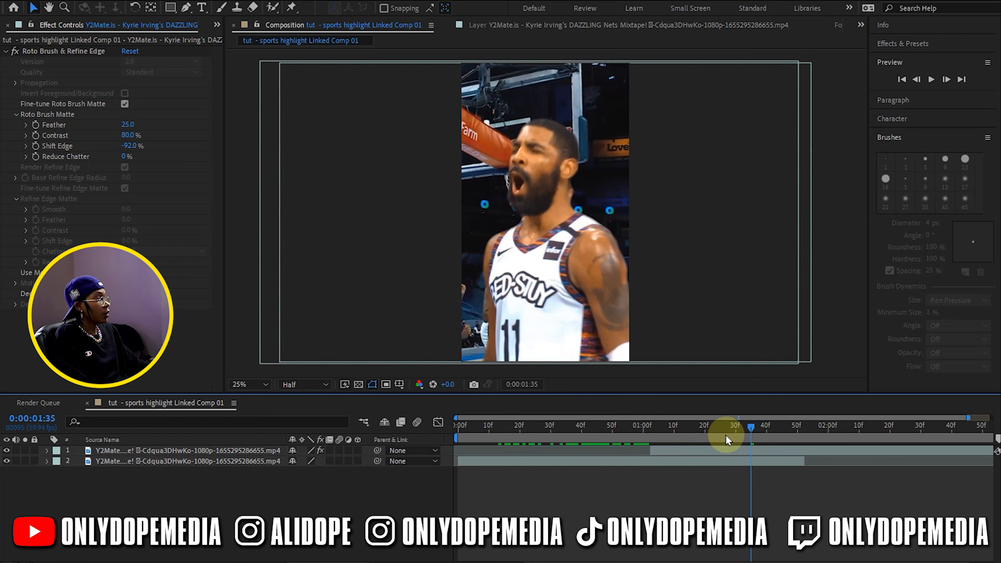
# Pre-compose the rotoscoped layer 1 as "kyrie 1", moving all its attributes into the new composition
pyautogui.moveTo(706, 427); pyautogui.dragTo(766, 417)
pyautogui.click(745, 449)
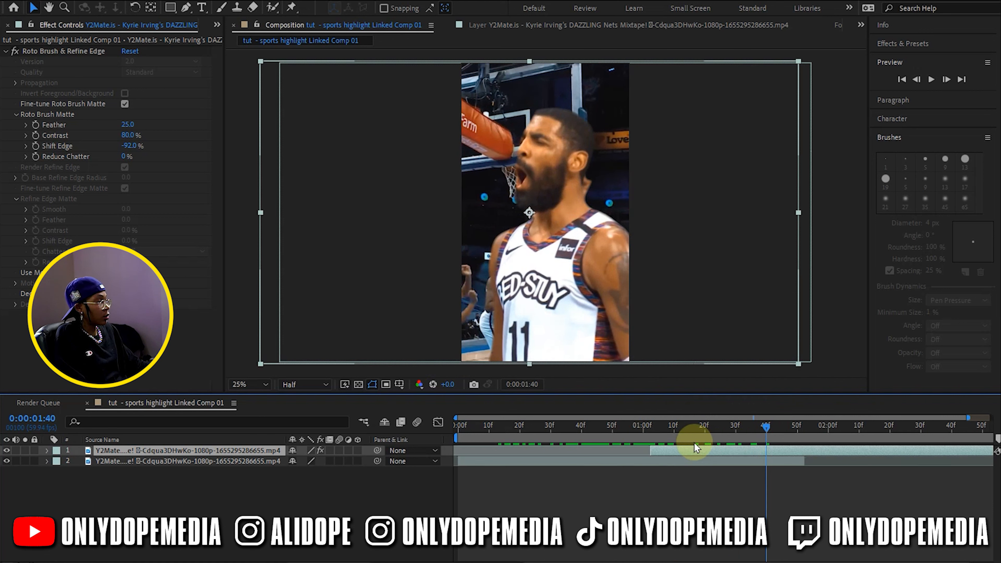
pyautogui.rightClick(710, 449)
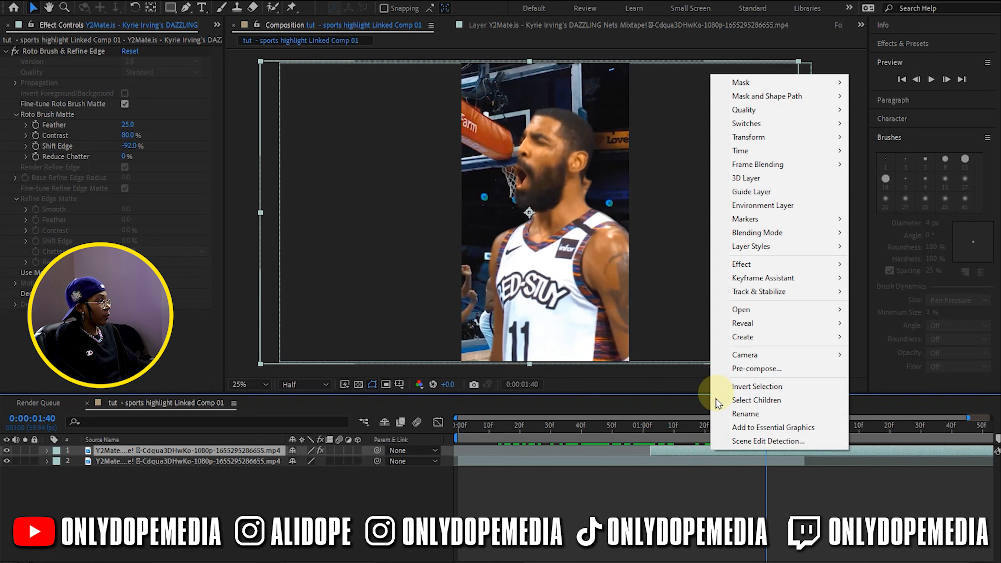
pyautogui.click(740, 368)
pyautogui.click(984, 429)
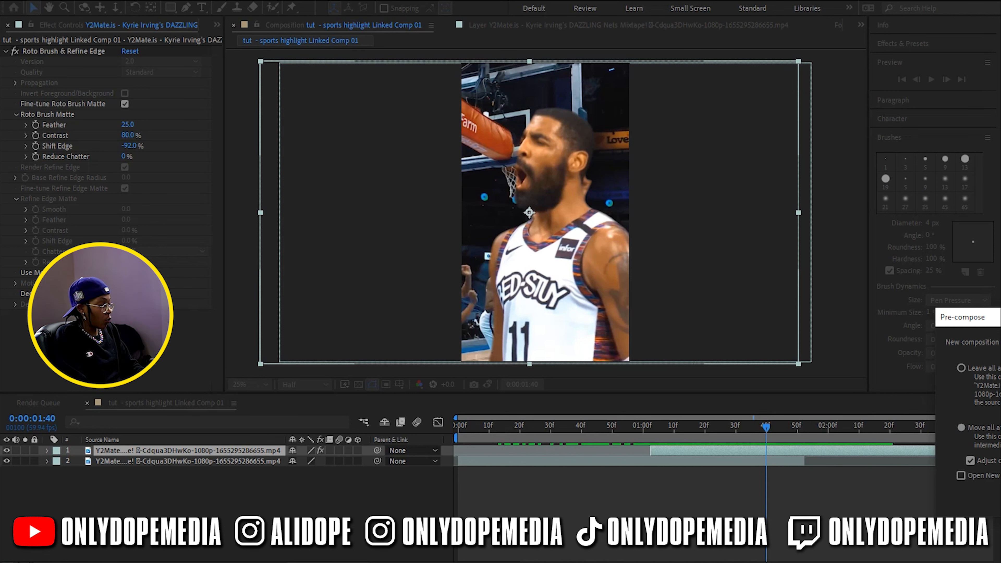
pyautogui.press('Return')
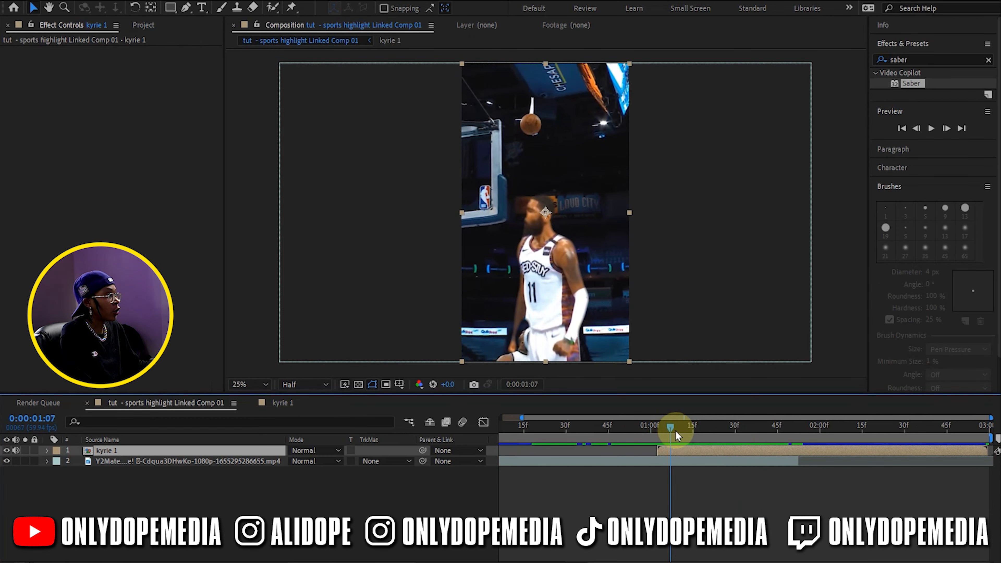
# Find the Gradient Wipe transition effect and apply it to the kyrie 1 layer
pyautogui.moveTo(674, 430); pyautogui.dragTo(731, 429)
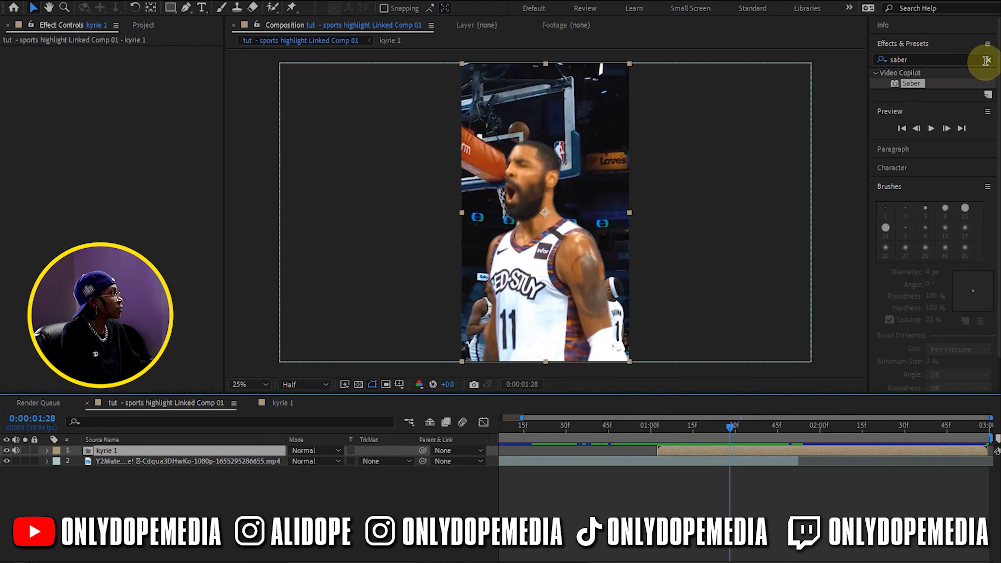
pyautogui.click(975, 60)
pyautogui.write('grad')
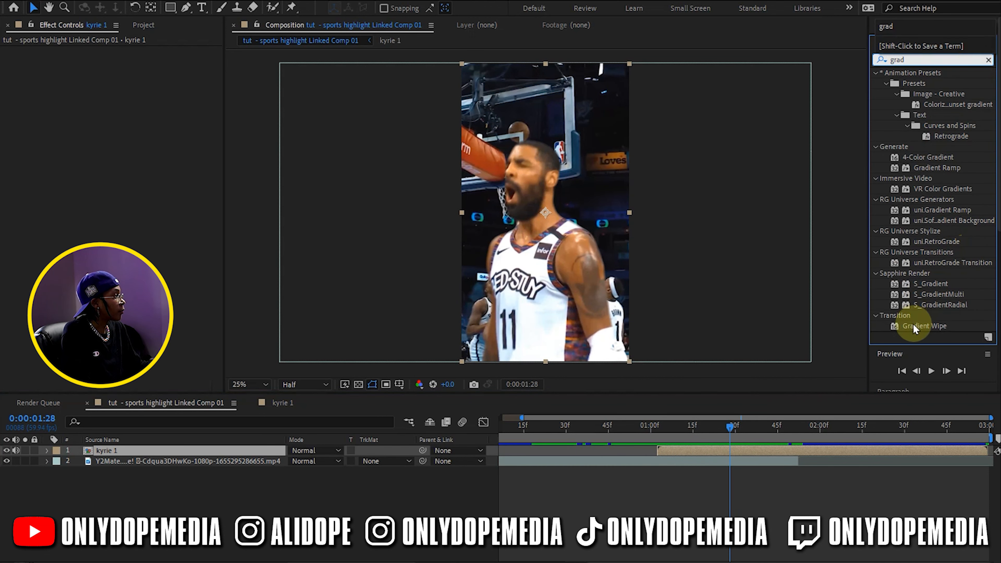
pyautogui.moveTo(913, 326); pyautogui.dragTo(659, 433)
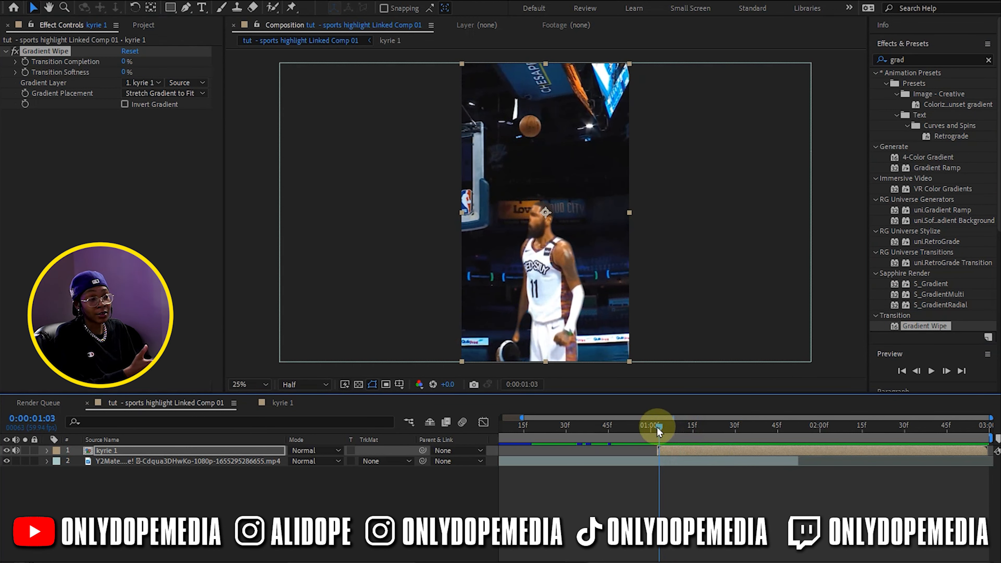
# Keyframe kyrie 1's Gradient Wipe transition completion from 100% at 0:00:01:03 to 0% at 0:00:01:40
pyautogui.click(27, 62)
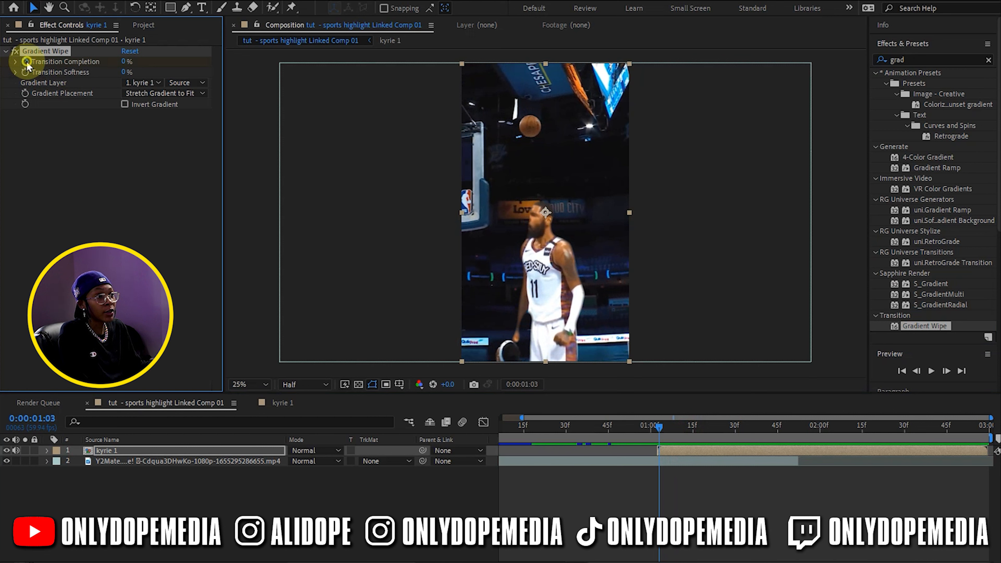
pyautogui.moveTo(126, 62); pyautogui.dragTo(388, 82)
pyautogui.moveTo(660, 426); pyautogui.dragTo(765, 412)
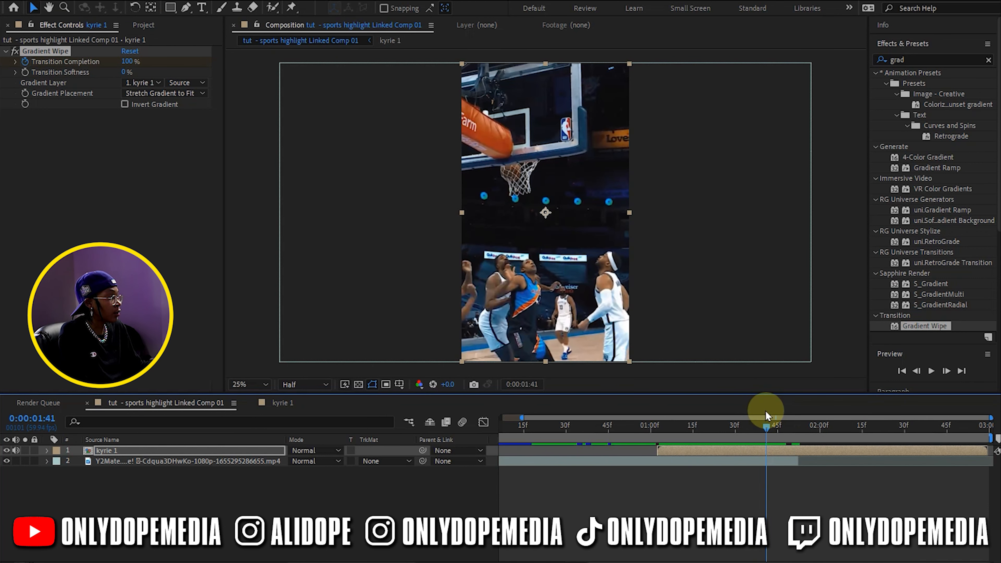
pyautogui.moveTo(125, 64); pyautogui.dragTo(2, 66)
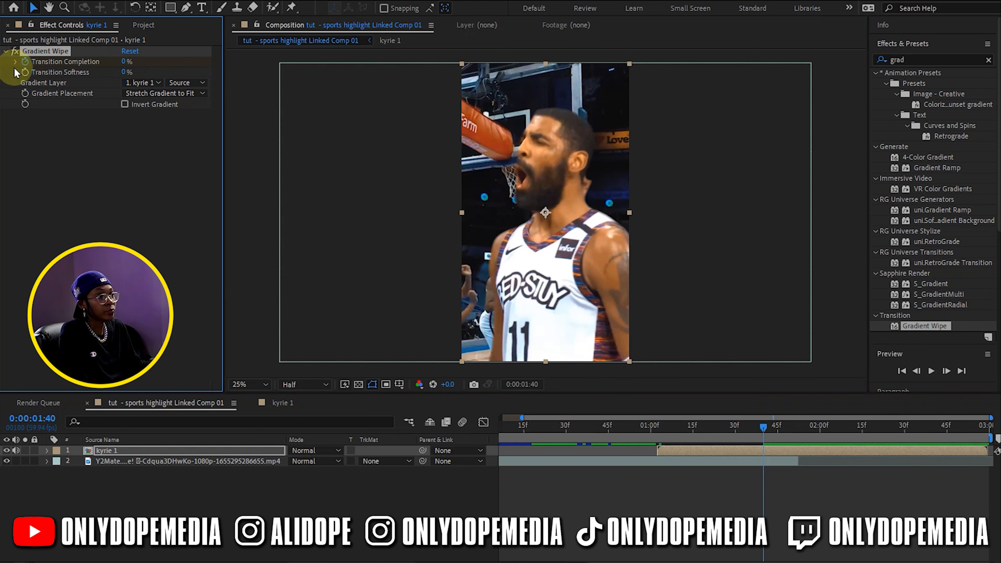
# Set kyrie 1's Gradient Wipe transition softness to 56% and scrub through the wipe to check it
pyautogui.moveTo(659, 430); pyautogui.dragTo(724, 419)
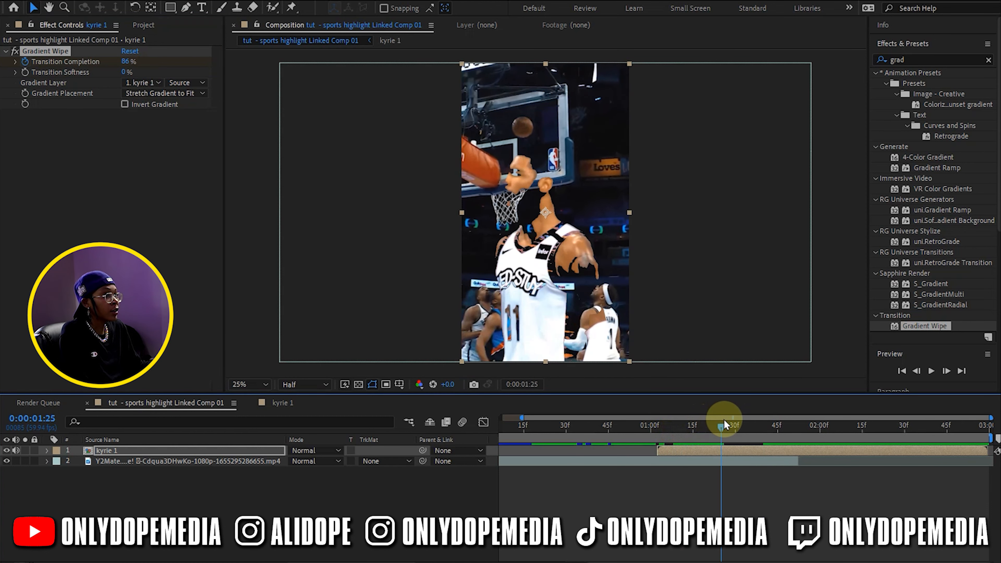
pyautogui.moveTo(124, 73); pyautogui.dragTo(153, 73)
pyautogui.moveTo(687, 421); pyautogui.dragTo(746, 432)
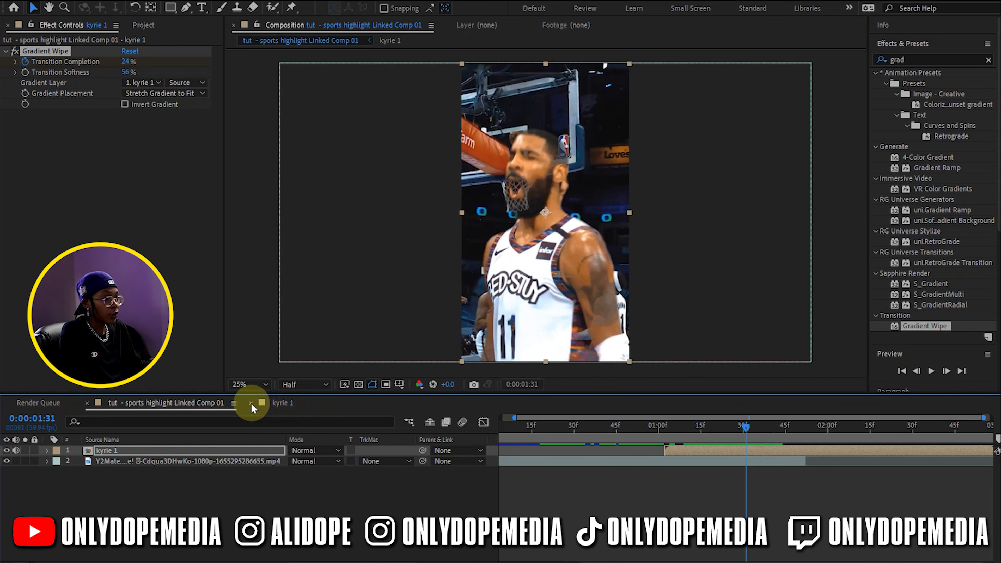
# Copy the player clip from kyrie 1 into the main composition as the bottom layer, aligning its visible start with kyrie 1
pyautogui.click(275, 402)
pyautogui.click(154, 454)
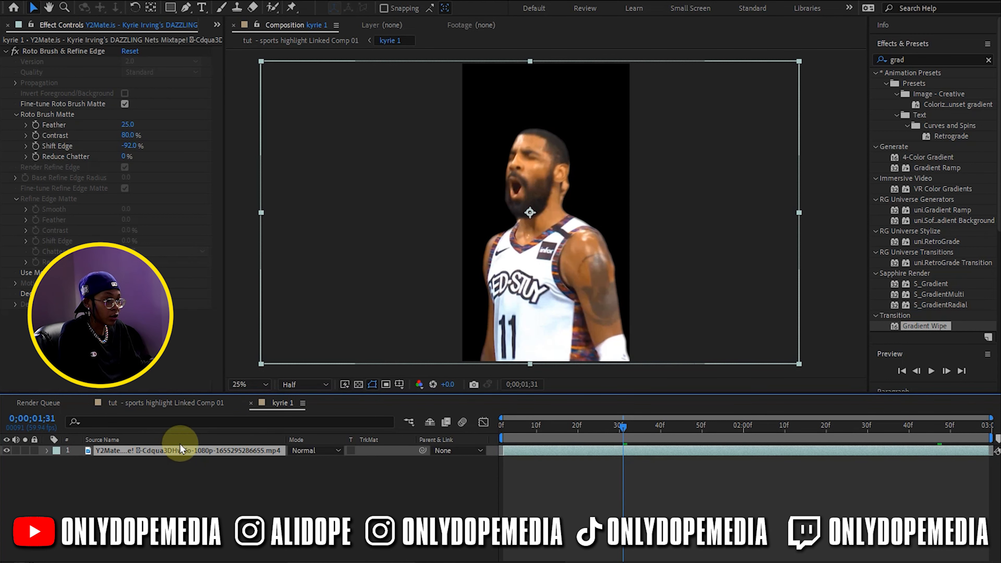
pyautogui.click(180, 403)
pyautogui.click(286, 452)
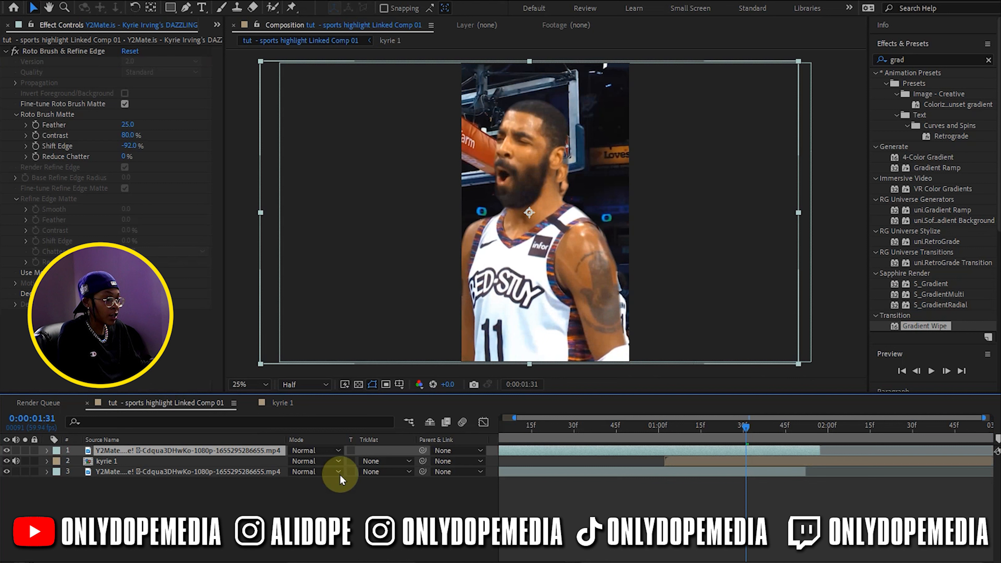
pyautogui.moveTo(130, 449); pyautogui.dragTo(126, 476)
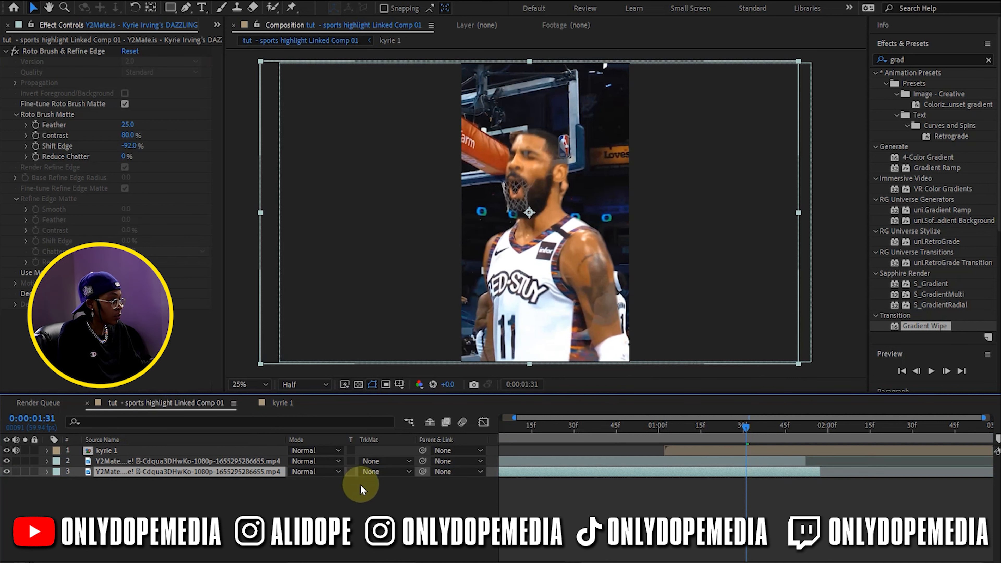
pyautogui.moveTo(535, 475); pyautogui.dragTo(712, 481)
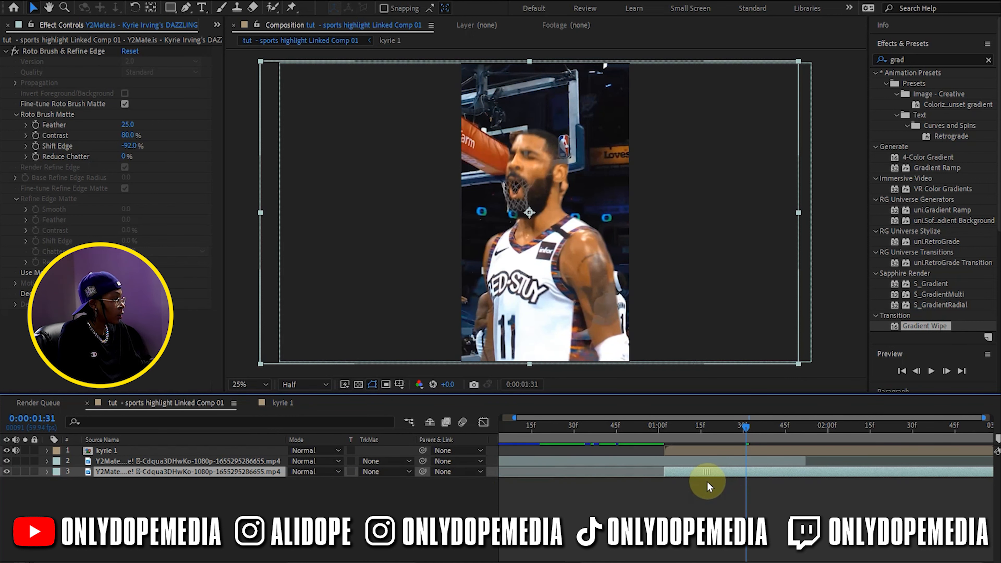
# Remove the Roto Brush & Refine Edge effect from bottom layer 3 and scrub through the transition
pyautogui.click(63, 52)
pyautogui.press('Delete')
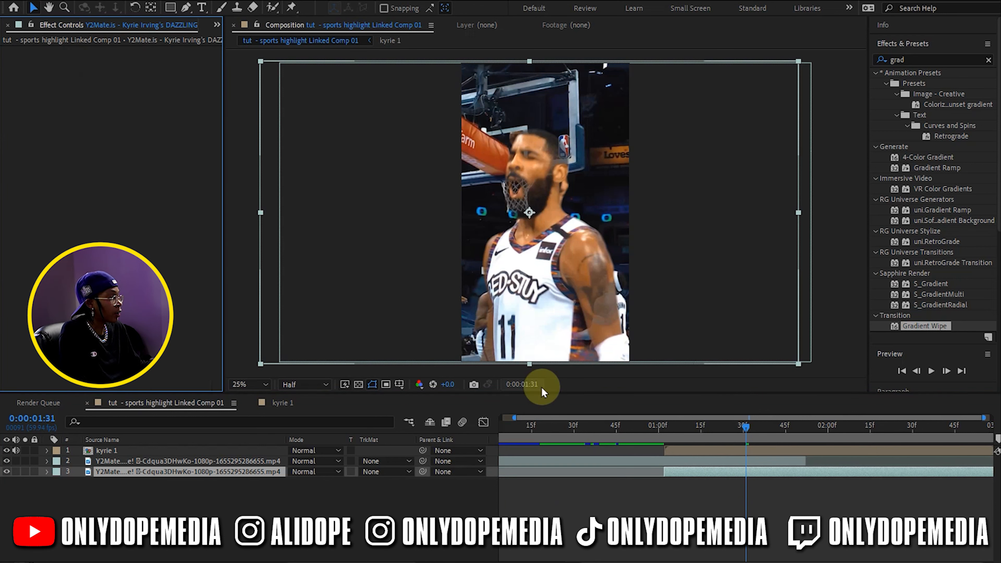
pyautogui.click(676, 491)
pyautogui.moveTo(653, 430); pyautogui.dragTo(729, 449)
# Pre-compose the kyrie 1 layer together with its Gradient Wipe as "kyrie 2"
pyautogui.click(711, 452)
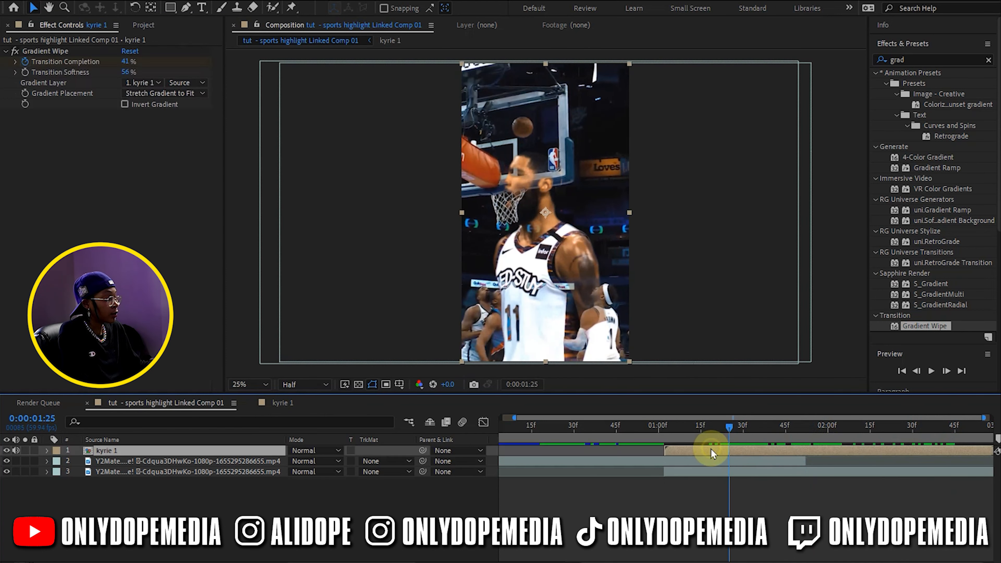
pyautogui.click(674, 503)
pyautogui.rightClick(688, 448)
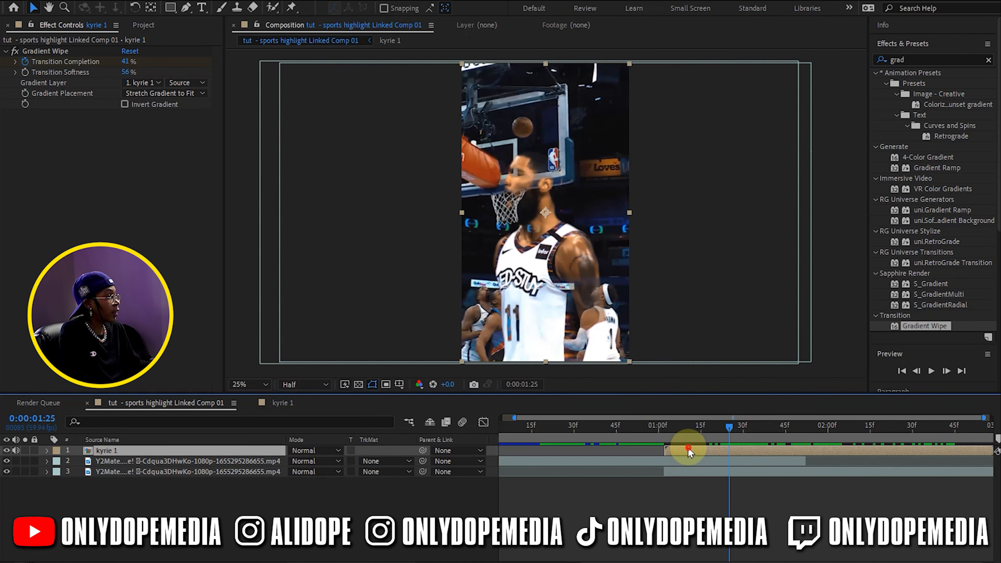
pyautogui.click(725, 366)
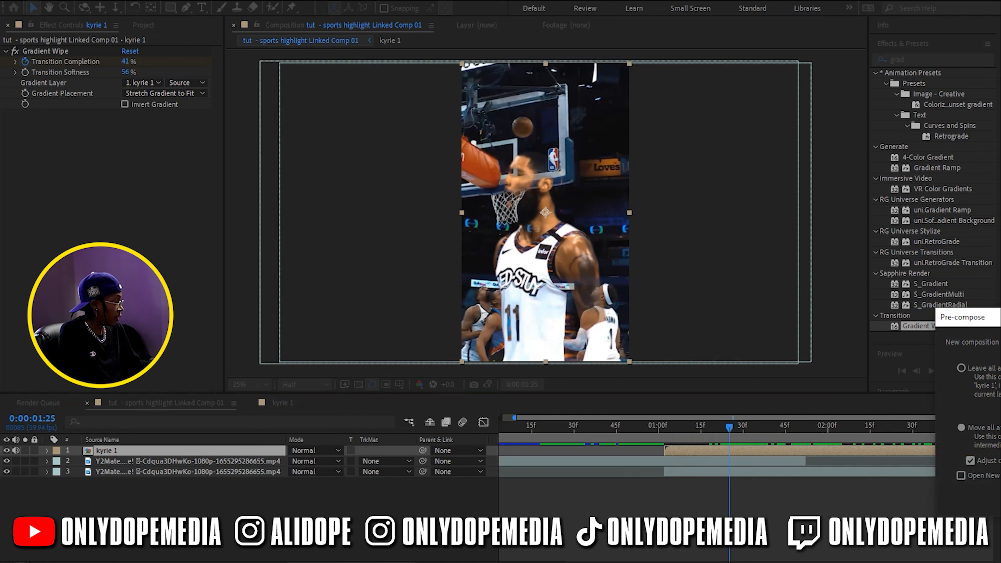
pyautogui.press('Return')
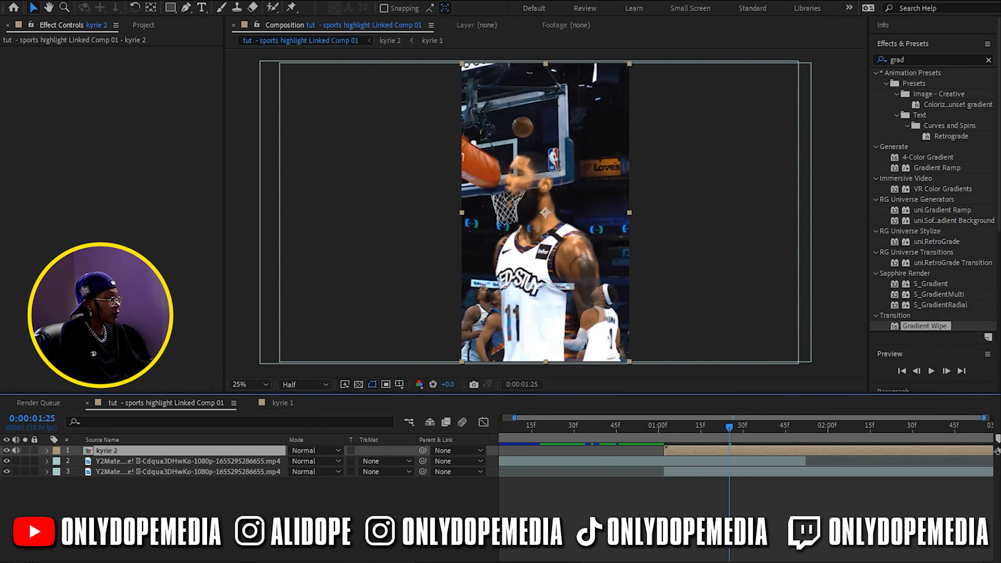
# Auto-trace kyrie 2's alpha channel over the work area with 1 px tolerance and 50% threshold, applied to a new layer
pyautogui.click(670, 430)
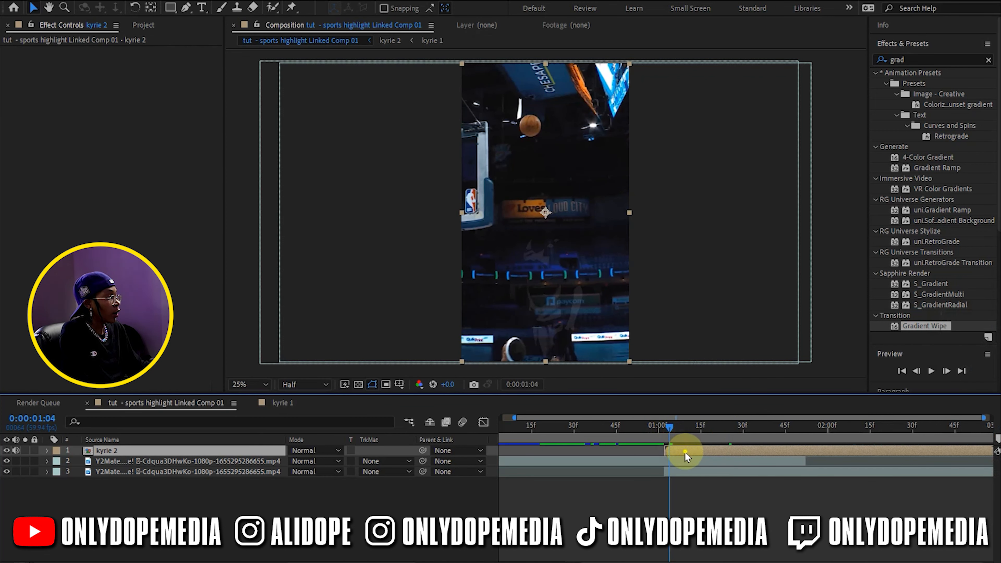
pyautogui.moveTo(670, 425); pyautogui.dragTo(741, 439)
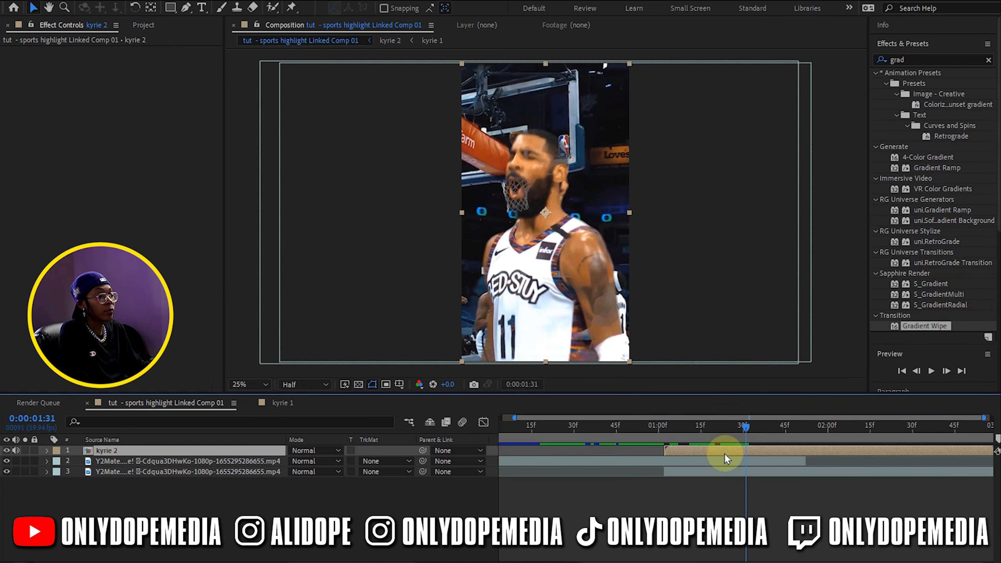
pyautogui.click(103, 3)
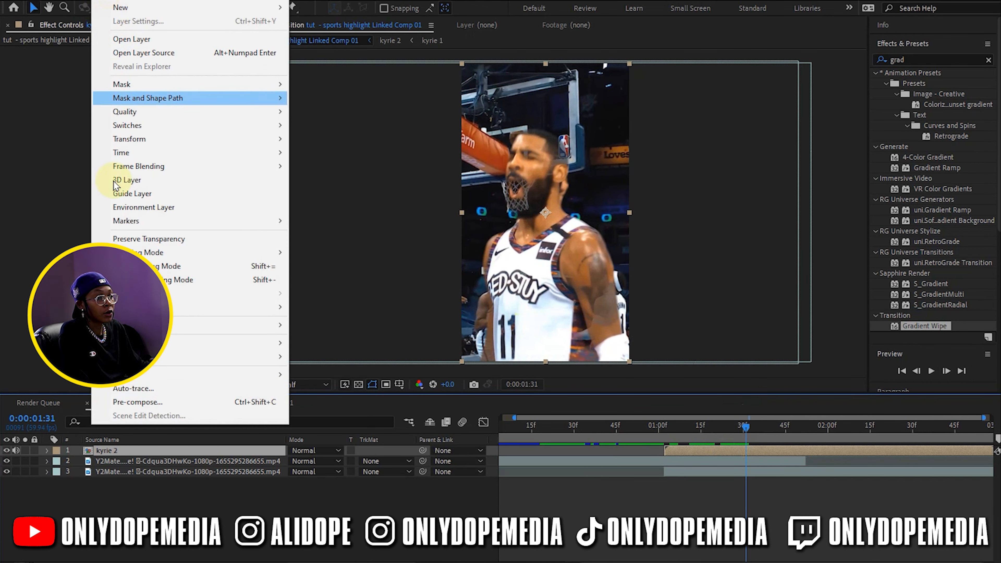
pyautogui.click(127, 388)
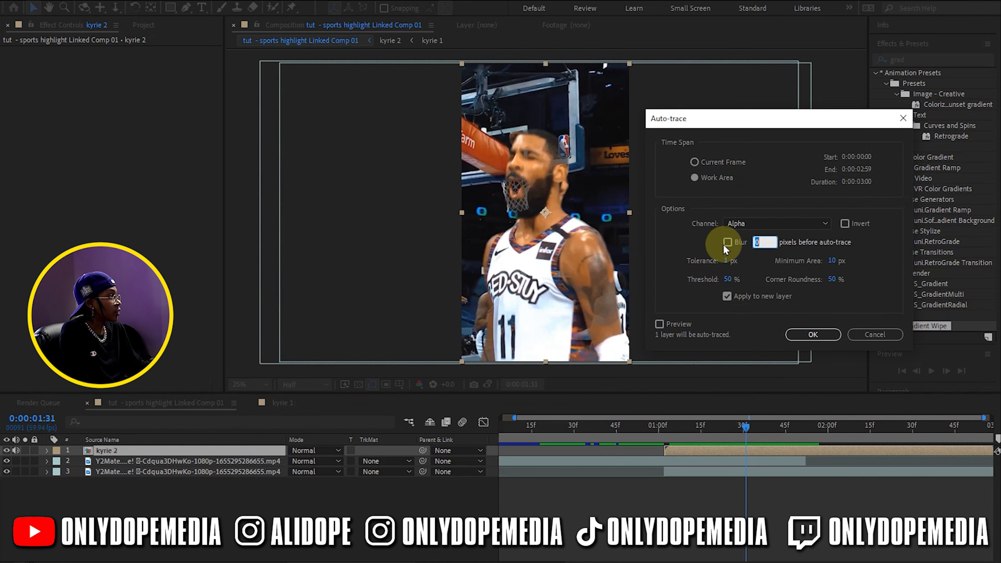
pyautogui.click(794, 339)
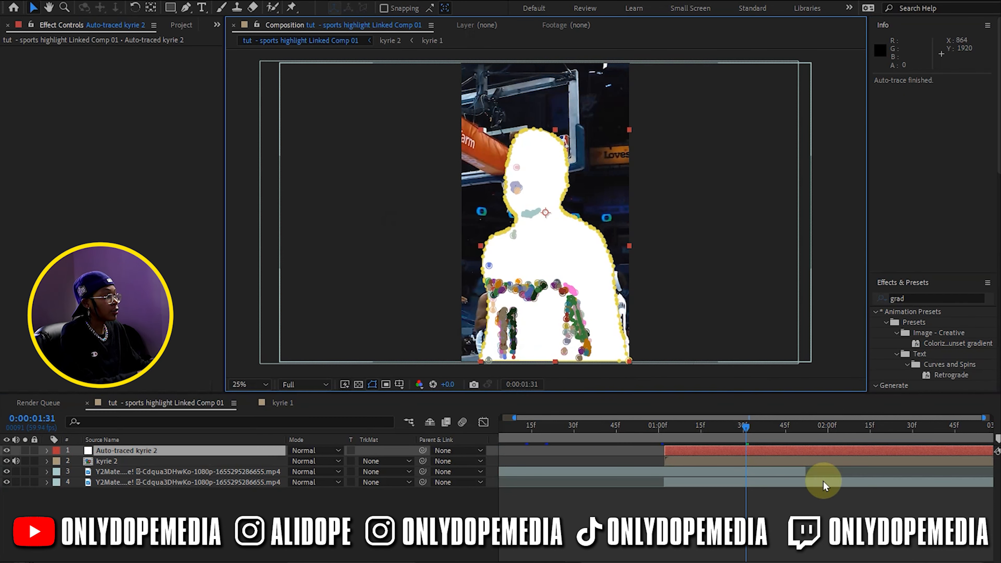
# Search for the Saber effect and apply it to the Auto-traced kyrie 2 layer
pyautogui.moveTo(709, 431)
pyautogui.mouseDown()
pyautogui.moveTo(670, 432)
pyautogui.moveTo(751, 421)
pyautogui.moveTo(726, 424)
pyautogui.moveTo(963, 437)
pyautogui.moveTo(808, 444)
pyautogui.moveTo(674, 434)
pyautogui.moveTo(712, 428)
pyautogui.mouseUp()
pyautogui.click(693, 448)
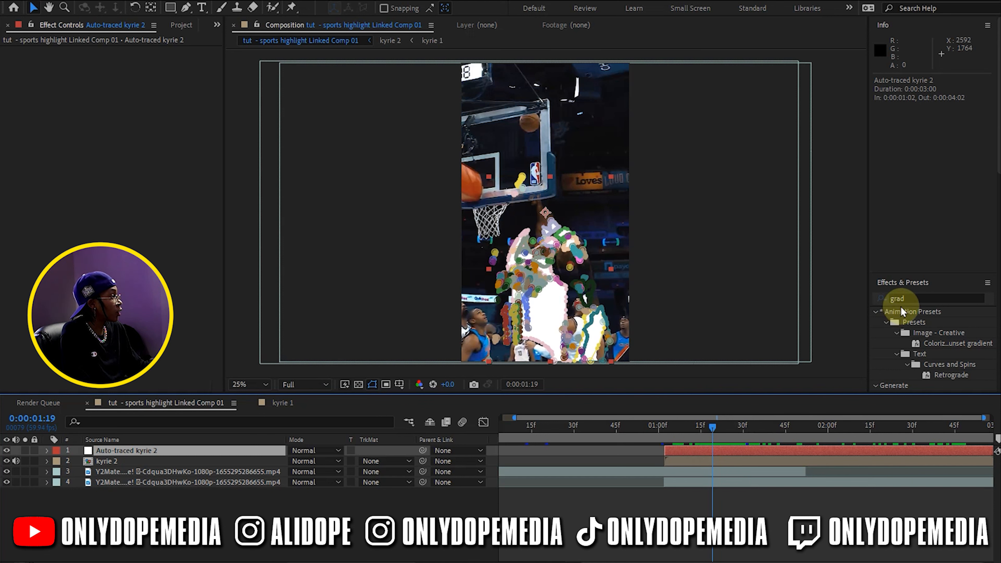
pyautogui.click(906, 298)
pyautogui.click(926, 24)
pyautogui.click(923, 58)
pyautogui.write('saber')
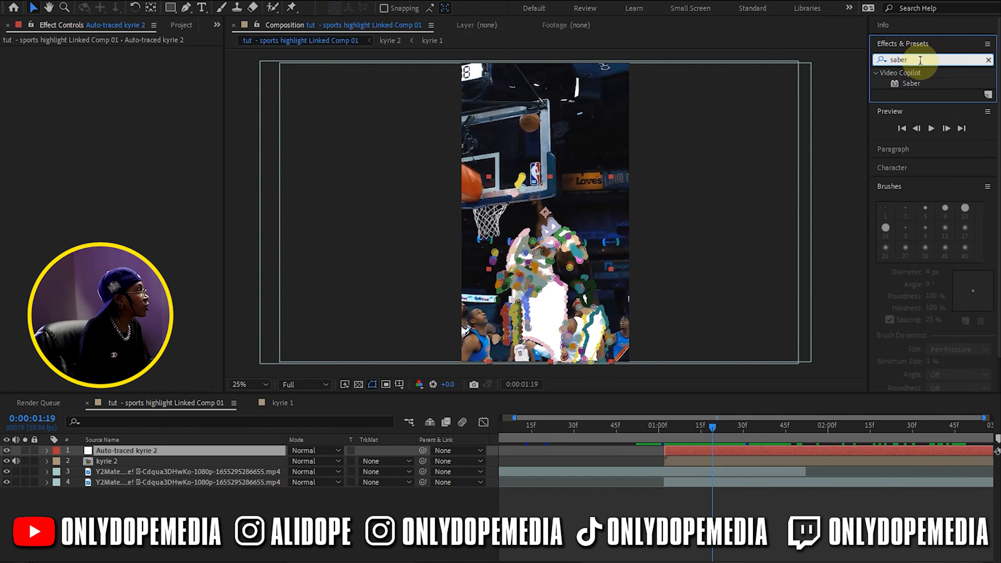
pyautogui.moveTo(920, 85)
pyautogui.mouseDown()
pyautogui.moveTo(681, 405)
pyautogui.moveTo(686, 450)
pyautogui.mouseUp()
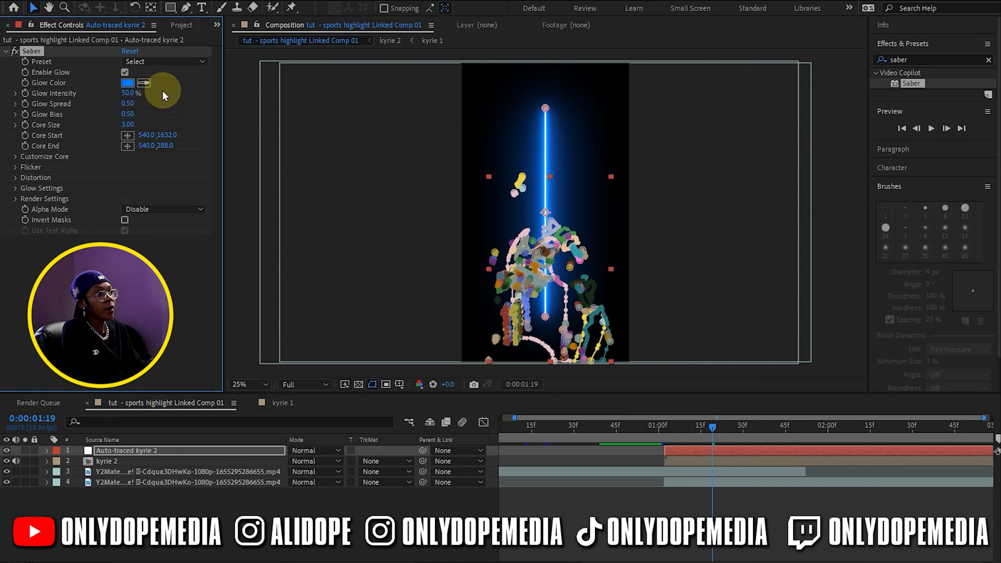
# Set Saber's Core Type to Layer Masks and choose the Meteor preset
pyautogui.click(15, 157)
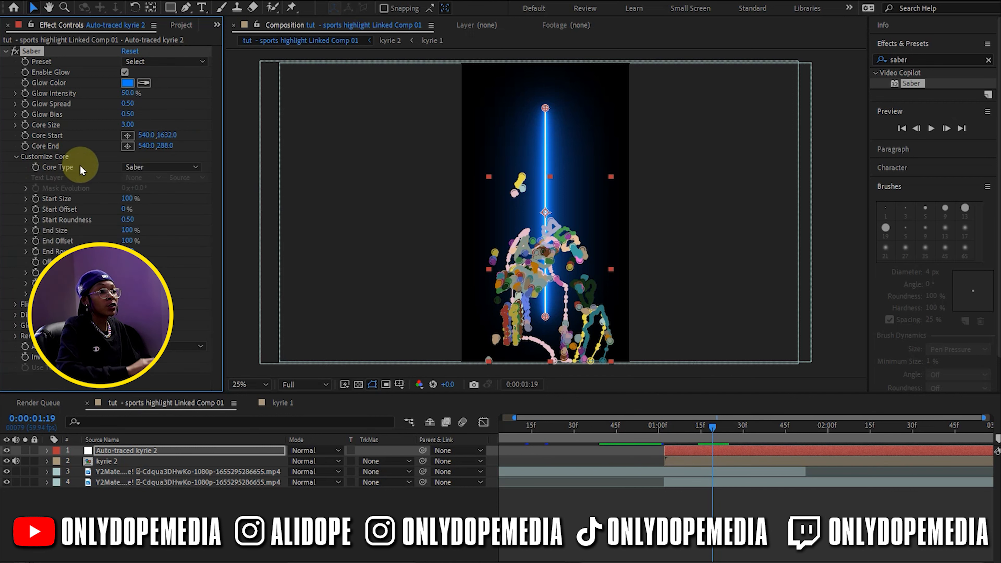
pyautogui.click(136, 166)
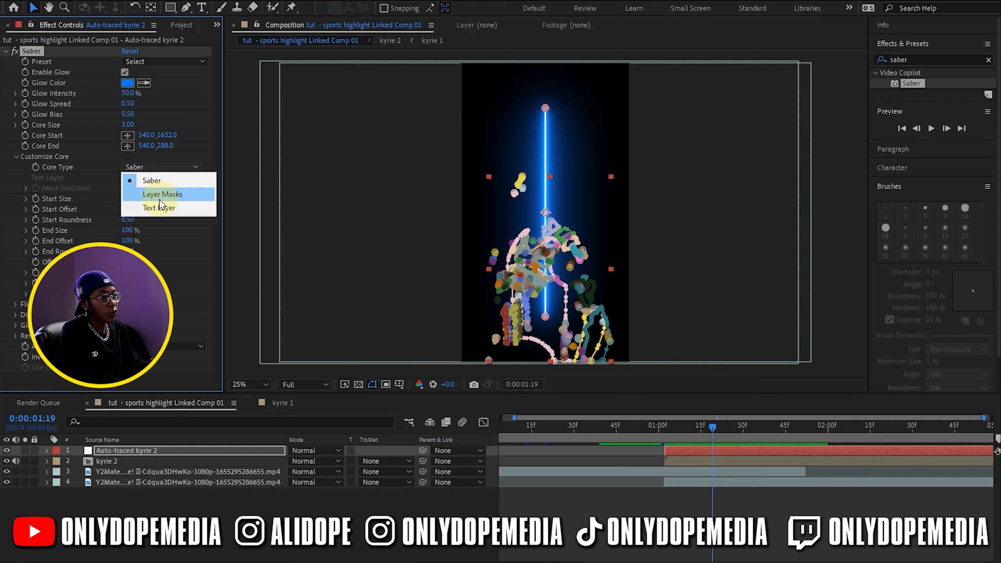
pyautogui.click(180, 195)
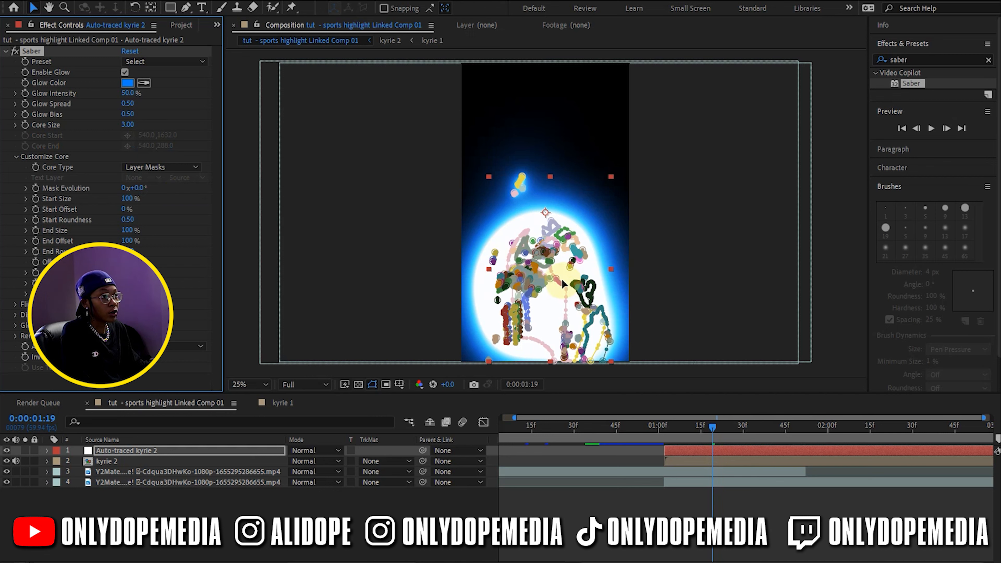
pyautogui.click(160, 63)
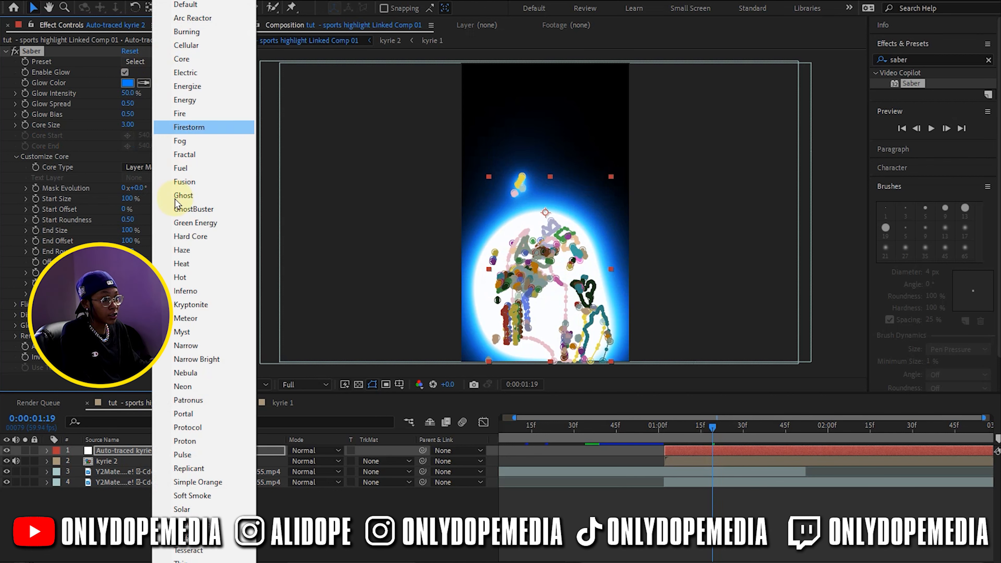
pyautogui.click(203, 321)
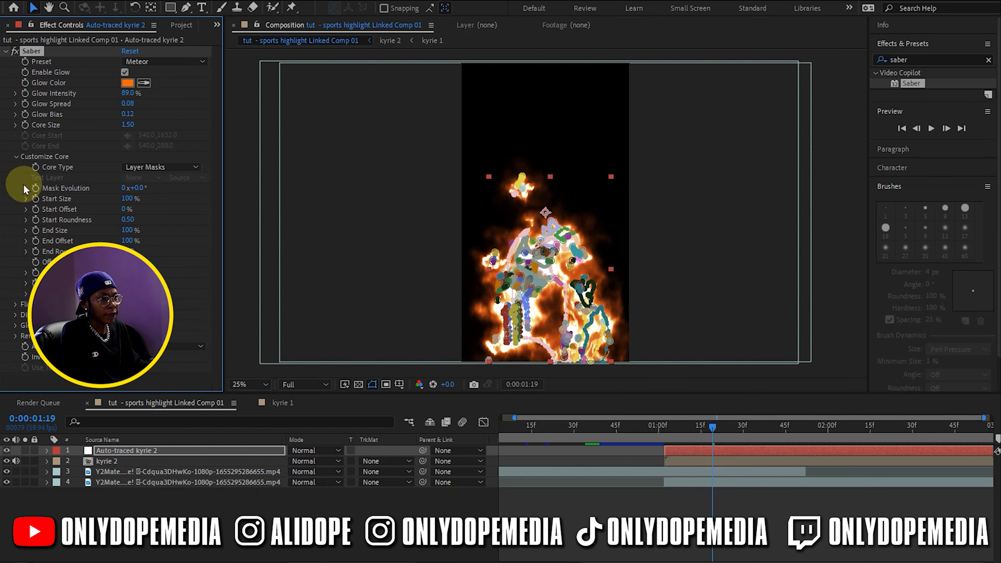
pyautogui.click(15, 157)
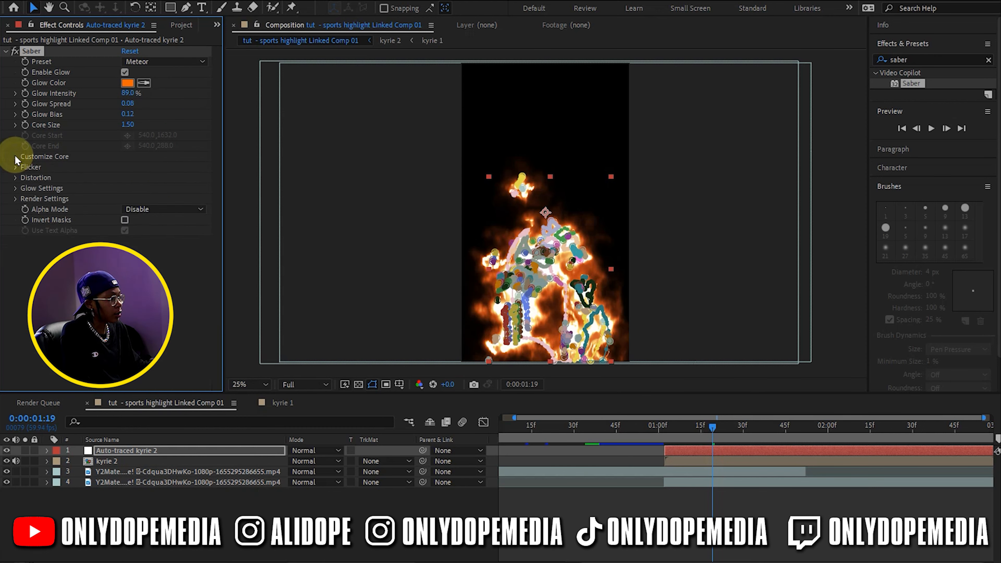
# Check the glow along the transition, then set Saber's Glow Intensity to 118% and Core Size to 0.70
pyautogui.click(684, 488)
pyautogui.moveTo(673, 431); pyautogui.dragTo(811, 421)
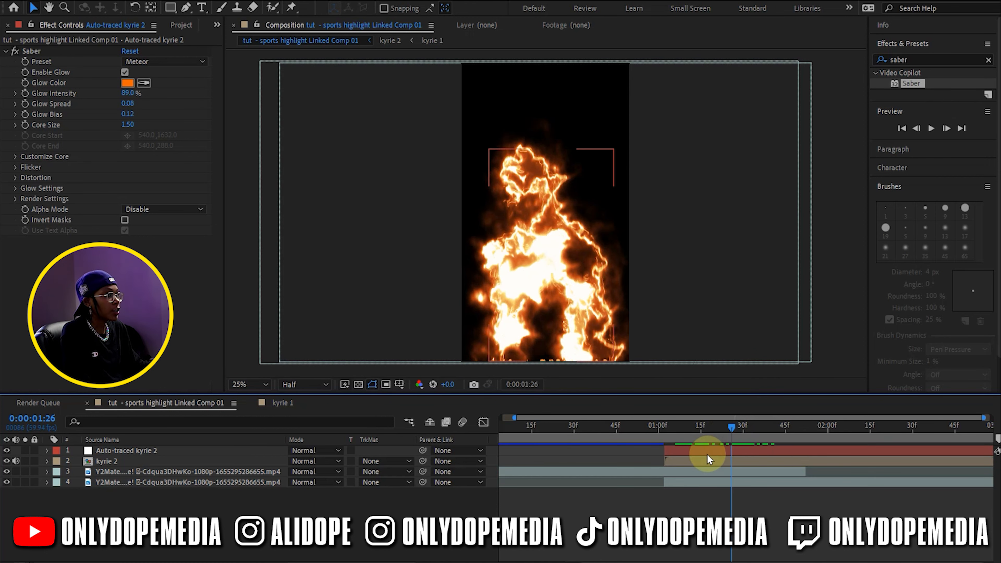
pyautogui.click(707, 453)
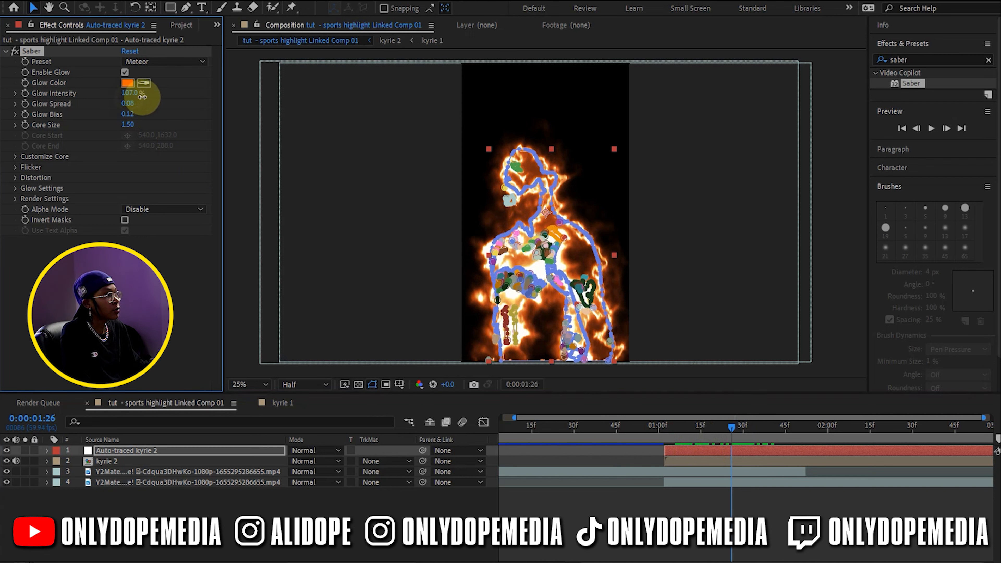
# Set the Auto-traced kyrie 2 layer's blending mode to Add and scrub through the fiery transition
pyautogui.click(320, 560)
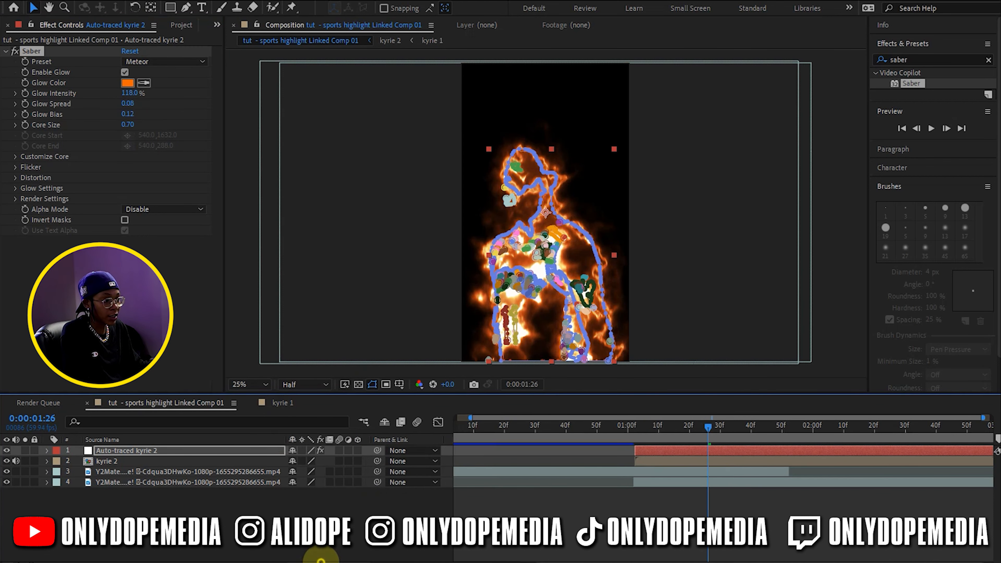
pyautogui.click(320, 560)
pyautogui.click(310, 454)
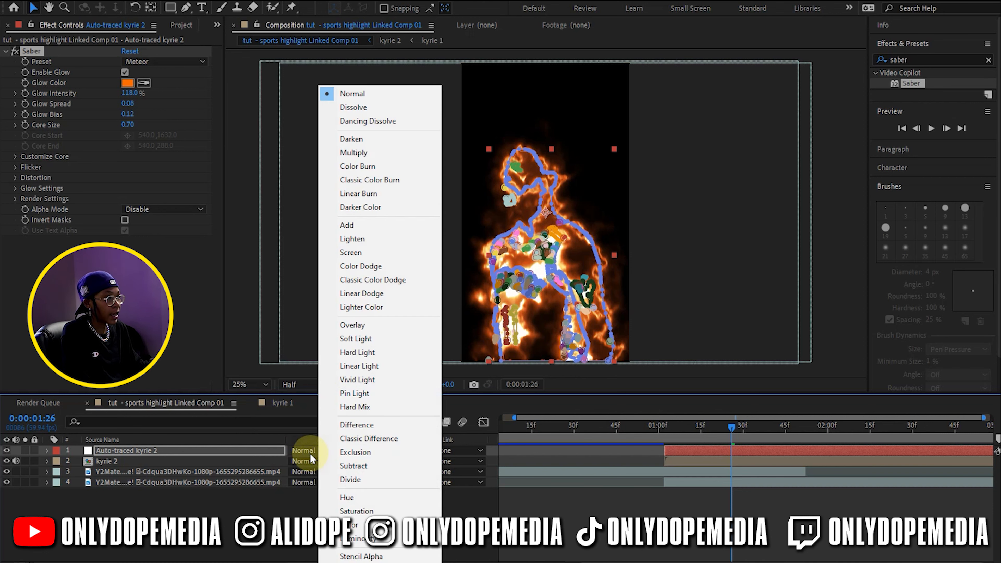
pyautogui.click(346, 225)
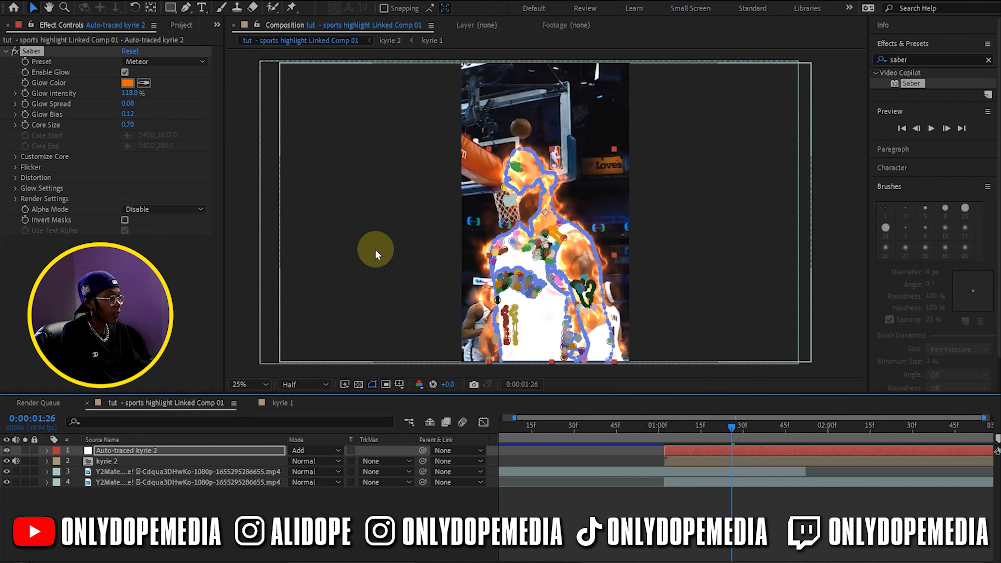
pyautogui.click(425, 511)
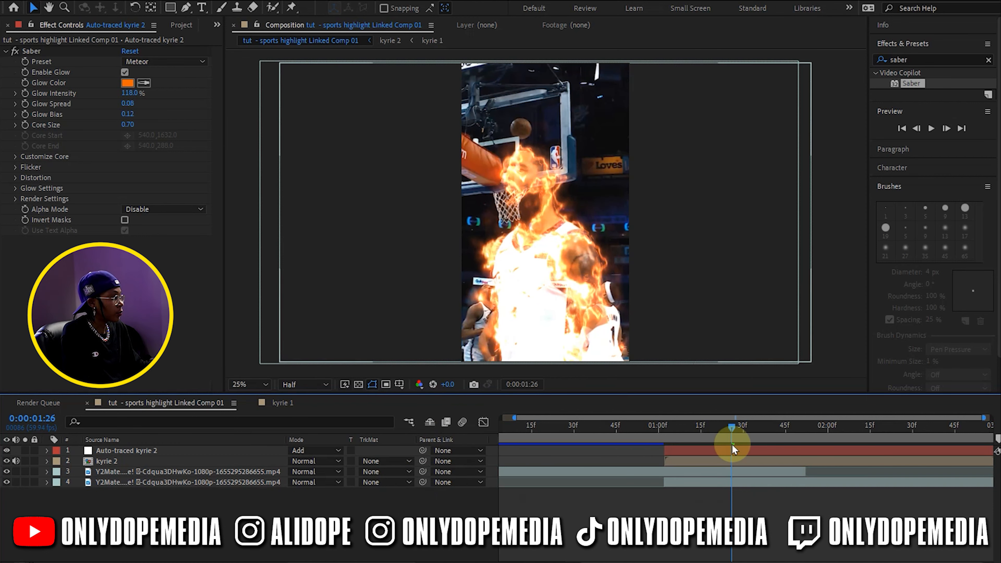
pyautogui.moveTo(700, 426); pyautogui.dragTo(700, 398)
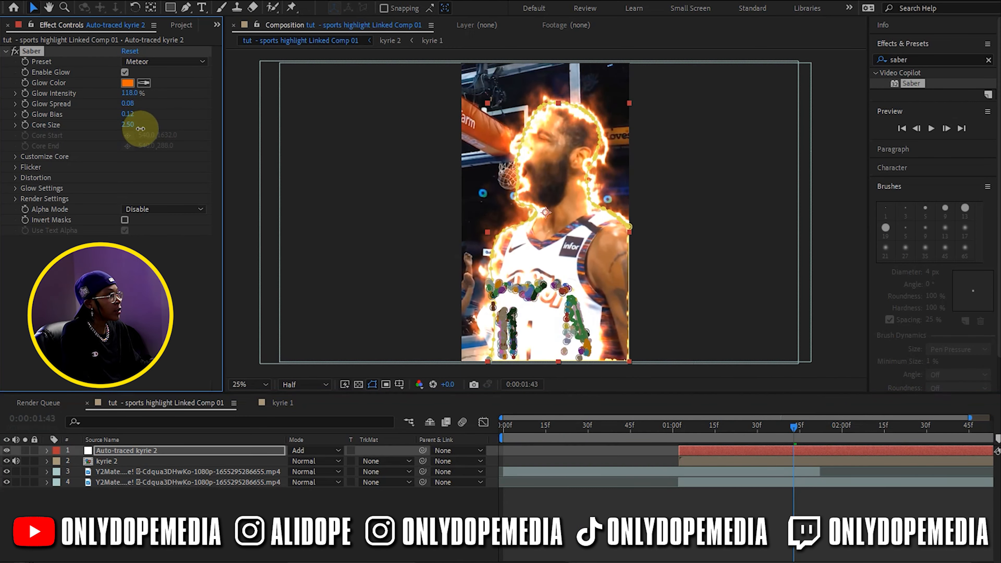
pyautogui.moveTo(140, 128); pyautogui.dragTo(144, 117)
pyautogui.click(480, 376)
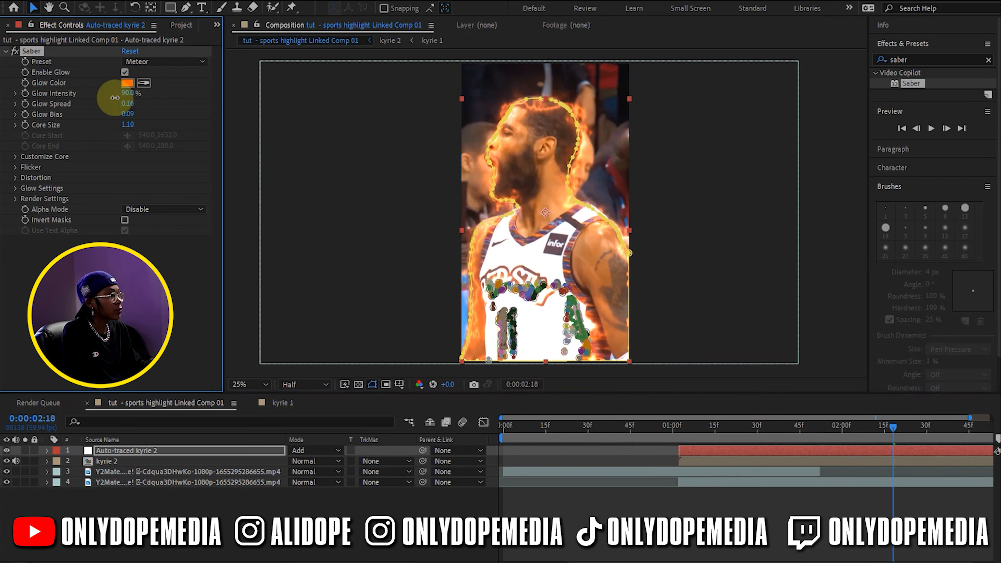
# Apply the Black & White effect to bottom layer 4 and trim its start to about 0:00:01:46, just before layer 3 ends
pyautogui.moveTo(666, 426); pyautogui.dragTo(847, 483)
pyautogui.click(847, 483)
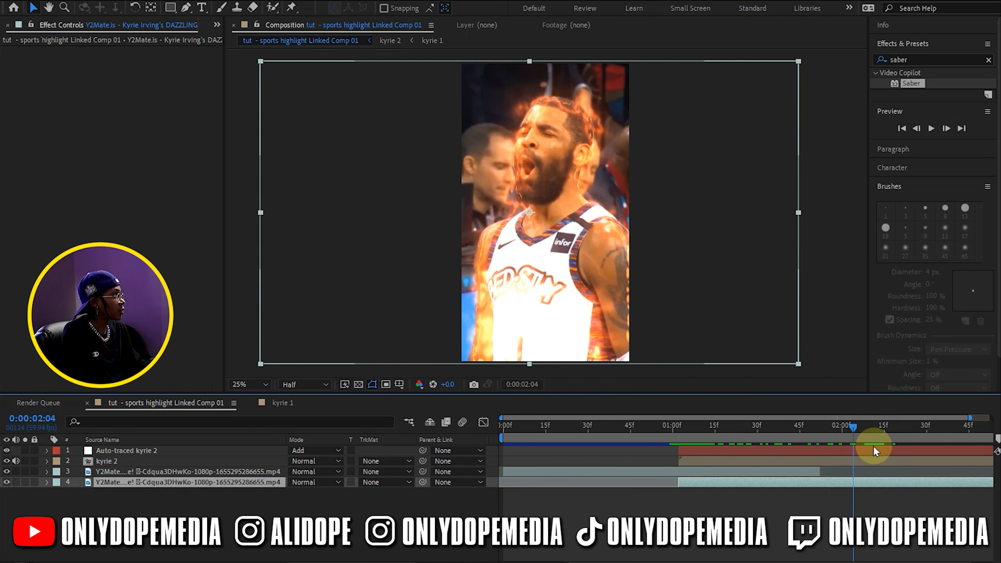
pyautogui.click(931, 59)
pyautogui.write('black')
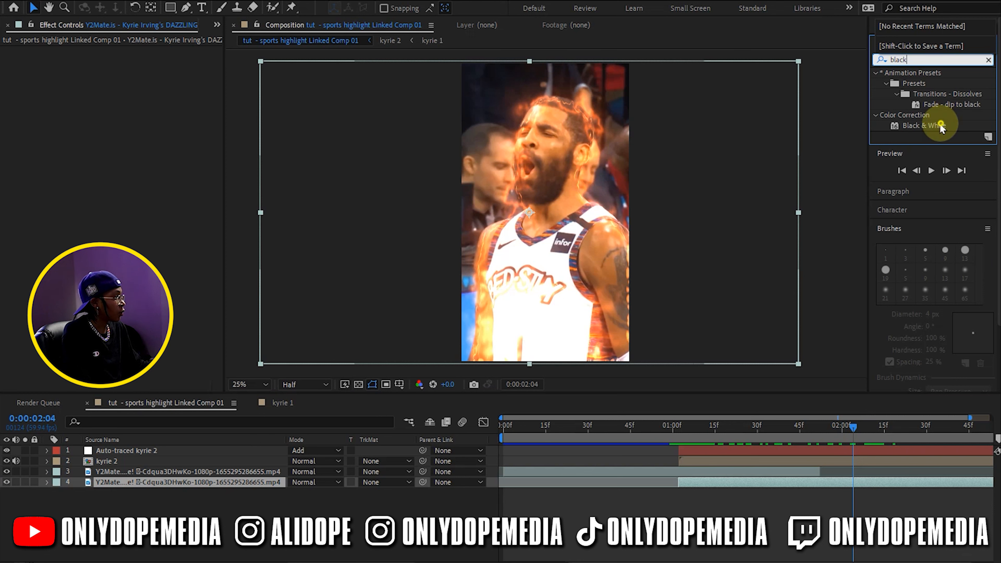
pyautogui.moveTo(945, 120); pyautogui.dragTo(798, 483)
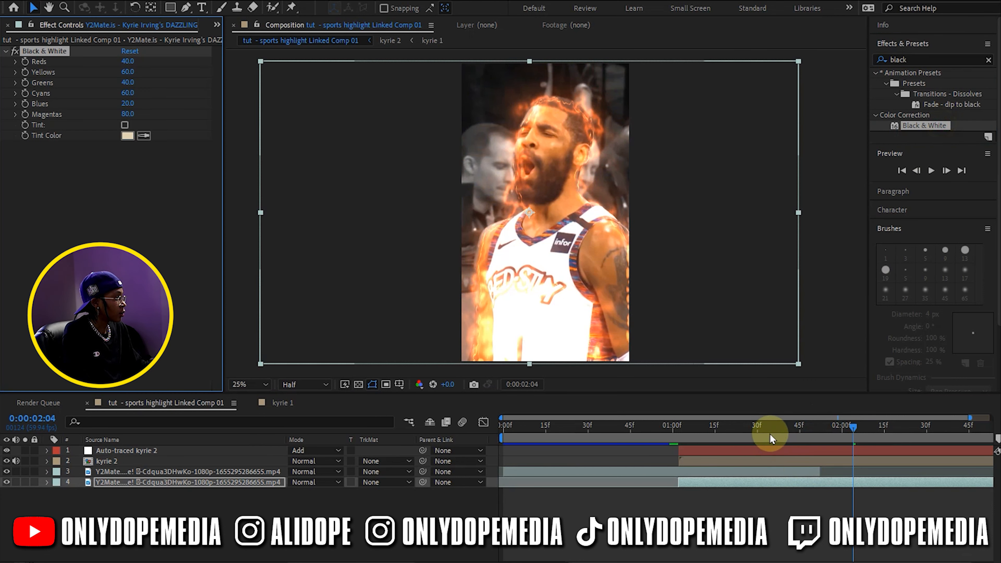
pyautogui.moveTo(677, 483); pyautogui.dragTo(799, 482)
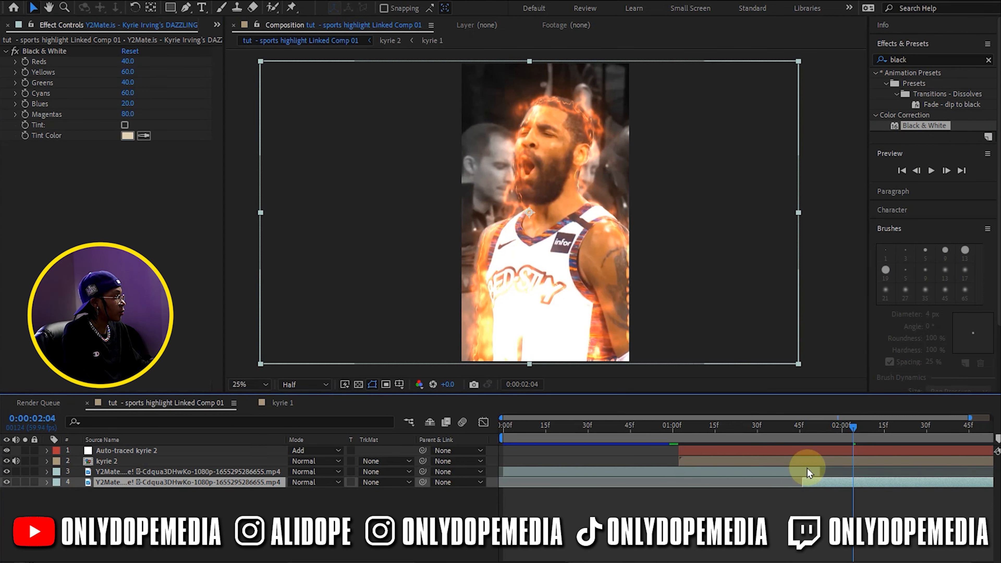
pyautogui.moveTo(781, 429); pyautogui.dragTo(860, 447)
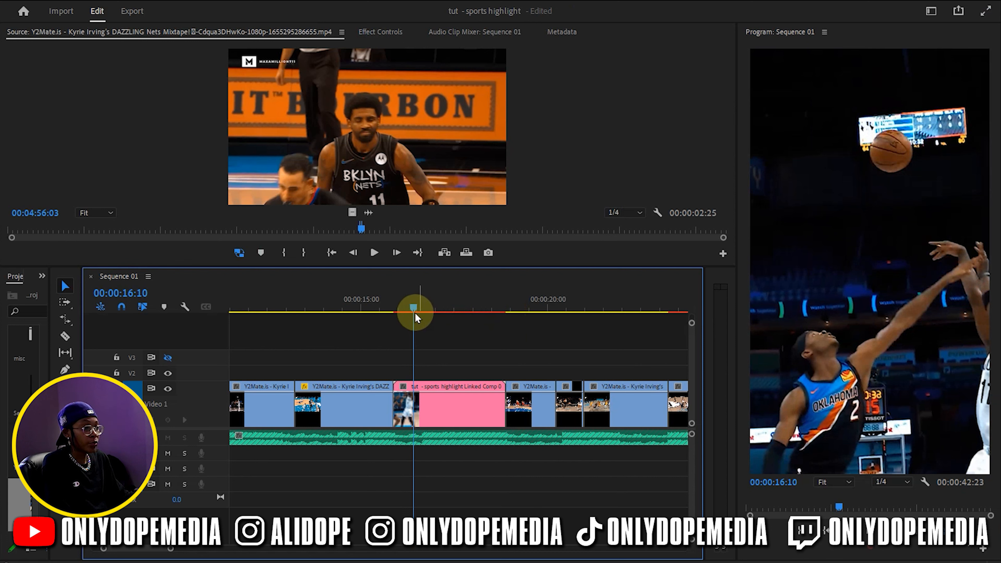
# Switch to Premiere Pro, mute the first audio track and move the playhead to the overlapping V2 clip near 00:00:37
pyautogui.click(166, 437)
pyautogui.moveTo(406, 307); pyautogui.dragTo(581, 324)
pyautogui.click(567, 398)
pyautogui.scroll(-3, 559, 402)
pyautogui.scroll(-10, 557, 398)
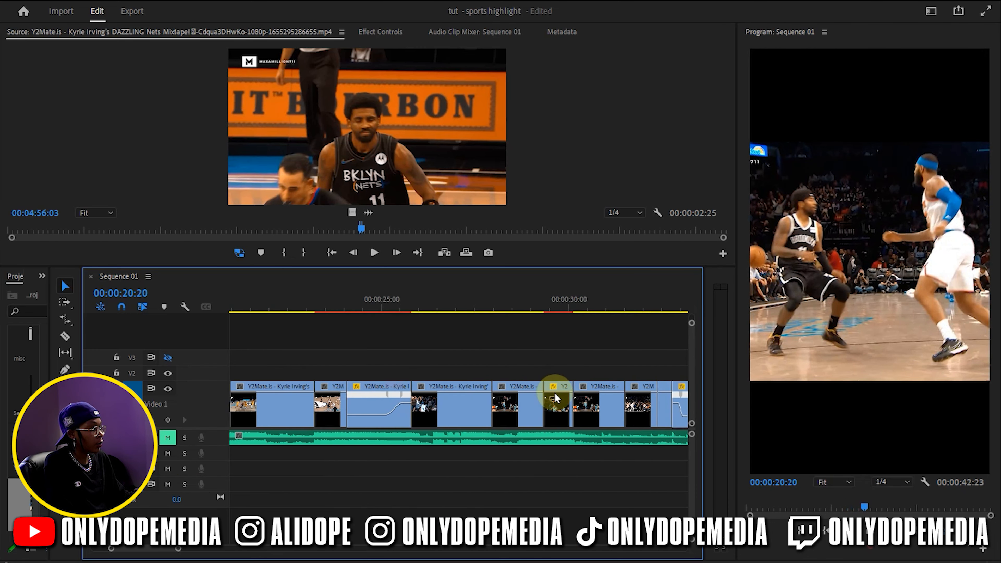
pyautogui.scroll(-3, 546, 389)
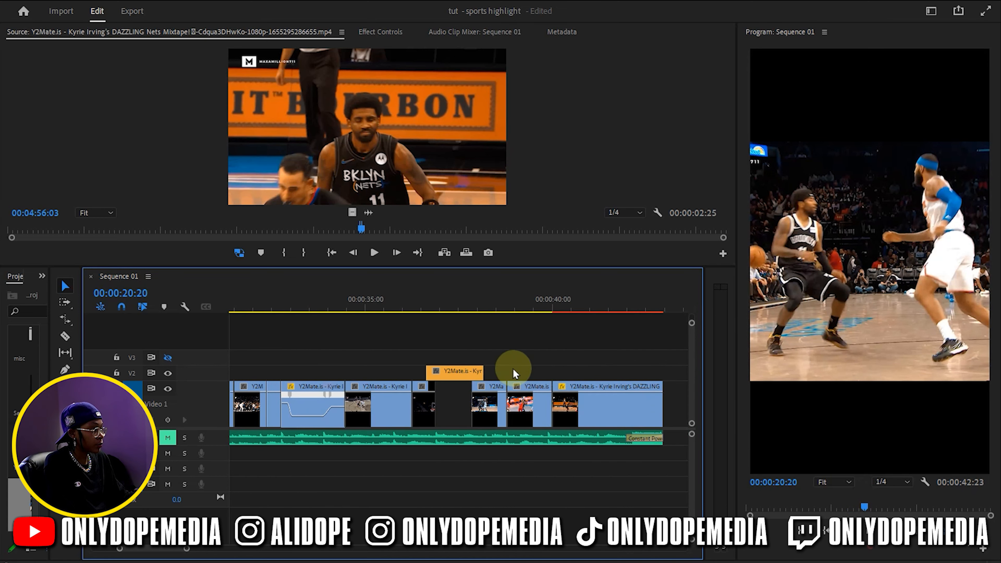
pyautogui.moveTo(420, 311); pyautogui.dragTo(461, 306)
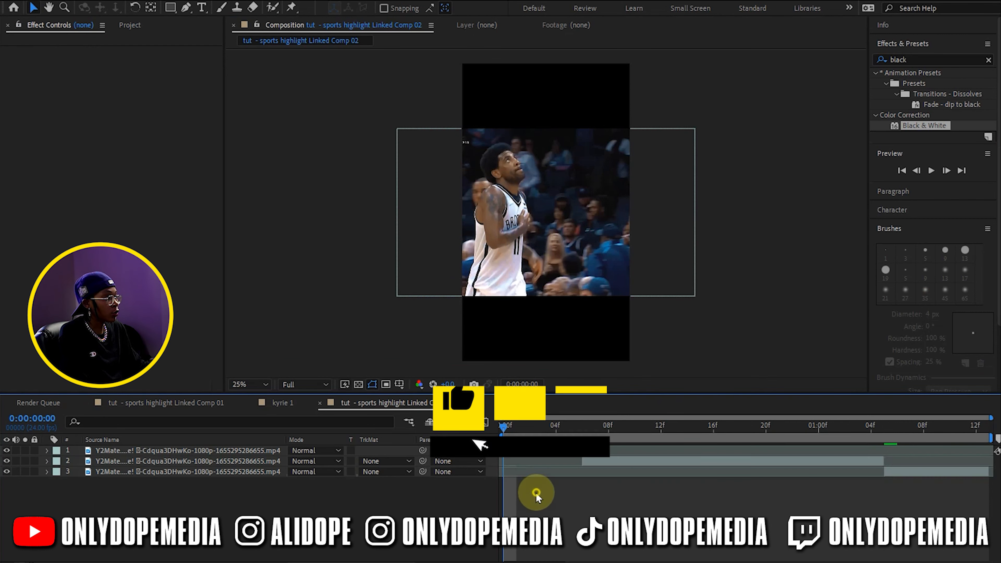
# In Linked Comp 02, scale all three clips to the full height of the vertical frame and shift them right to center the player
pyautogui.click(540, 295)
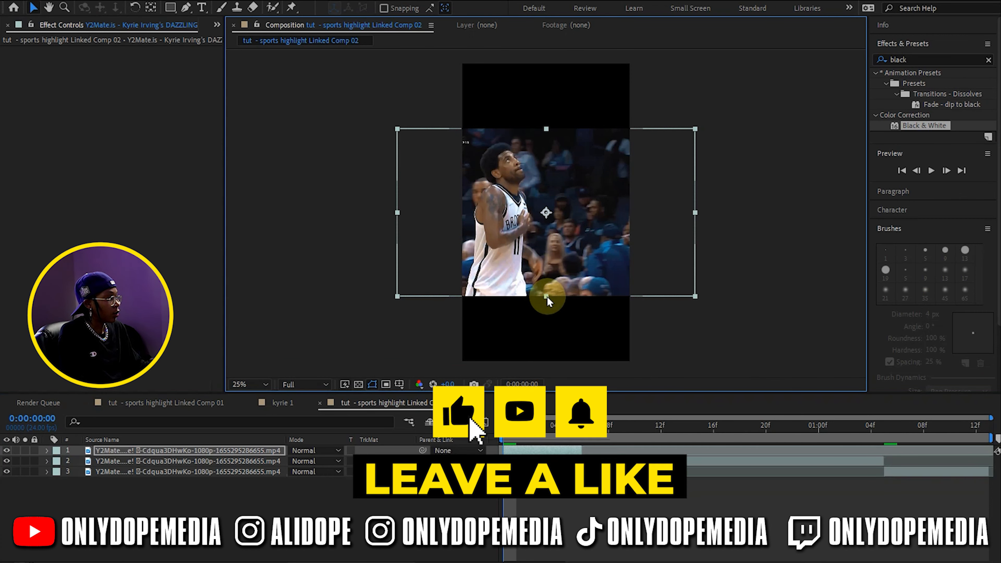
pyautogui.click(865, 475)
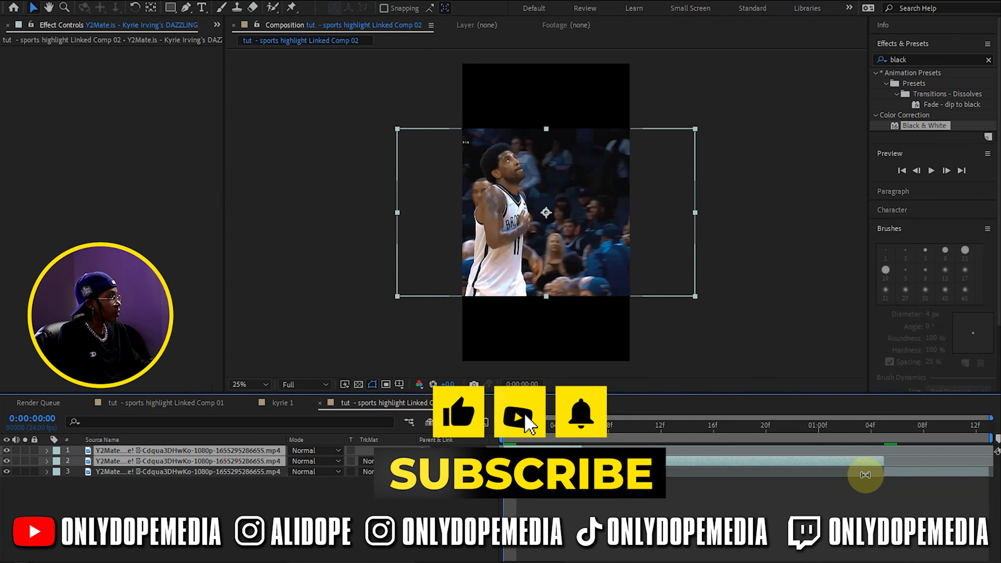
pyautogui.keyDown('shift'); pyautogui.click(917, 477); pyautogui.keyUp('shift')
pyautogui.moveTo(545, 297); pyautogui.dragTo(543, 362)
pyautogui.moveTo(513, 300); pyautogui.dragTo(587, 300)
pyautogui.click(573, 451)
pyautogui.press('space')
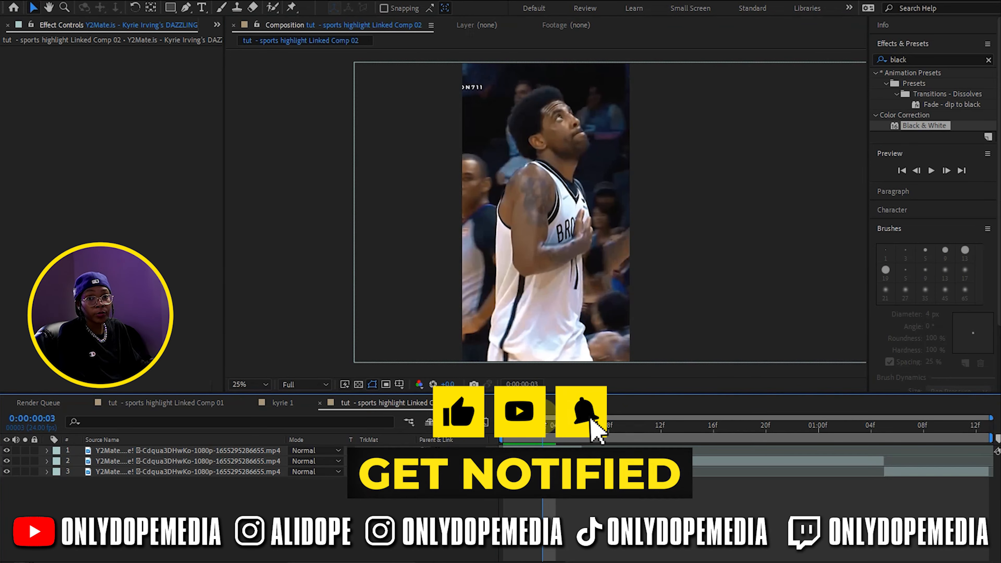
# Open layer 2 at its first visible frame for Roto Brush work and set the composition frame rate to 59.94 fps
pyautogui.moveTo(530, 426); pyautogui.dragTo(583, 428)
pyautogui.click(613, 460)
pyautogui.hotkey('alt', 'w')
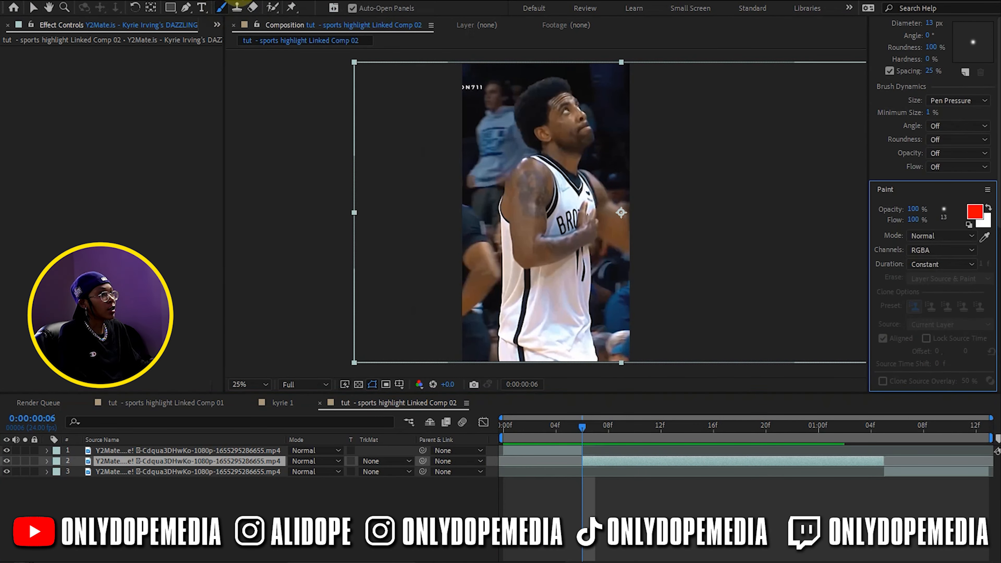
pyautogui.doubleClick(537, 262)
pyautogui.rightClick(482, 102)
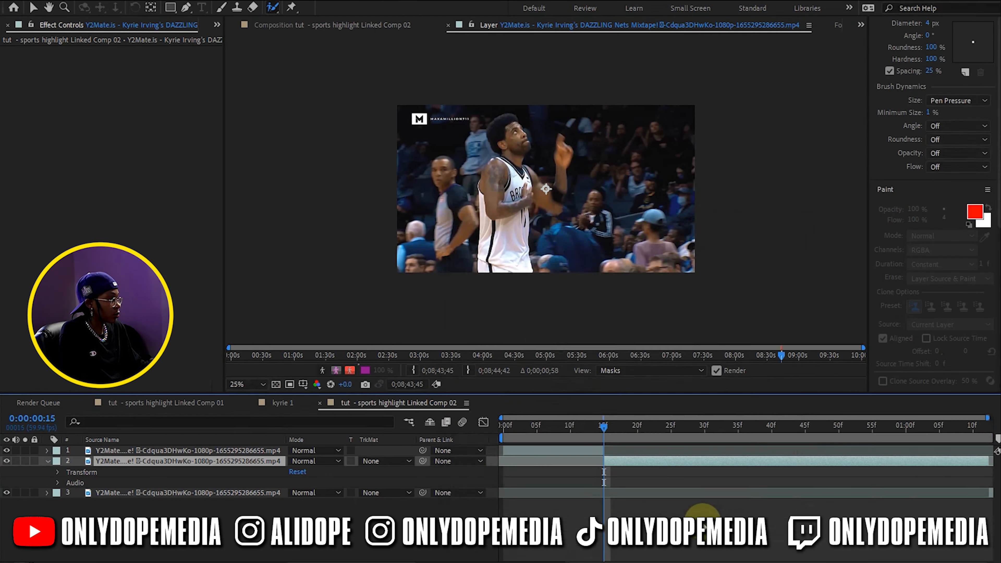
pyautogui.scroll(2, 511, 182)
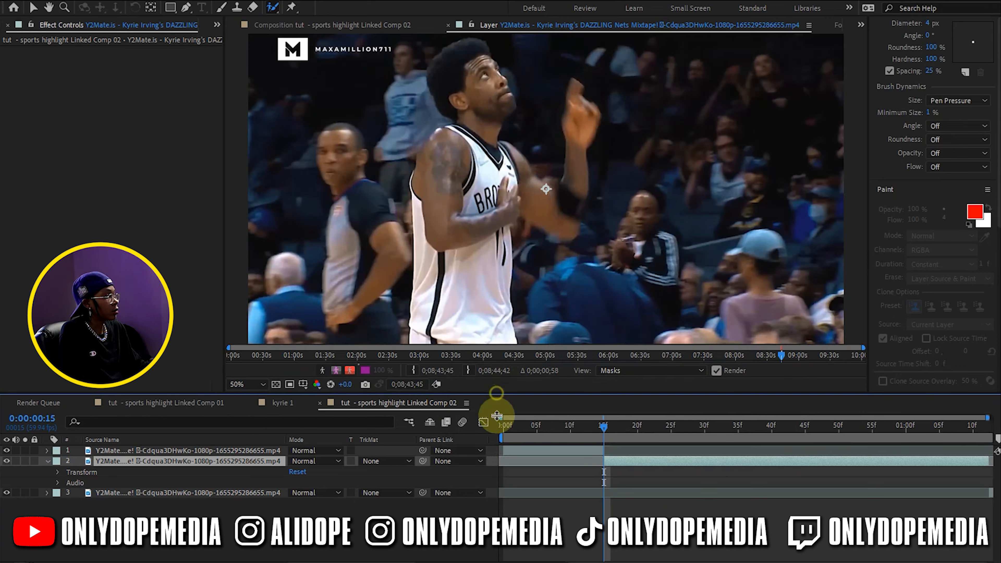
# Enlarge the layer viewer and brush up the player's body with the Roto Brush to isolate him from the background
pyautogui.moveTo(497, 394); pyautogui.dragTo(496, 451)
pyautogui.scroll(5, 921, 177)
pyautogui.click(903, 24)
pyautogui.click(897, 118)
pyautogui.click(894, 119)
pyautogui.moveTo(929, 204); pyautogui.dragTo(938, 204)
pyautogui.moveTo(506, 379); pyautogui.dragTo(499, 245)
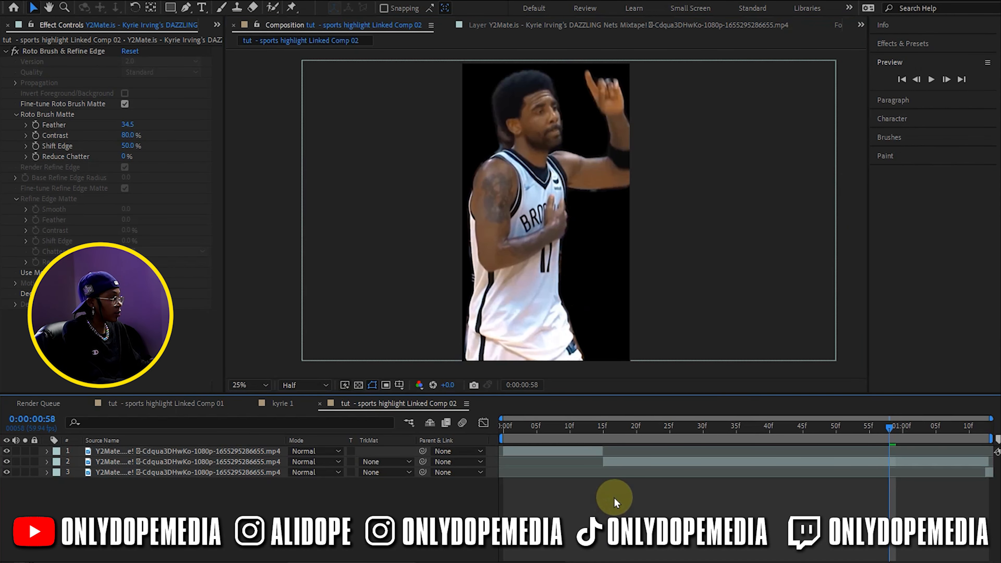
# Scrub through the rotoscoped player clip on layer 2 and duplicate the layer
pyautogui.moveTo(632, 437); pyautogui.dragTo(683, 430)
pyautogui.click(649, 468)
pyautogui.click(616, 514)
pyautogui.click(622, 465)
pyautogui.hotkey('ctrl', 'd')
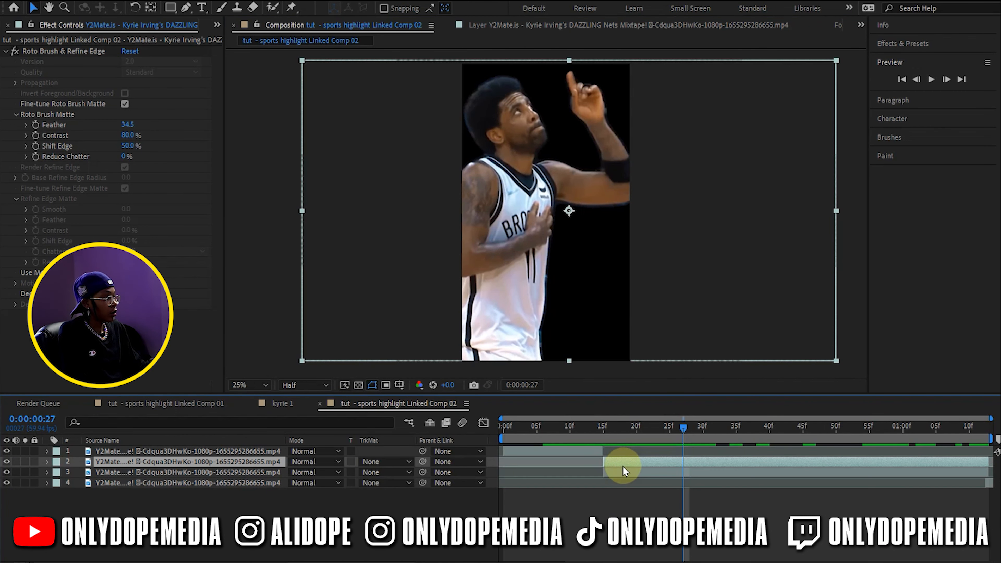
# Apply CC Mr. Mercury to the lower duplicate, layer 3, and hide layer 2 above it
pyautogui.click(625, 473)
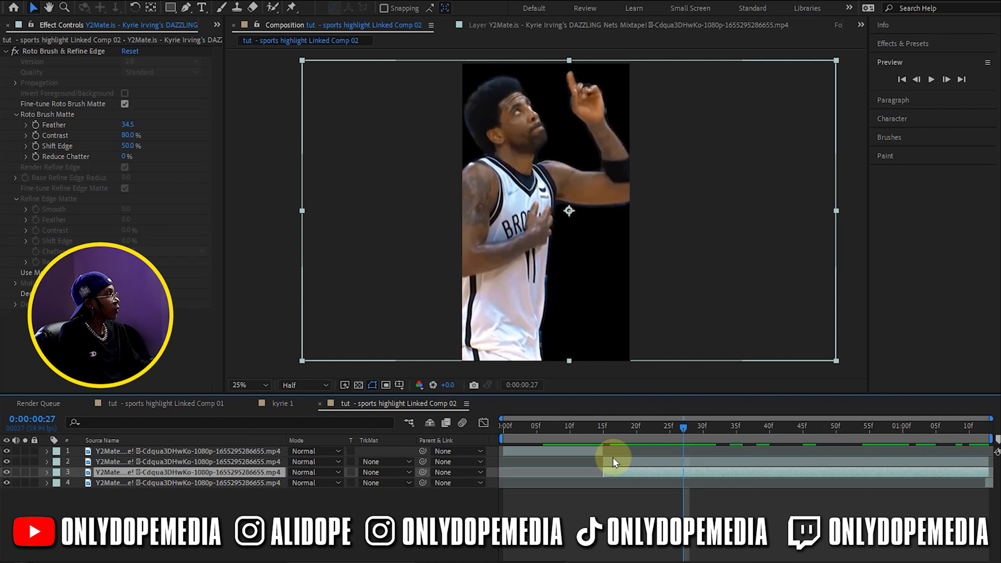
pyautogui.click(941, 40)
pyautogui.write('mr')
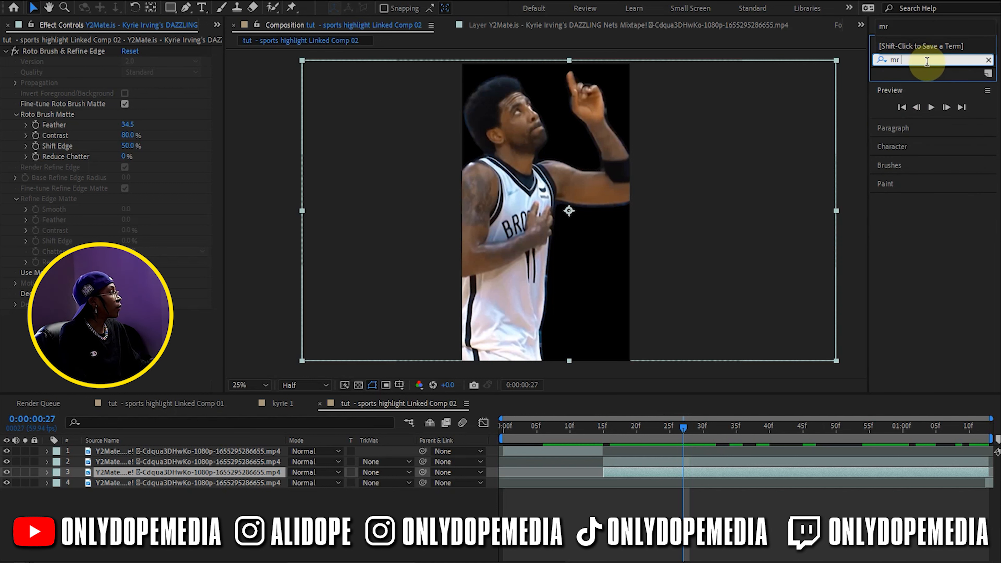
pyautogui.press('BackSpace')
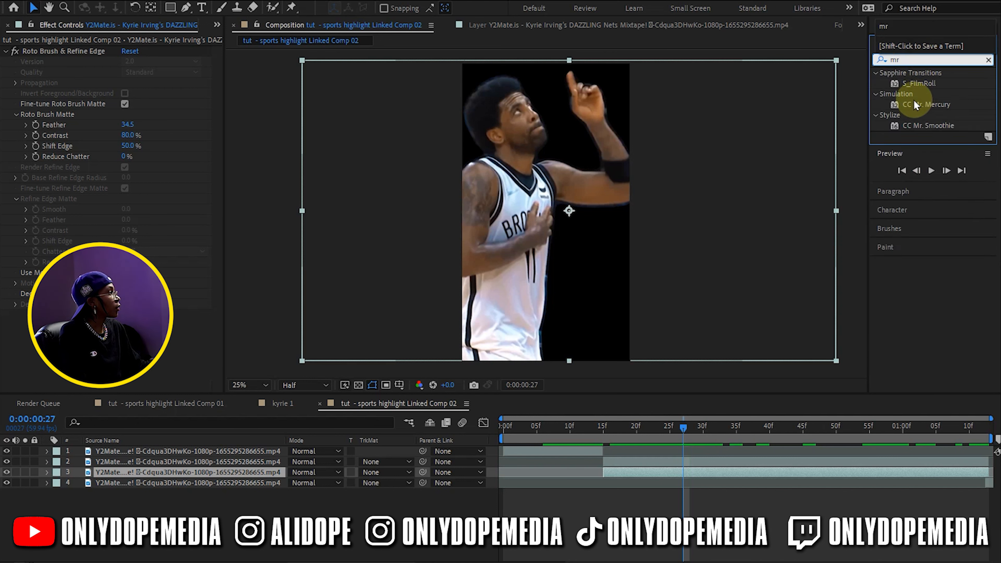
pyautogui.click(936, 106)
pyautogui.moveTo(937, 106); pyautogui.dragTo(627, 467)
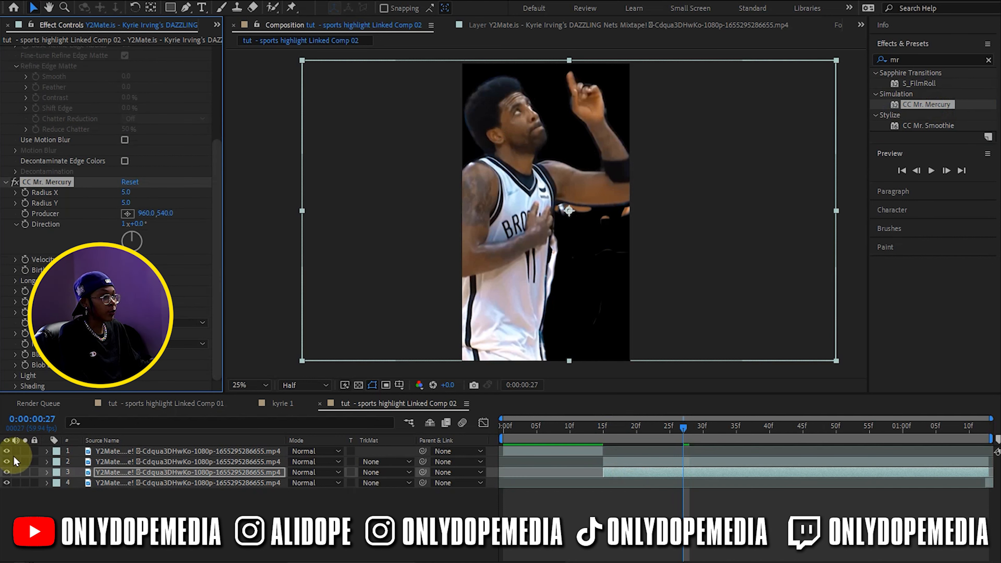
pyautogui.click(7, 462)
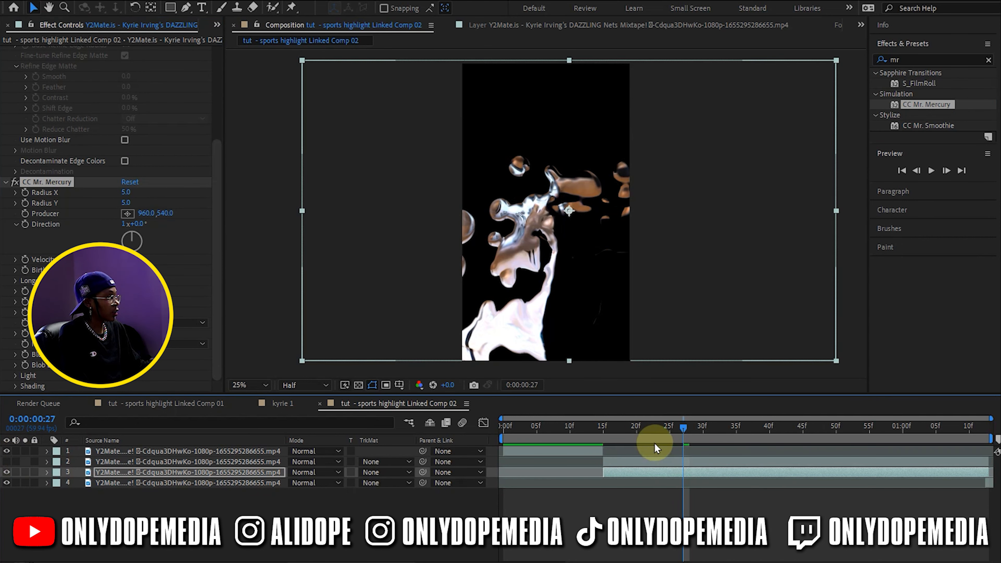
# Set layer 3's CC Mr. Mercury to Radius X 33, Radius Y 62, Velocity 1.4, Gravity 0.7, Resistance 0.19 and Blob Death Size 0.93
pyautogui.moveTo(645, 434); pyautogui.dragTo(775, 428)
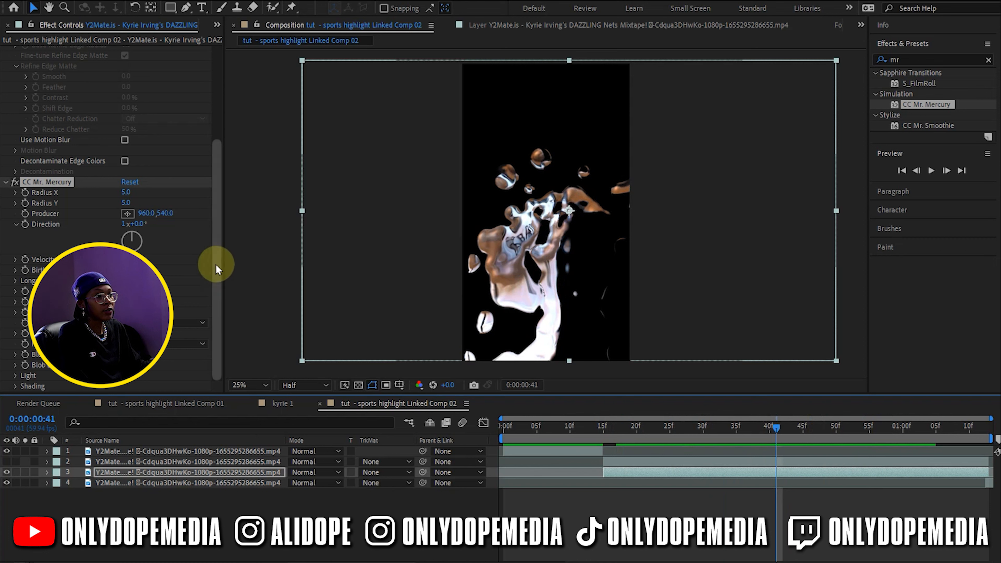
pyautogui.moveTo(216, 261); pyautogui.dragTo(224, 119)
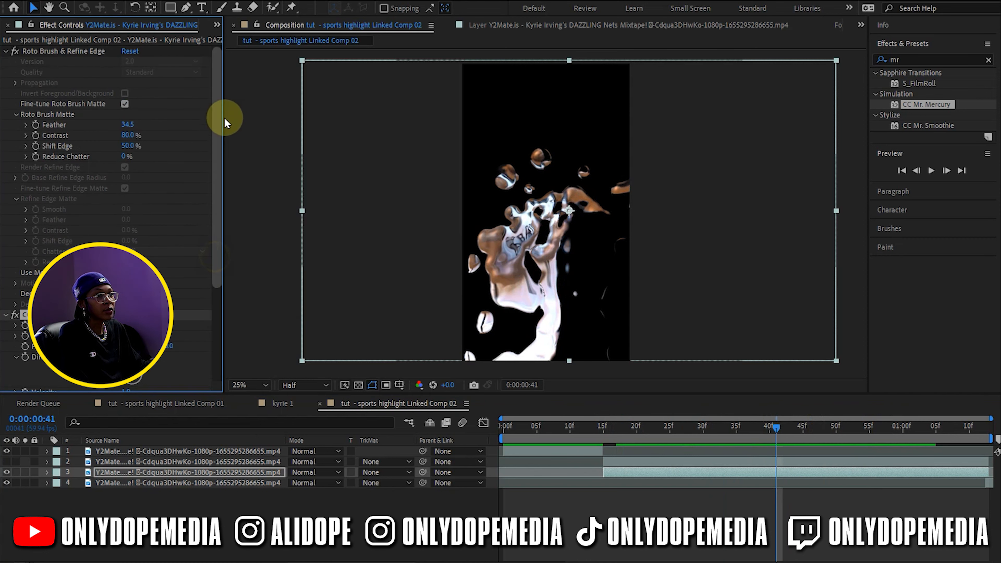
pyautogui.click(5, 51)
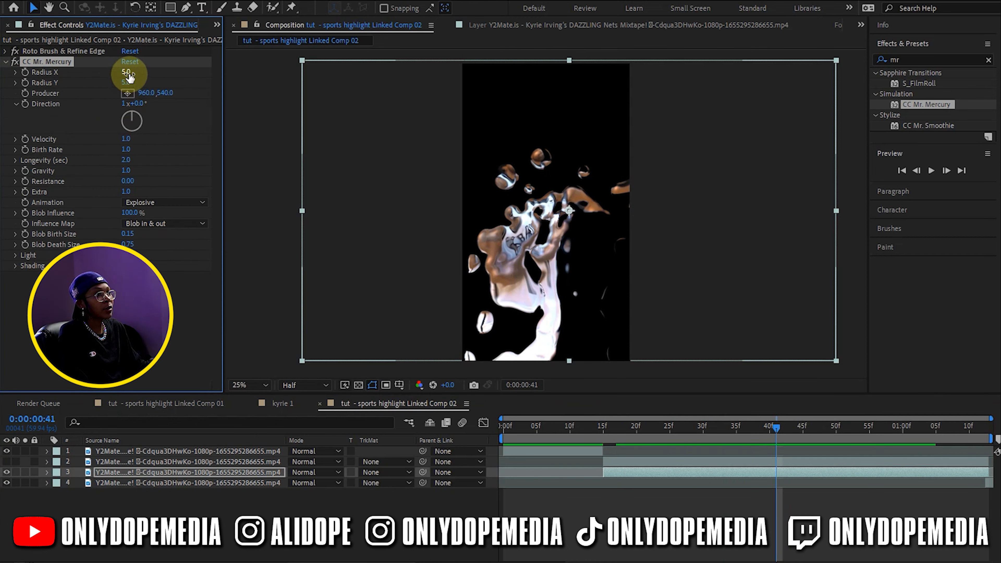
pyautogui.click(126, 79)
pyautogui.moveTo(125, 82)
pyautogui.mouseDown()
pyautogui.moveTo(160, 81)
pyautogui.moveTo(139, 74)
pyautogui.mouseUp()
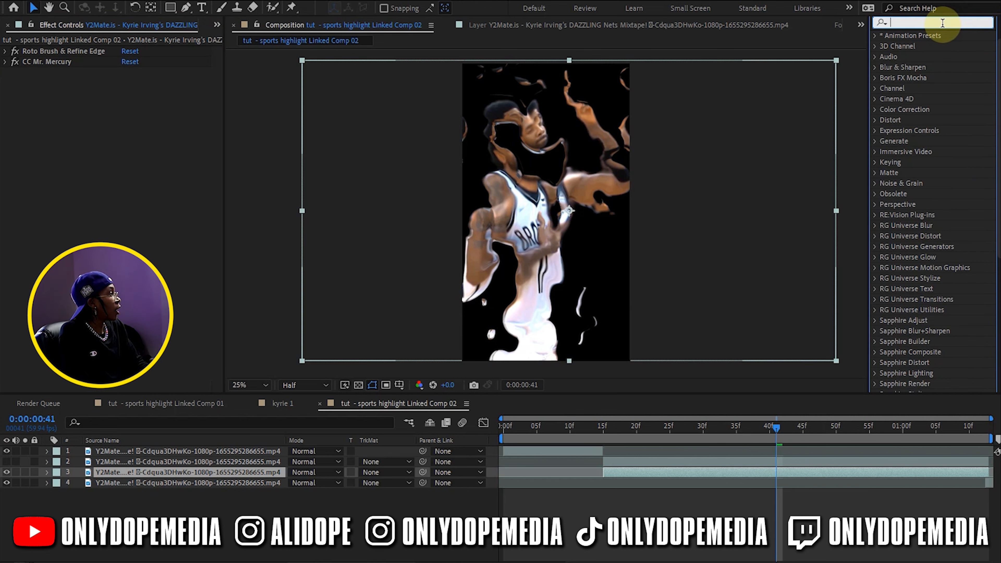
# Find the Optics Compensation effect and apply it to layer 3
pyautogui.write('opti')
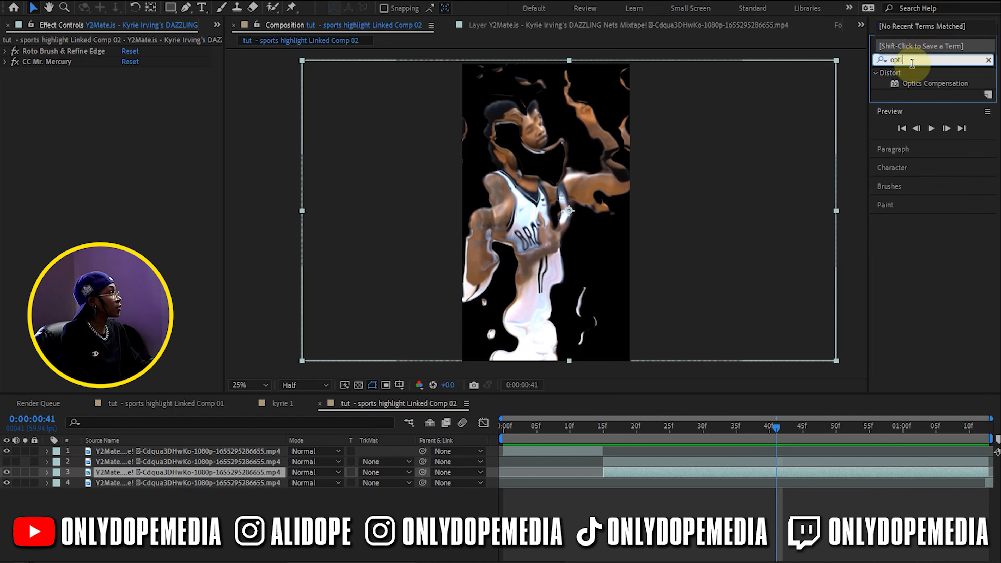
pyautogui.moveTo(920, 83); pyautogui.dragTo(704, 474)
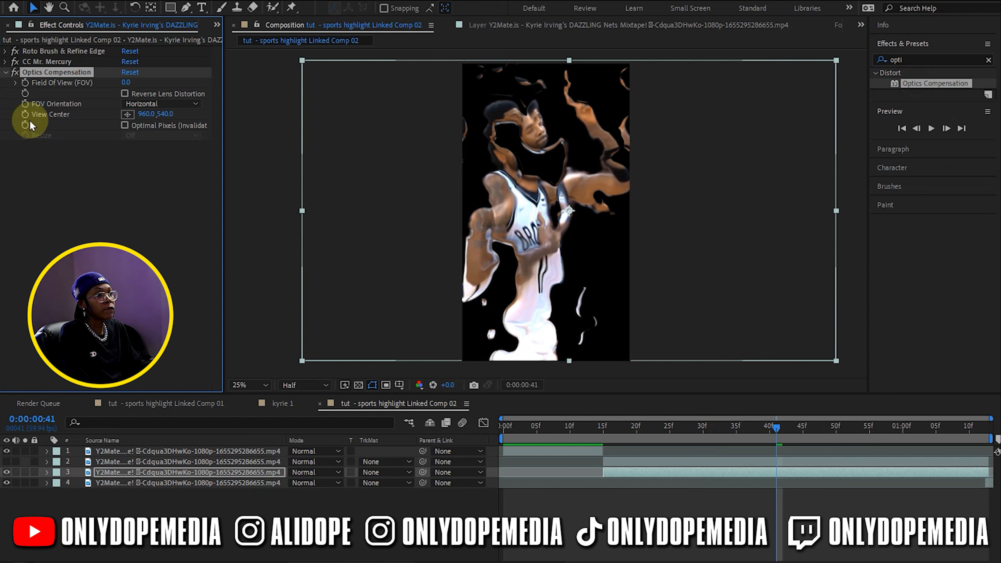
# Set Optics Compensation to View Center 964, 578 and Field of View 107 with Reverse Lens Distortion on, checking the distortion across the clip
pyautogui.click(616, 426)
pyautogui.moveTo(171, 115); pyautogui.dragTo(193, 116)
pyautogui.click(162, 135)
pyautogui.click(163, 163)
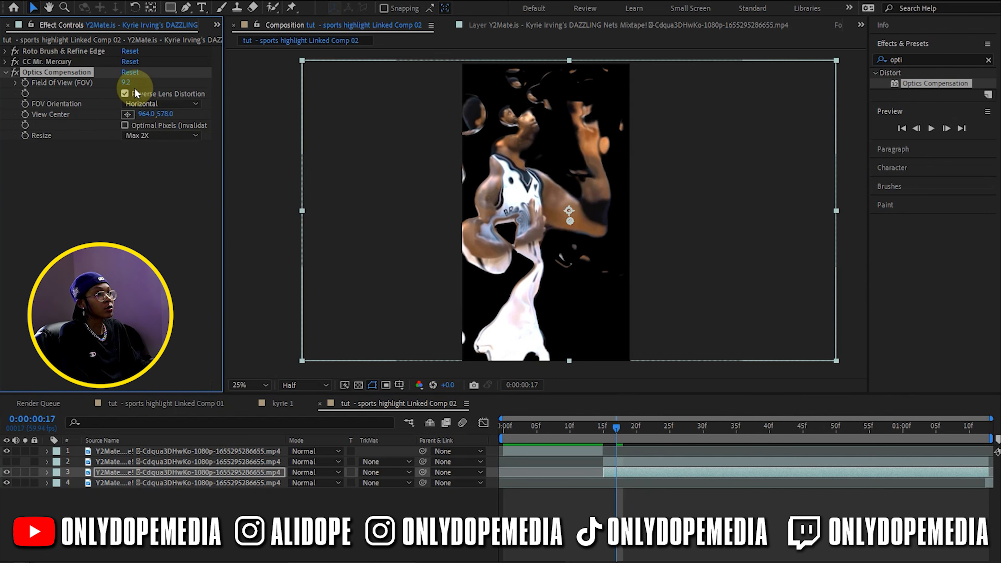
pyautogui.moveTo(131, 82); pyautogui.dragTo(997, 251)
pyautogui.click(180, 135)
pyautogui.click(125, 93)
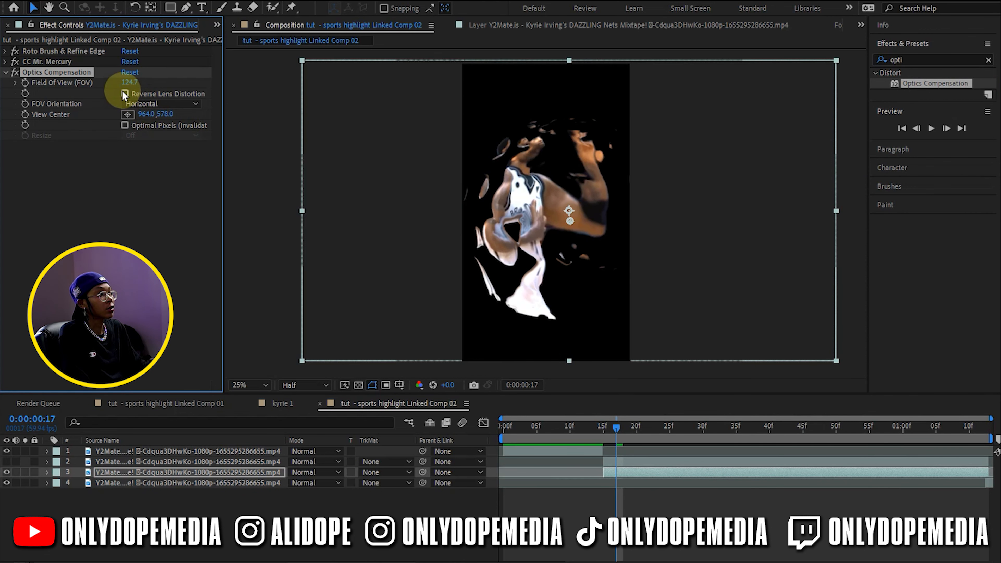
pyautogui.moveTo(123, 87); pyautogui.dragTo(392, 108)
pyautogui.click(145, 94)
pyautogui.moveTo(128, 83); pyautogui.dragTo(277, 87)
pyautogui.moveTo(611, 430); pyautogui.dragTo(725, 430)
# Apply the Tint effect to layer 3 and set Map White To a saturated blue
pyautogui.click(914, 61)
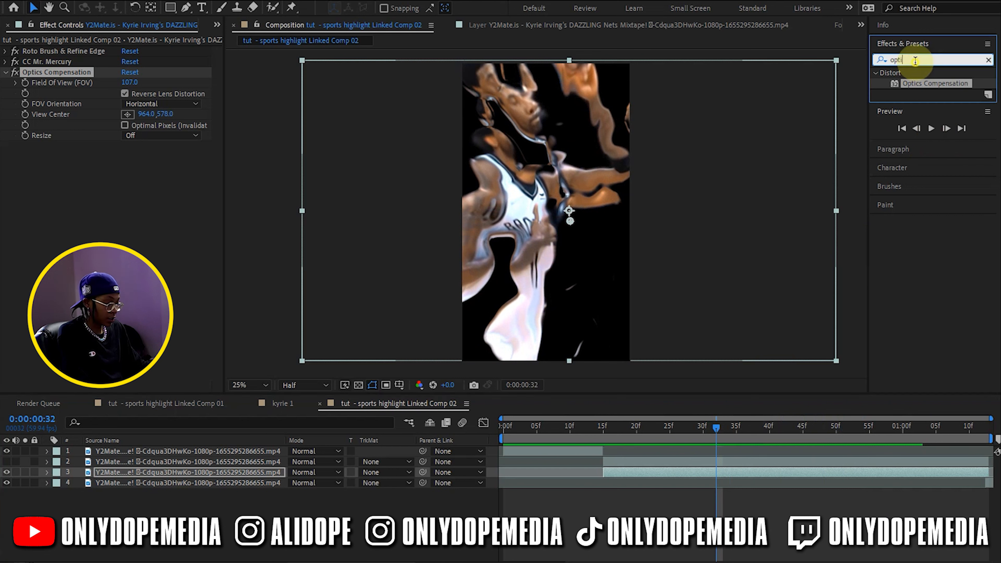
pyautogui.write('tint')
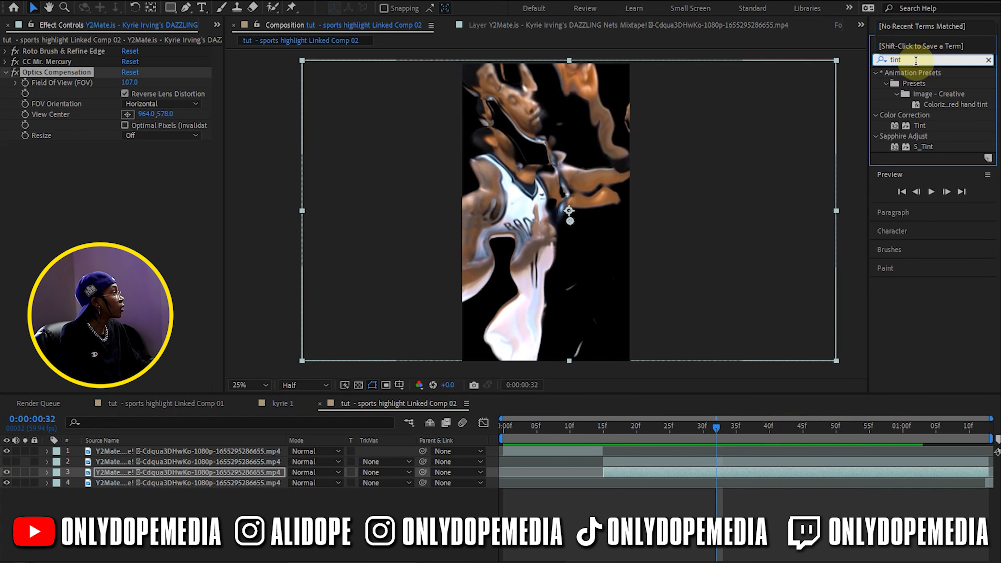
pyautogui.moveTo(929, 123); pyautogui.dragTo(676, 479)
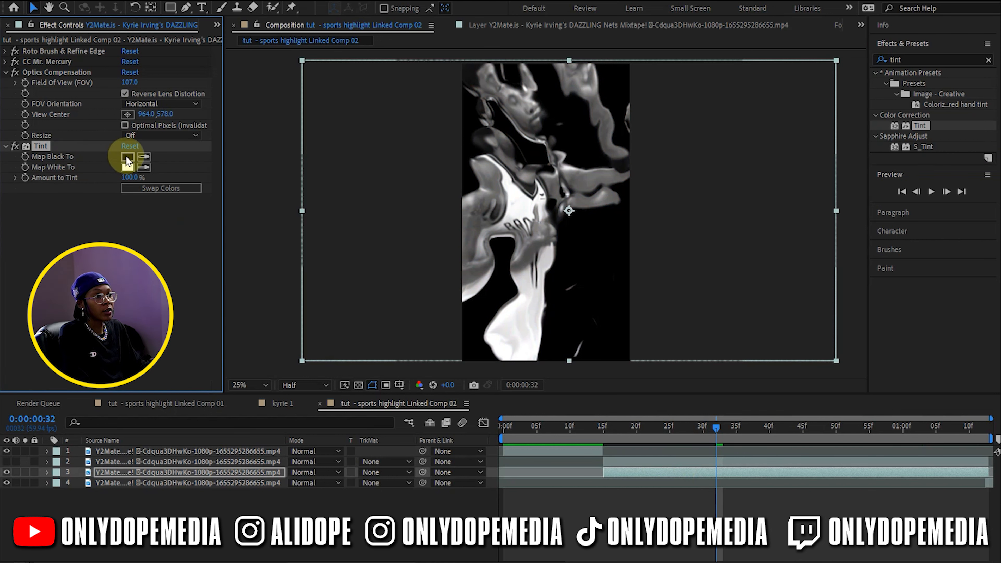
pyautogui.click(127, 167)
pyautogui.moveTo(922, 443); pyautogui.dragTo(998, 387)
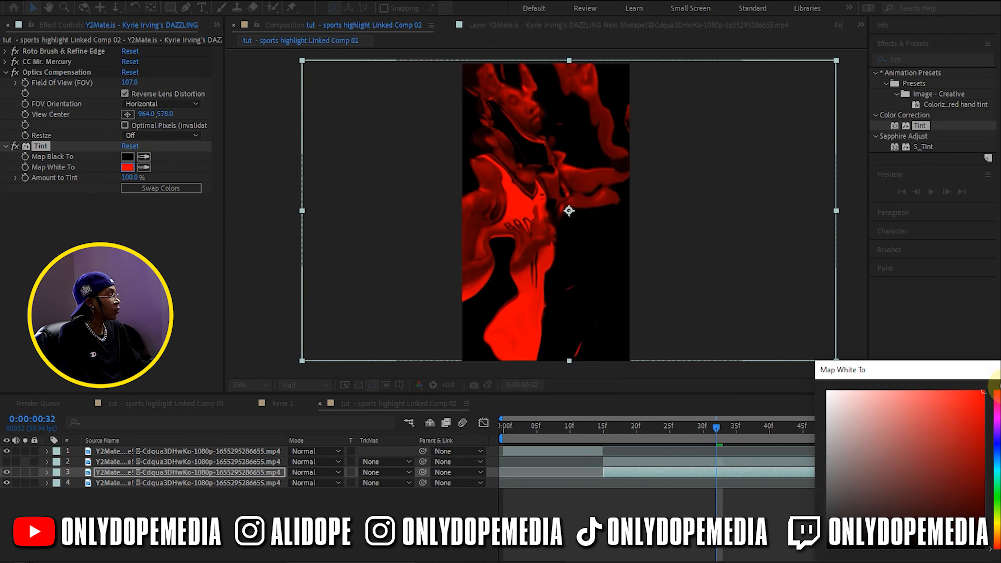
pyautogui.moveTo(1000, 454)
pyautogui.mouseDown()
pyautogui.moveTo(1000, 464)
pyautogui.moveTo(1000, 439)
pyautogui.mouseUp()
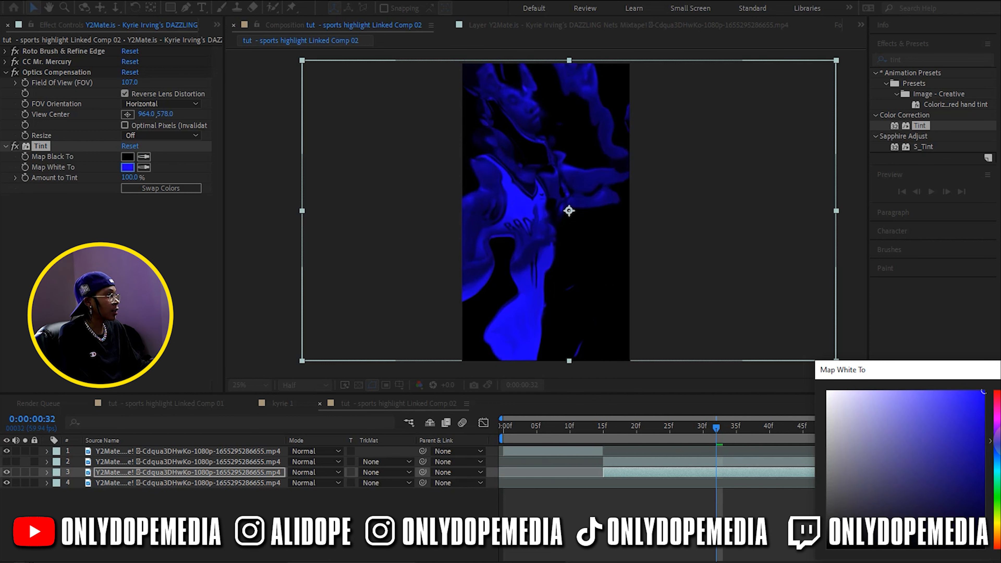
pyautogui.moveTo(1000, 438); pyautogui.dragTo(1000, 442)
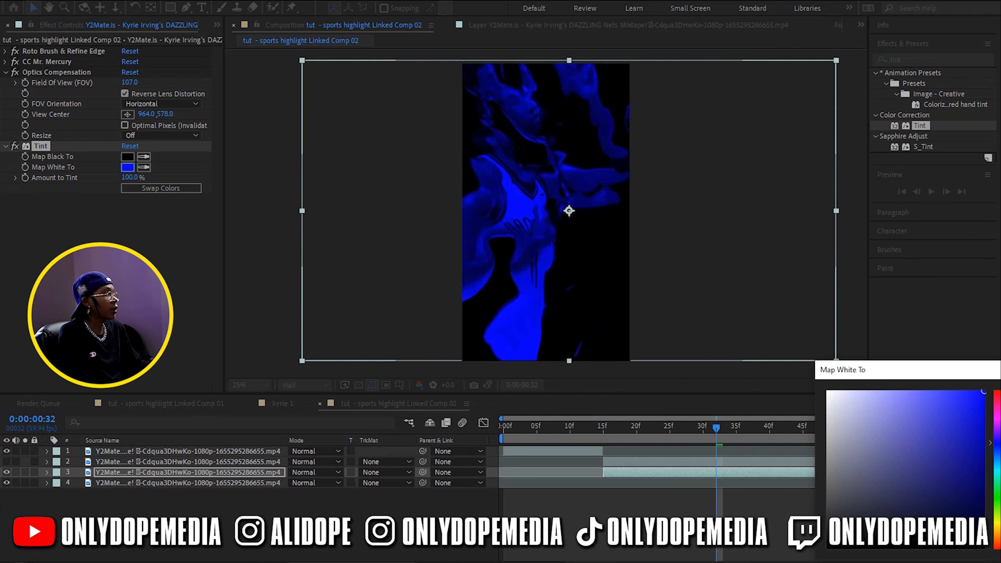
pyautogui.press('Return')
# Show layer 2, duplicate layer 3 and delete all effects from the lower duplicate, layer 4, so it serves as the full background
pyautogui.moveTo(804, 428); pyautogui.dragTo(637, 437)
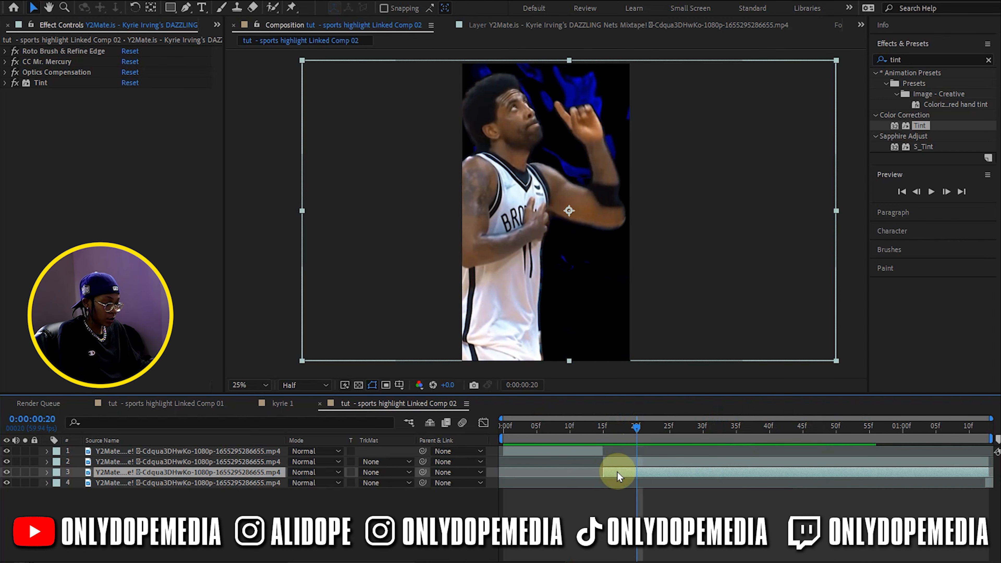
pyautogui.hotkey('ctrl', 'd')
pyautogui.click(620, 480)
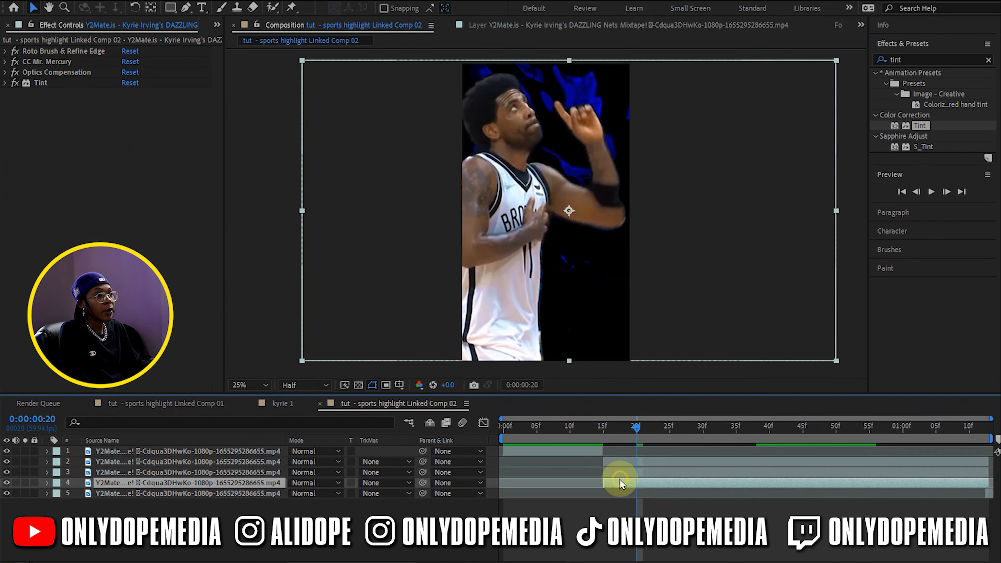
pyautogui.click(58, 81)
pyautogui.keyDown('shift'); pyautogui.click(57, 50); pyautogui.keyUp('shift')
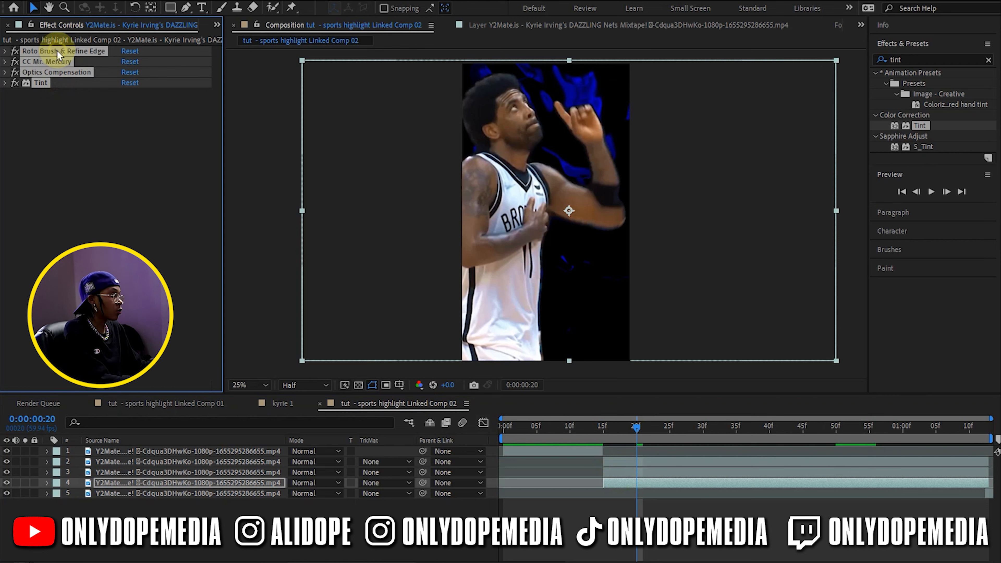
pyautogui.press('Delete')
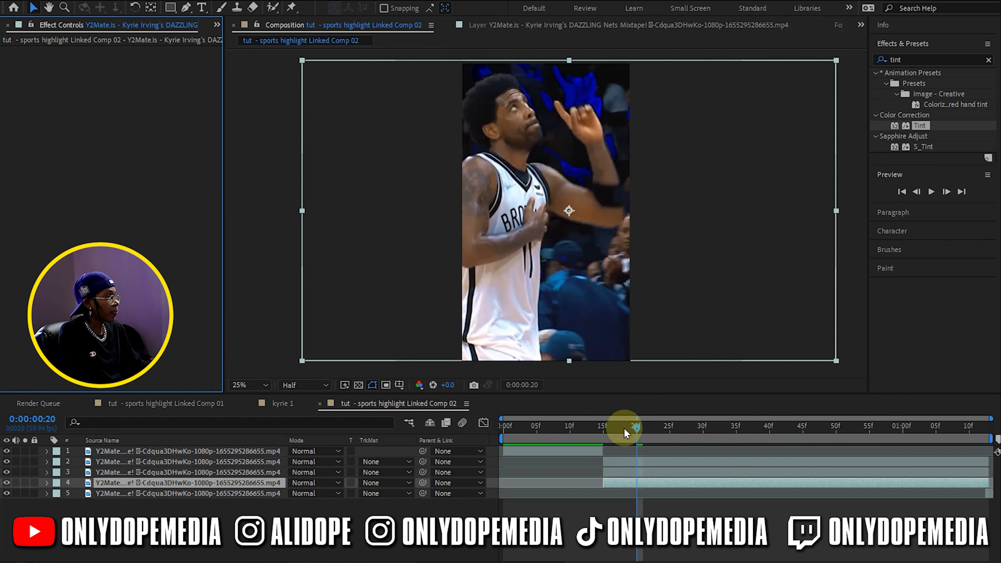
pyautogui.moveTo(624, 428); pyautogui.dragTo(798, 430)
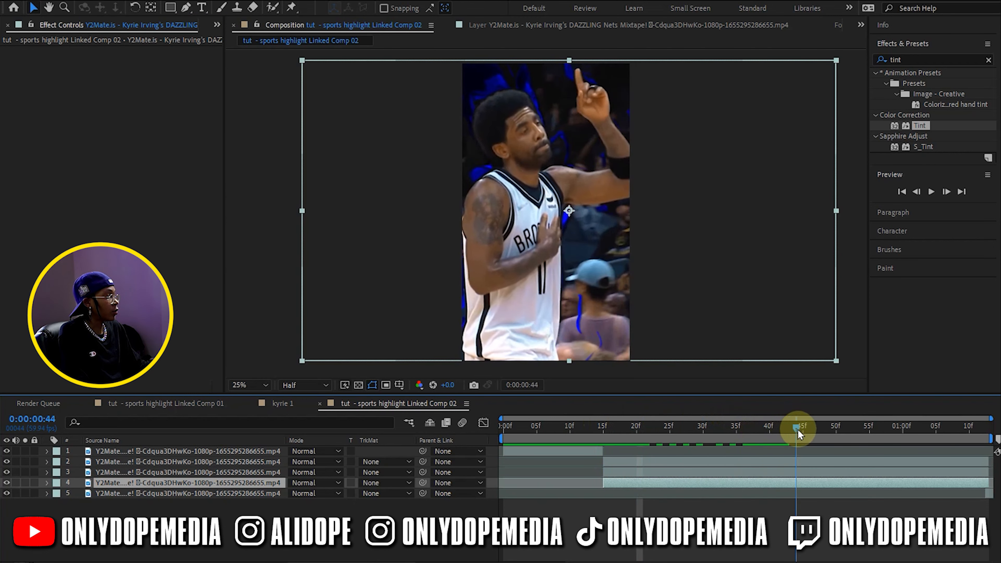
# Shift the hue of the Tint's Map White To color on layer 3
pyautogui.click(762, 474)
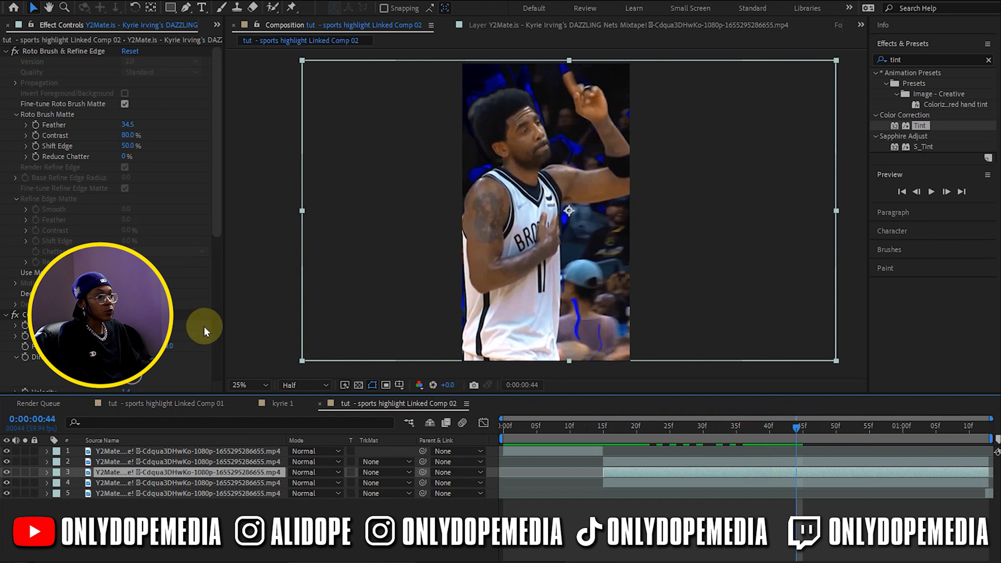
pyautogui.scroll(-10, 202, 237)
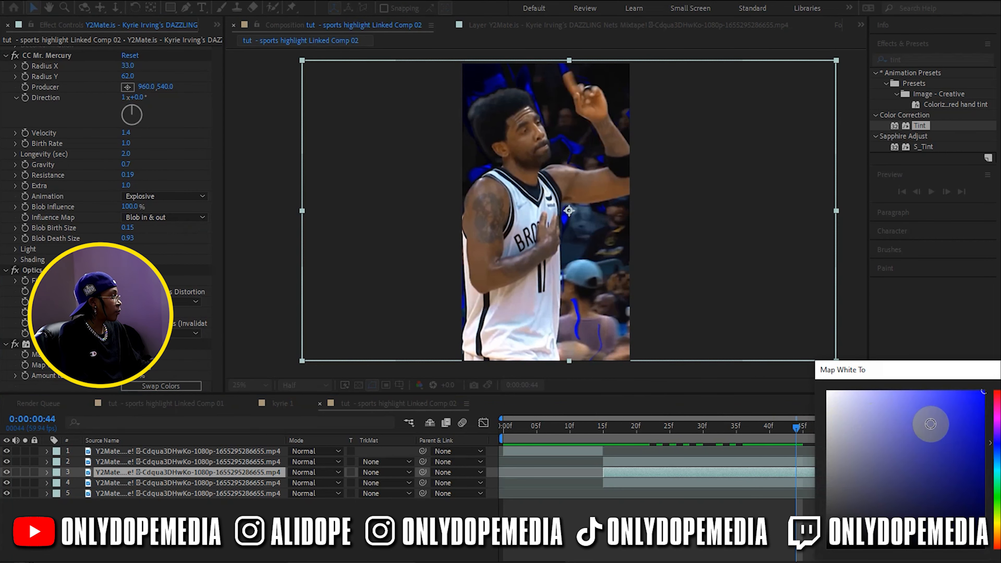
pyautogui.moveTo(990, 442)
pyautogui.mouseDown()
pyautogui.moveTo(990, 459)
pyautogui.moveTo(990, 417)
pyautogui.mouseUp()
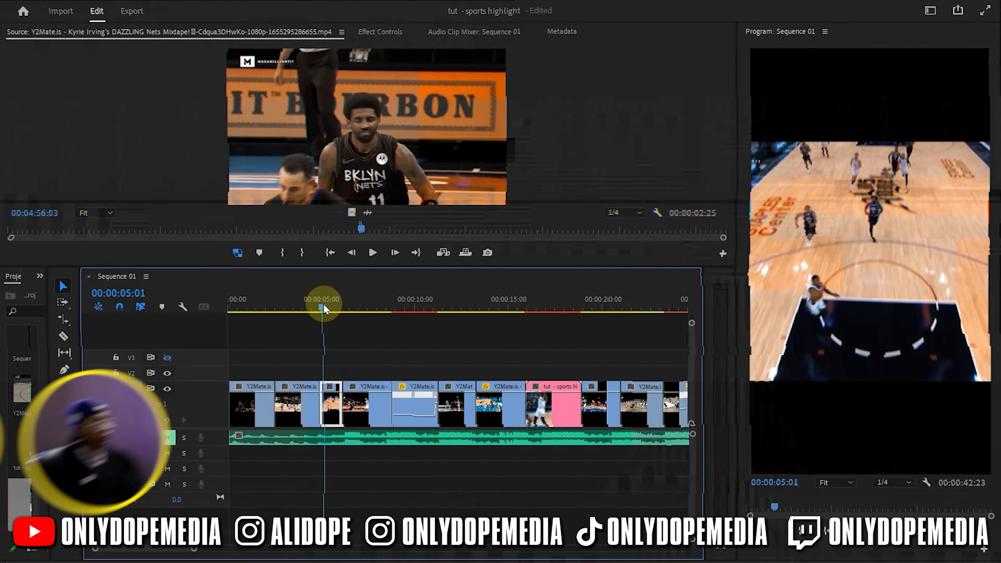
# Switch to Premiere Pro and place Lightning 05 Glow.mov from the misc bin on V2 above the overhead dunk clip
pyautogui.moveTo(327, 304)
pyautogui.mouseDown()
pyautogui.moveTo(346, 307)
pyautogui.moveTo(331, 307)
pyautogui.mouseUp()
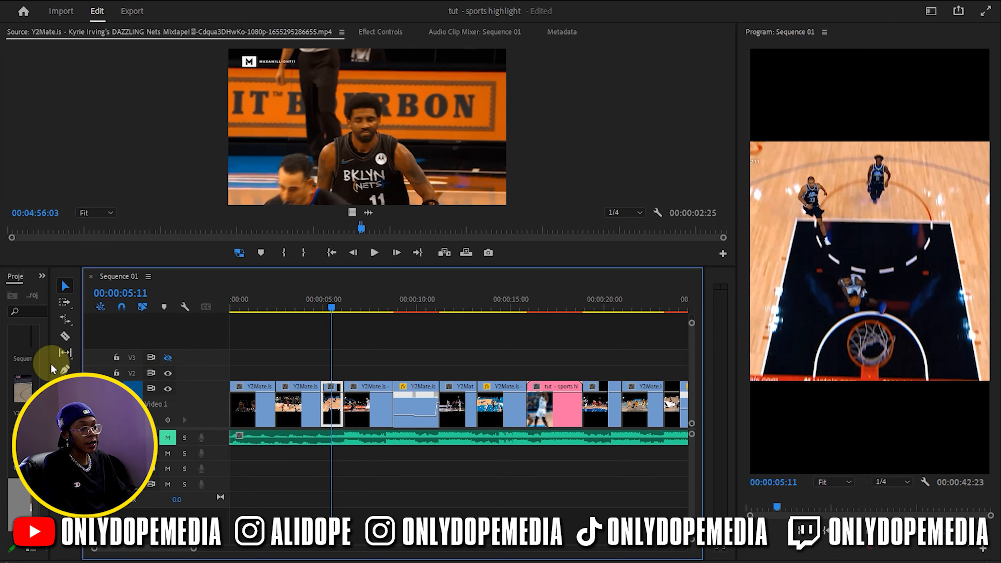
pyautogui.moveTo(51, 369); pyautogui.dragTo(138, 368)
pyautogui.doubleClick(25, 361)
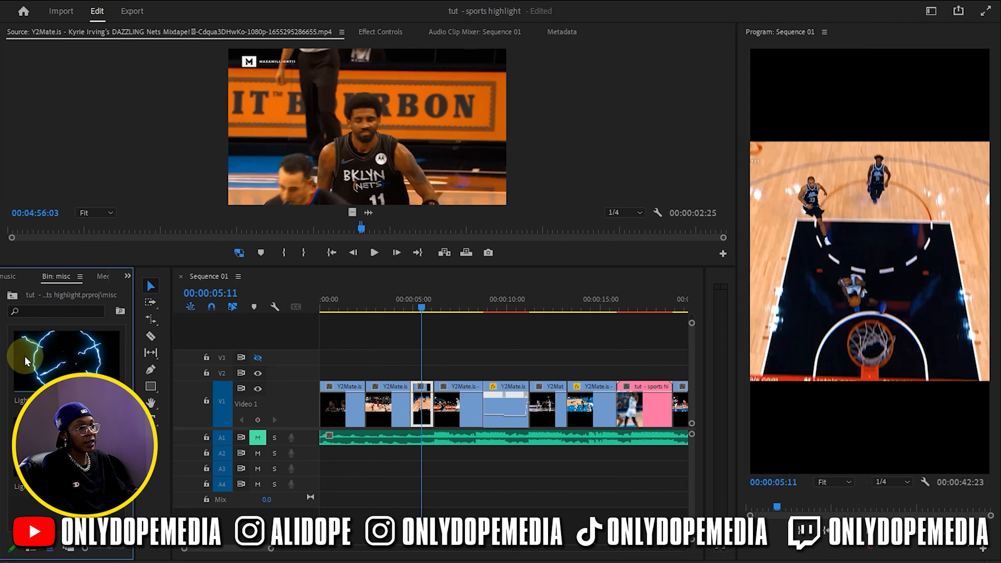
pyautogui.moveTo(37, 357); pyautogui.dragTo(416, 369)
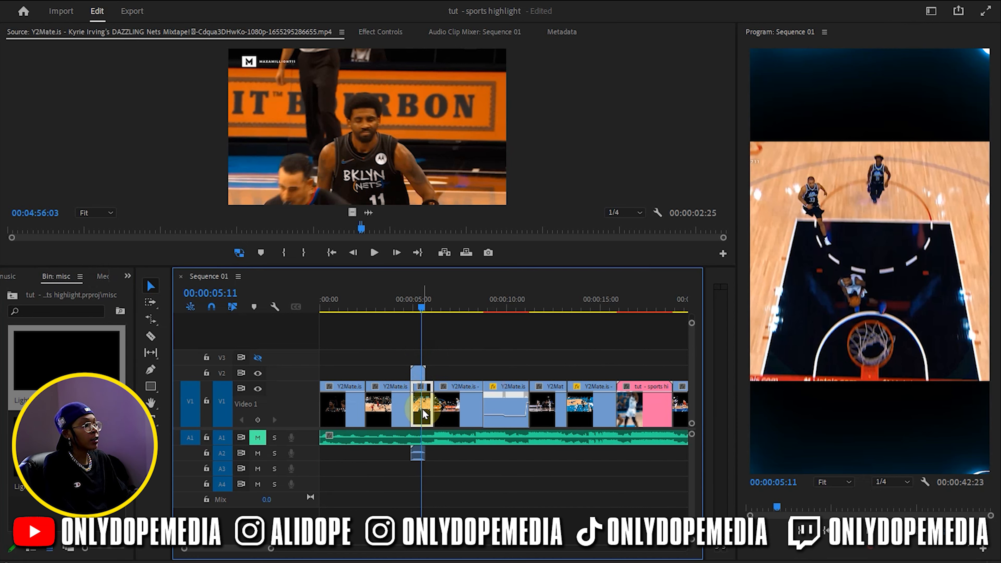
# Move the playhead to 00:00:05:06 and unlink and remove the lightning clip's audio
pyautogui.doubleClick(896, 225)
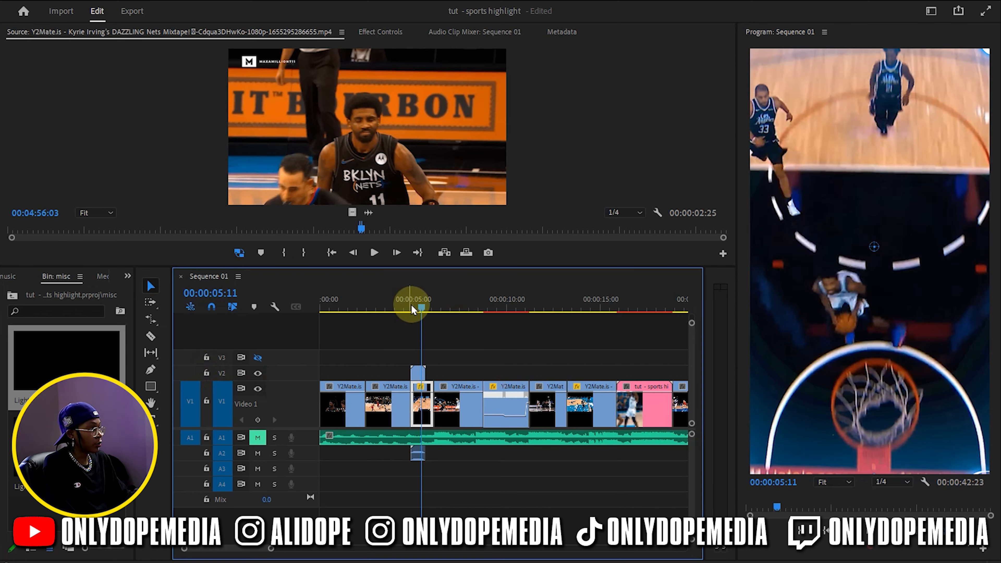
pyautogui.moveTo(412, 309); pyautogui.dragTo(419, 314)
pyautogui.click(419, 374)
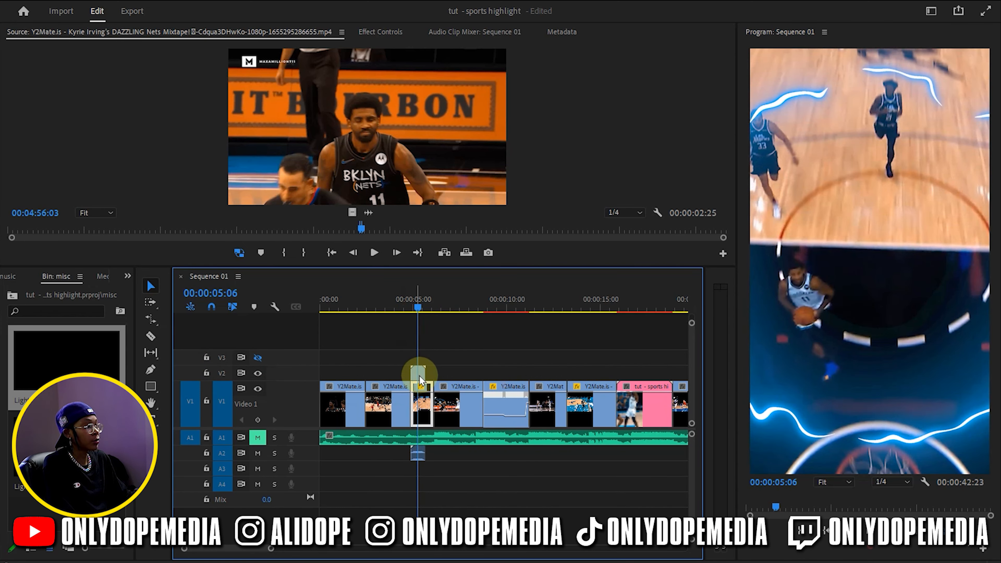
pyautogui.click(419, 455)
pyautogui.rightClick(417, 447)
pyautogui.click(445, 203)
# Scale the lightning clip to 35 and set its position to 540, 1554
pyautogui.click(417, 373)
pyautogui.click(393, 33)
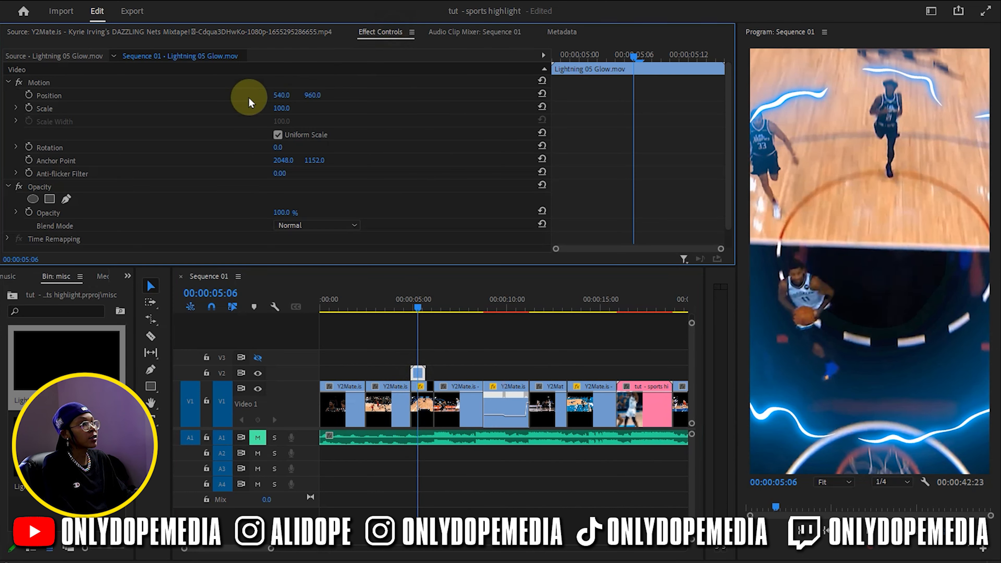
pyautogui.moveTo(282, 108); pyautogui.dragTo(248, 108)
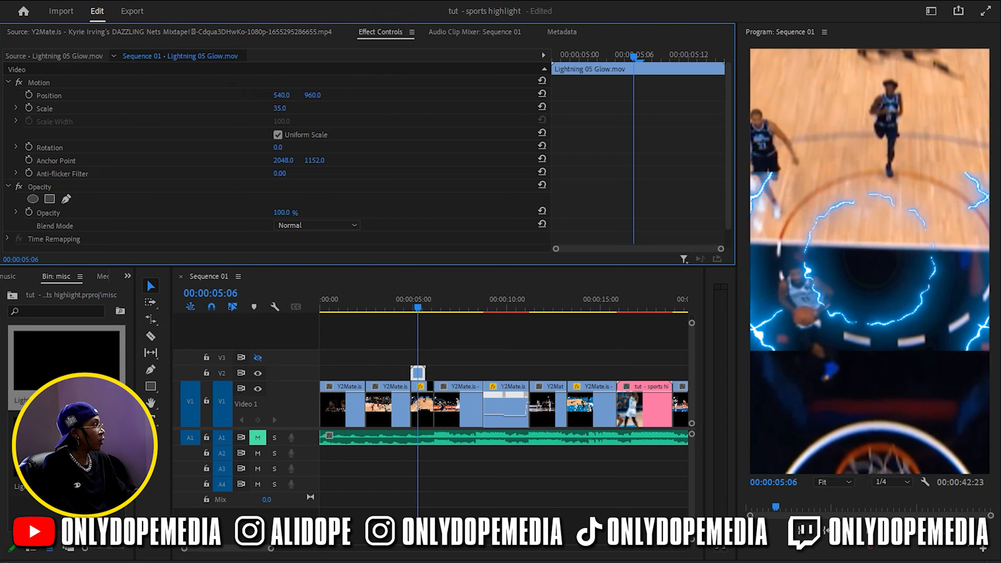
pyautogui.click(317, 98)
pyautogui.moveTo(321, 97); pyautogui.dragTo(358, 191)
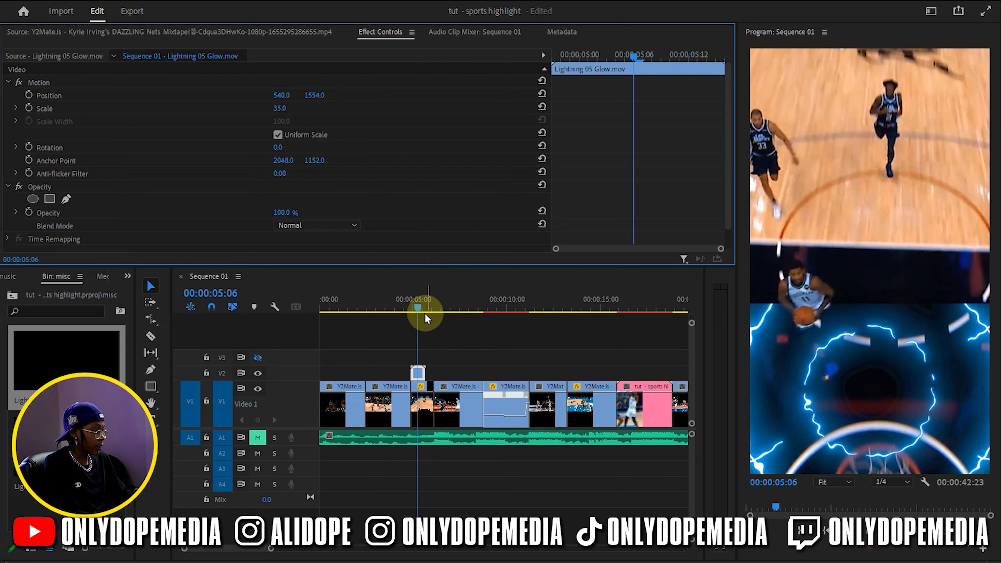
# Move the lightning clip on V2 so it starts at 00:00:05:14, just before the dunk
pyautogui.click(440, 357)
pyautogui.press('=')
pyautogui.press('=')
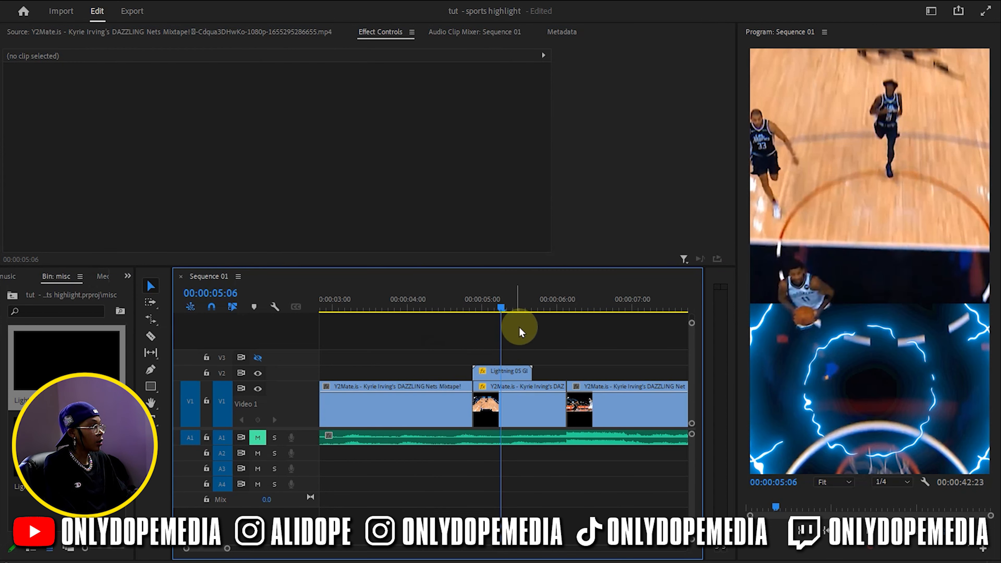
pyautogui.moveTo(507, 309); pyautogui.dragTo(528, 308)
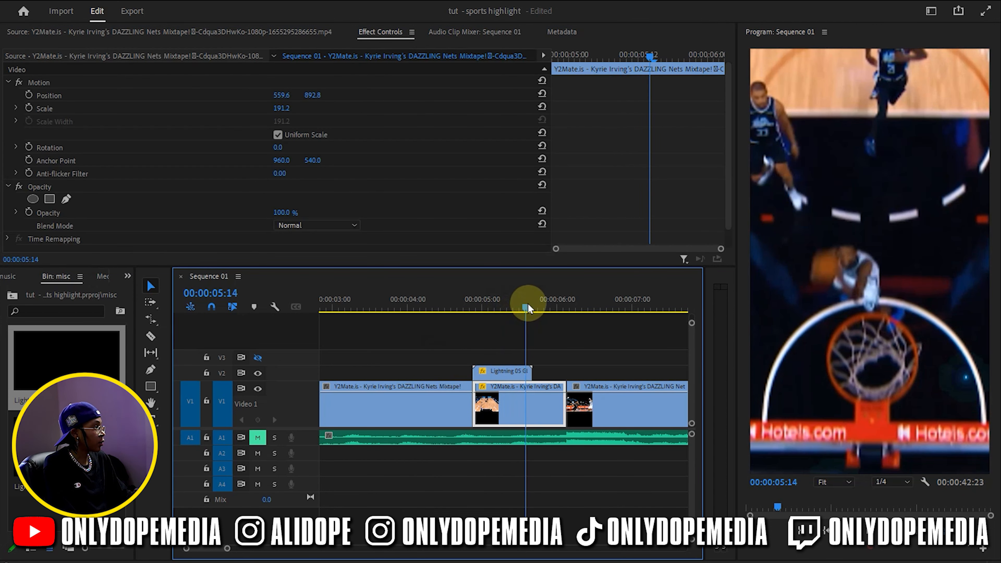
pyautogui.moveTo(488, 370); pyautogui.dragTo(529, 371)
pyautogui.click(526, 307)
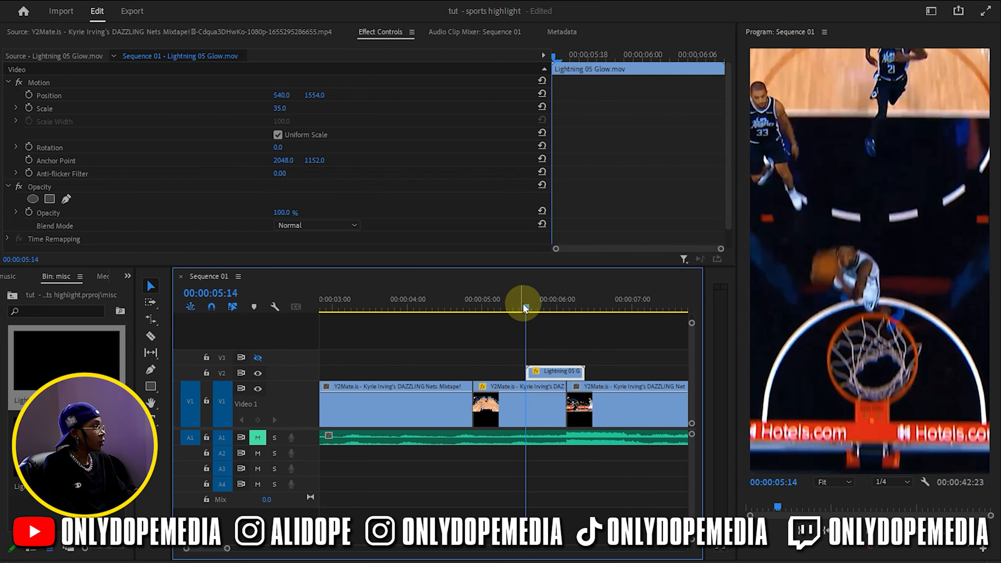
# At 00:00:05:16, reposition the lightning overlay so it is centered on the basketball hoop
pyautogui.moveTo(528, 309); pyautogui.dragTo(537, 307)
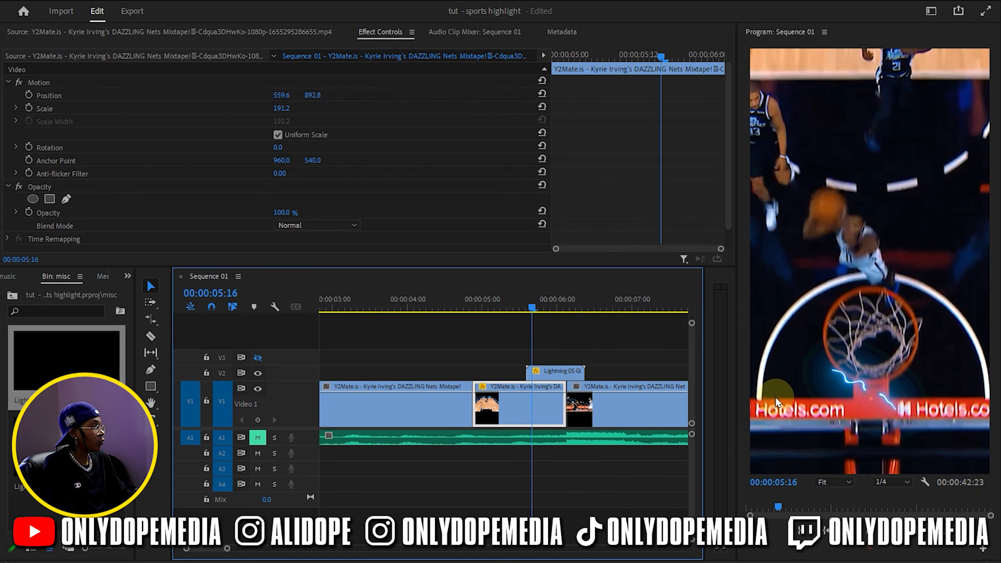
pyautogui.click(579, 370)
pyautogui.click(807, 359)
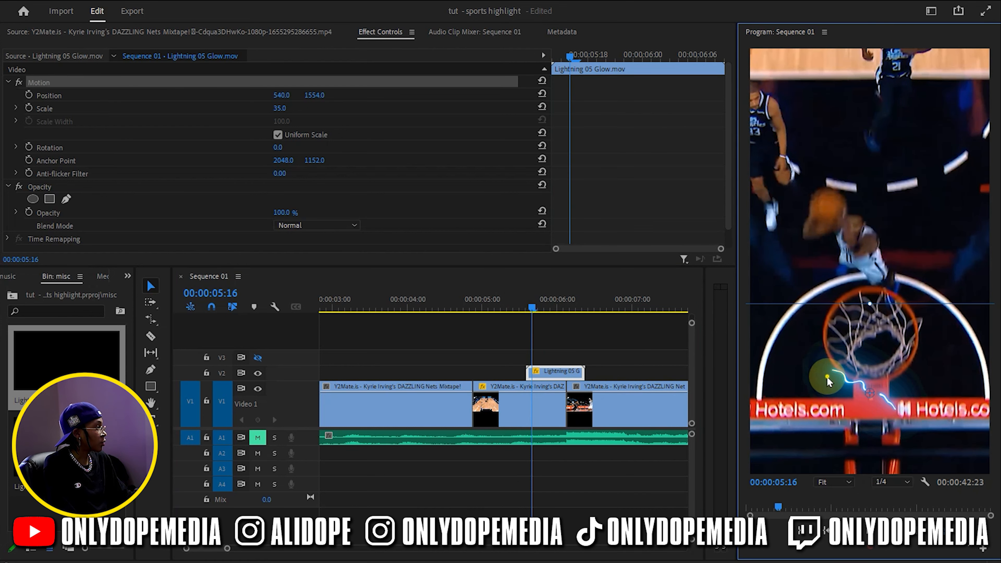
pyautogui.moveTo(867, 380); pyautogui.dragTo(873, 335)
pyautogui.click(577, 458)
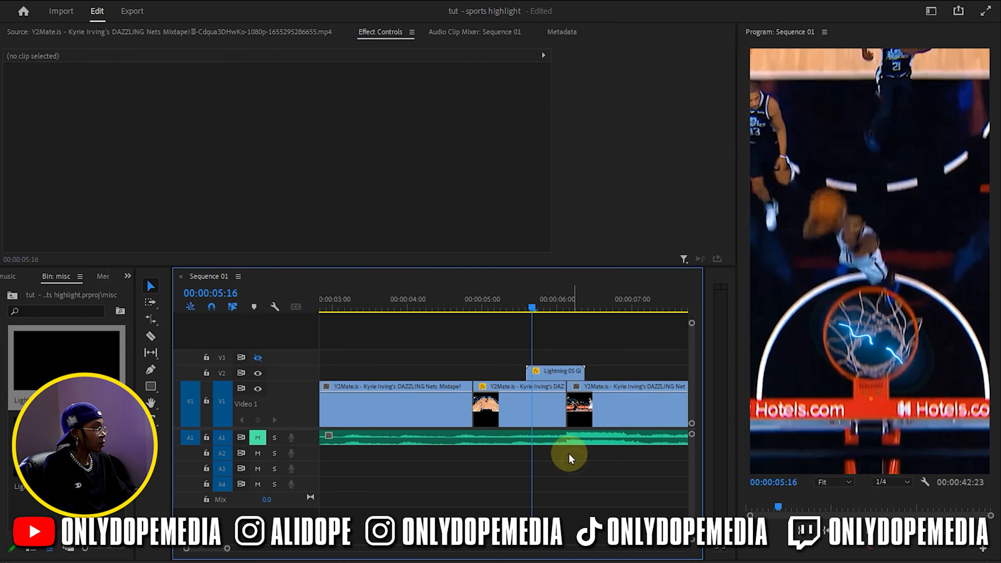
# At 00:00:05:23, move the lightning overlay up onto the hoop, placing it at position 526, 1072.6
pyautogui.moveTo(530, 306); pyautogui.dragTo(556, 303)
pyautogui.click(833, 382)
pyautogui.moveTo(837, 349); pyautogui.dragTo(835, 287)
pyautogui.click(599, 475)
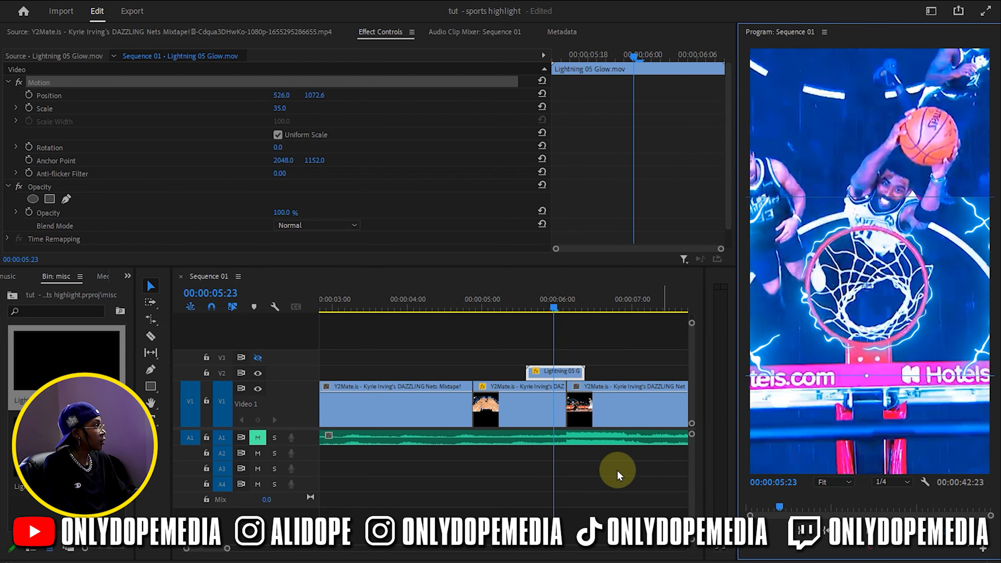
# Add an elliptical opacity mask to the lightning overlay, size it around the hoop, and set its feather to 115
pyautogui.click(552, 368)
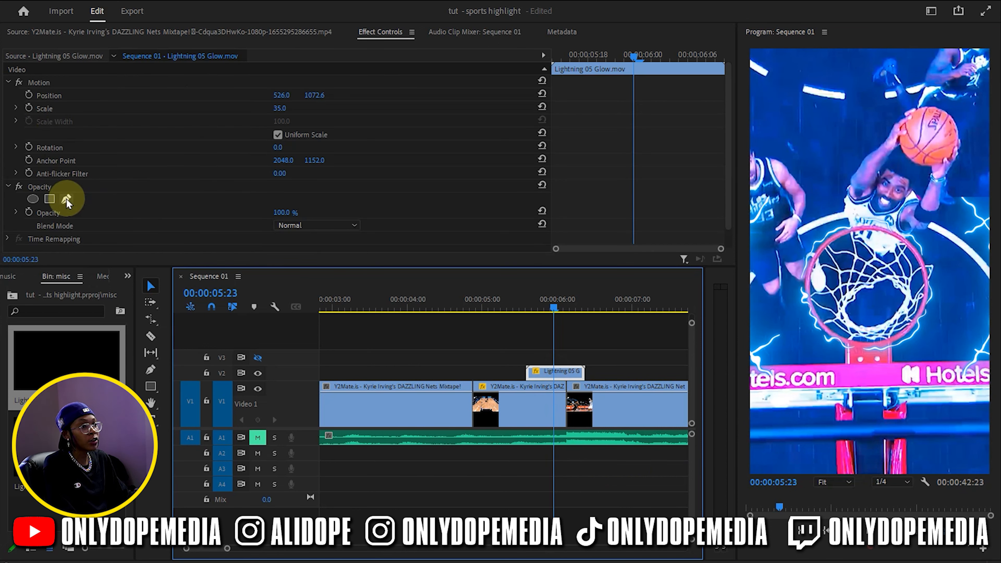
pyautogui.click(32, 199)
pyautogui.moveTo(953, 286); pyautogui.dragTo(974, 282)
pyautogui.moveTo(889, 262); pyautogui.dragTo(898, 270)
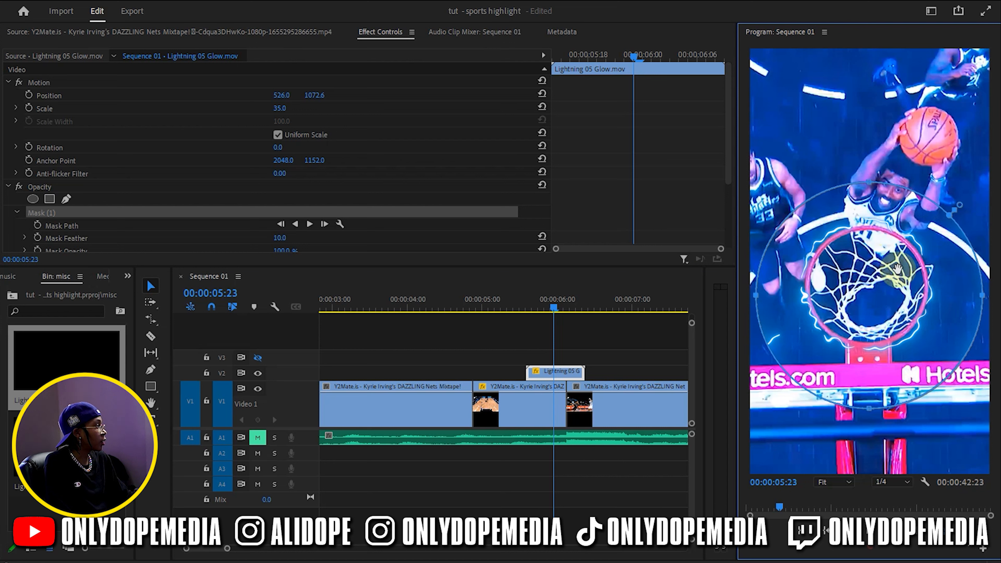
pyautogui.moveTo(982, 299); pyautogui.dragTo(944, 287)
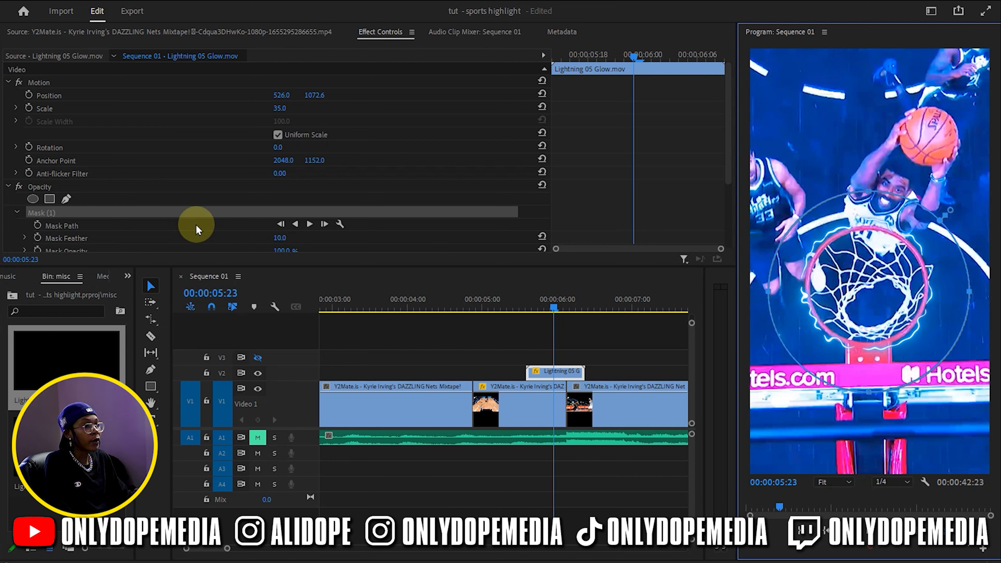
pyautogui.moveTo(288, 240); pyautogui.dragTo(339, 240)
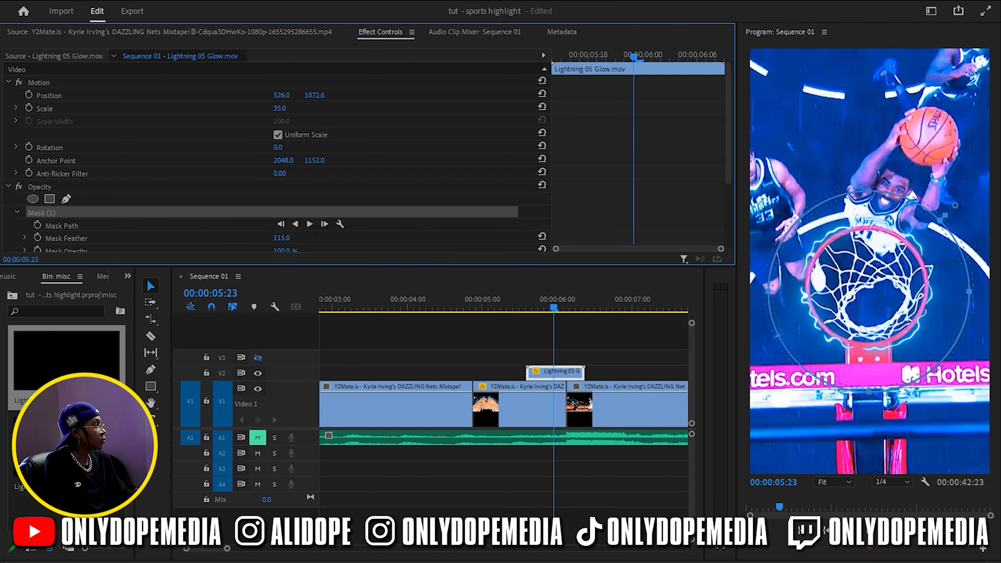
pyautogui.click(575, 341)
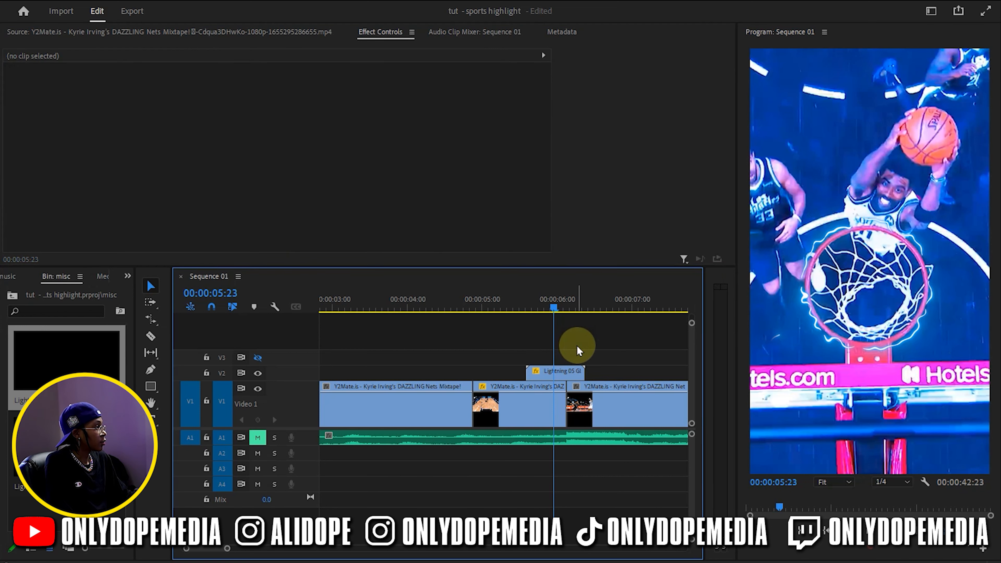
# Set the lightning overlay's blend mode to Lighten and scrub through the dunk to check it
pyautogui.moveTo(520, 307)
pyautogui.mouseDown()
pyautogui.moveTo(510, 306)
pyautogui.moveTo(608, 297)
pyautogui.moveTo(510, 302)
pyautogui.mouseUp()
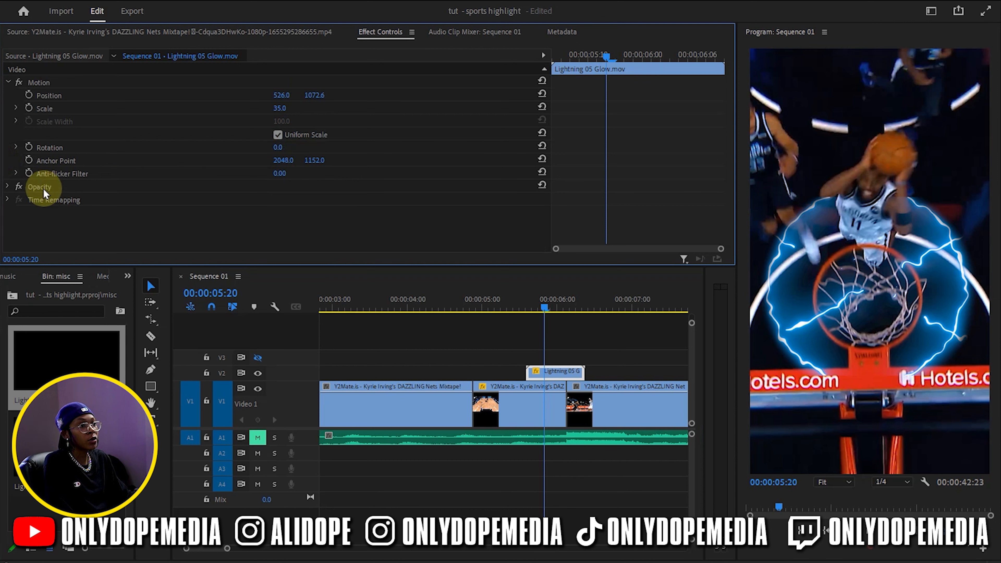
pyautogui.click(17, 213)
pyautogui.click(316, 238)
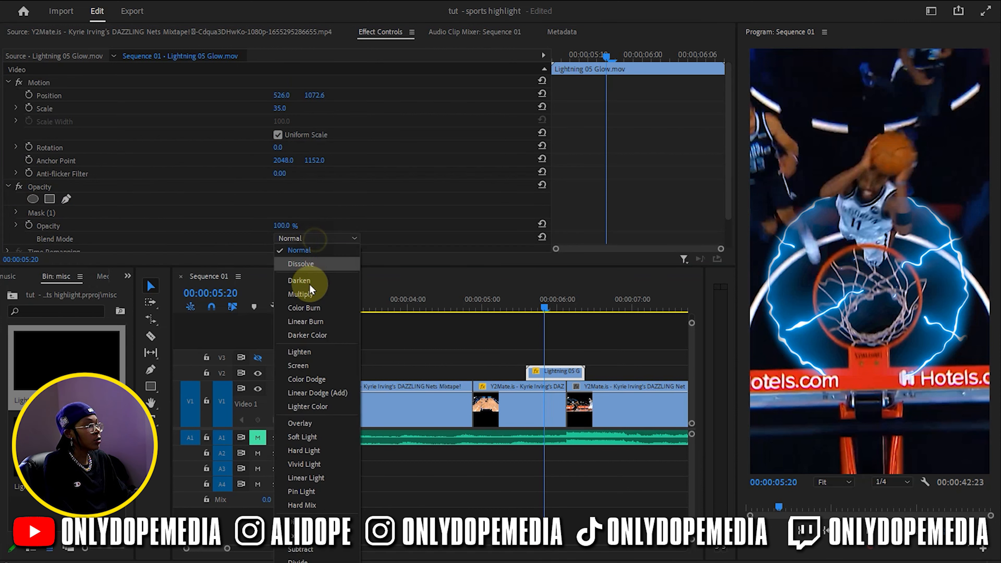
pyautogui.click(305, 351)
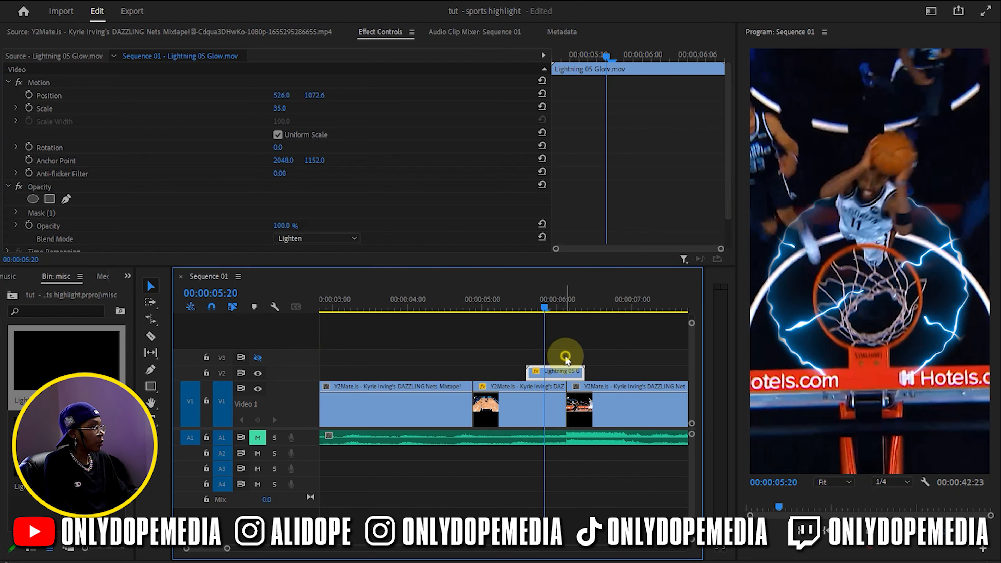
pyautogui.moveTo(537, 306); pyautogui.dragTo(577, 313)
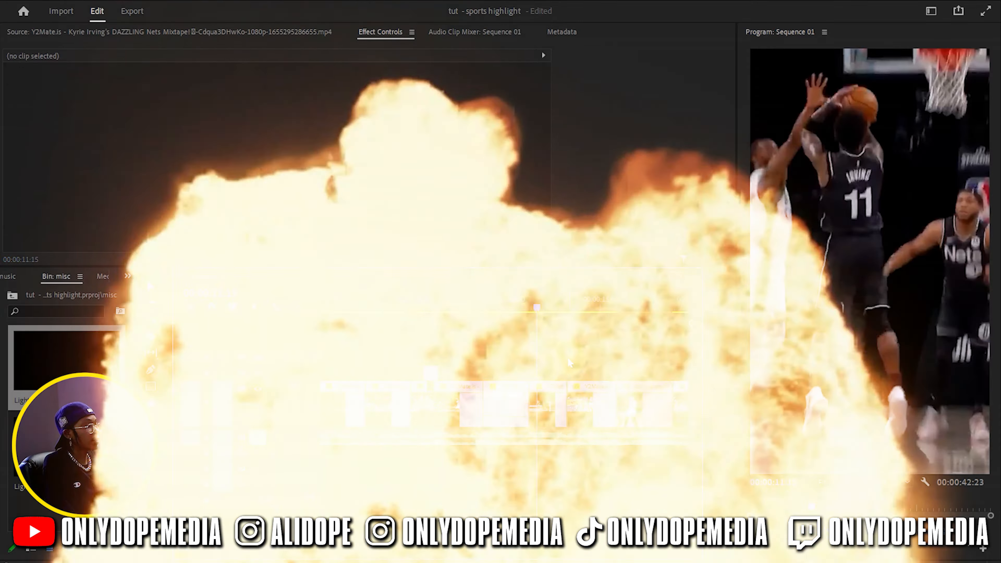
# Place the Lightning 09 Glow clip on V2 at 00:00:13:03, then unlink and delete its audio
pyautogui.scroll(-4, 569, 363)
pyautogui.moveTo(385, 308); pyautogui.dragTo(418, 301)
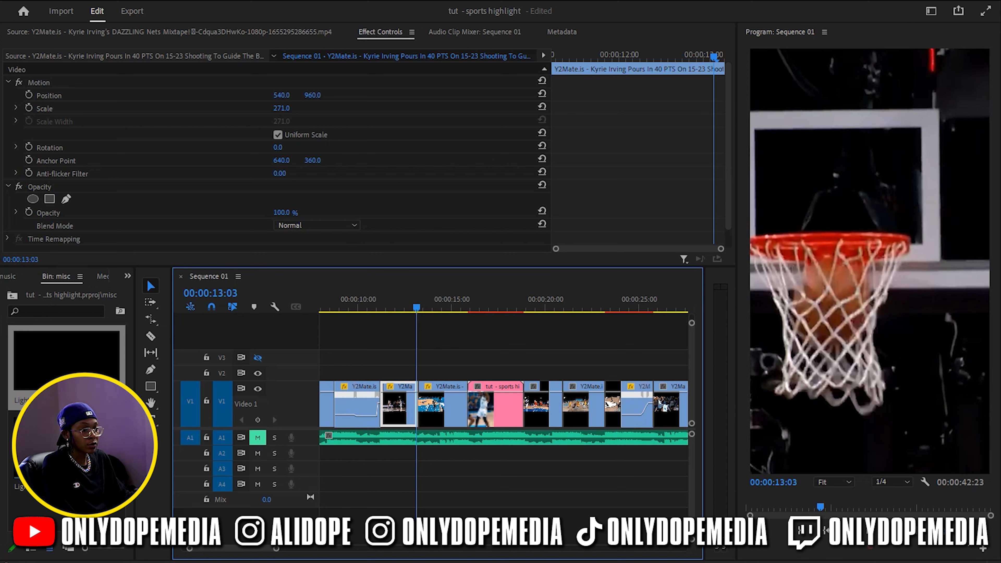
pyautogui.moveTo(67, 359); pyautogui.dragTo(423, 379)
pyautogui.click(422, 379)
pyautogui.rightClick(424, 371)
pyautogui.click(426, 340)
pyautogui.keyDown('alt'); pyautogui.click(428, 458); pyautogui.keyUp('alt')
pyautogui.press('Delete')
# Move the Lightning 09 Glow clip earlier on V2 so it lies over the basket shot
pyautogui.press('=')
pyautogui.press('=')
pyautogui.press('=')
pyautogui.moveTo(483, 307); pyautogui.dragTo(496, 310)
pyautogui.moveTo(552, 372); pyautogui.dragTo(426, 372)
# Set the Lightning 09 Glow clip's scale to 53 and position to 540, 1448, and start it at 00:00:12:20
pyautogui.click(425, 314)
pyautogui.moveTo(424, 314); pyautogui.dragTo(506, 308)
pyautogui.click(512, 373)
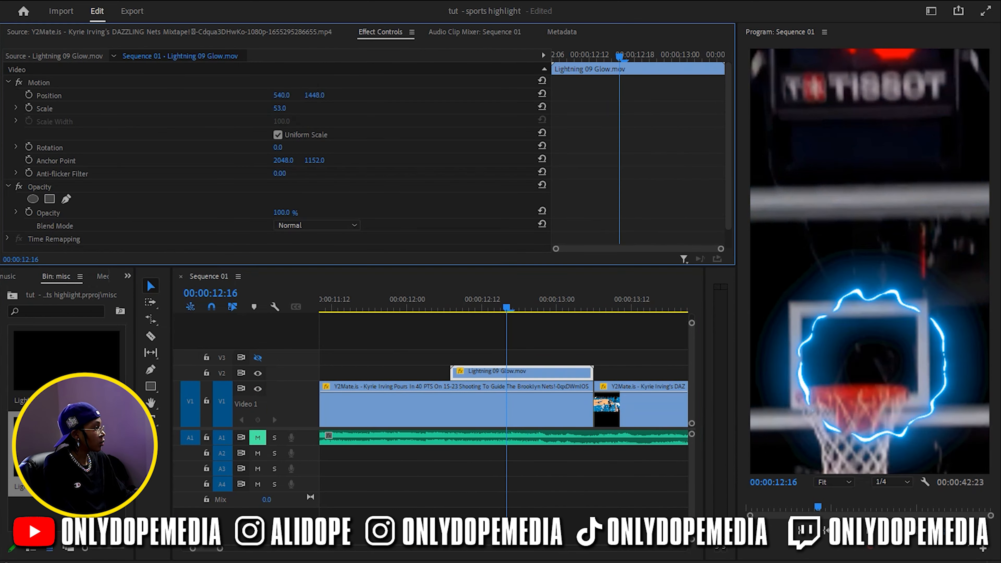
pyautogui.click(477, 351)
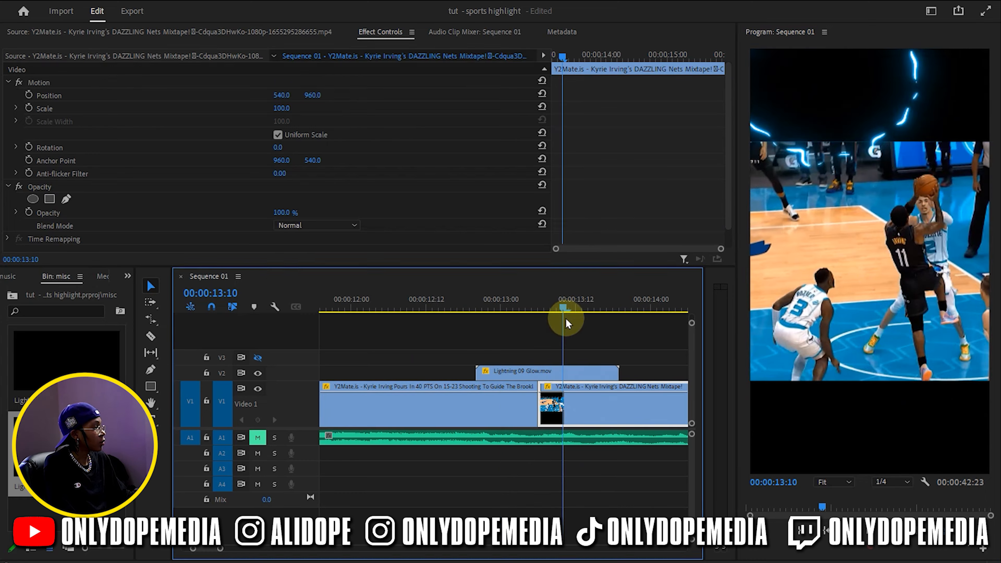
pyautogui.click(619, 352)
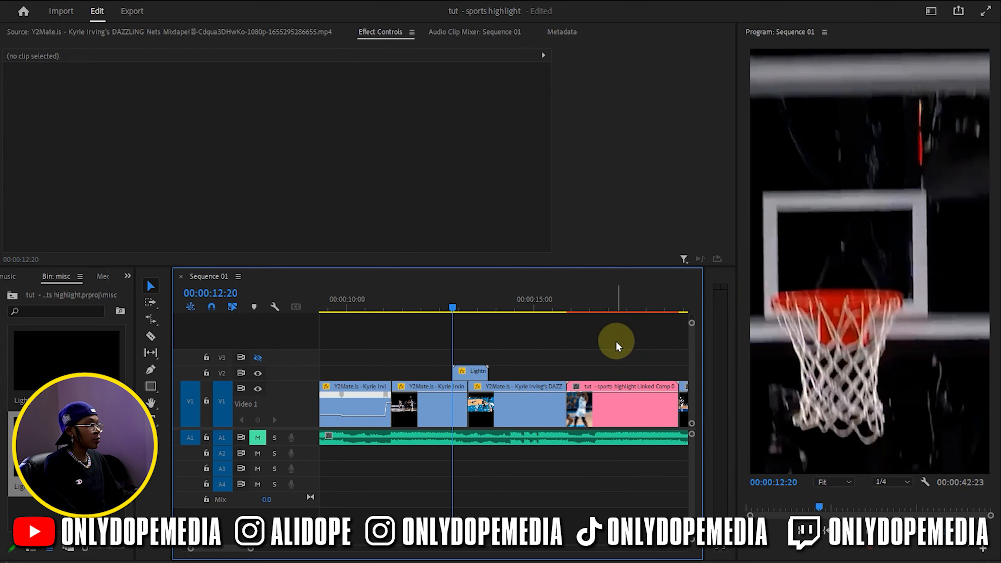
# Move the playhead to the cut at 00:00:15:13 and bring up the effects library in a widened panel
pyautogui.moveTo(496, 302); pyautogui.dragTo(555, 287)
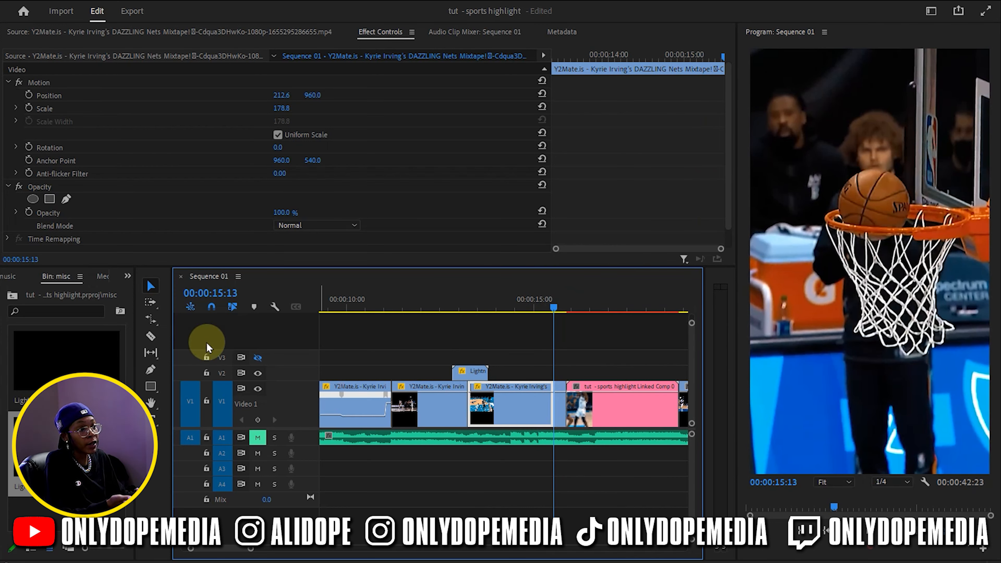
pyautogui.moveTo(146, 276); pyautogui.dragTo(182, 276)
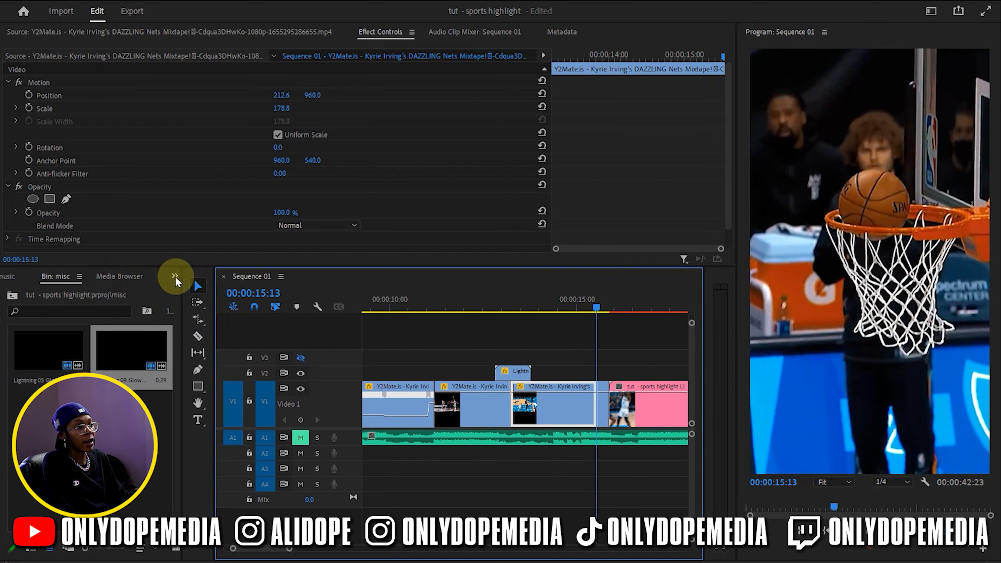
pyautogui.click(173, 277)
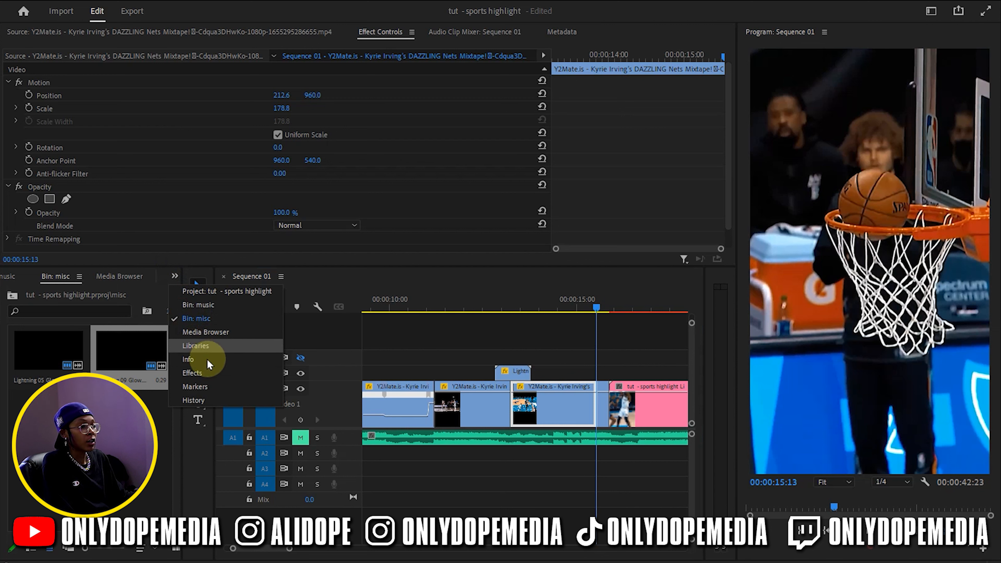
pyautogui.click(197, 373)
pyautogui.click(61, 294)
pyautogui.write('fl')
pyautogui.scroll(-10, 69, 351)
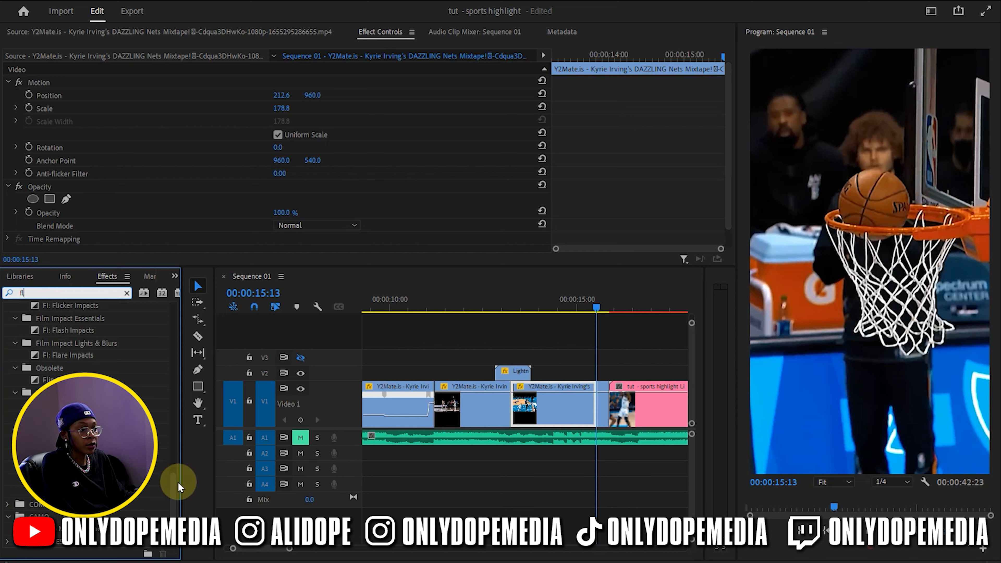
pyautogui.click(126, 293)
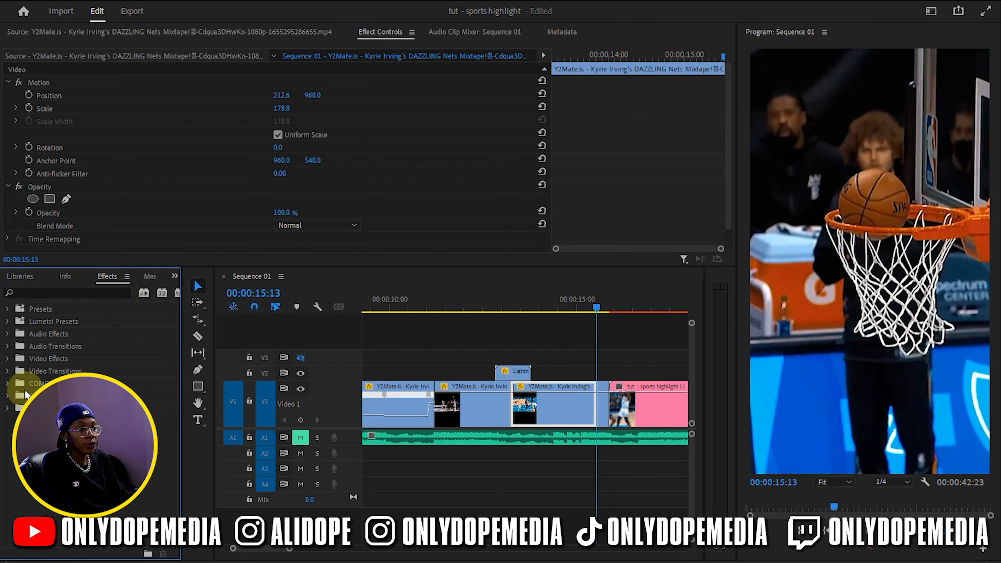
# Apply the FI: Ray Impacts video transition to the cut at 00:00:15:13 and randomize its settings with Surprise Me
pyautogui.click(7, 371)
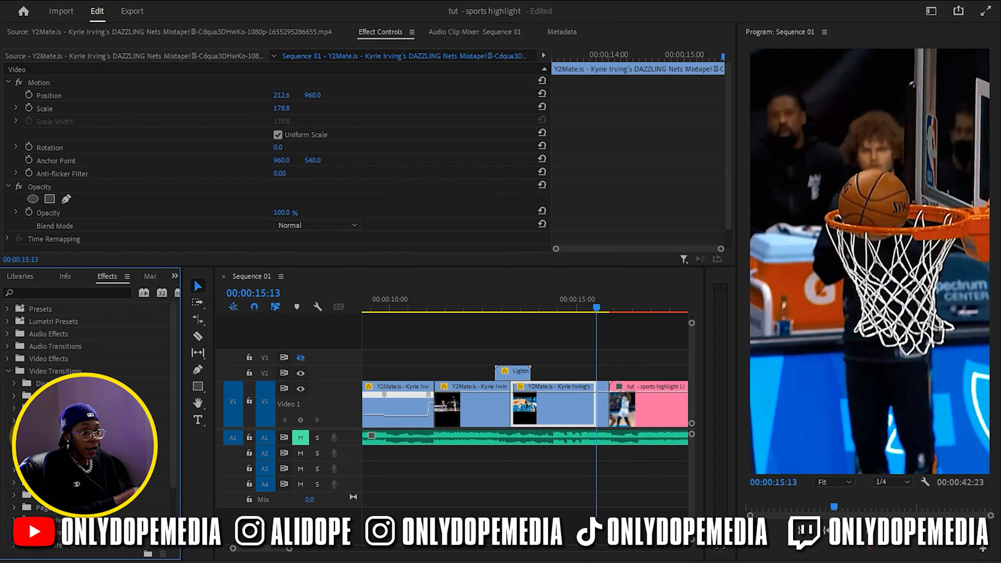
pyautogui.click(12, 408)
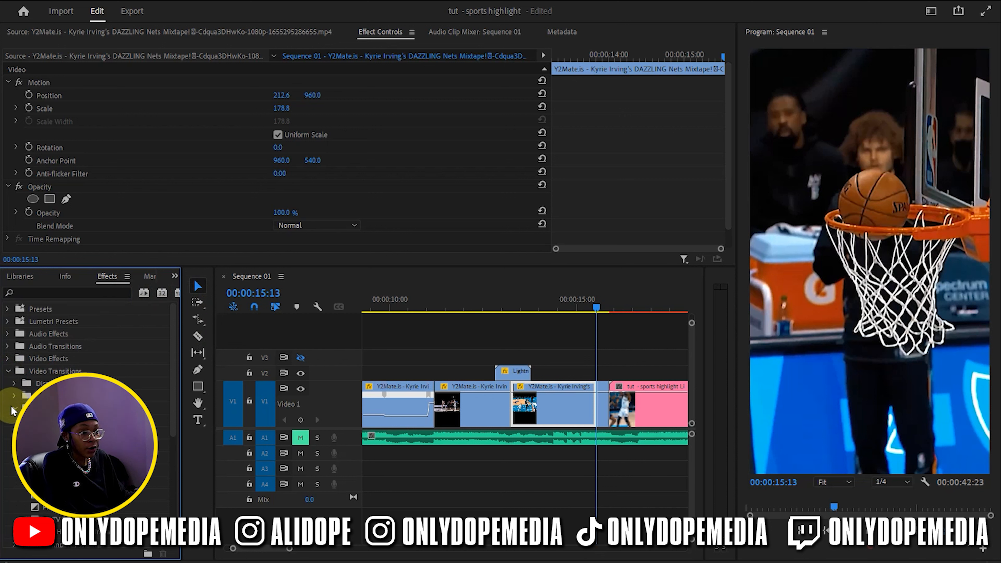
pyautogui.scroll(-1, 13, 410)
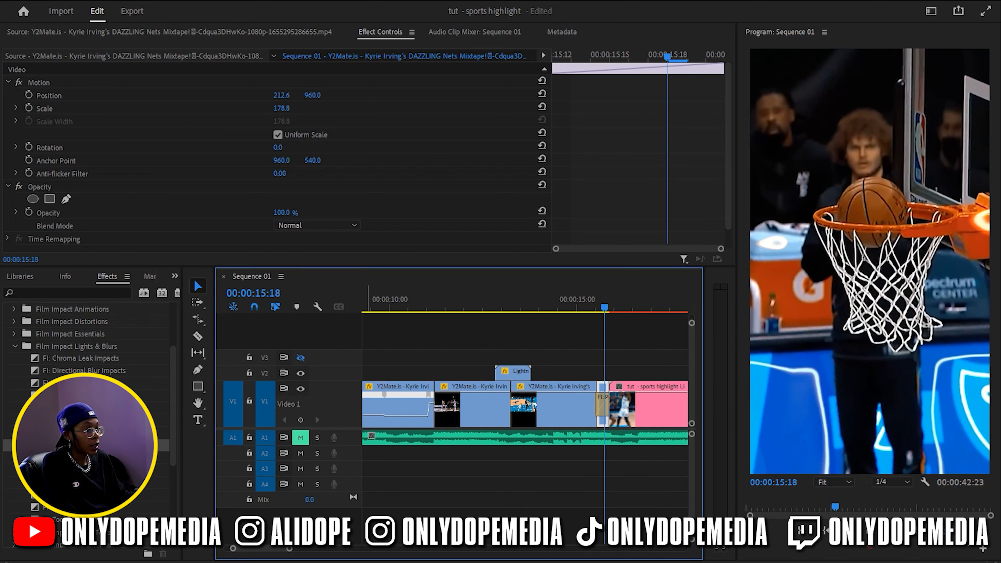
pyautogui.moveTo(95, 470); pyautogui.dragTo(604, 398)
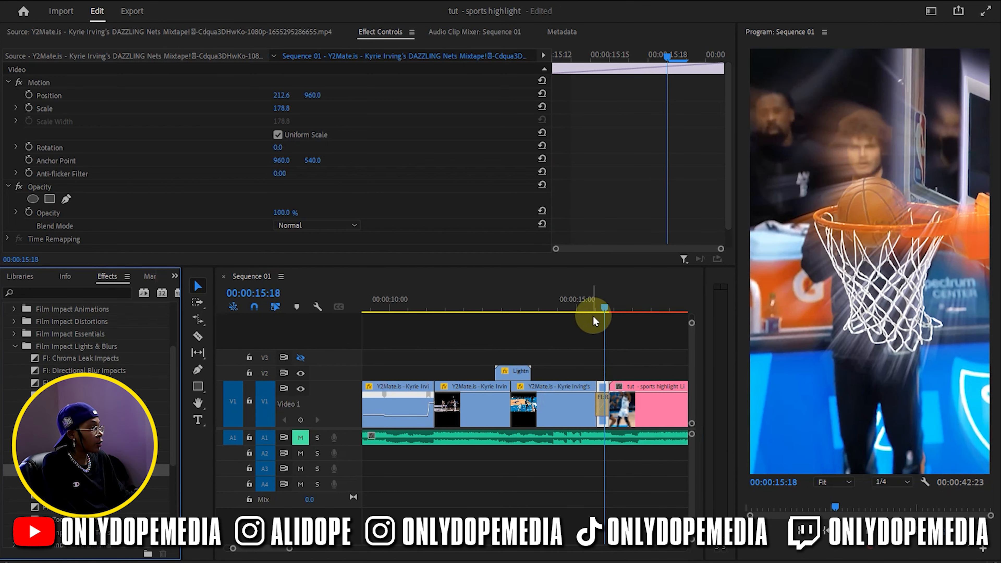
pyautogui.click(603, 399)
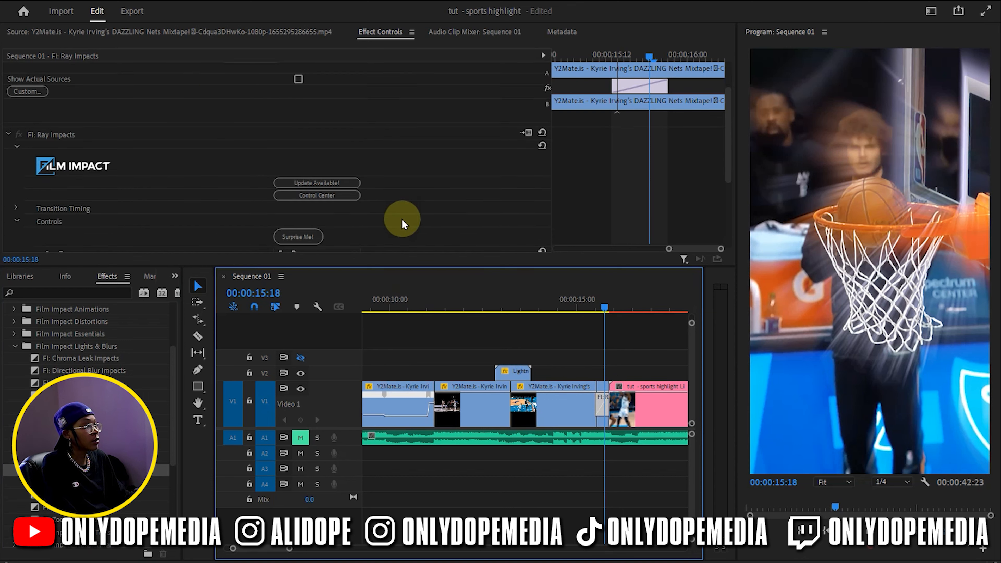
pyautogui.click(309, 237)
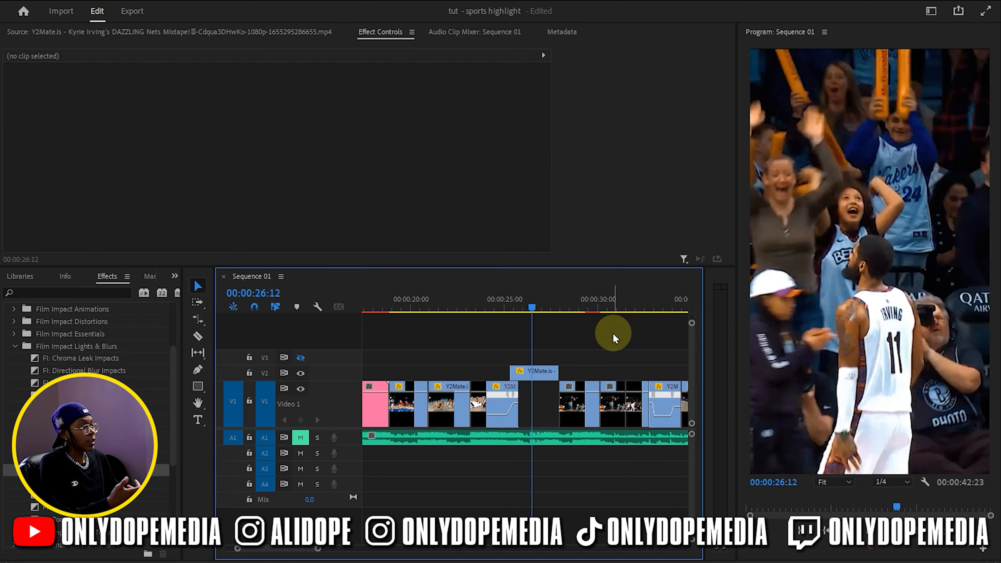
# Select the crowd celebration clip on V2 and expand the V2 track while collapsing V1
pyautogui.moveTo(516, 307); pyautogui.dragTo(547, 307)
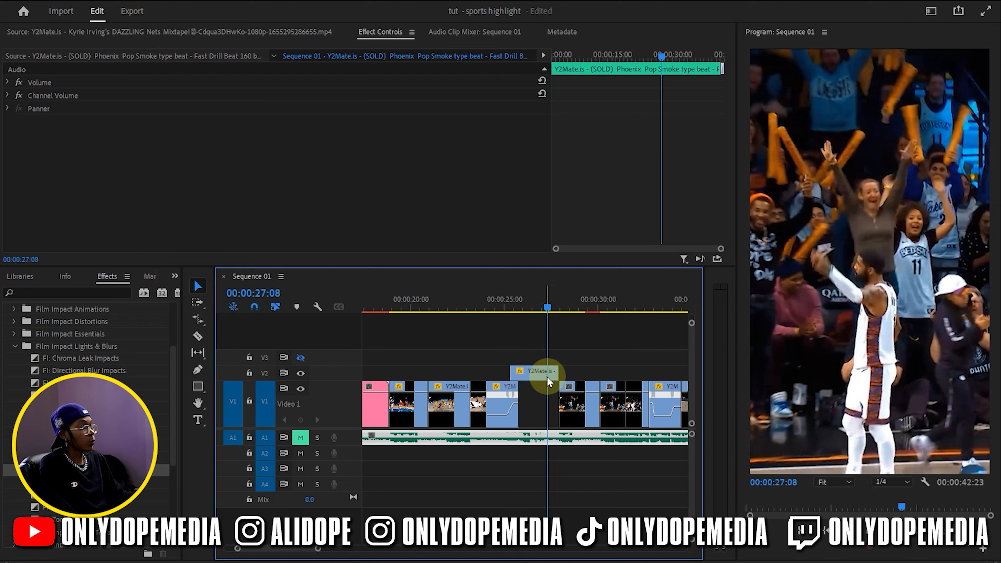
pyautogui.click(548, 378)
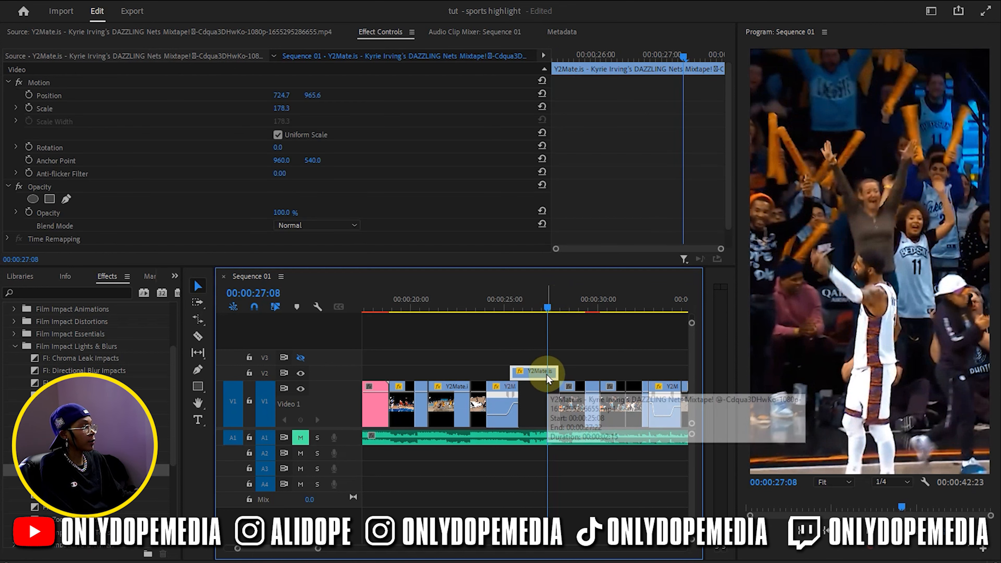
pyautogui.moveTo(519, 322); pyautogui.dragTo(518, 307)
pyautogui.doubleClick(339, 396)
pyautogui.doubleClick(339, 403)
# Park the playhead at 00:00:25:19, on the player's raised-arm frame, and select the V2 celebration clip
pyautogui.press('=')
pyautogui.press('=')
pyautogui.press('=')
pyautogui.scroll(-2, 521, 347)
pyautogui.moveTo(504, 316)
pyautogui.mouseDown()
pyautogui.moveTo(488, 312)
pyautogui.moveTo(523, 313)
pyautogui.mouseUp()
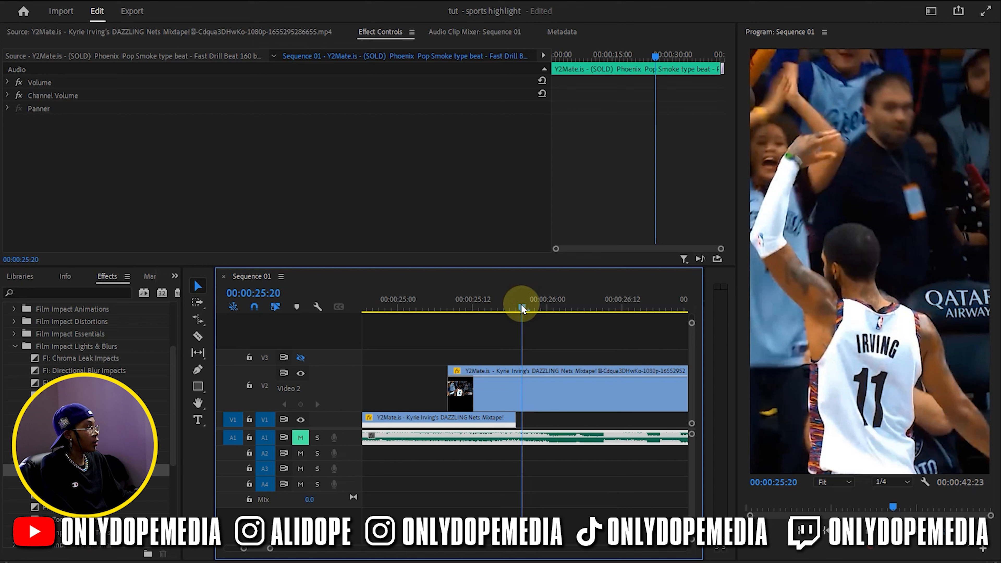
pyautogui.moveTo(523, 307); pyautogui.dragTo(517, 309)
pyautogui.click(528, 395)
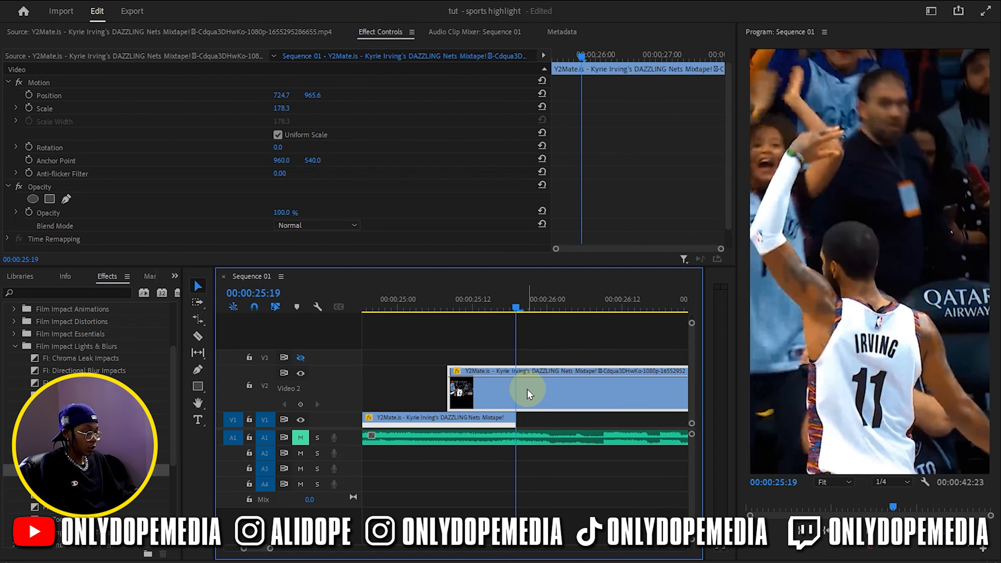
# Duplicate the V2 celebration clip onto V3, make V3 visible, hide V2, and collapse the expanded track
pyautogui.moveTo(527, 390); pyautogui.dragTo(526, 357)
pyautogui.click(393, 374)
pyautogui.click(300, 358)
pyautogui.click(300, 373)
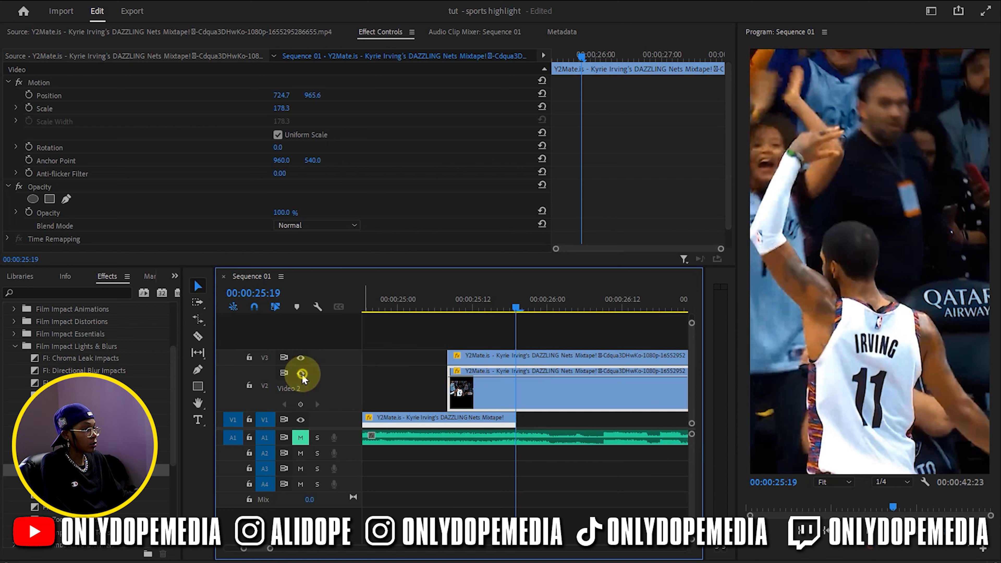
pyautogui.doubleClick(341, 377)
# Add a frame hold to the V3 copy at 00:00:25:19, delete the part before it, and scrub through the held frame
pyautogui.click(488, 387)
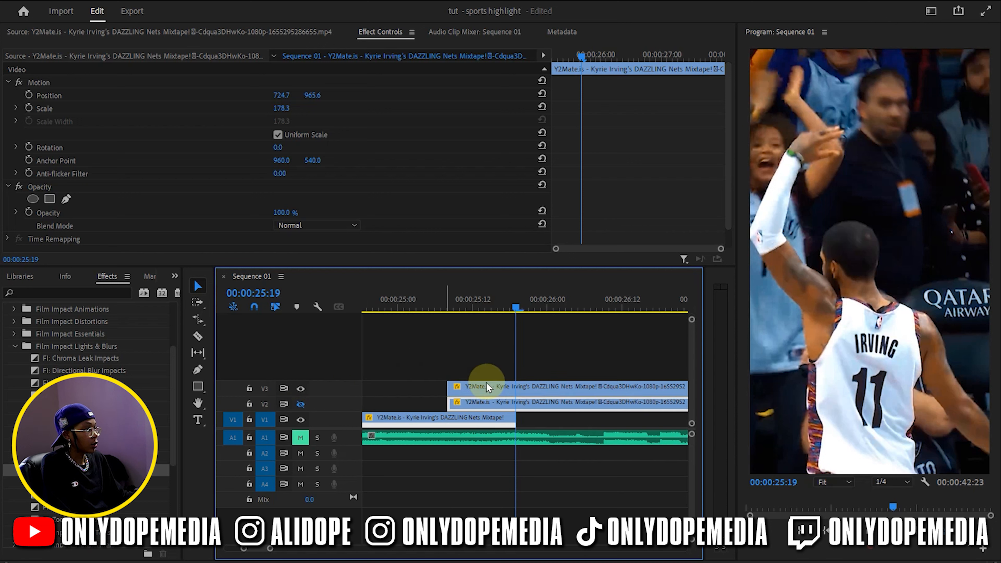
pyautogui.rightClick(526, 391)
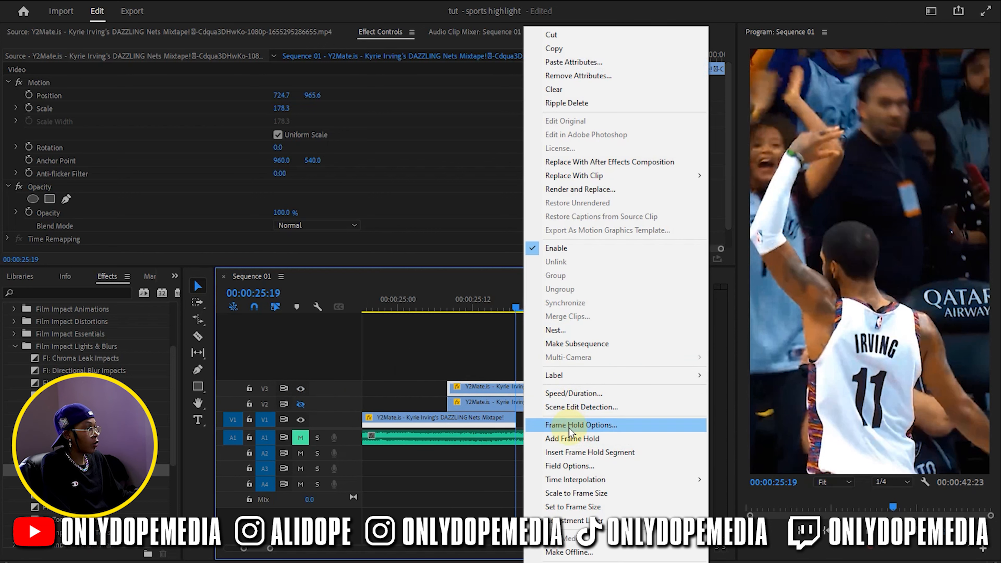
pyautogui.click(571, 438)
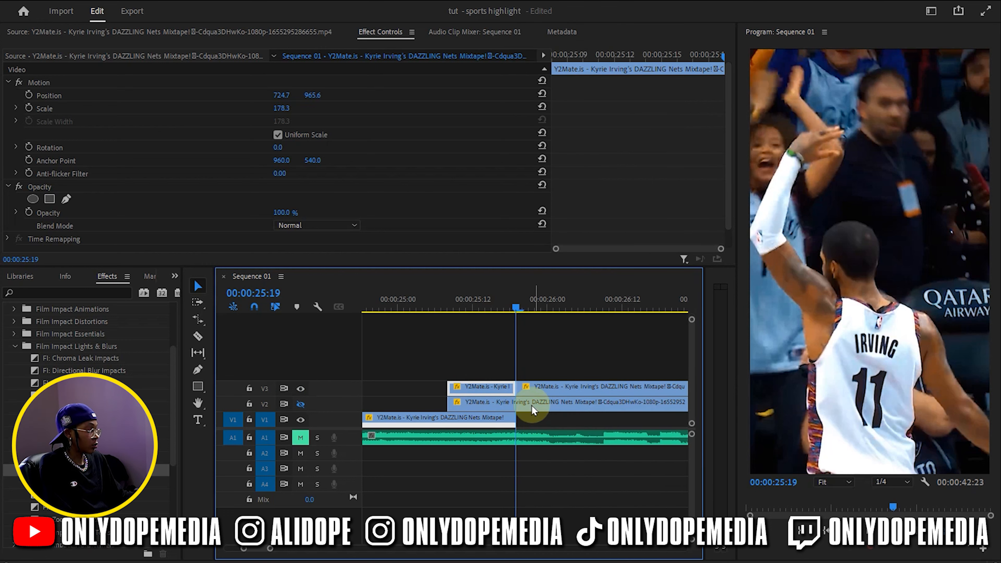
pyautogui.press('Delete')
pyautogui.click(525, 352)
pyautogui.moveTo(516, 312); pyautogui.dragTo(600, 338)
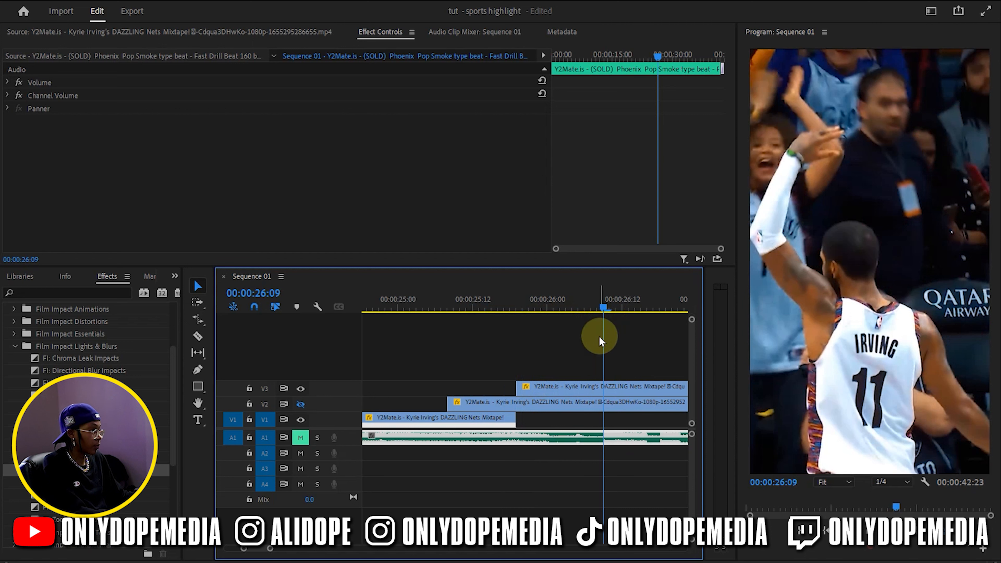
pyautogui.press('-')
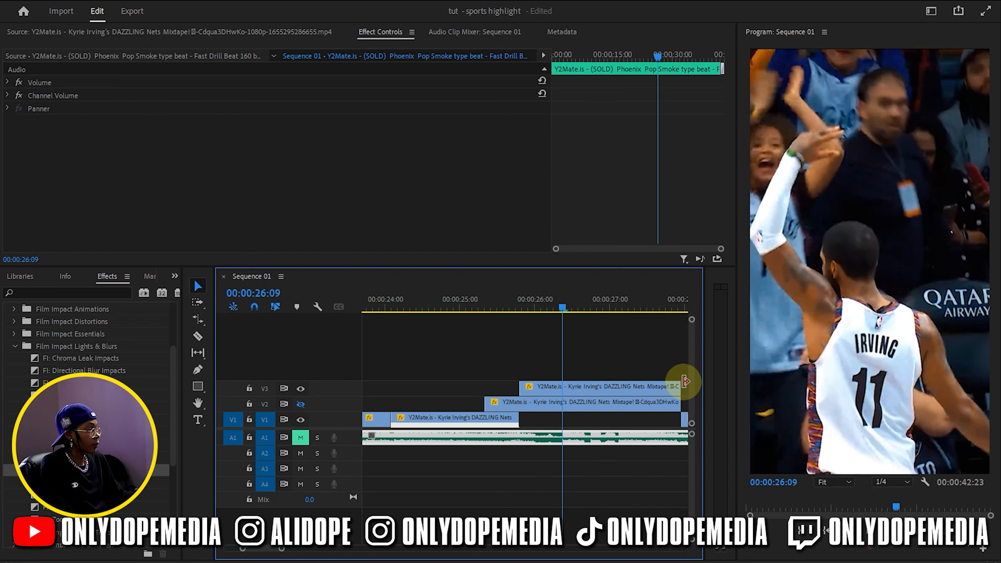
# Fit the frozen V3 clip over the last frames before the V1 cut, with V2 visible, and extend the V2 celebration clip's start beneath it
pyautogui.moveTo(679, 382); pyautogui.dragTo(563, 351)
pyautogui.moveTo(542, 311); pyautogui.dragTo(491, 312)
pyautogui.moveTo(537, 389); pyautogui.dragTo(481, 389)
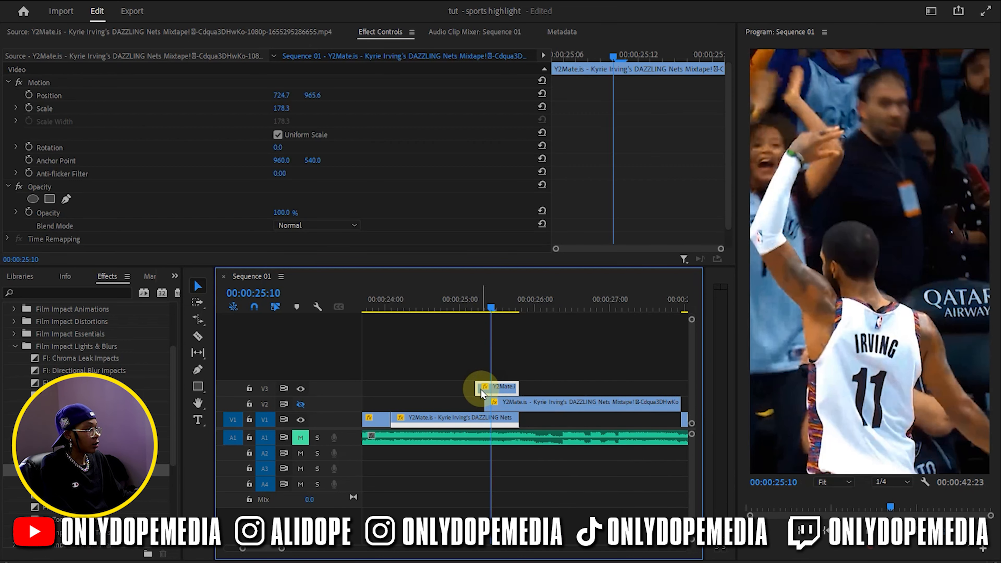
pyautogui.moveTo(527, 389); pyautogui.dragTo(502, 401)
pyautogui.moveTo(483, 312); pyautogui.dragTo(585, 348)
pyautogui.moveTo(500, 402); pyautogui.dragTo(506, 390)
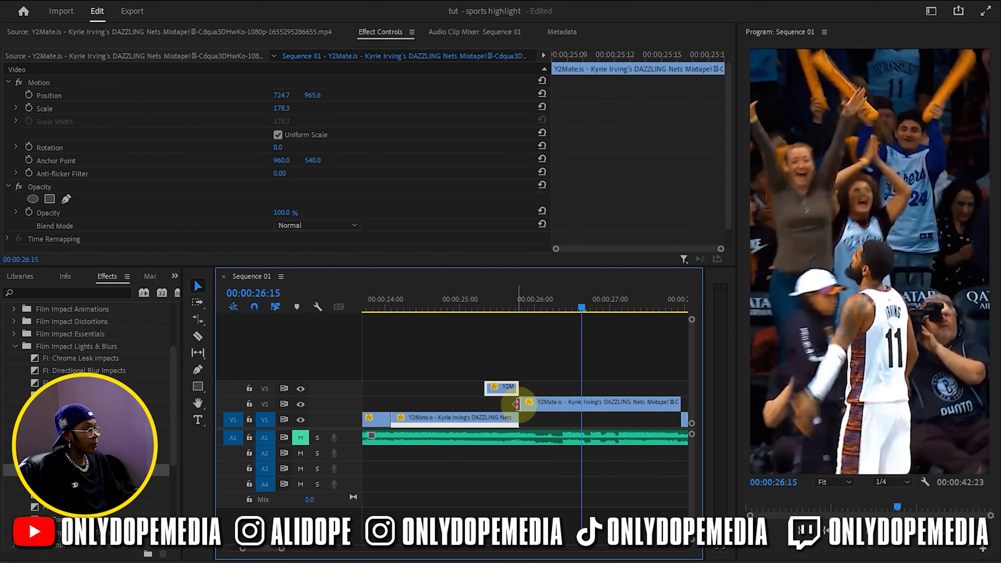
pyautogui.moveTo(514, 404); pyautogui.dragTo(498, 406)
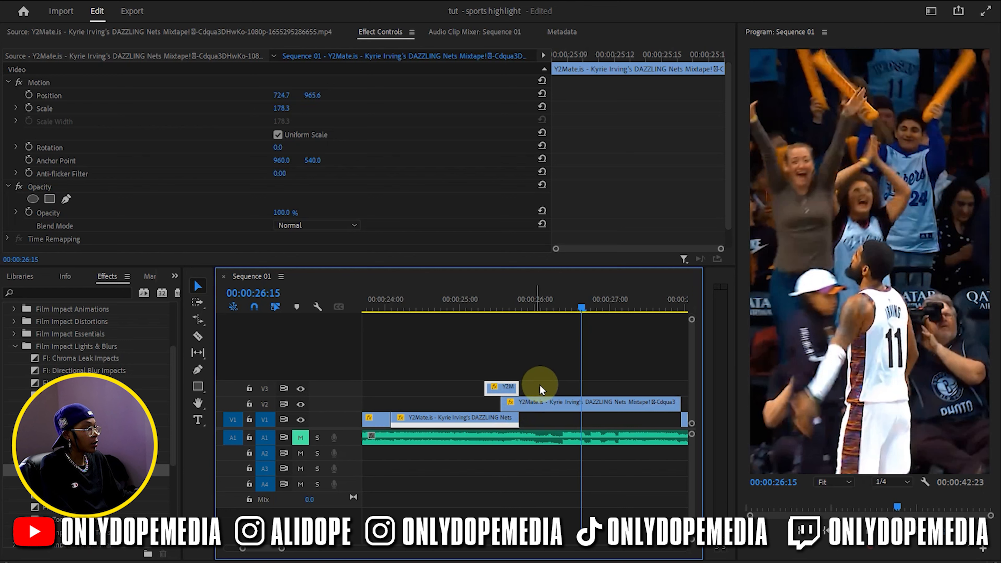
# At 00:00:25:11, draw a closed freehand opacity mask on the frozen V3 clip around player number 11, including his raised arm and hand
pyautogui.click(542, 383)
pyautogui.click(495, 312)
pyautogui.click(503, 392)
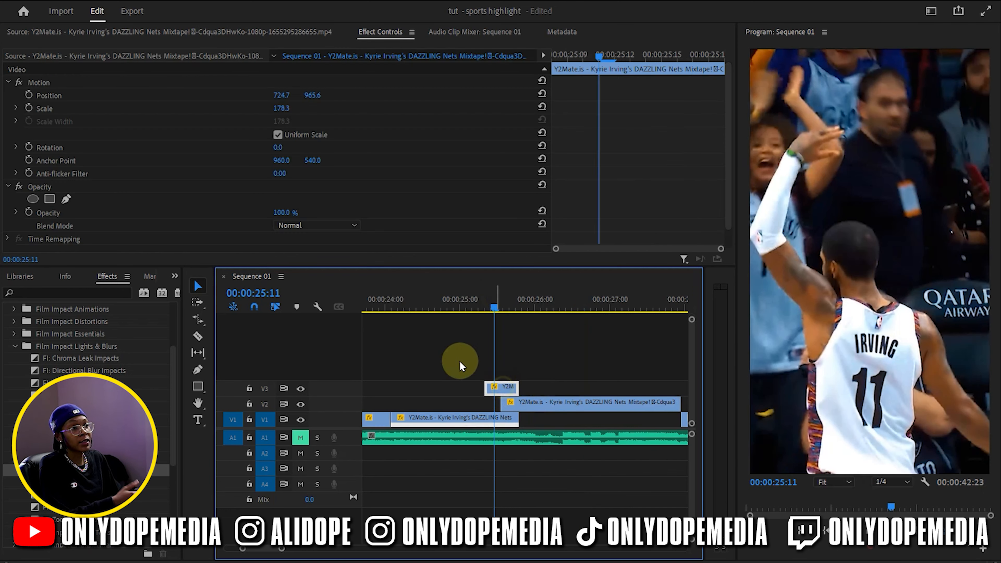
pyautogui.click(67, 198)
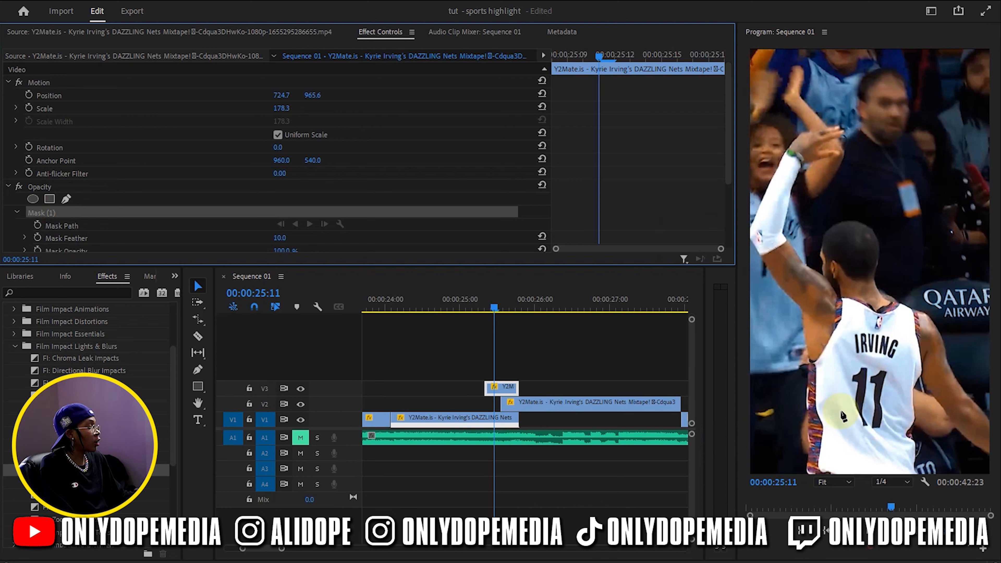
pyautogui.click(808, 477)
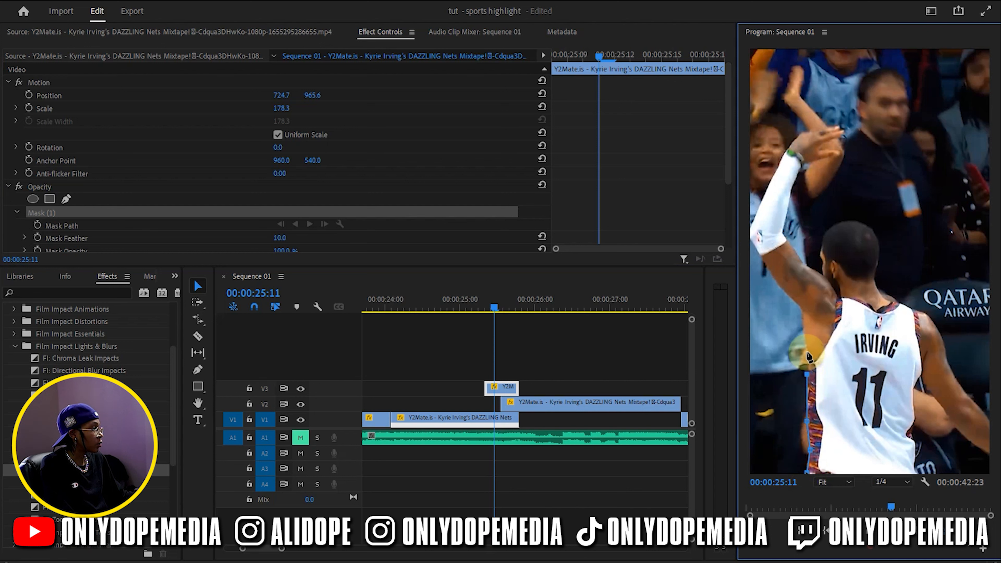
pyautogui.click(801, 309)
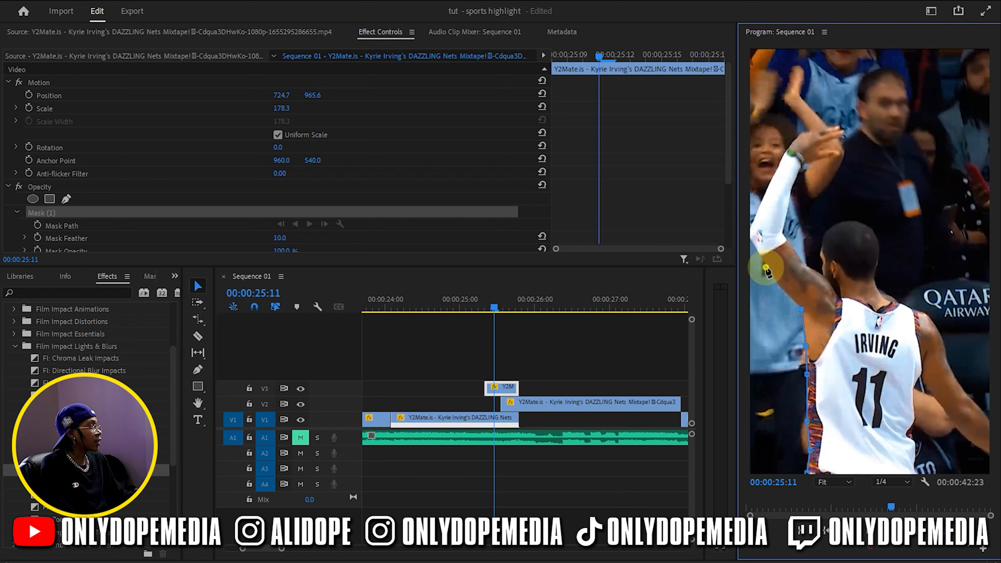
pyautogui.click(750, 239)
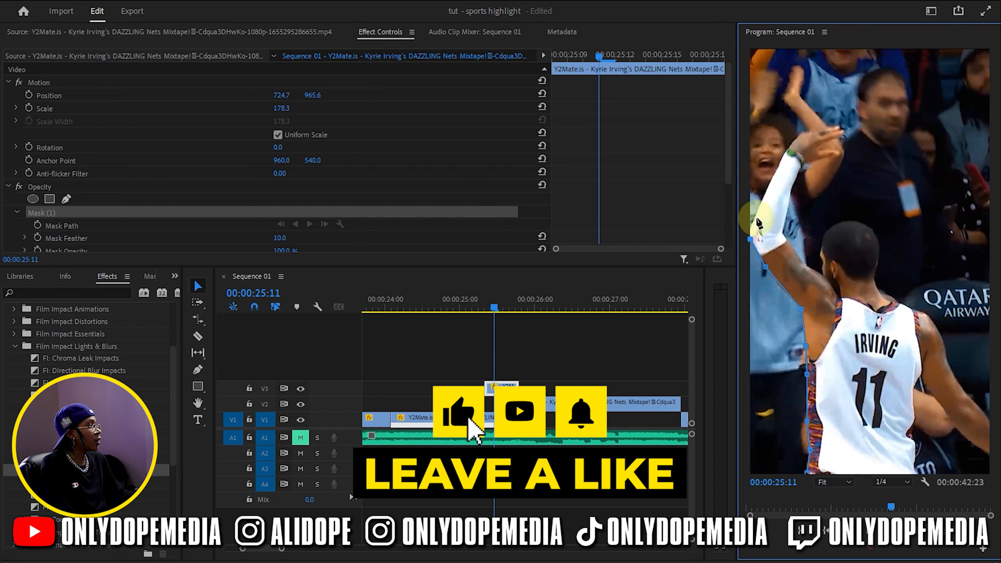
pyautogui.click(779, 166)
pyautogui.click(799, 134)
pyautogui.click(837, 127)
pyautogui.click(854, 134)
pyautogui.moveTo(854, 134); pyautogui.dragTo(847, 133)
pyautogui.click(829, 142)
pyautogui.click(821, 151)
pyautogui.click(840, 150)
pyautogui.click(838, 156)
pyautogui.click(808, 165)
pyautogui.click(796, 179)
pyautogui.click(782, 231)
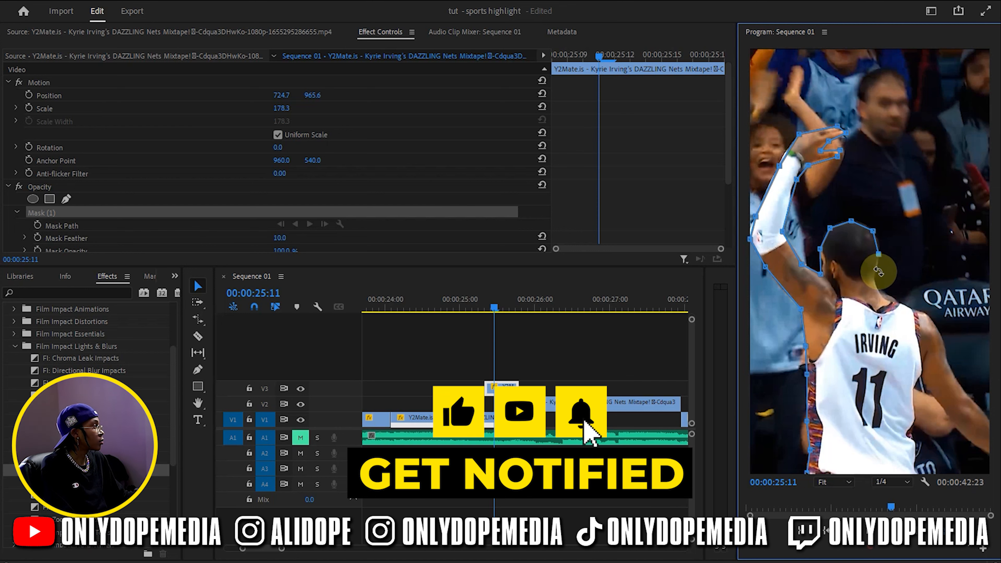
pyautogui.click(990, 419)
pyautogui.click(989, 453)
pyautogui.click(924, 381)
pyautogui.click(915, 426)
pyautogui.click(807, 472)
# Raise the player mask's edge setting by two increments and scrub to 00:00:25:14 to check the cut-out over the background
pyautogui.scroll(-2, 293, 213)
pyautogui.click(287, 237)
pyautogui.press('Up')
pyautogui.press('Up')
pyautogui.click(490, 315)
pyautogui.moveTo(490, 308)
pyautogui.mouseDown()
pyautogui.moveTo(457, 305)
pyautogui.moveTo(537, 307)
pyautogui.moveTo(479, 314)
pyautogui.moveTo(566, 320)
pyautogui.moveTo(482, 320)
pyautogui.moveTo(520, 319)
pyautogui.moveTo(505, 321)
pyautogui.mouseUp()
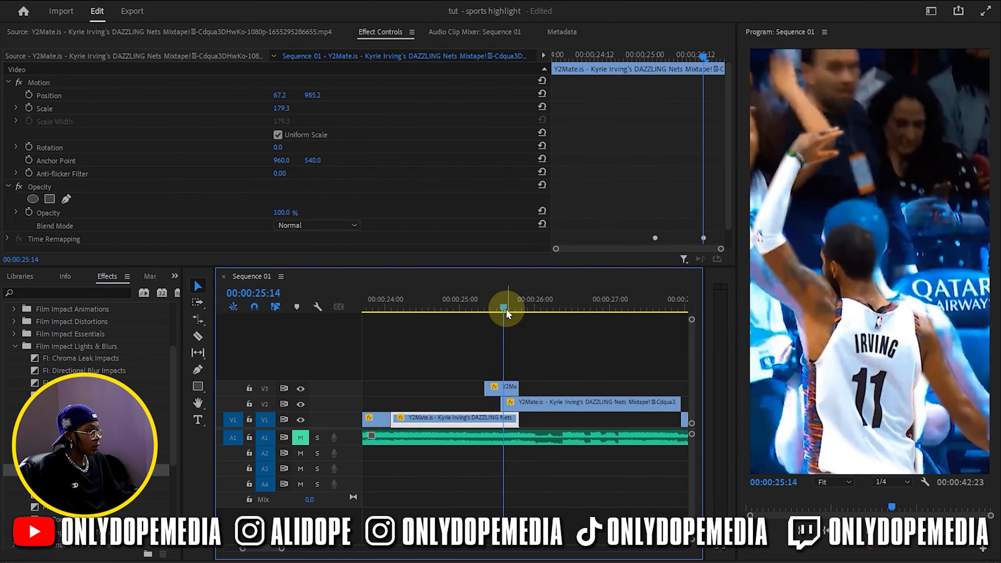
# Cut the V2 celebration clip at 00:00:25:19, where the V1 clip ends
pyautogui.click(525, 391)
pyautogui.click(525, 408)
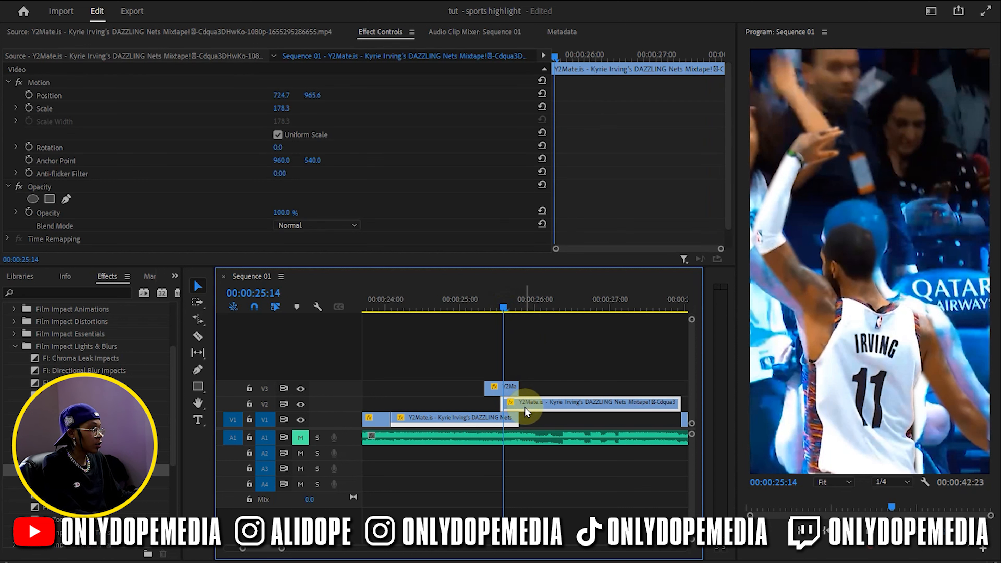
pyautogui.press('=')
pyautogui.moveTo(521, 307); pyautogui.dragTo(553, 307)
pyautogui.click(552, 410)
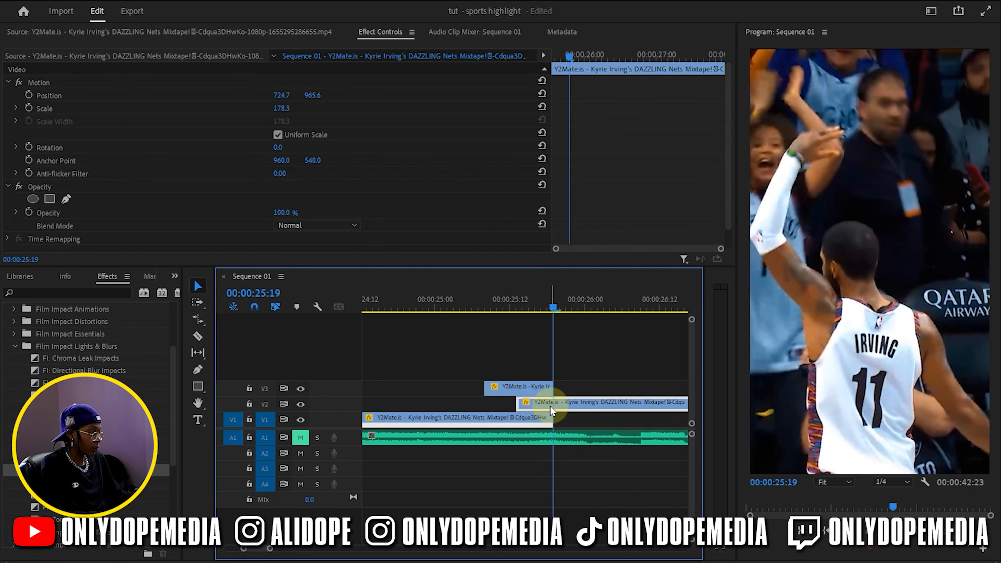
pyautogui.hotkey('ctrl', 'k')
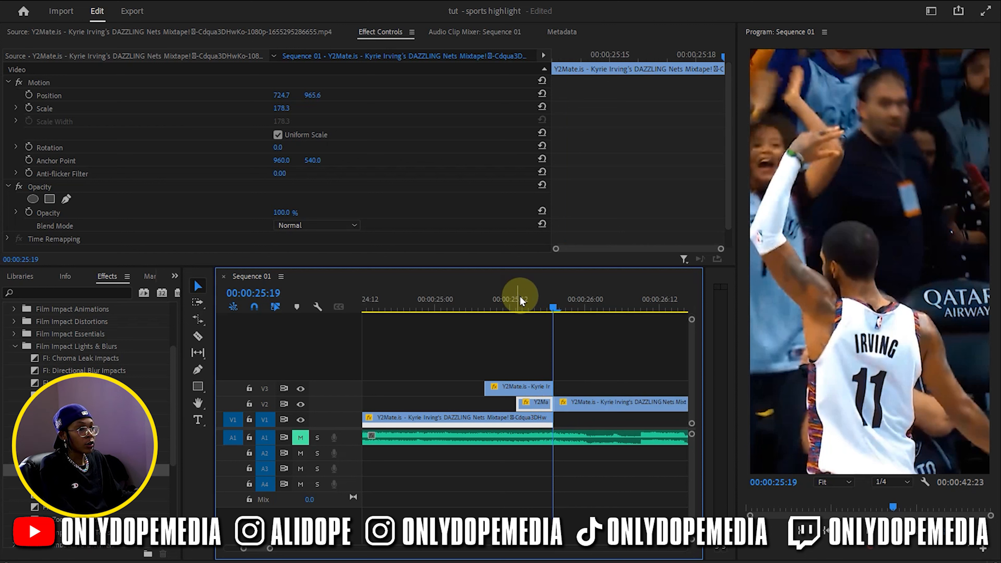
# Apply the Offset effect to the short V2 piece beneath the frozen player and collapse its Motion and Opacity settings
pyautogui.click(59, 290)
pyautogui.write('off')
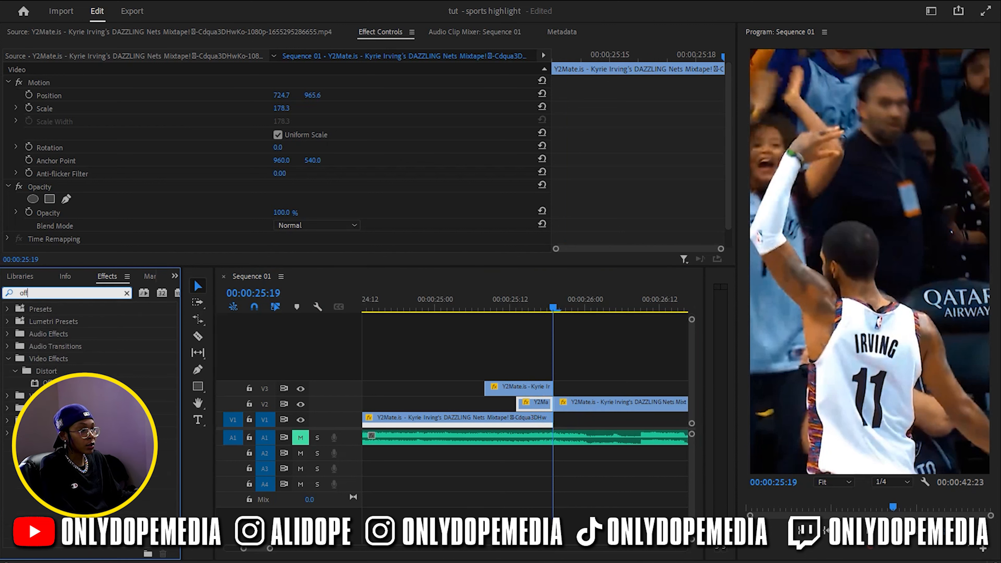
pyautogui.moveTo(73, 382); pyautogui.dragTo(527, 405)
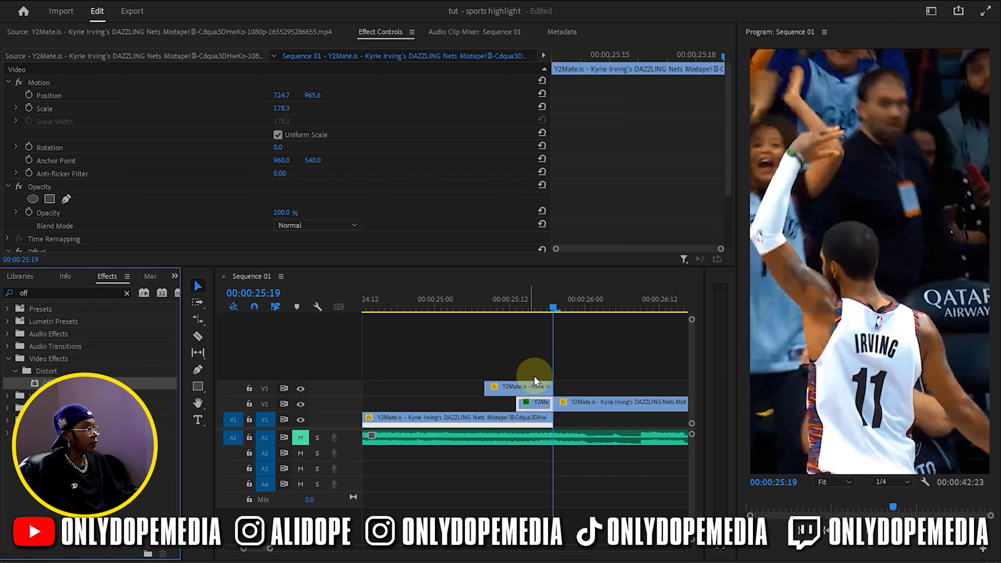
pyautogui.moveTo(553, 307); pyautogui.dragTo(520, 314)
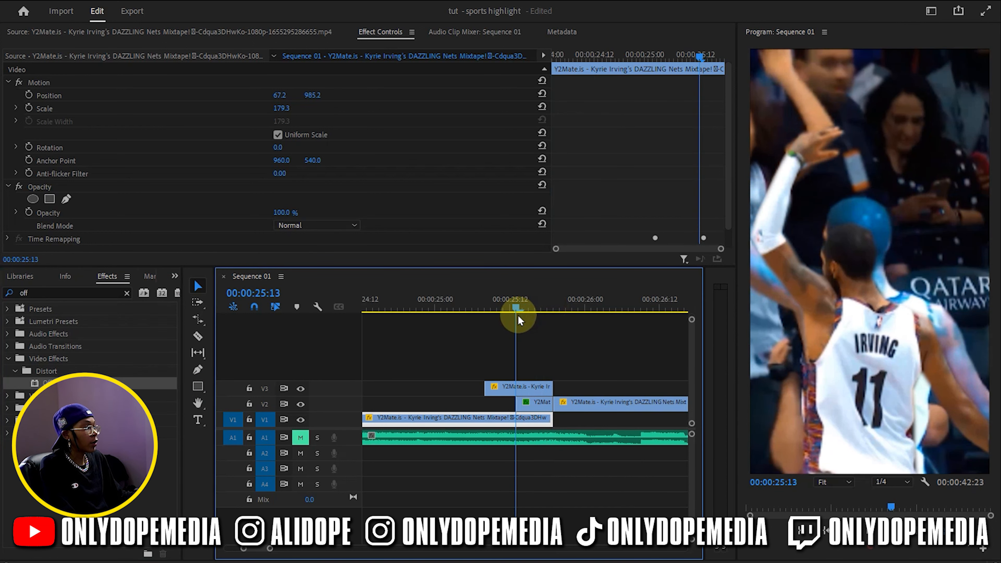
pyautogui.click(532, 403)
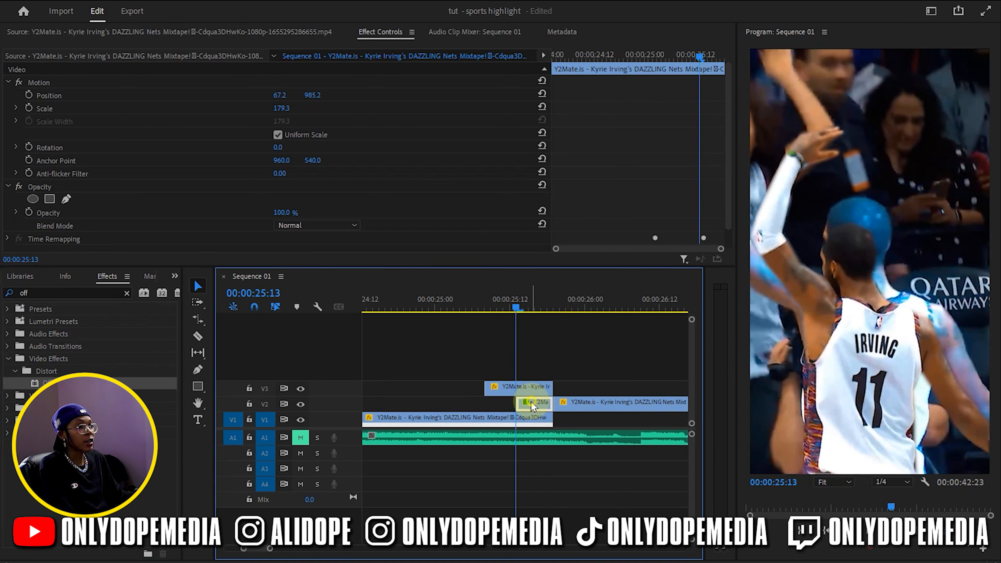
pyautogui.click(9, 186)
pyautogui.click(8, 83)
pyautogui.click(88, 123)
pyautogui.click(94, 148)
# Keyframe Offset's Shift Center To at 00:00:25:19, and set its horizontal value to -4844.0 at 00:00:25:13
pyautogui.click(551, 304)
pyautogui.moveTo(553, 303); pyautogui.dragTo(554, 303)
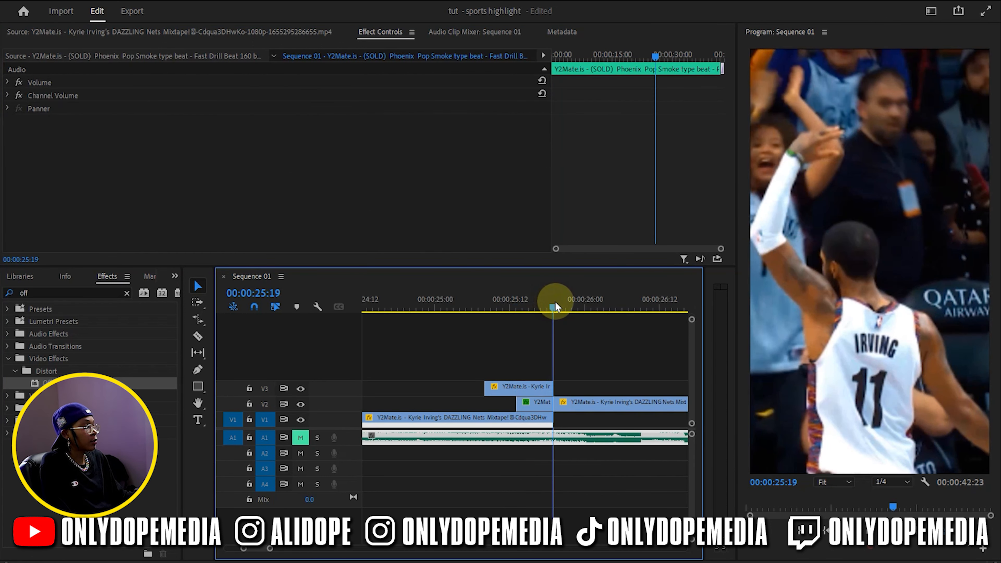
pyautogui.click(535, 405)
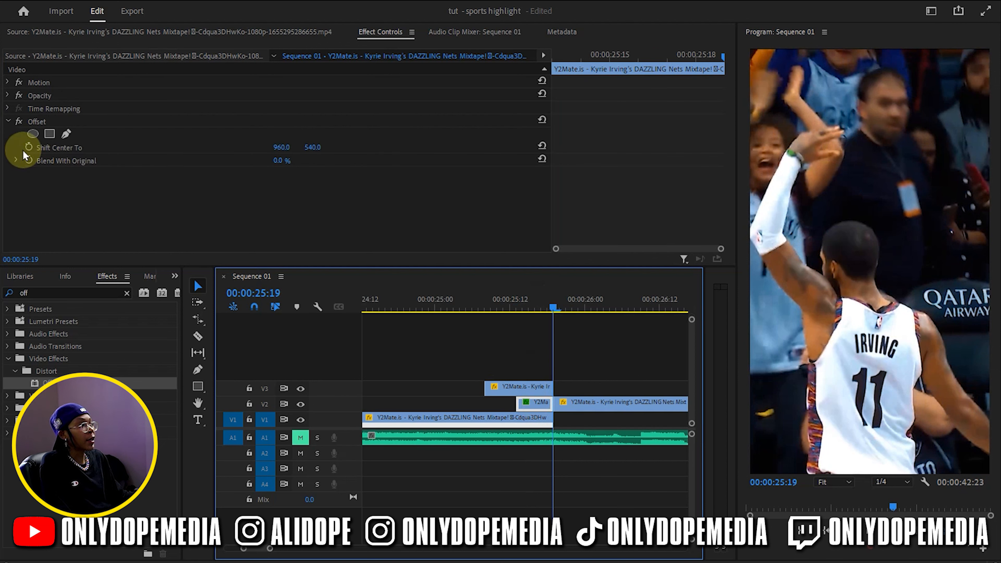
pyautogui.click(28, 148)
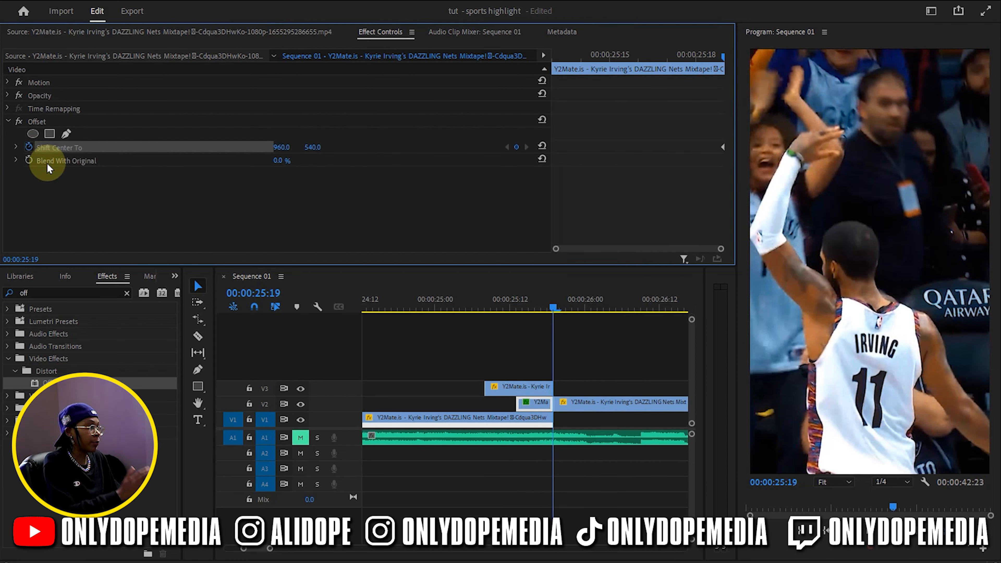
pyautogui.moveTo(524, 305); pyautogui.dragTo(517, 306)
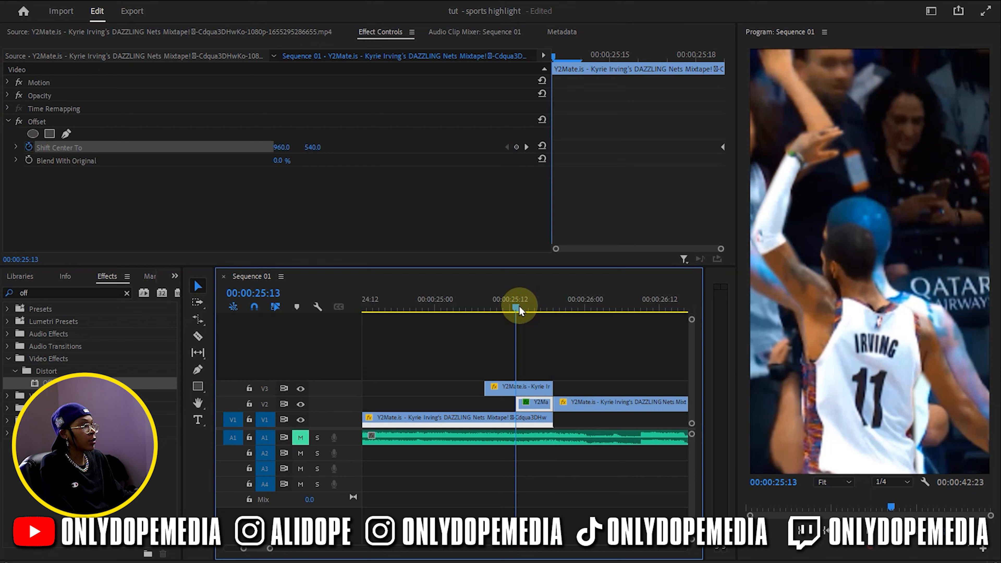
pyautogui.moveTo(289, 149); pyautogui.dragTo(75, 149)
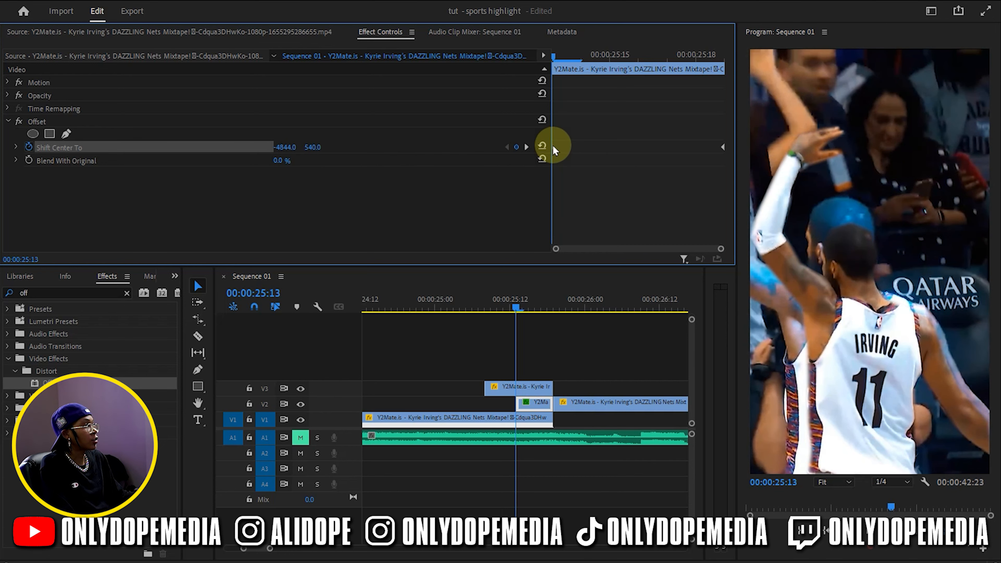
# Smooth the temporal interpolation of both Shift Center To keyframes, using Ease Out on the one at 00:00:25:19, and save the project
pyautogui.rightClick(553, 146)
pyautogui.moveTo(645, 256)
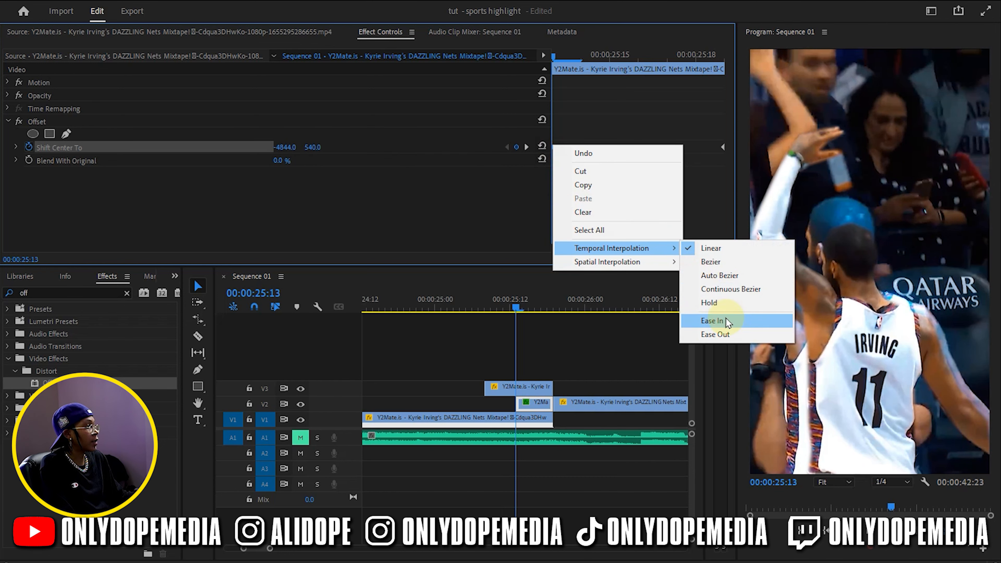
pyautogui.click(711, 261)
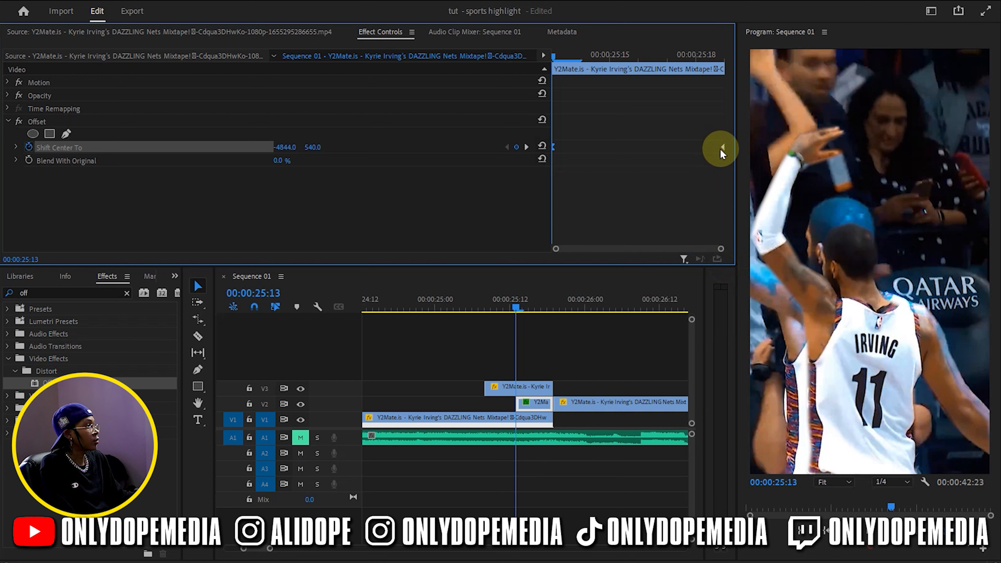
pyautogui.rightClick(720, 149)
pyautogui.moveTo(757, 253)
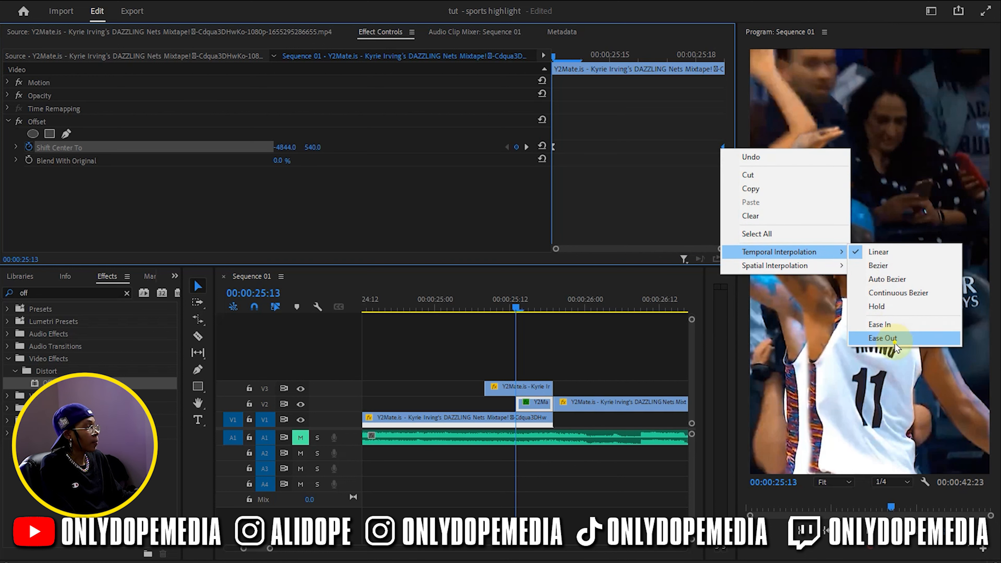
pyautogui.click(883, 338)
pyautogui.click(596, 345)
pyautogui.hotkey('ctrl', 's')
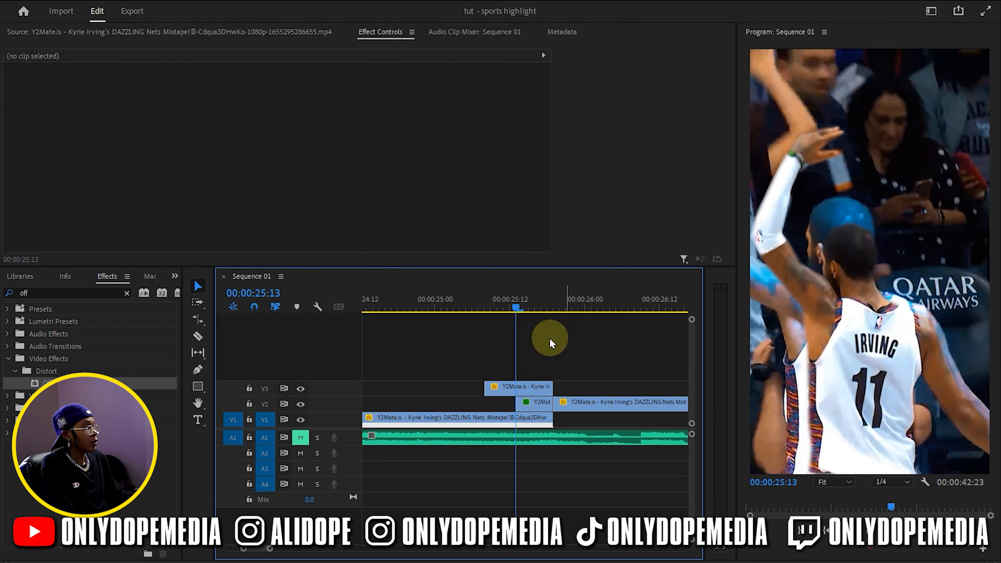
# Scrub the Offset animation to 00:00:25:16 and undo the last three keyframe changes on the short V2 piece
pyautogui.moveTo(484, 303); pyautogui.dragTo(536, 331)
pyautogui.click(541, 404)
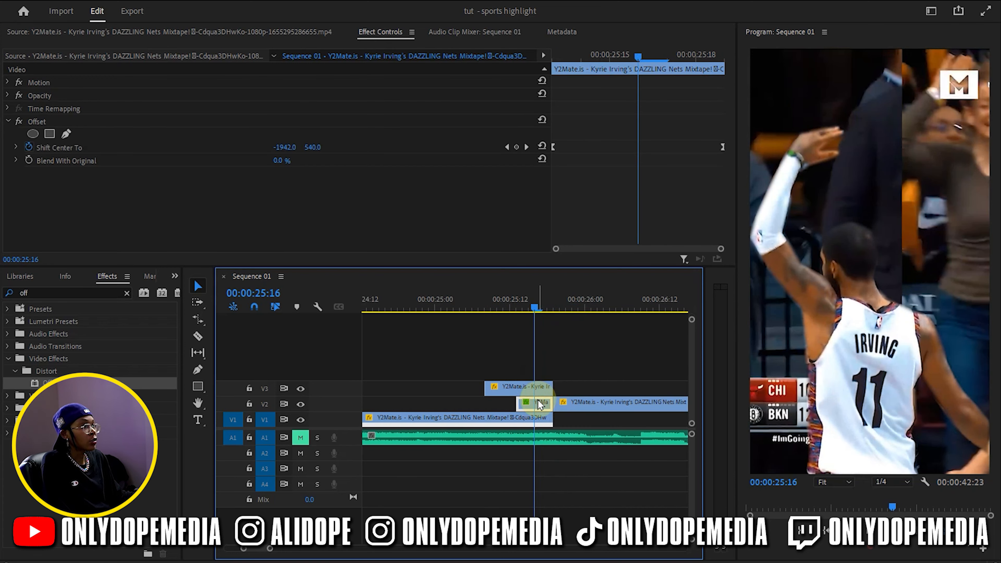
pyautogui.hotkey('ctrl', 'z')
pyautogui.hotkey('ctrl', 'z')
pyautogui.hotkey('ctrl', 'z')
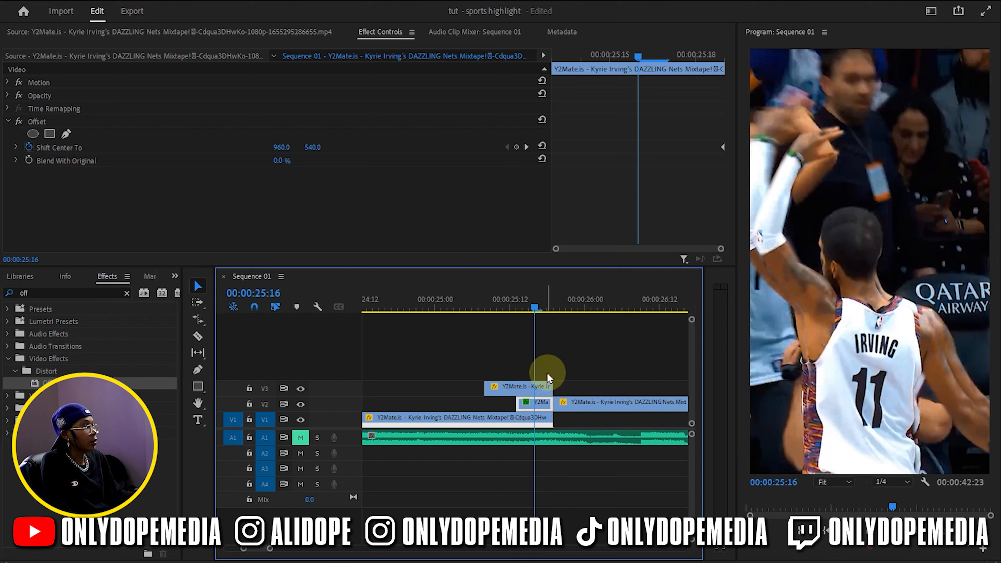
# Return to 00:00:25:14 and remove the Offset effect from the short V2 piece
pyautogui.moveTo(537, 313); pyautogui.dragTo(525, 312)
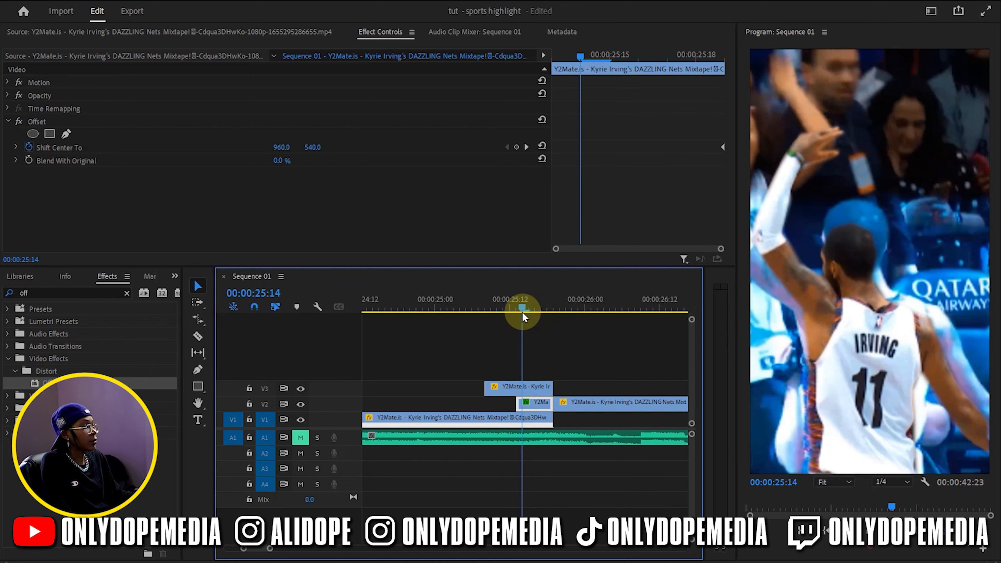
pyautogui.click(617, 304)
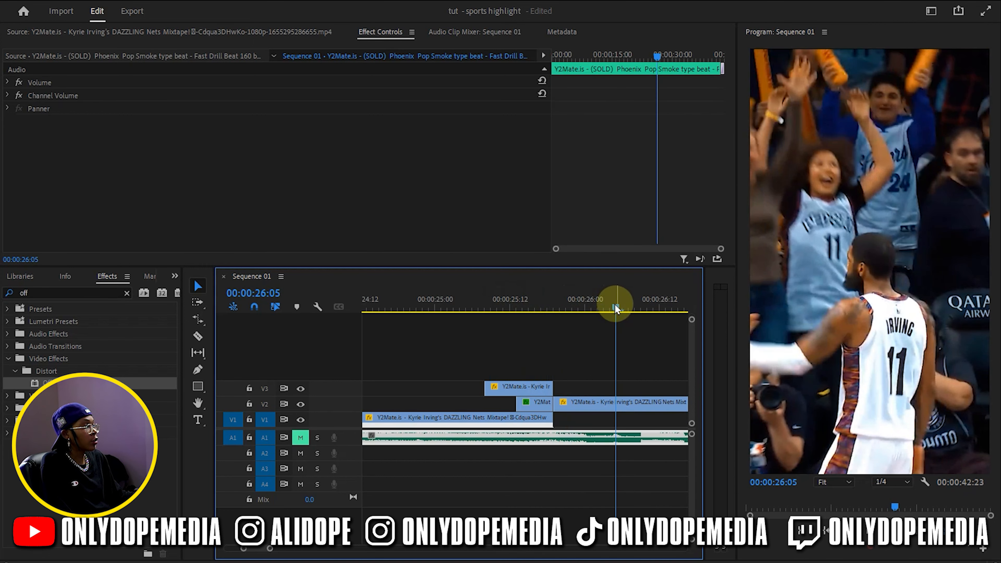
pyautogui.click(523, 310)
pyautogui.click(541, 404)
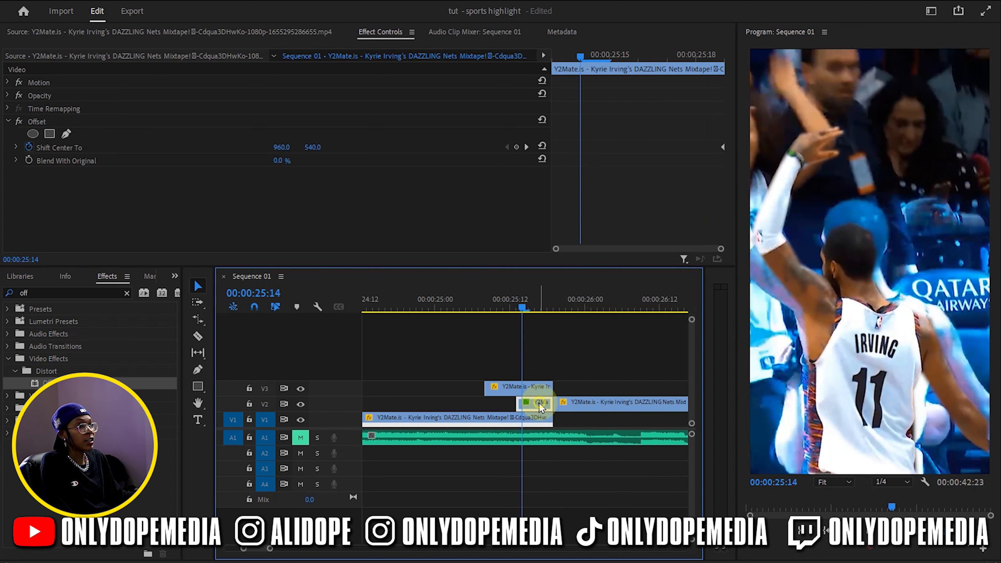
pyautogui.click(201, 123)
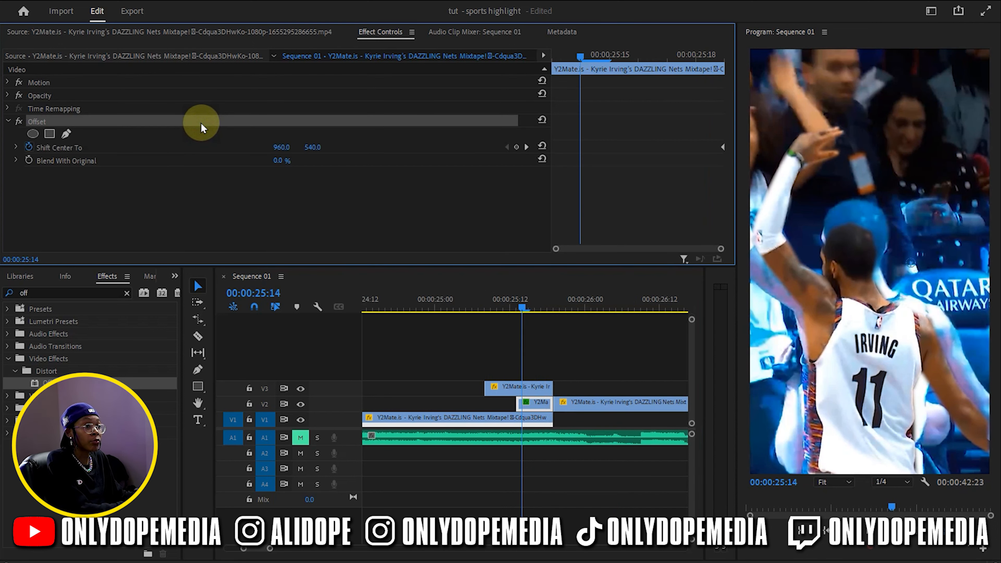
pyautogui.press('Delete')
# Search the effects for "roll" and apply the FI: Roll Impacts transition to the short V2 piece beneath the frozen player
pyautogui.click(66, 292)
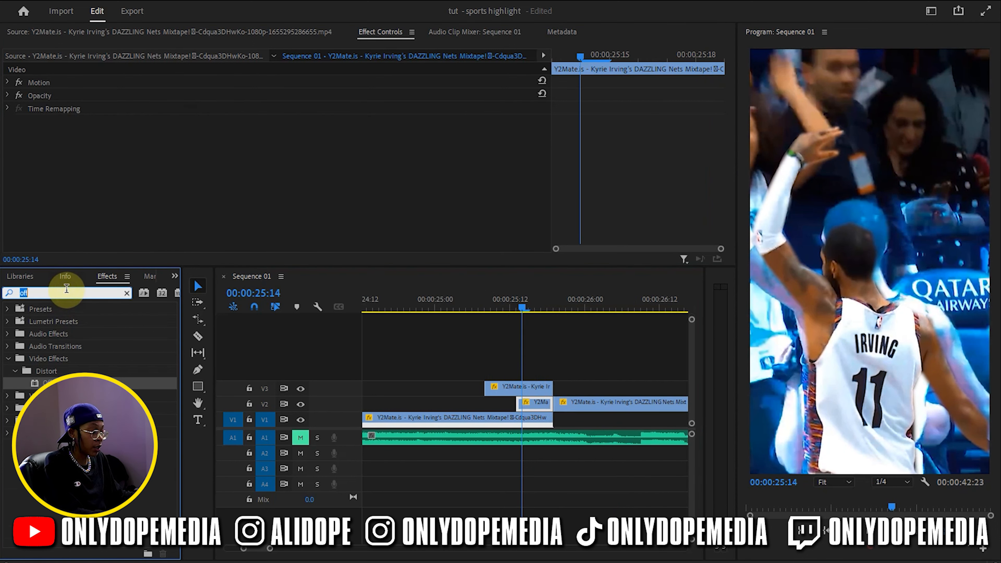
pyautogui.write('roll')
pyautogui.click(66, 292)
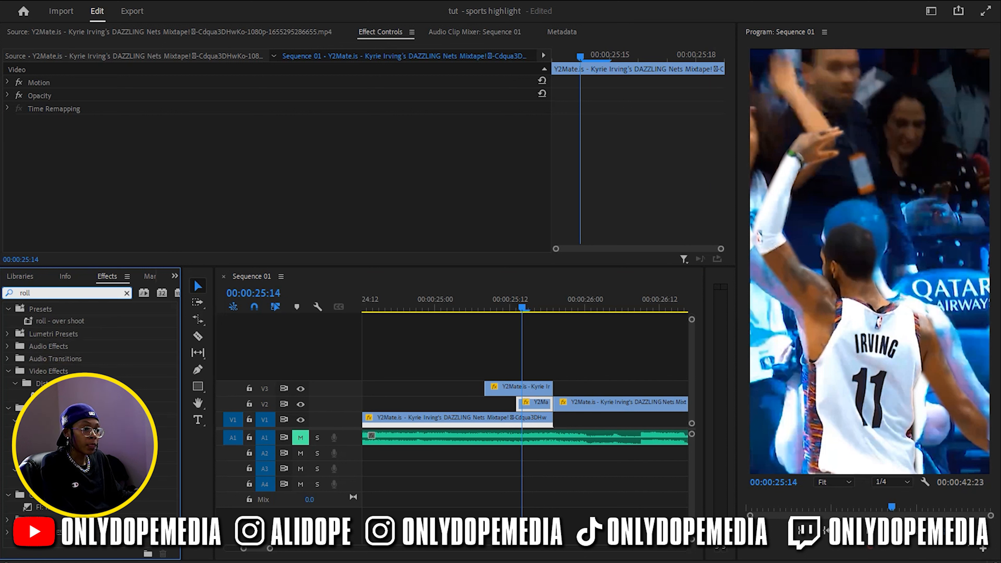
pyautogui.moveTo(51, 433); pyautogui.dragTo(552, 409)
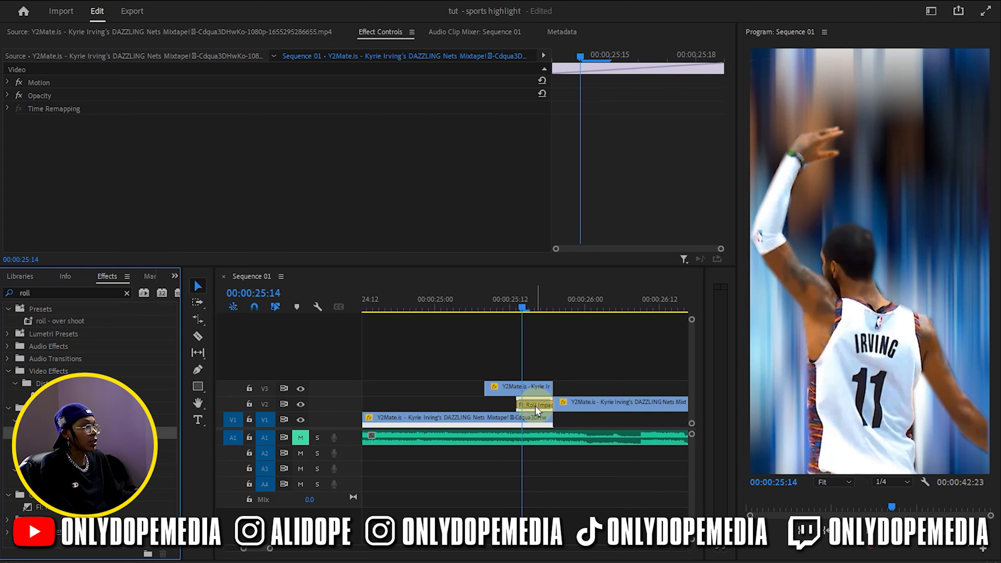
# Set the direction of the Roll Impacts transition on the short V2 piece to Left and save the project
pyautogui.click(535, 406)
pyautogui.scroll(-5, 430, 209)
pyautogui.click(320, 196)
pyautogui.click(322, 226)
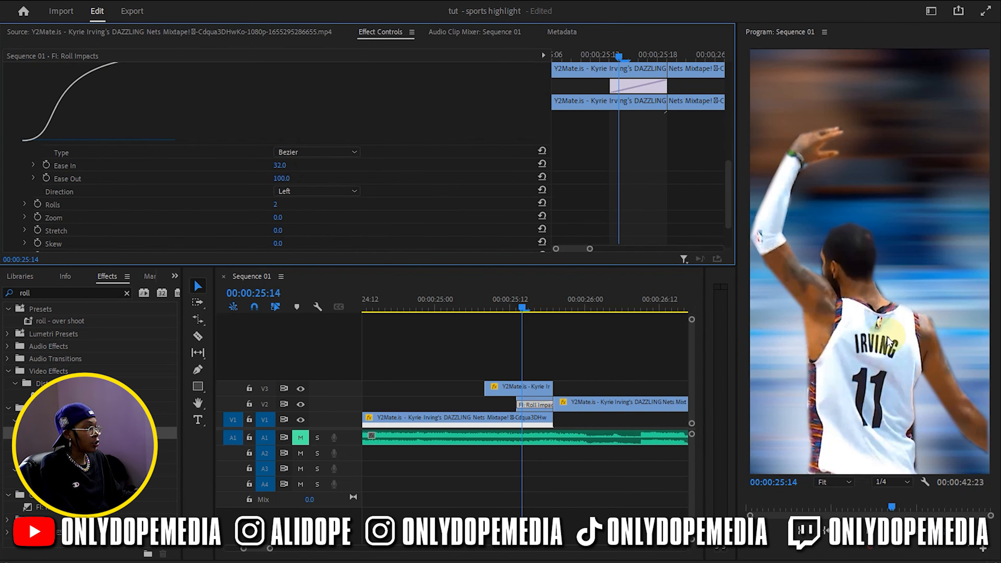
pyautogui.click(561, 351)
pyautogui.hotkey('ctrl', 's')
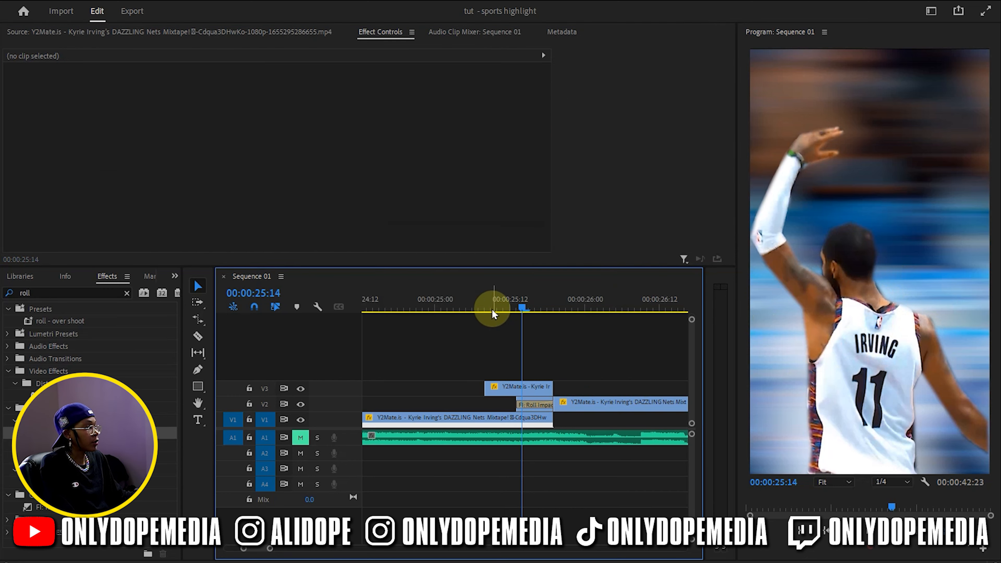
# Search the effects for "push" and apply the FI: Push Impacts transition to the start of the frozen player clip on V3
pyautogui.click(457, 310)
pyautogui.moveTo(458, 311); pyautogui.dragTo(491, 340)
pyautogui.click(498, 388)
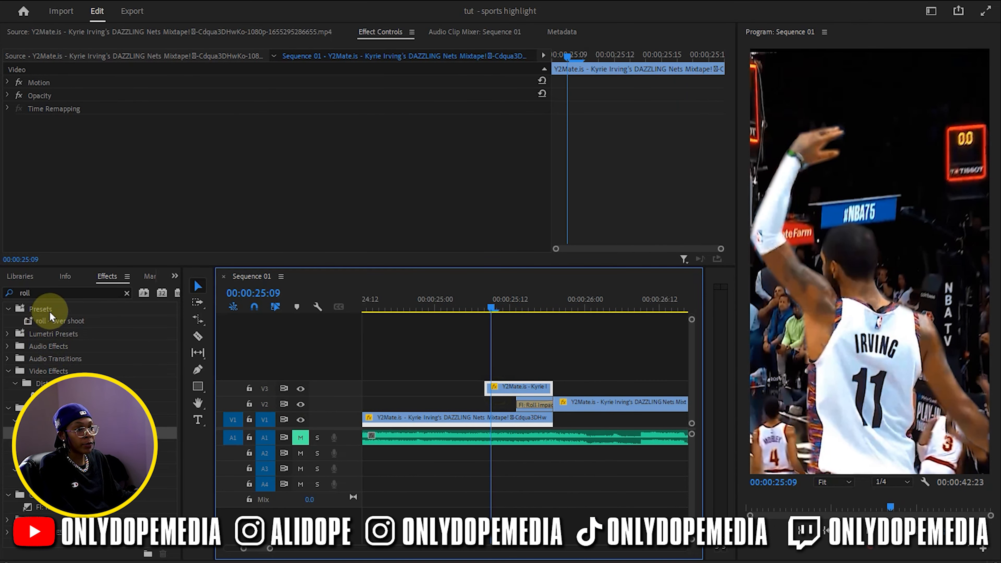
pyautogui.doubleClick(55, 295)
pyautogui.write('push')
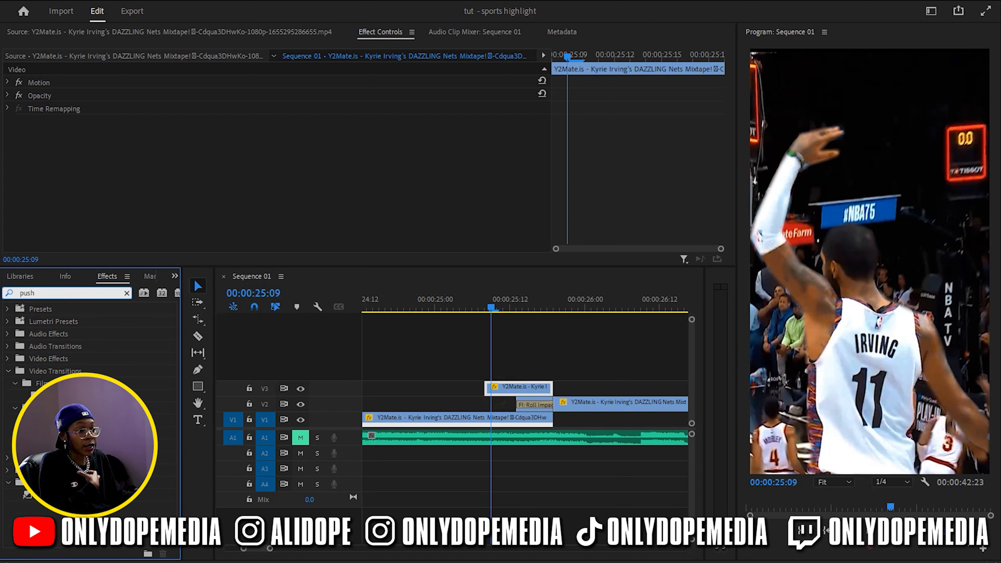
pyautogui.moveTo(26, 495); pyautogui.dragTo(498, 390)
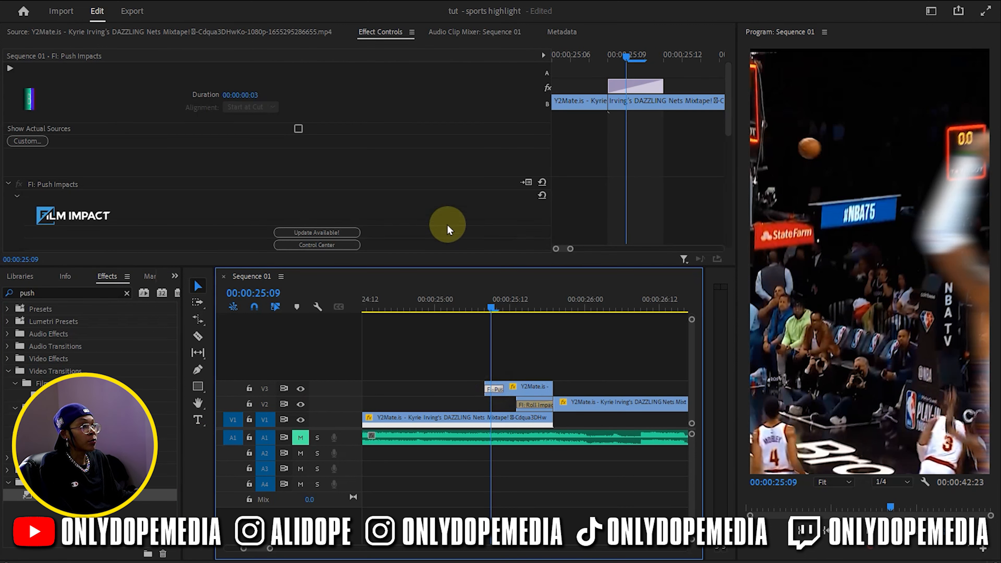
# Randomize the Push Impacts transition settings with Surprise Me and set its direction to Up
pyautogui.scroll(-3, 445, 219)
pyautogui.click(301, 237)
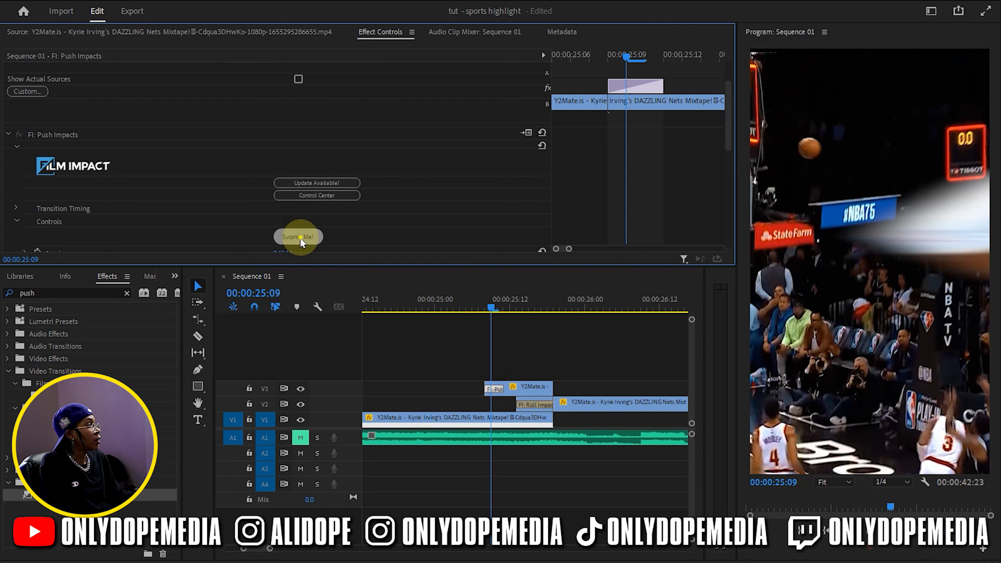
pyautogui.click(301, 238)
pyautogui.scroll(-10, 375, 226)
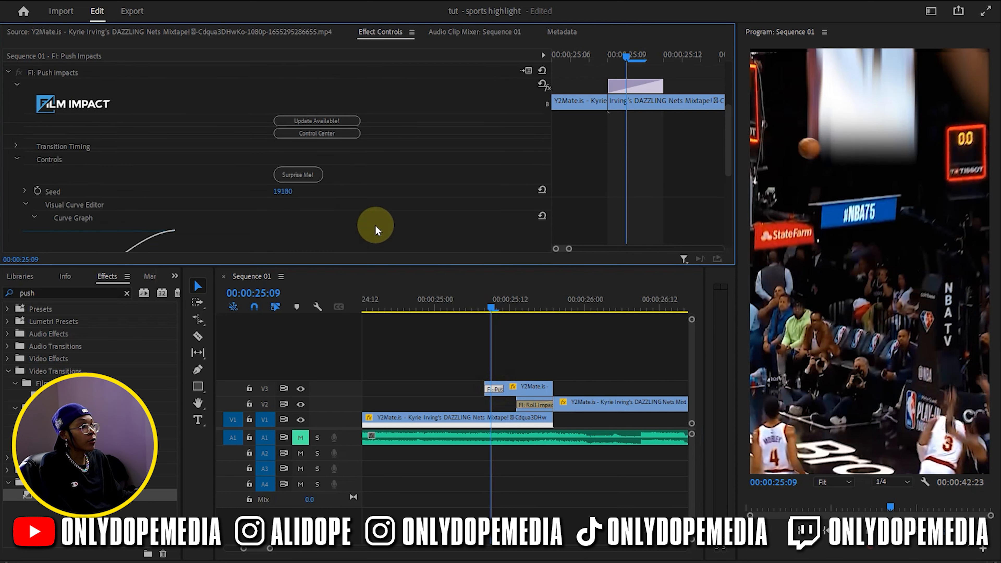
pyautogui.click(342, 230)
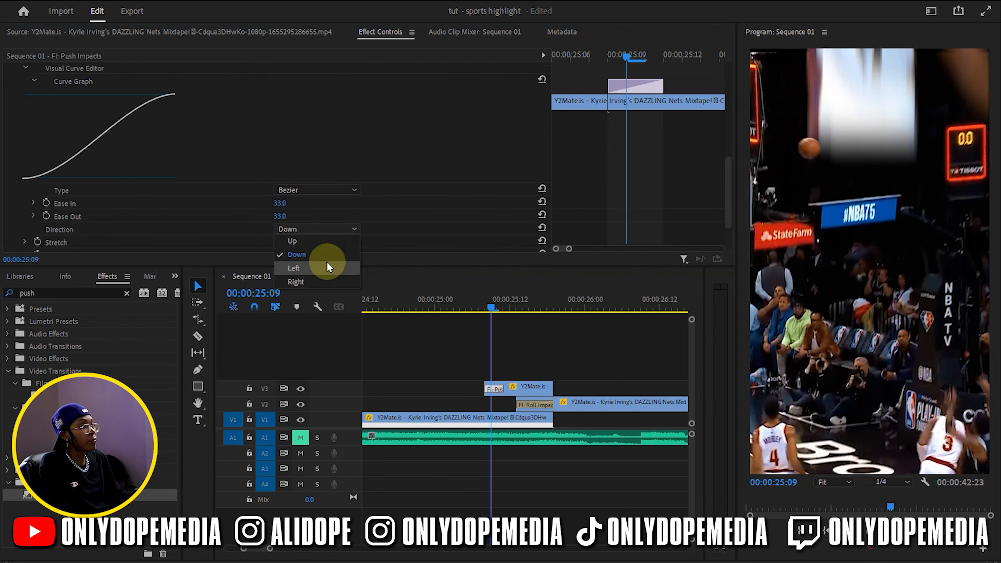
pyautogui.click(326, 243)
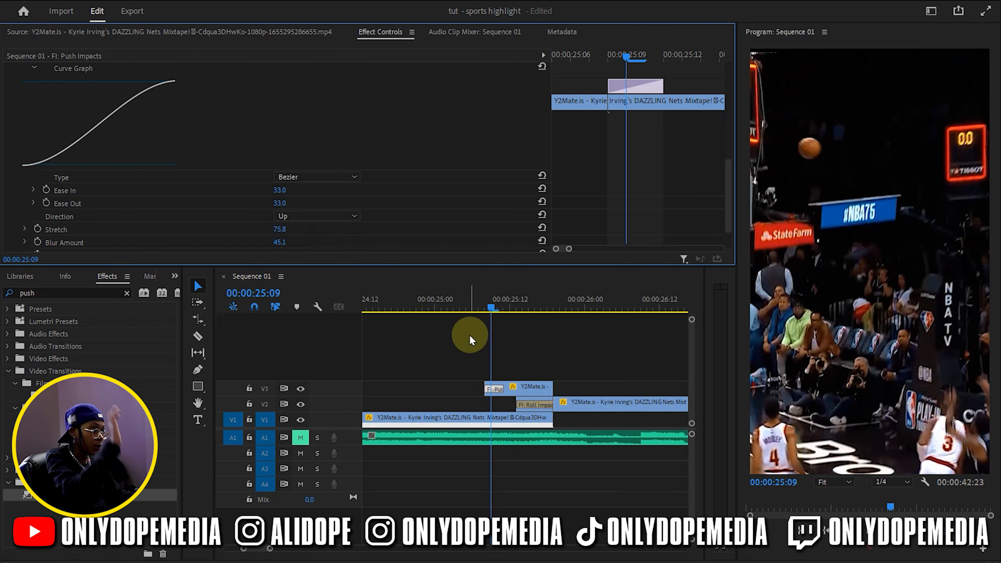
# Scrub through the push and roll transitions up to 00:00:25:21 to review the freeze-frame sequence
pyautogui.click(455, 344)
pyautogui.click(460, 300)
pyautogui.moveTo(461, 300); pyautogui.dragTo(559, 304)
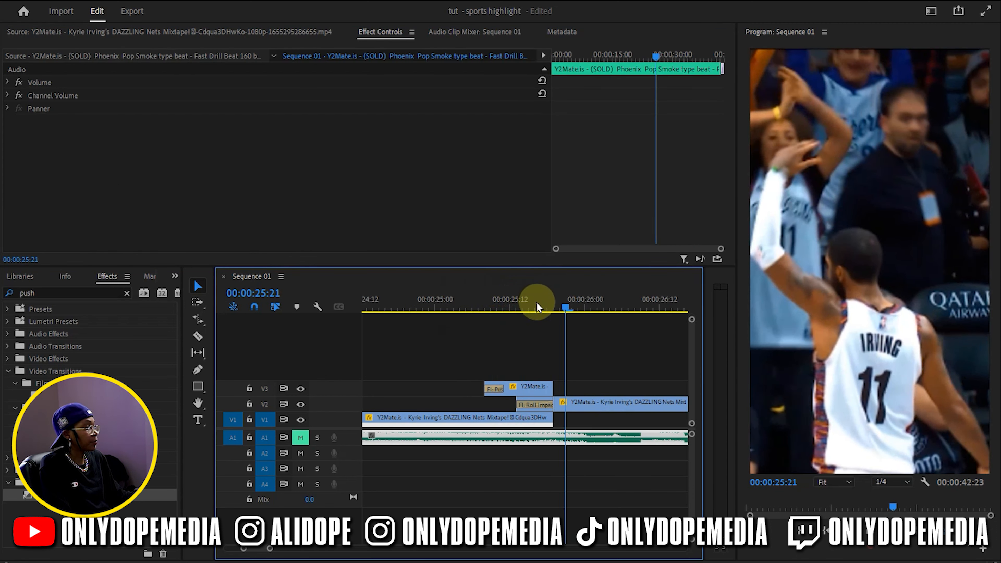
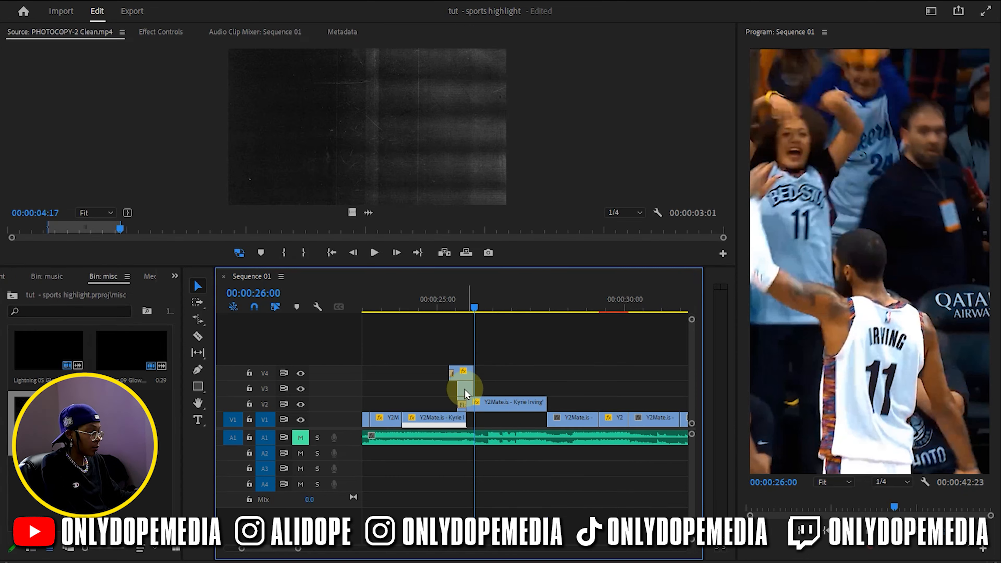
# Fit the PHOTOCOPY-2 Clean.mp4 overlay on V3 between the Roll Impacts transition's start and the end of the frozen player clip
pyautogui.moveTo(463, 385); pyautogui.dragTo(489, 386)
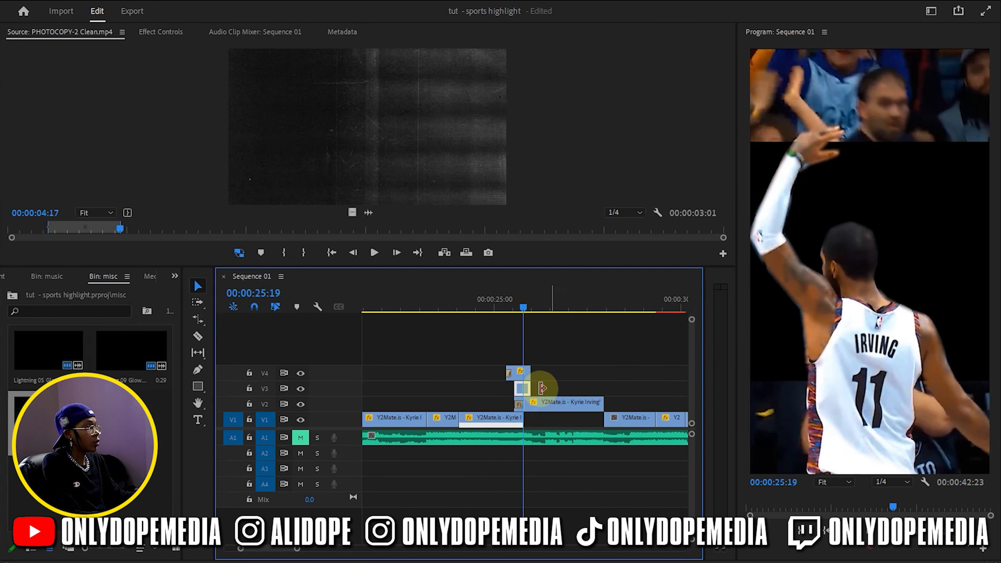
pyautogui.moveTo(532, 385)
pyautogui.mouseDown()
pyautogui.moveTo(570, 391)
pyautogui.moveTo(540, 390)
pyautogui.mouseUp()
pyautogui.press('v')
# Set the rotation of the PHOTOCOPY-2 Clean.mp4 overlay to 90°
pyautogui.click(166, 31)
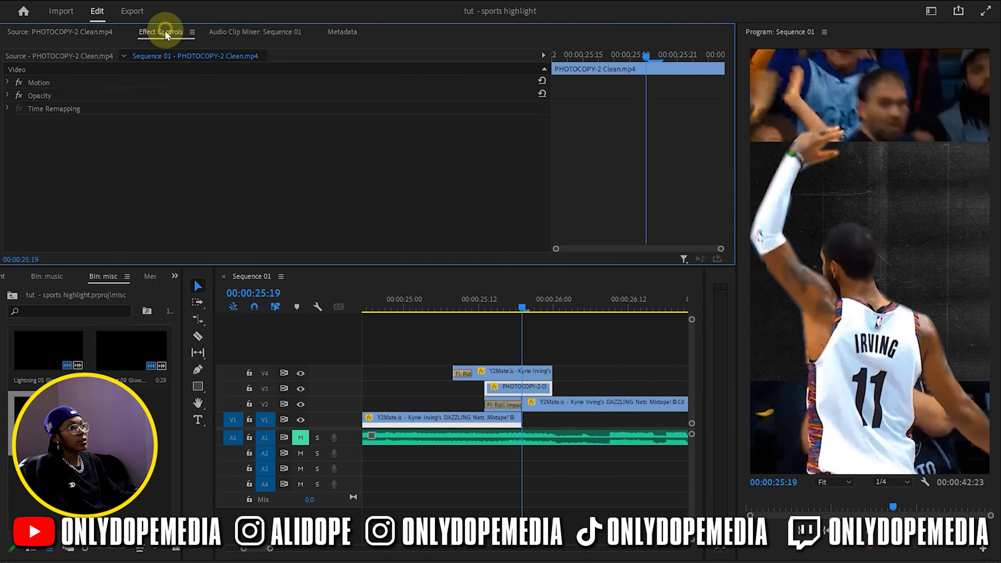
pyautogui.click(9, 81)
pyautogui.click(287, 147)
pyautogui.write('90')
pyautogui.press('Return')
# Try the Linear Dodge (Add), Overlay, Lighten and Screen blend modes on the PHOTOCOPY-2 Clean.mp4 overlay
pyautogui.click(8, 187)
pyautogui.click(351, 225)
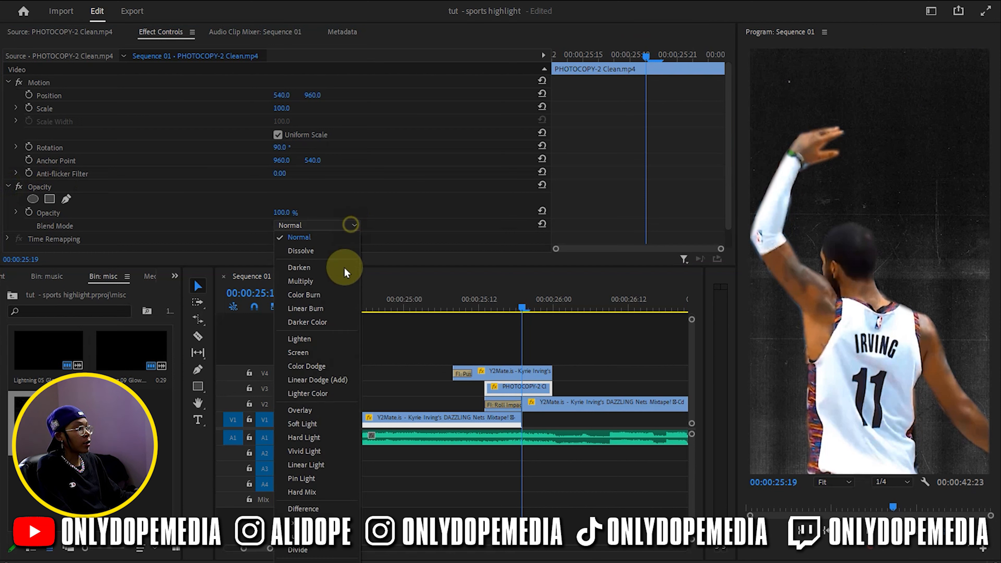
pyautogui.click(331, 383)
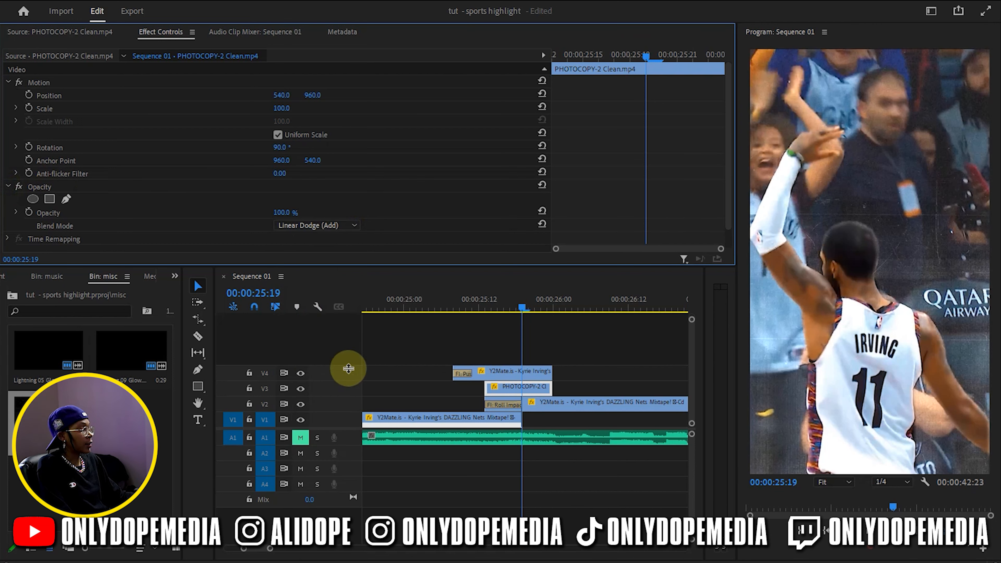
pyautogui.click(323, 223)
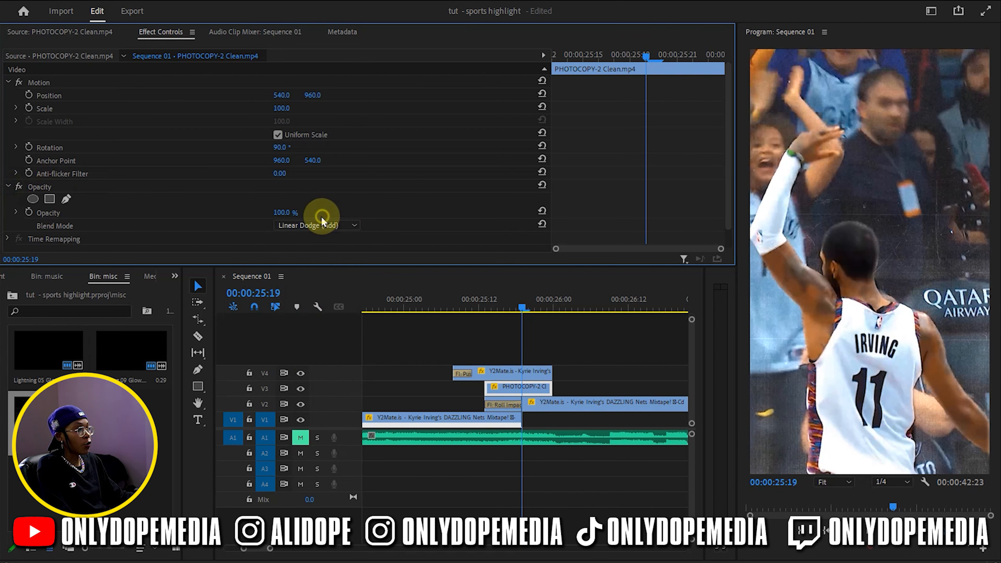
pyautogui.click(322, 416)
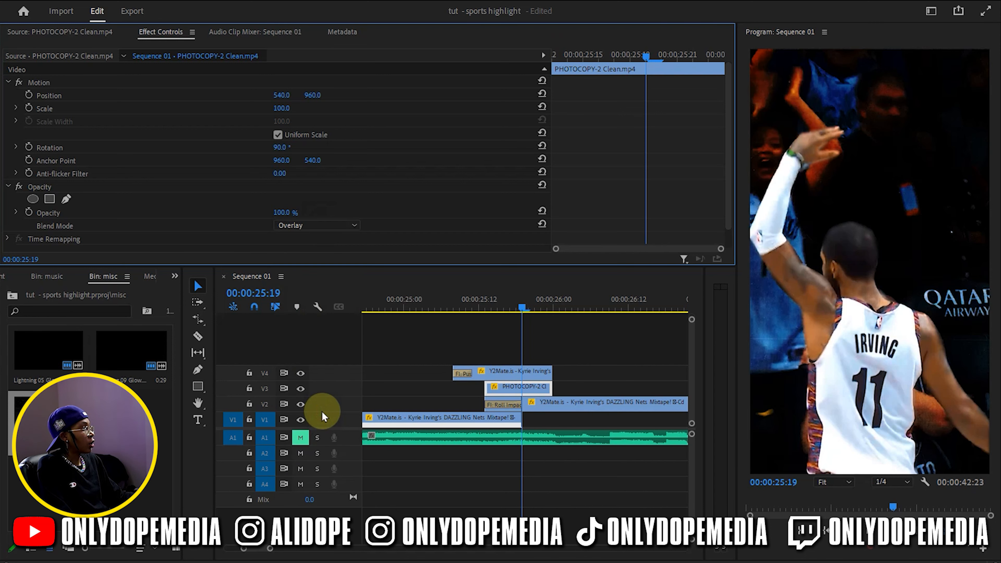
pyautogui.click(309, 226)
pyautogui.click(321, 335)
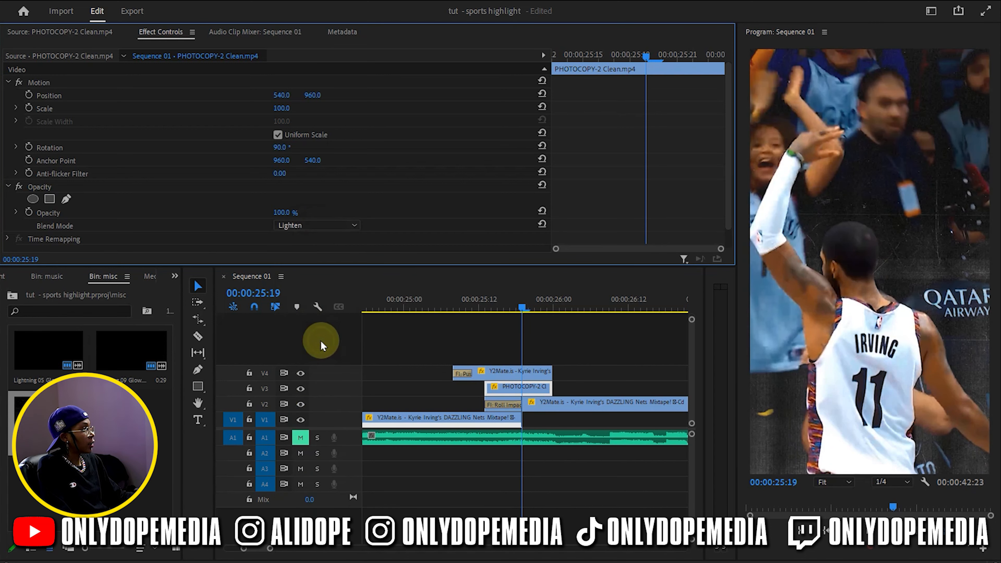
pyautogui.click(347, 225)
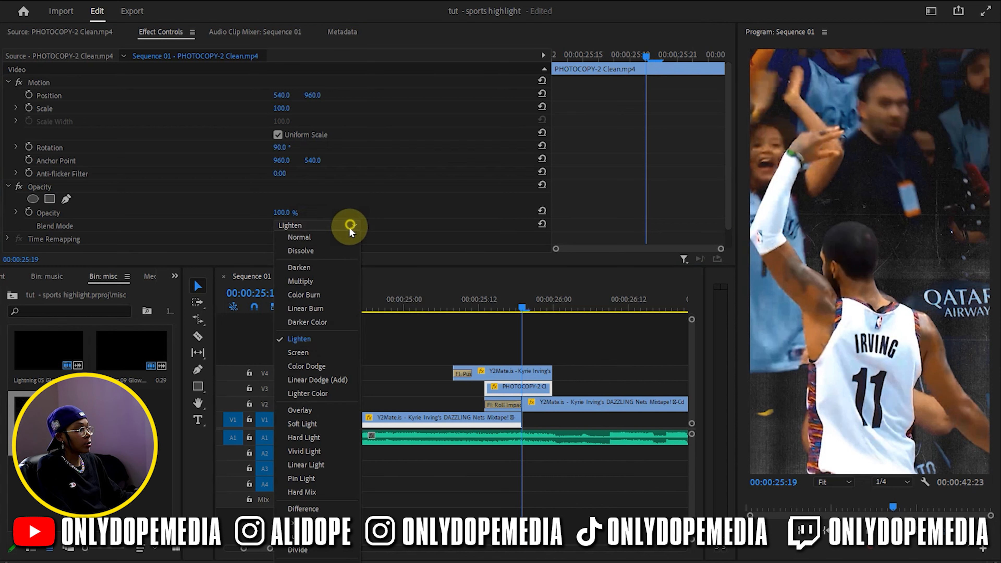
pyautogui.click(343, 353)
# Set the blend mode of the PHOTOCOPY-2 Clean.mp4 overlay to Lighten and save the project
pyautogui.click(342, 226)
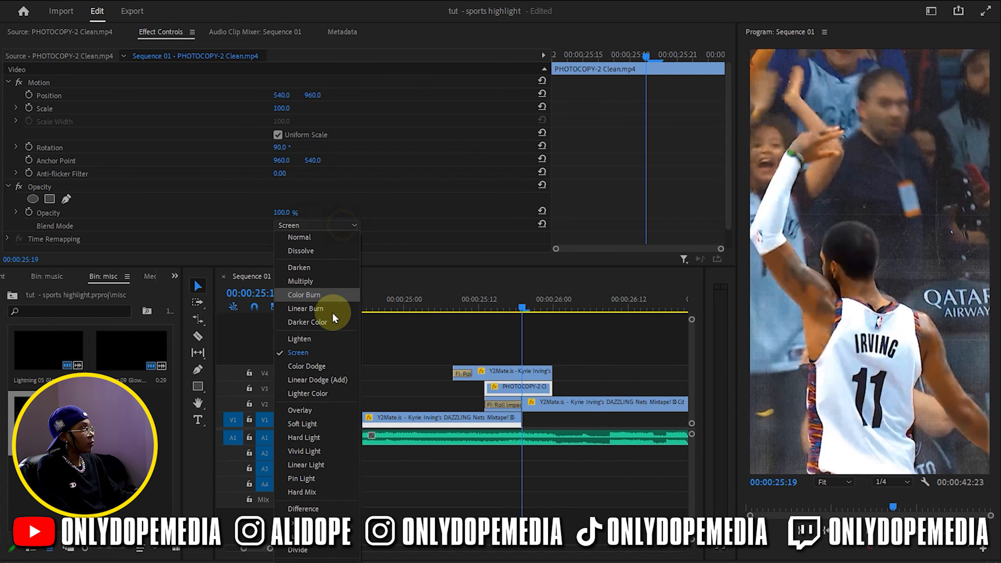
pyautogui.click(331, 340)
pyautogui.click(535, 351)
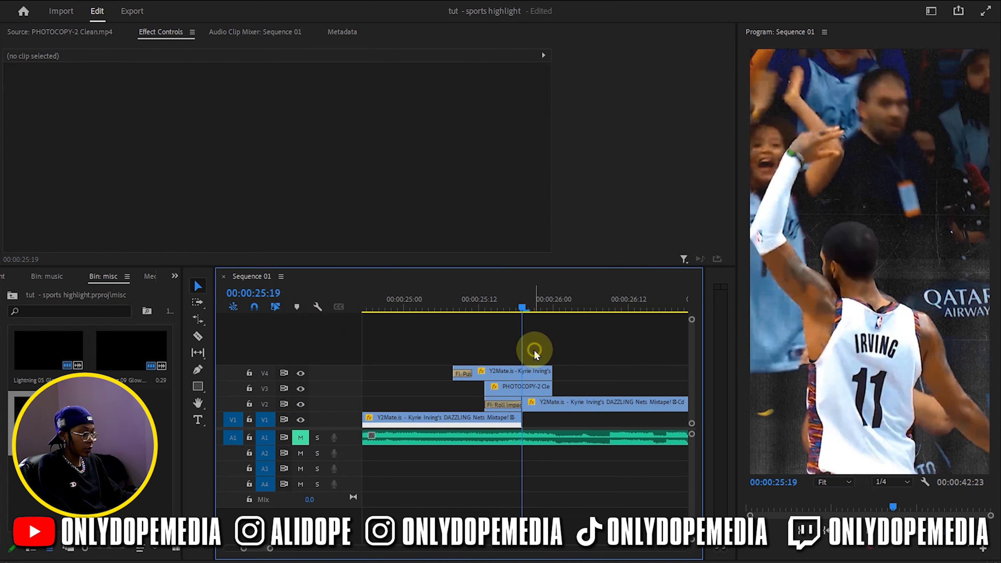
pyautogui.hotkey('ctrl', 's')
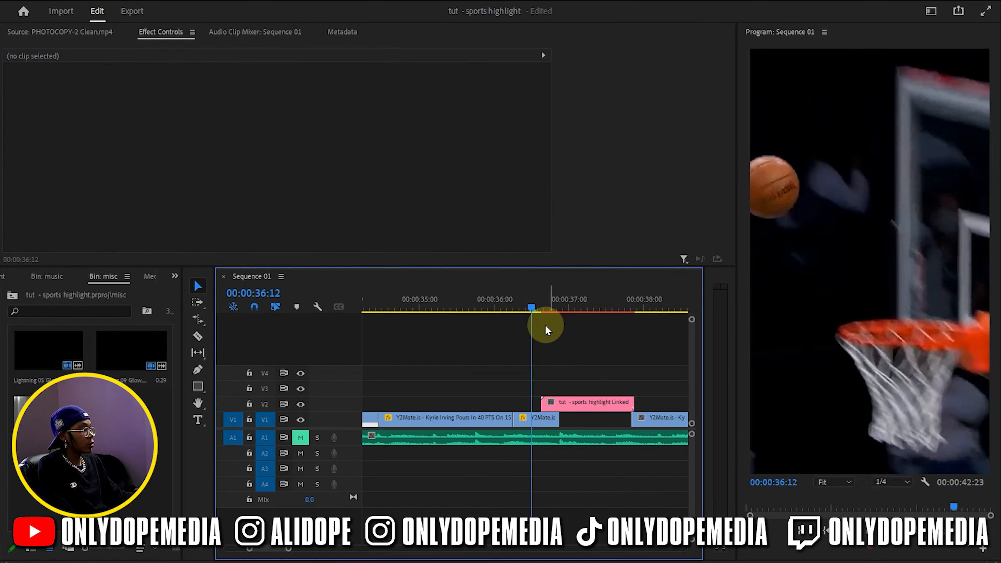
# Cut the short V1 shot clip where the V2 linked comp starts and replace its first part with an After Effects composition
pyautogui.click(532, 309)
pyautogui.moveTo(531, 312); pyautogui.dragTo(541, 307)
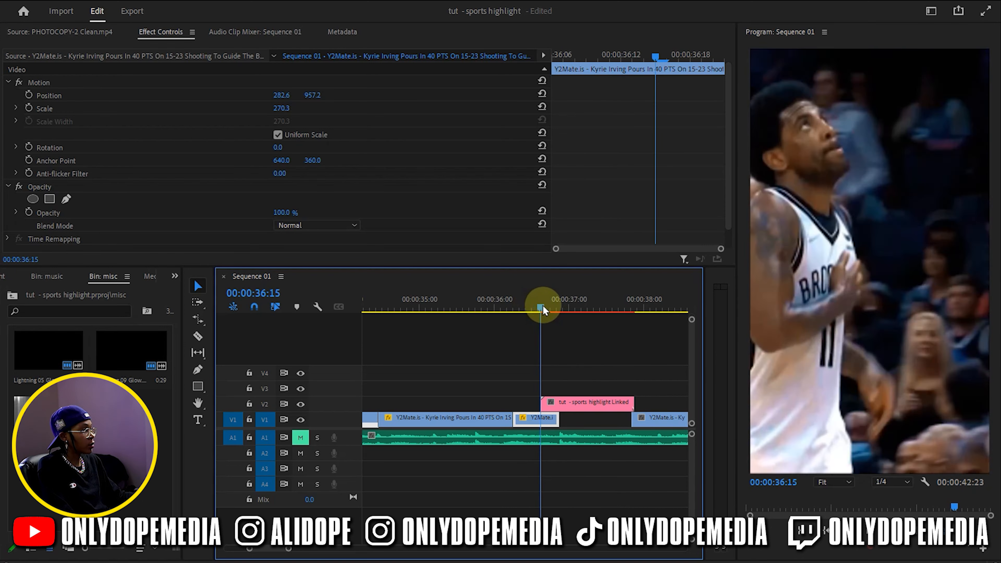
pyautogui.rightClick(541, 425)
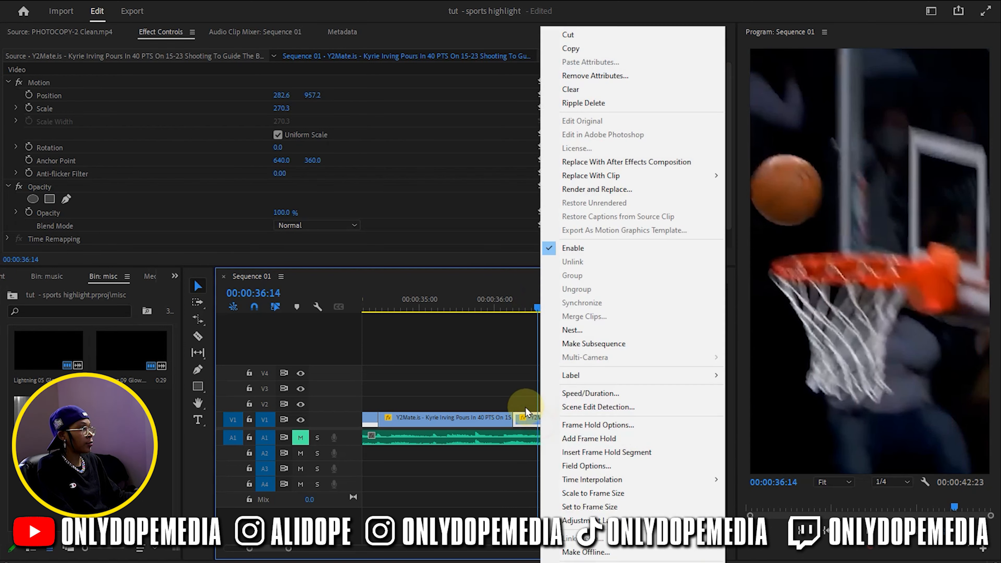
pyautogui.click(574, 165)
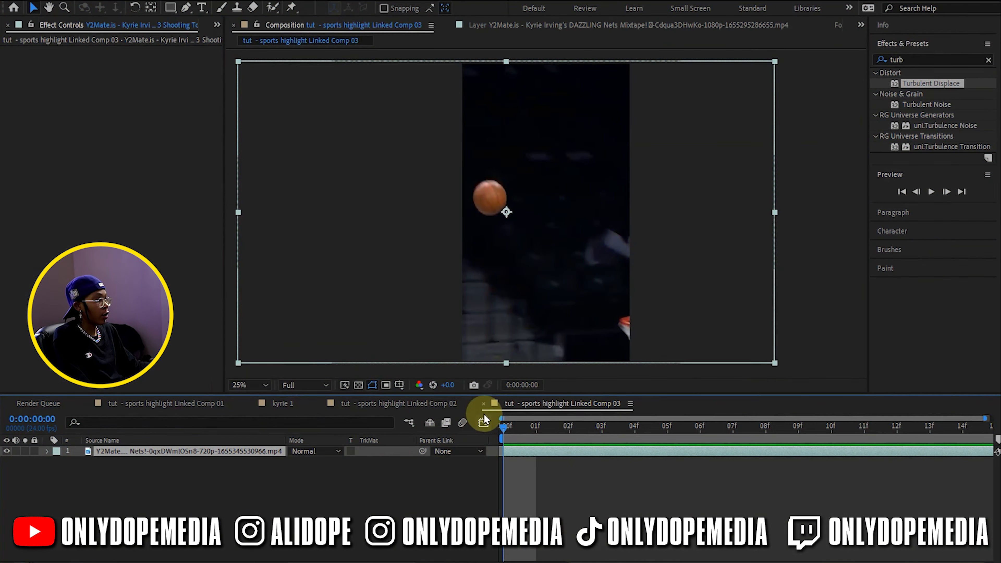
# In After Effects, set the frame rate of Linked Comp 03 to 59.94 fps
pyautogui.click(629, 403)
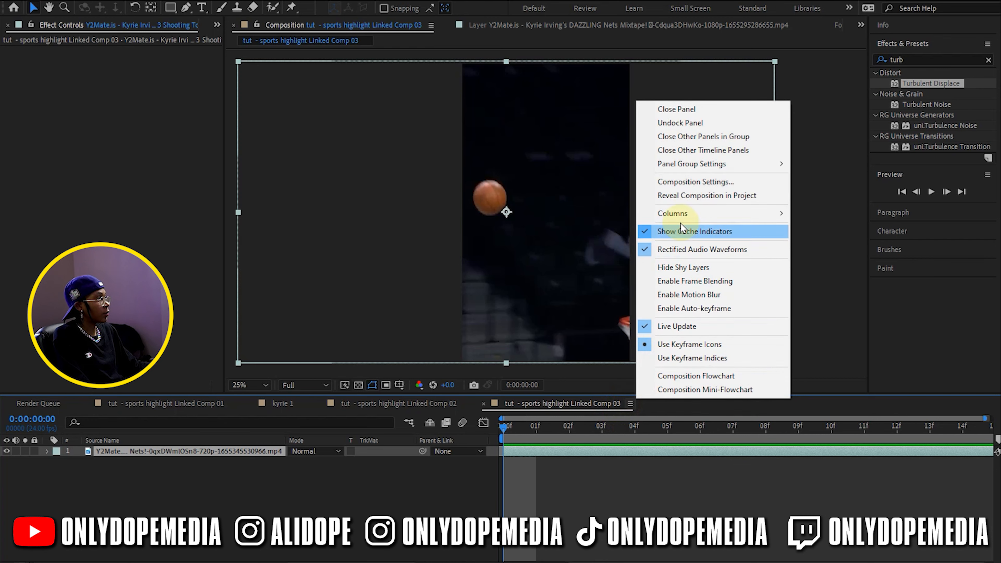
pyautogui.click(670, 182)
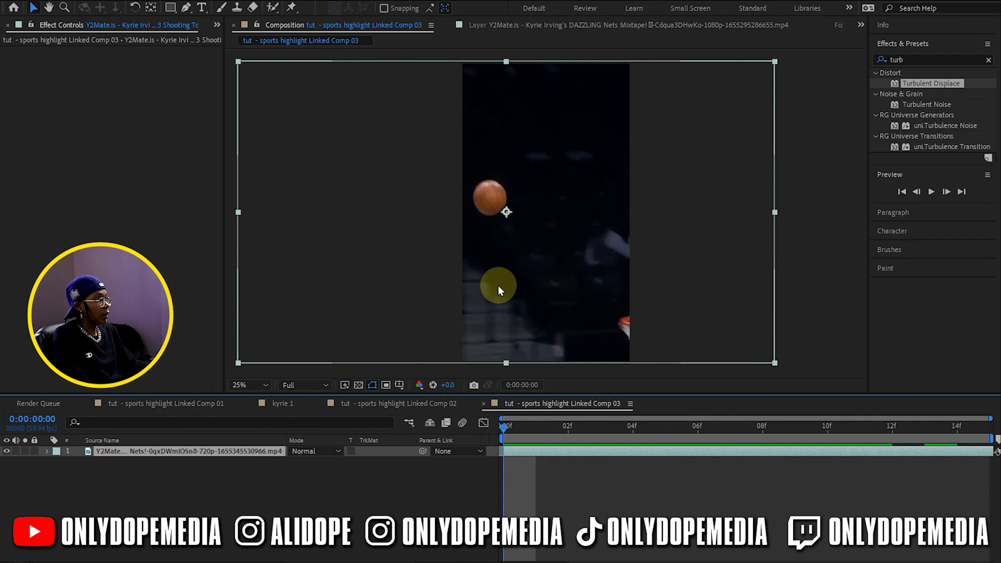
# Isolate the flying basketball from the footage with Roto Brush, freeze the propagation and check the cutout across the frames
pyautogui.doubleClick(496, 284)
pyautogui.moveTo(540, 199); pyautogui.dragTo(534, 174)
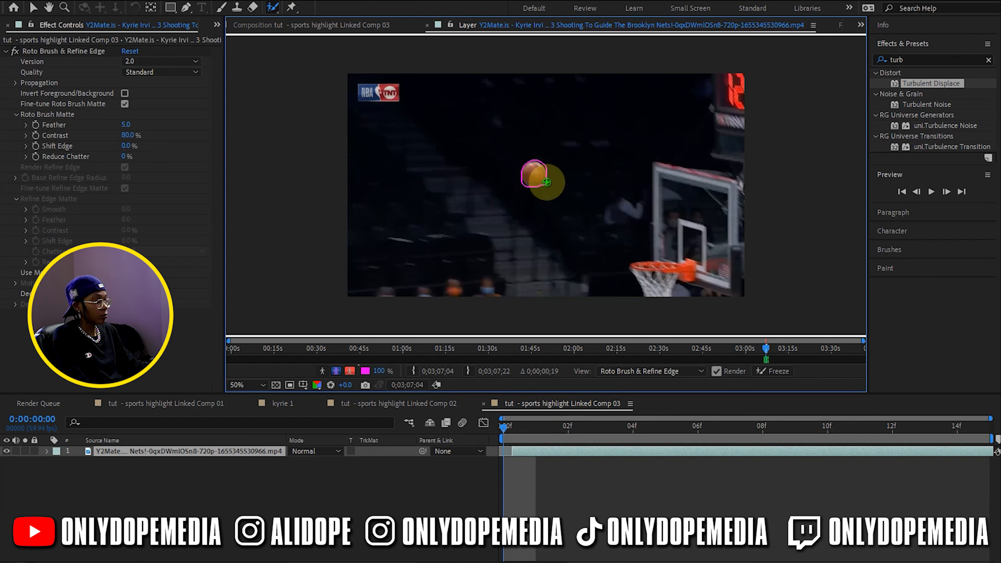
pyautogui.moveTo(524, 434); pyautogui.dragTo(640, 449)
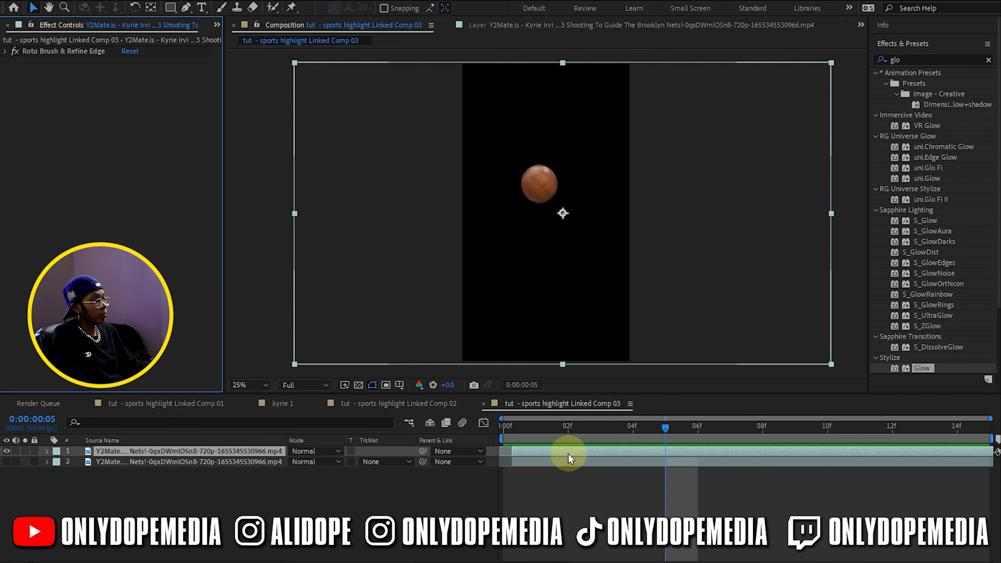
pyautogui.moveTo(508, 425); pyautogui.dragTo(540, 443)
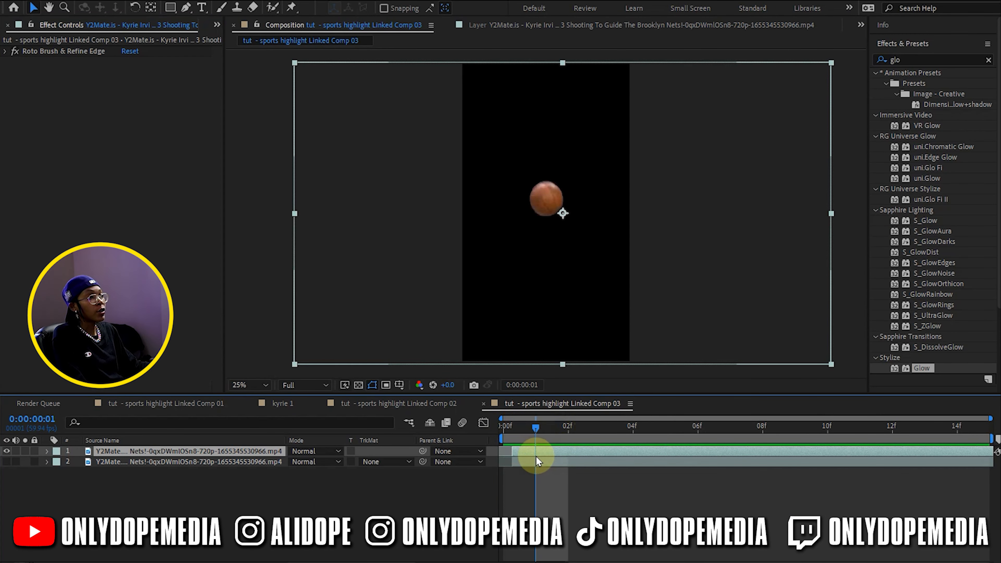
# Auto-trace the isolated ball layer over the work area, using the Alpha channel and applying the masks to a new layer
pyautogui.click(110, 2)
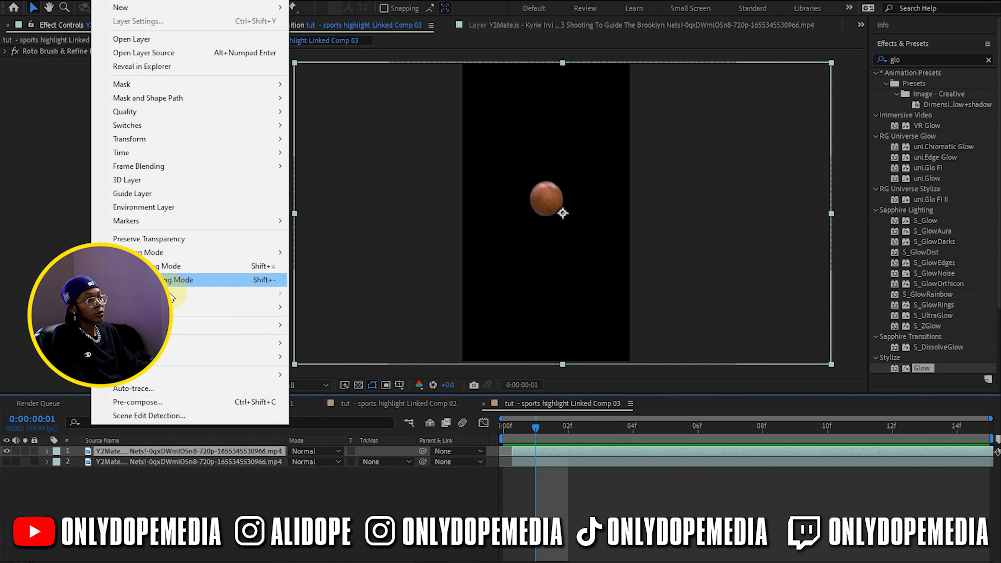
pyautogui.click(140, 392)
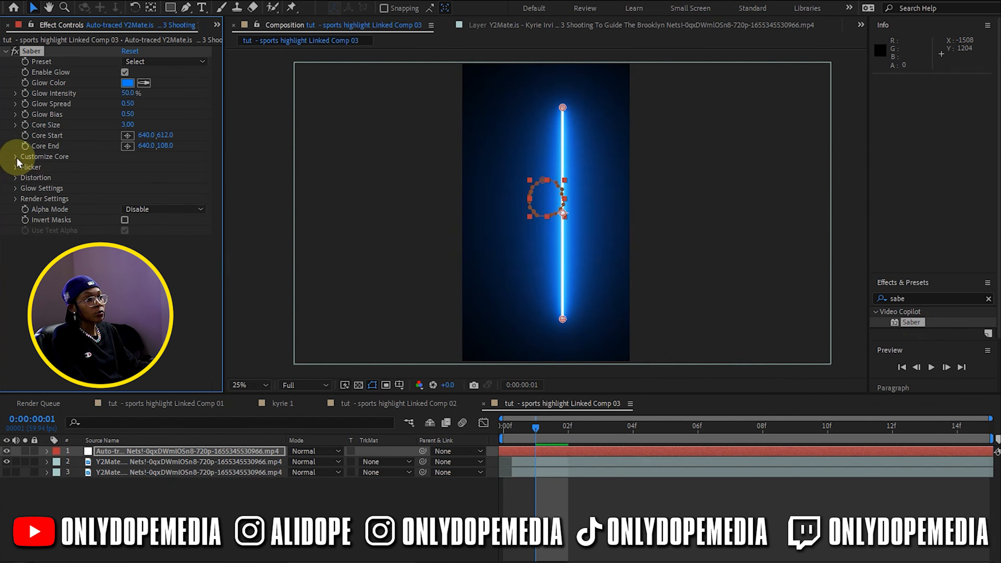
# Apply Saber to the auto-traced layer with its core type set to Layer Masks
pyautogui.click(16, 157)
pyautogui.click(149, 167)
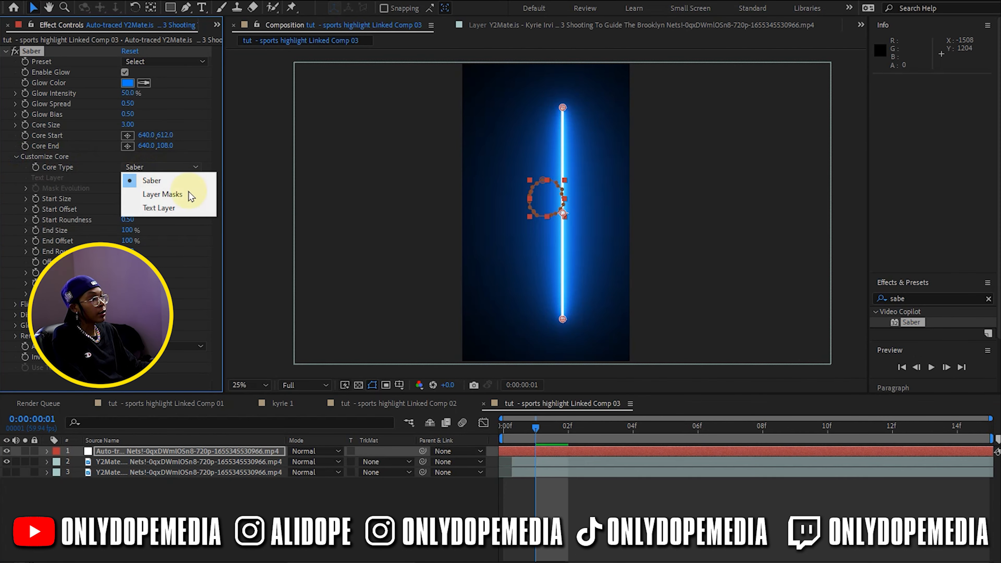
pyautogui.click(163, 194)
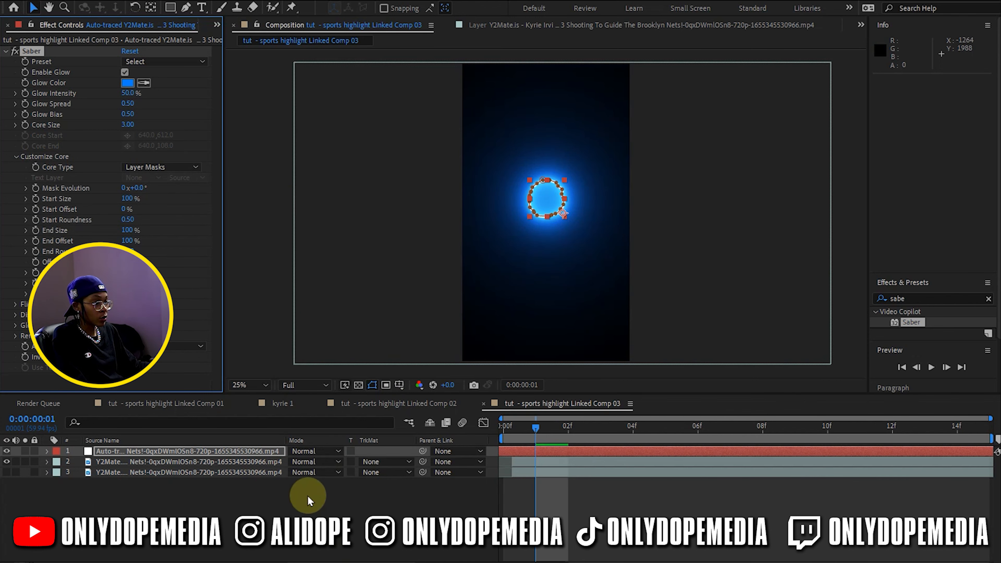
# Set the auto-traced layer's blending mode to Add and choose the Electric preset for Saber
pyautogui.click(310, 455)
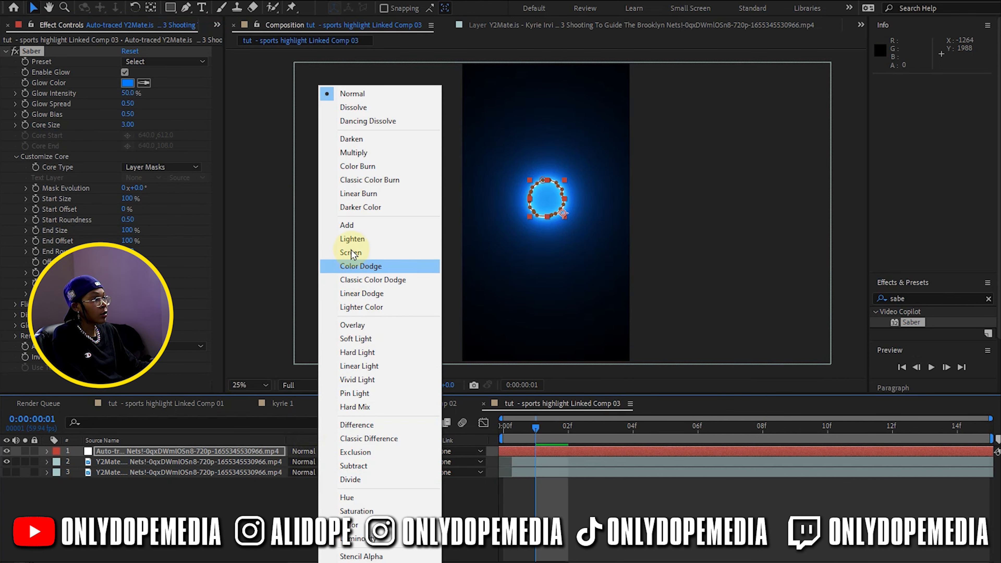
pyautogui.click(348, 226)
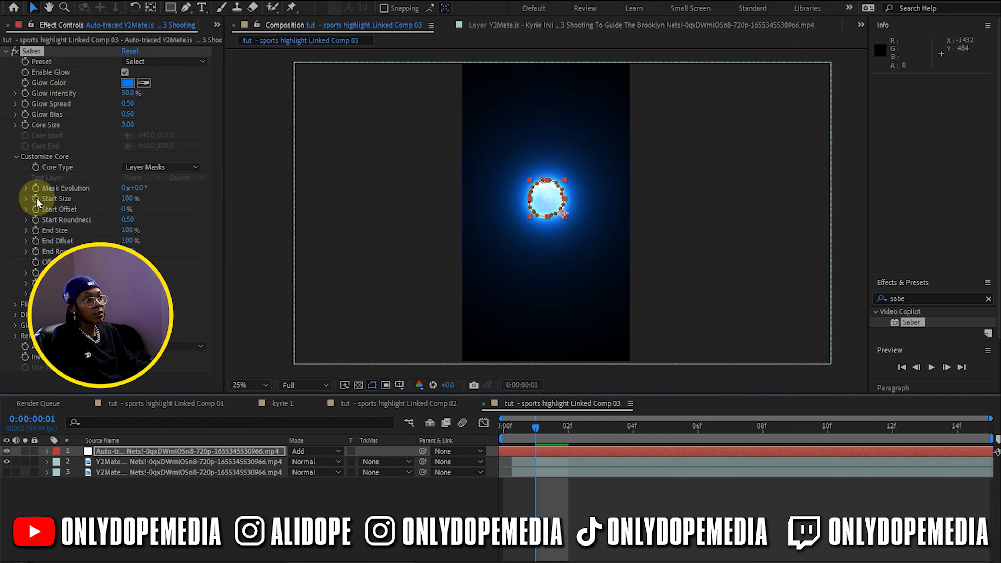
pyautogui.click(17, 158)
pyautogui.click(156, 62)
pyautogui.click(185, 73)
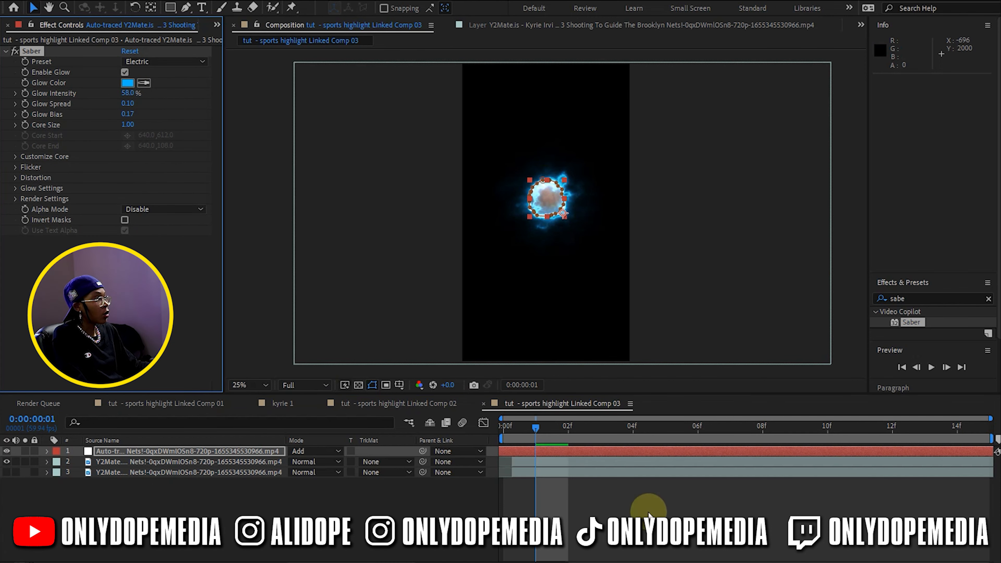
# Set Saber's core size to 0.5 and raise its glow bias, checking the electric ball along the timeline
pyautogui.click(642, 503)
pyautogui.moveTo(536, 429); pyautogui.dragTo(763, 429)
pyautogui.click(128, 125)
pyautogui.write('0.5')
pyautogui.press('Return')
pyautogui.moveTo(130, 114); pyautogui.dragTo(157, 115)
# Turn on the original footage layer beneath the isolated ball and scrub through the composite
pyautogui.click(537, 494)
pyautogui.click(7, 472)
pyautogui.moveTo(536, 428); pyautogui.dragTo(632, 433)
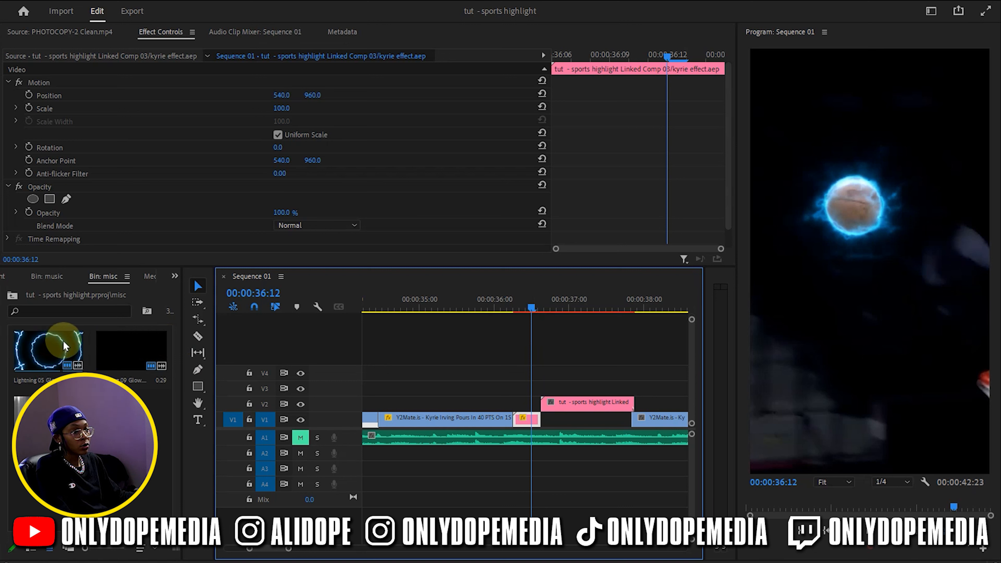
# In Premiere Pro, place Lightning 05 Glow.mov on V3 ending where the V2 linked comp starts, and unlink and delete its audio
pyautogui.moveTo(56, 346); pyautogui.dragTo(490, 395)
pyautogui.moveTo(535, 307); pyautogui.dragTo(503, 465)
pyautogui.rightClick(503, 465)
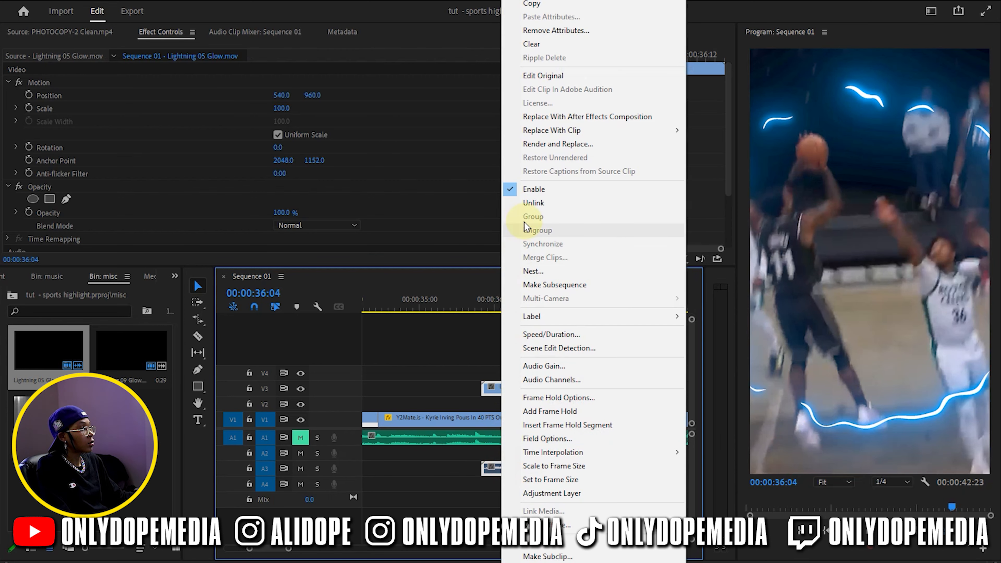
pyautogui.click(533, 202)
pyautogui.click(510, 469)
pyautogui.press('Delete')
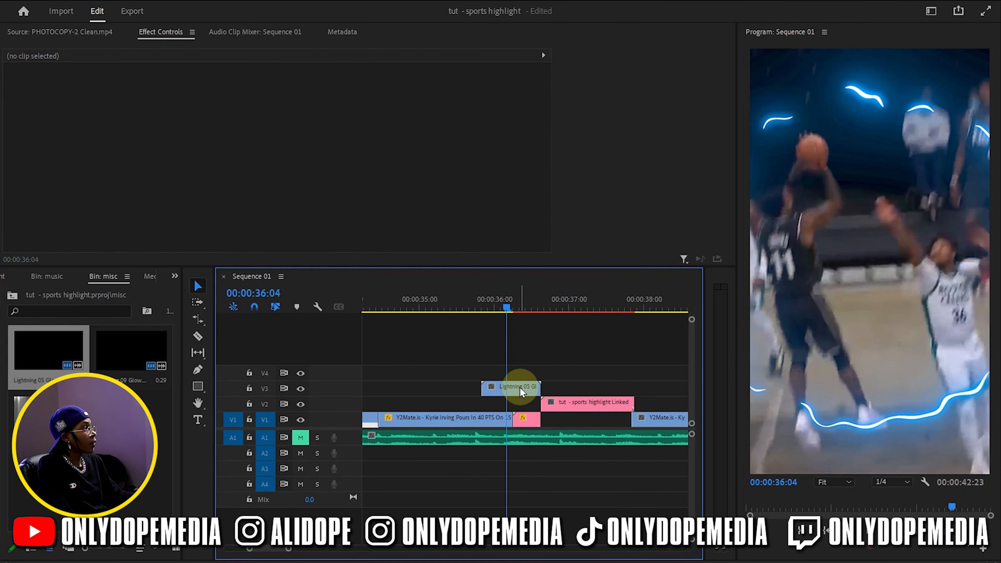
# Set the blend mode of the Lightning 05 Glow.mov clip to Linear Dodge (Add) and scrub through it
pyautogui.click(521, 392)
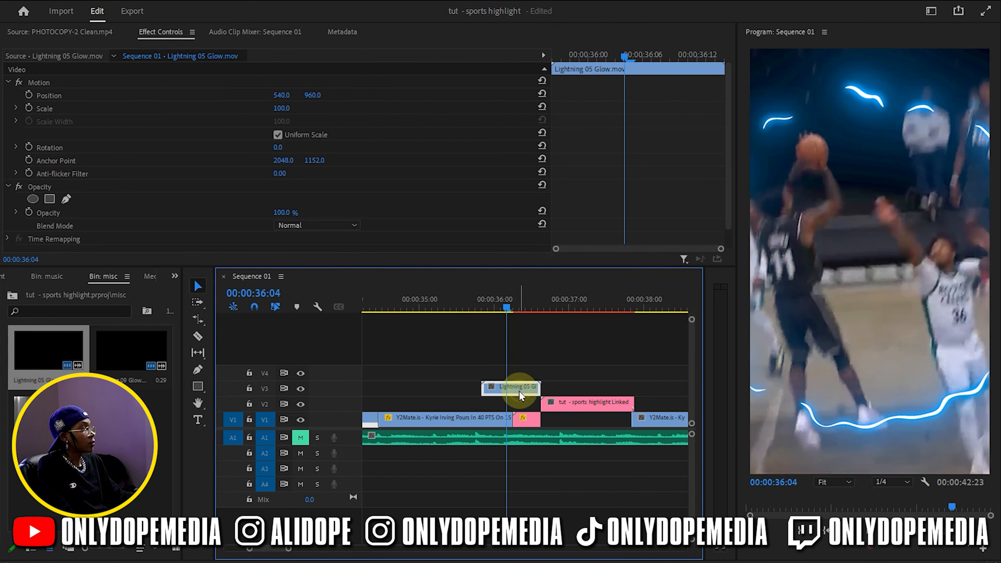
pyautogui.click(327, 226)
pyautogui.click(319, 381)
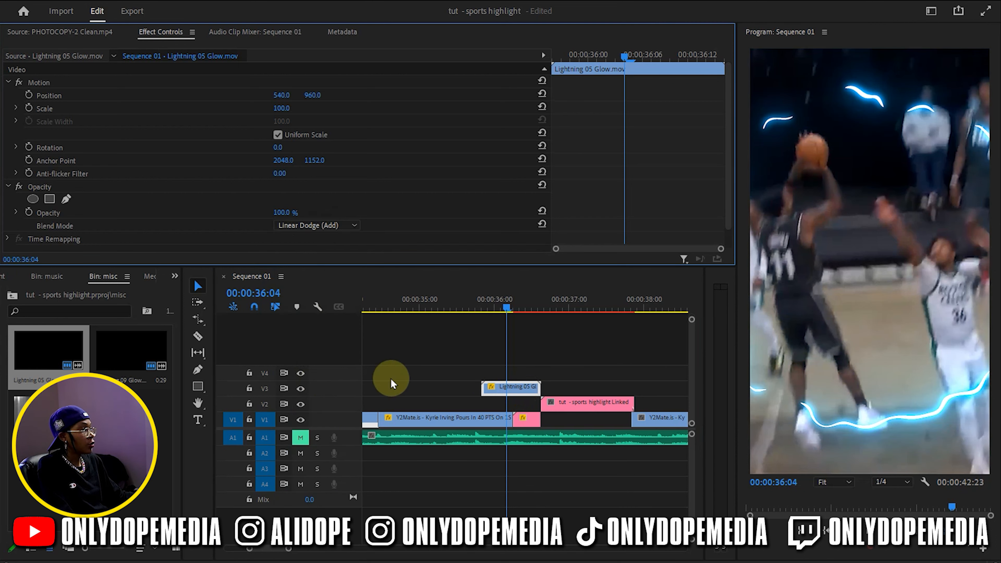
pyautogui.moveTo(487, 312); pyautogui.dragTo(512, 329)
# Open CRT 8.mp4 from the misc bin as the source and mark its range from the start to 00:00:04:09
pyautogui.click(615, 403)
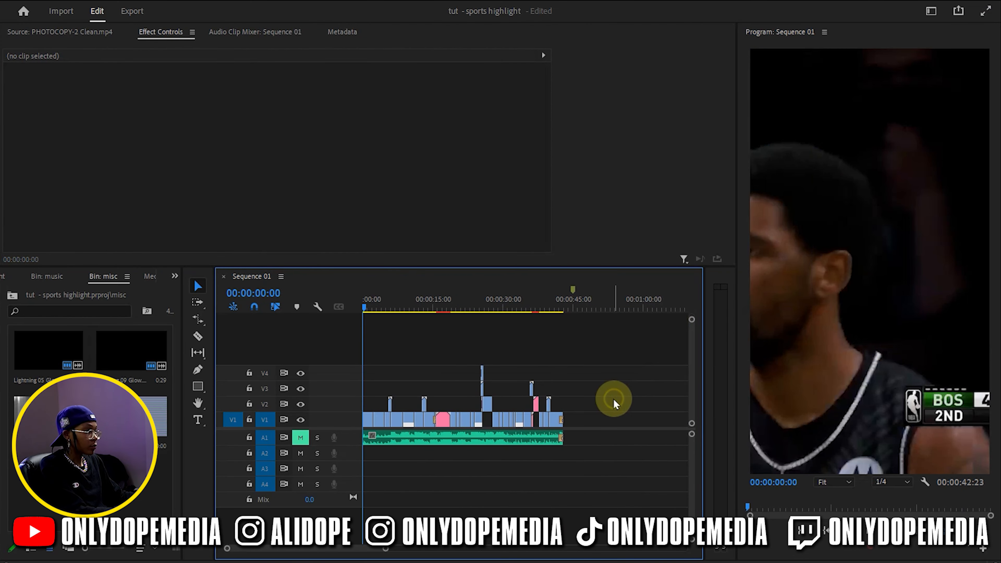
pyautogui.press('=')
pyautogui.press('=')
pyautogui.doubleClick(132, 418)
pyautogui.click(120, 237)
pyautogui.click(13, 231)
pyautogui.press('i')
pyautogui.click(318, 233)
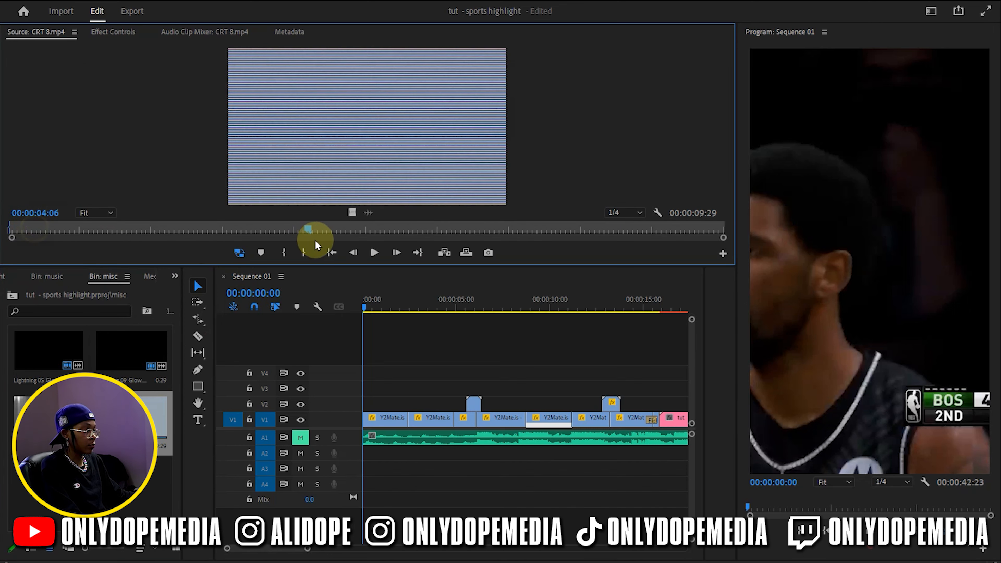
pyautogui.press('o')
# Place the CRT 8.mp4 video on V2 at the start of the sequence and extend it to 00:00:04:21
pyautogui.moveTo(353, 212); pyautogui.dragTo(363, 389)
pyautogui.moveTo(381, 309); pyautogui.dragTo(455, 324)
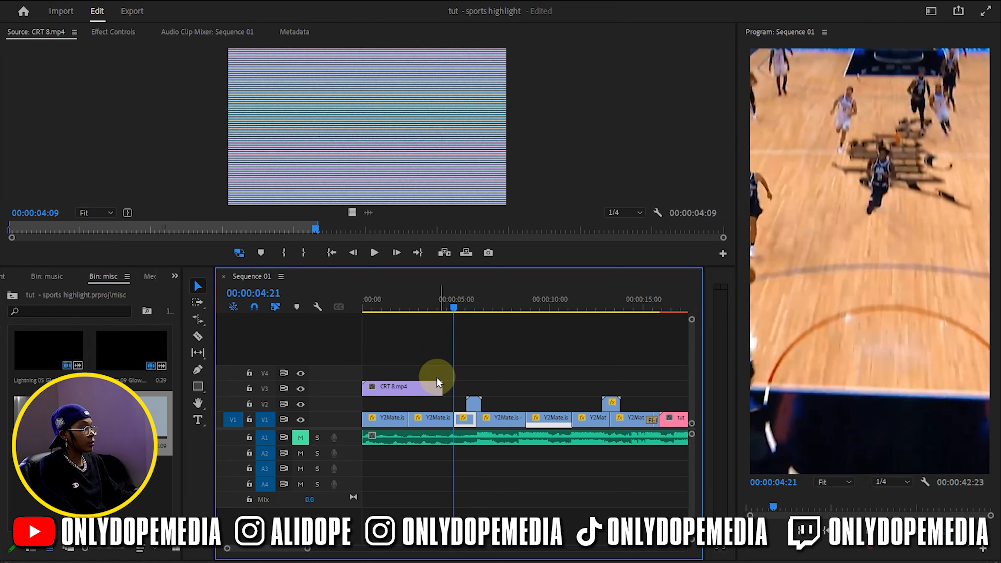
pyautogui.moveTo(441, 383); pyautogui.dragTo(451, 383)
pyautogui.moveTo(435, 390); pyautogui.dragTo(435, 407)
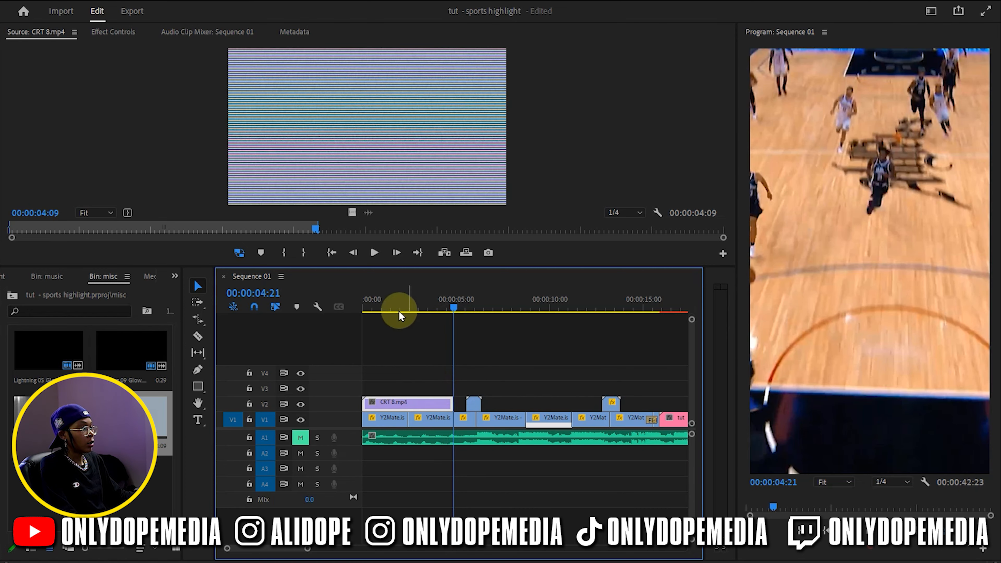
# Rotate the CRT 8.mp4 overlay clip on V2 by 90° to cover the vertical frame
pyautogui.click(398, 307)
pyautogui.click(112, 31)
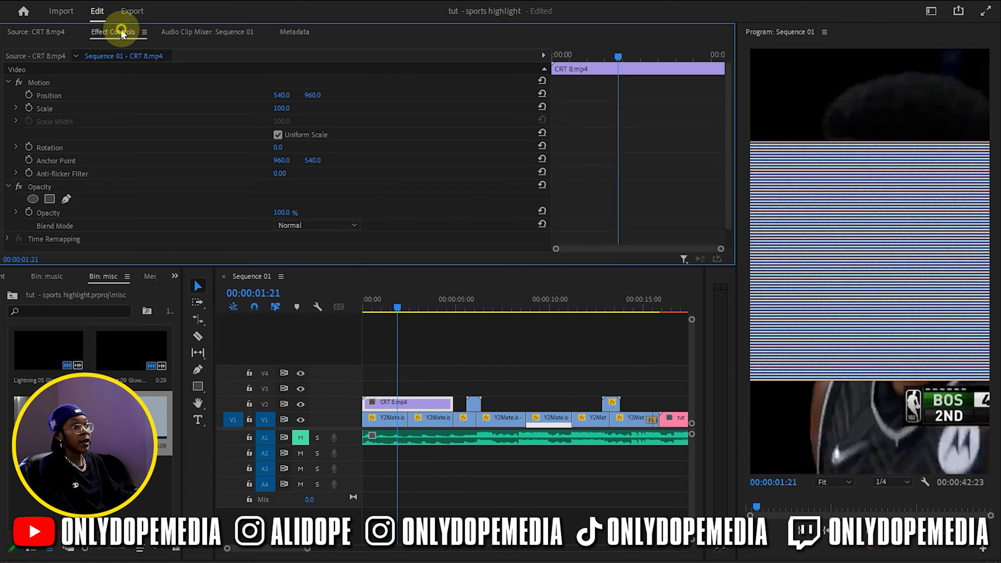
pyautogui.scroll(-1, 200, 209)
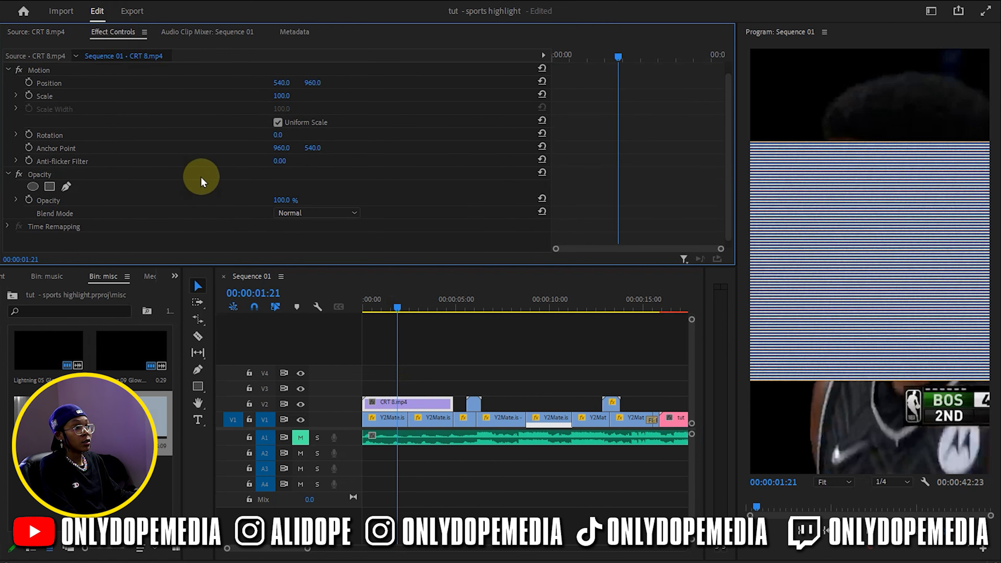
pyautogui.click(287, 133)
pyautogui.write('90')
pyautogui.press('Return')
# Set the CRT 8.mp4 clip's blend mode to Overlay and its opacity to 10%, and save the project
pyautogui.click(328, 213)
pyautogui.click(312, 375)
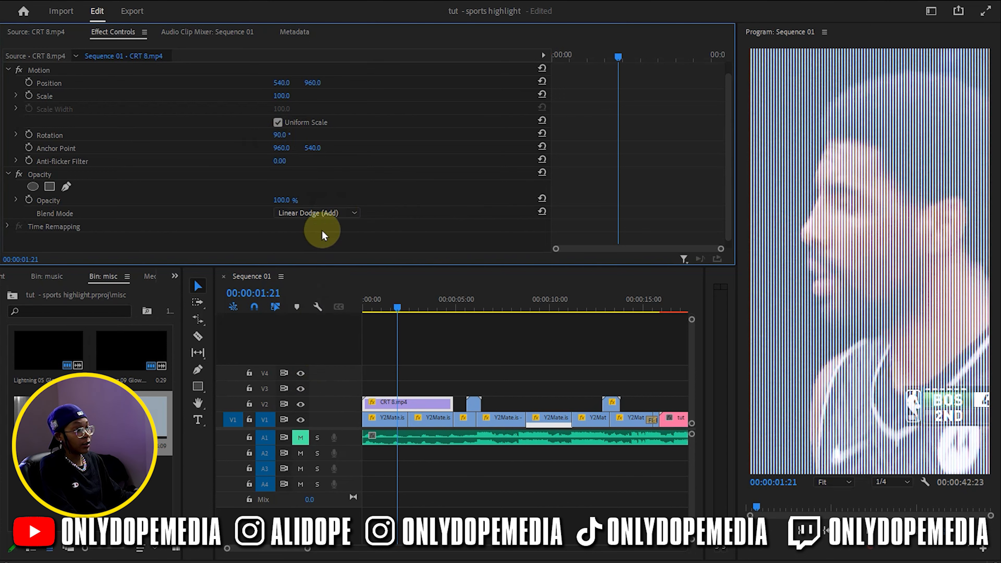
pyautogui.click(328, 213)
pyautogui.click(335, 398)
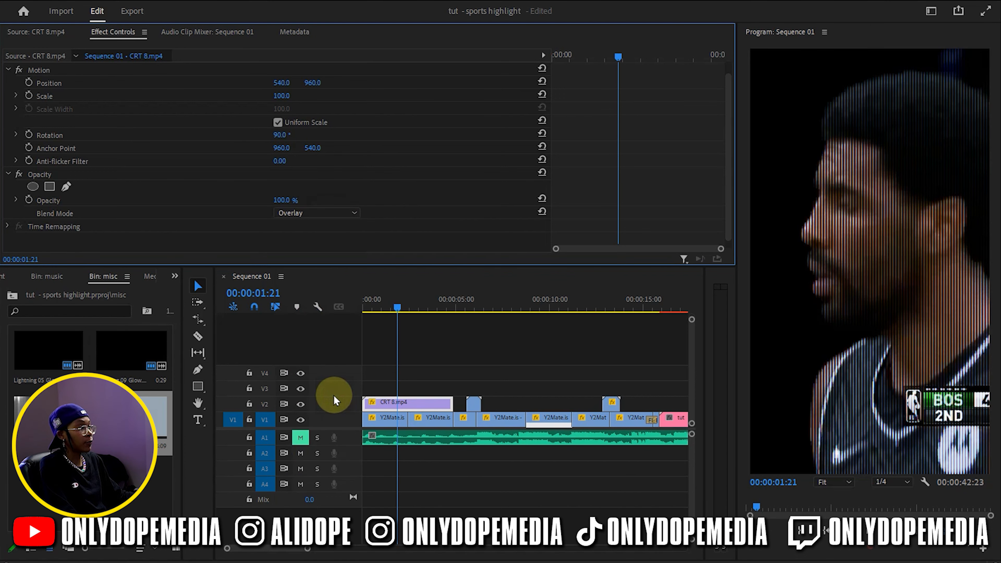
pyautogui.click(282, 201)
pyautogui.write('40')
pyautogui.press('Return')
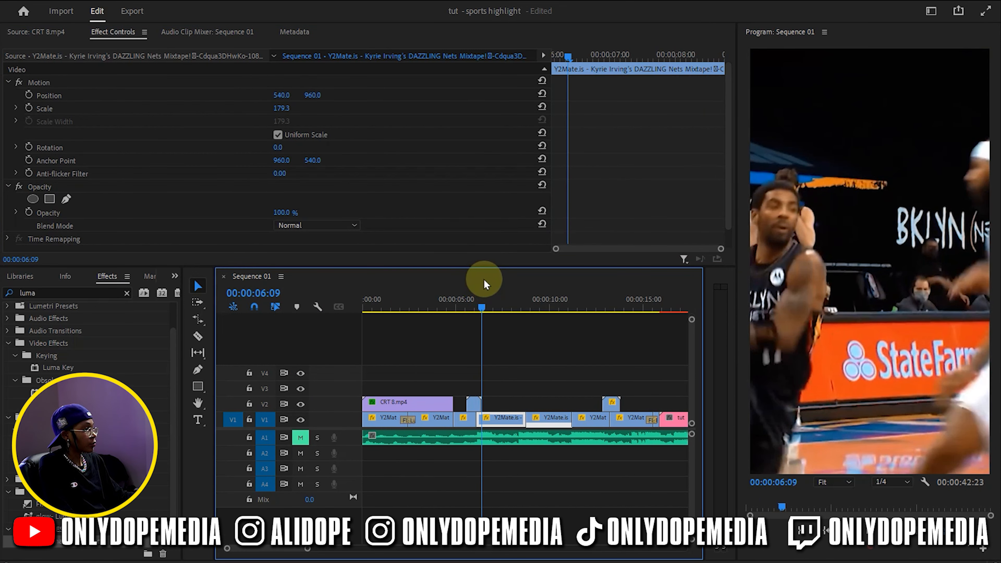
pyautogui.hotkey('ctrl', 's')
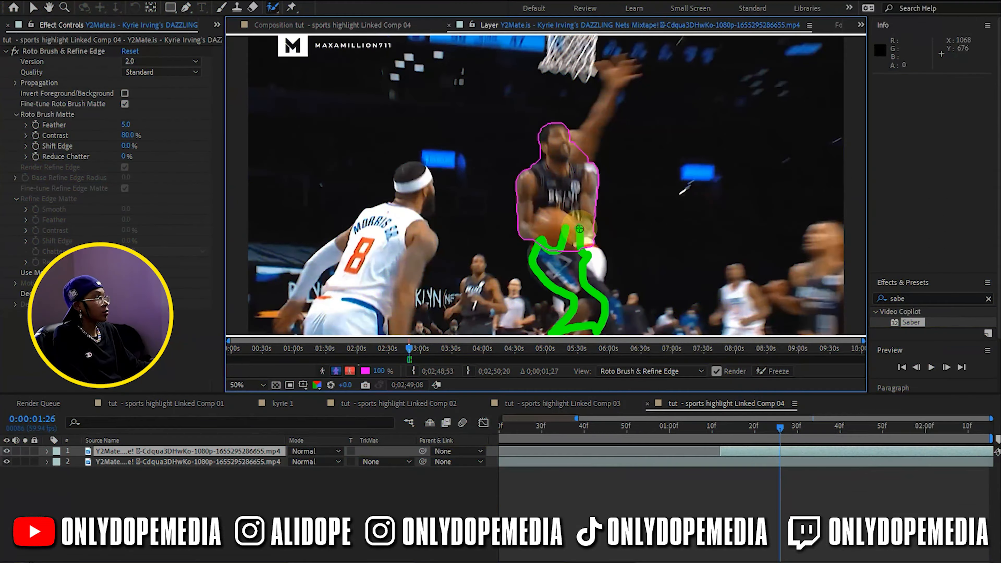
# In After Effects, go to 0:00:01:12 in the top footage layer and paint the player and ball with the Roto Brush
pyautogui.moveTo(580, 228); pyautogui.dragTo(599, 237)
pyautogui.moveTo(780, 428); pyautogui.dragTo(721, 428)
pyautogui.moveTo(542, 39); pyautogui.dragTo(604, 96)
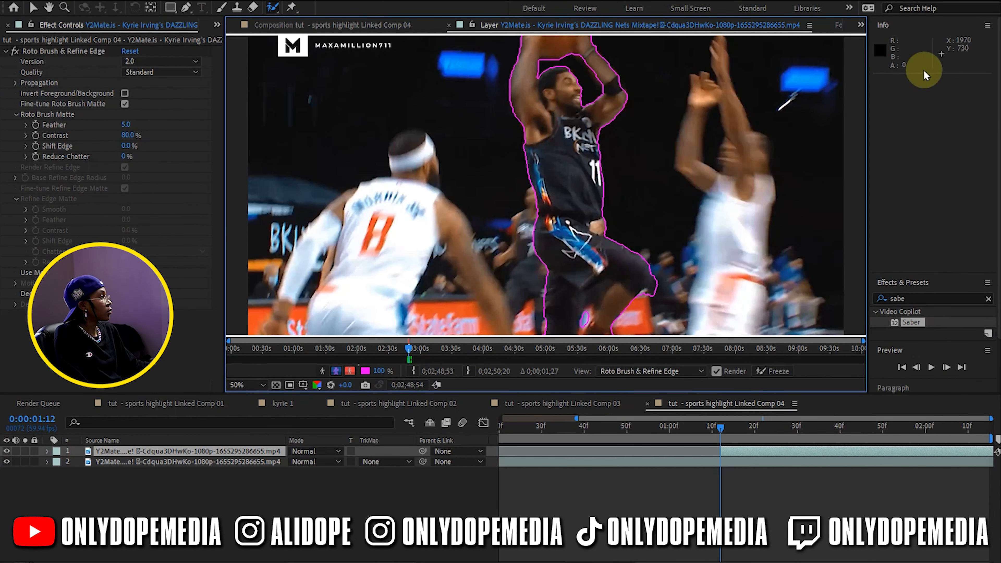
# Advance frame by frame to 0:00:01:17, correcting the Roto Brush selection around the player's arms and the ball
pyautogui.click(946, 368)
pyautogui.click(946, 367)
pyautogui.moveTo(508, 122); pyautogui.dragTo(606, 115)
pyautogui.click(945, 368)
pyautogui.moveTo(541, 81); pyautogui.dragTo(597, 134)
pyautogui.click(946, 368)
pyautogui.moveTo(498, 152); pyautogui.dragTo(603, 141)
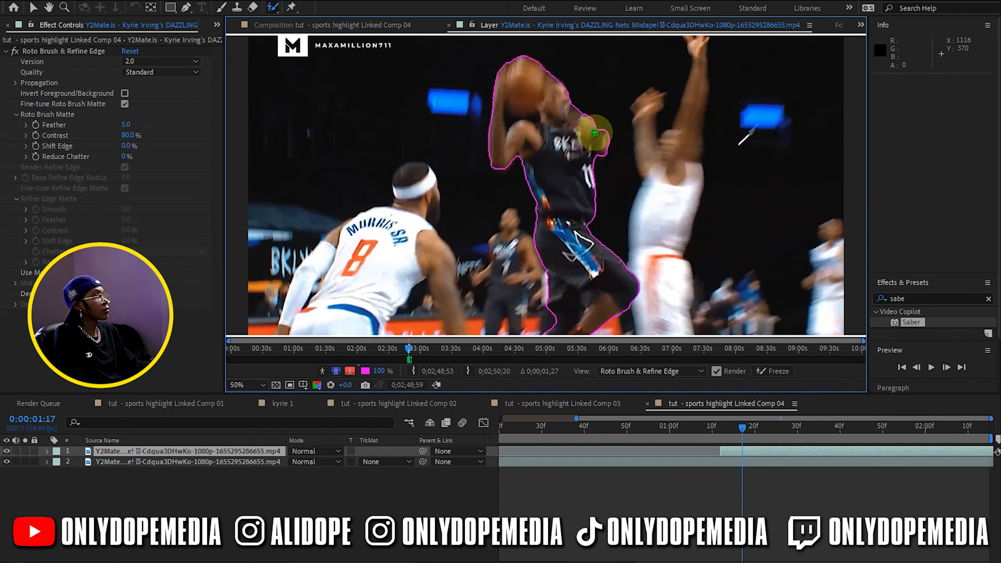
# Continue frame by frame to 0:00:01:24, repainting the player's head, torso and ball into the Roto Brush selection
pyautogui.click(946, 367)
pyautogui.click(945, 368)
pyautogui.click(946, 367)
pyautogui.click(944, 367)
pyautogui.moveTo(583, 146); pyautogui.dragTo(545, 152)
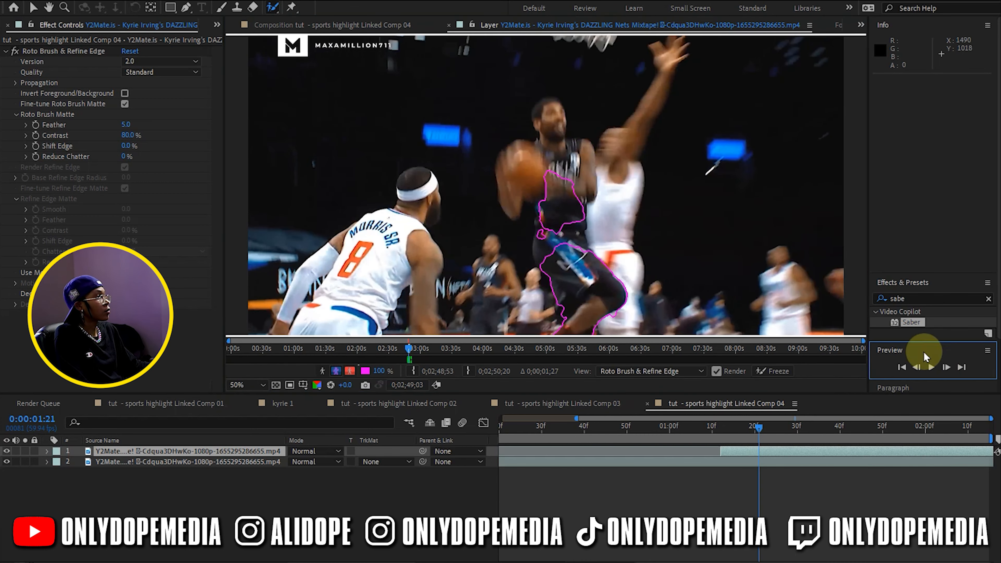
pyautogui.click(946, 367)
pyautogui.moveTo(595, 199)
pyautogui.mouseDown()
pyautogui.moveTo(557, 117)
pyautogui.moveTo(603, 173)
pyautogui.moveTo(572, 145)
pyautogui.mouseUp()
pyautogui.click(946, 368)
pyautogui.click(945, 367)
pyautogui.moveTo(575, 224); pyautogui.dragTo(570, 144)
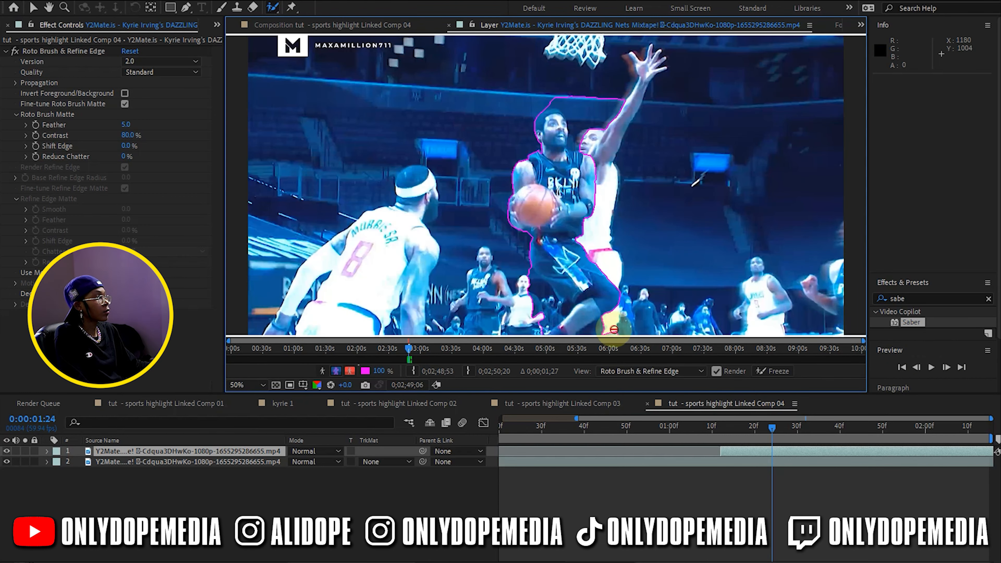
# Propagate the Roto Brush selection through the remaining frames up to the ball's release and freeze it
pyautogui.click(946, 368)
pyautogui.click(946, 368)
pyautogui.click(946, 367)
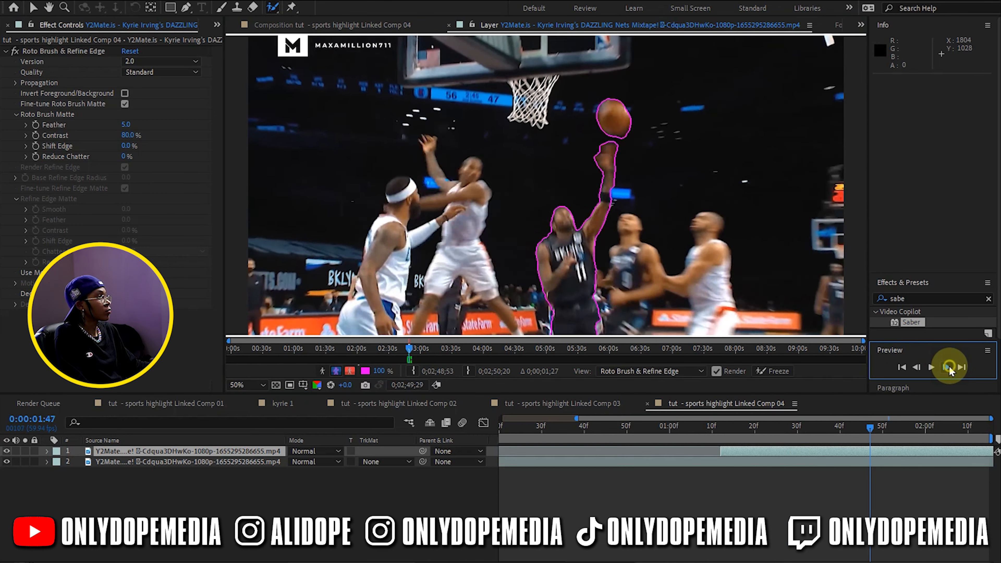
pyautogui.click(945, 368)
pyautogui.click(774, 372)
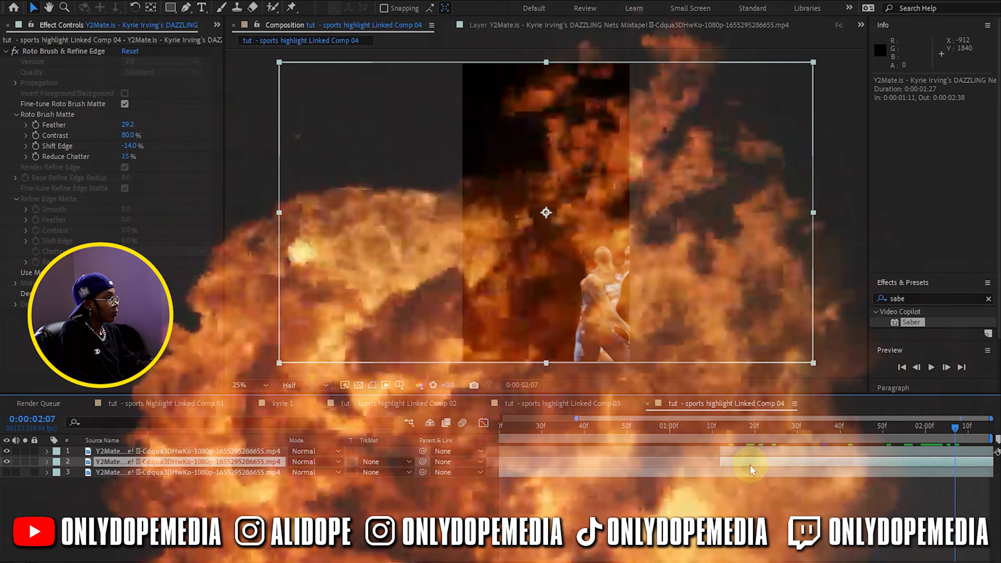
# Shift the second rotoscoped layer to start at 0:00:01:16, duplicate it, and start the duplicate at 0:00:01:20
pyautogui.moveTo(750, 465); pyautogui.dragTo(772, 464)
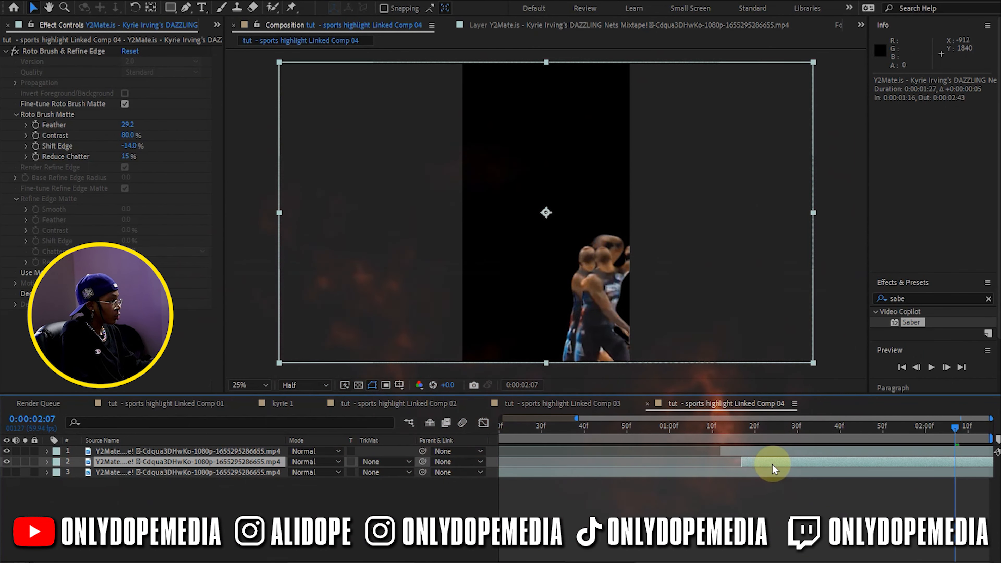
pyautogui.hotkey('ctrl', 'd')
pyautogui.moveTo(766, 472); pyautogui.dragTo(782, 472)
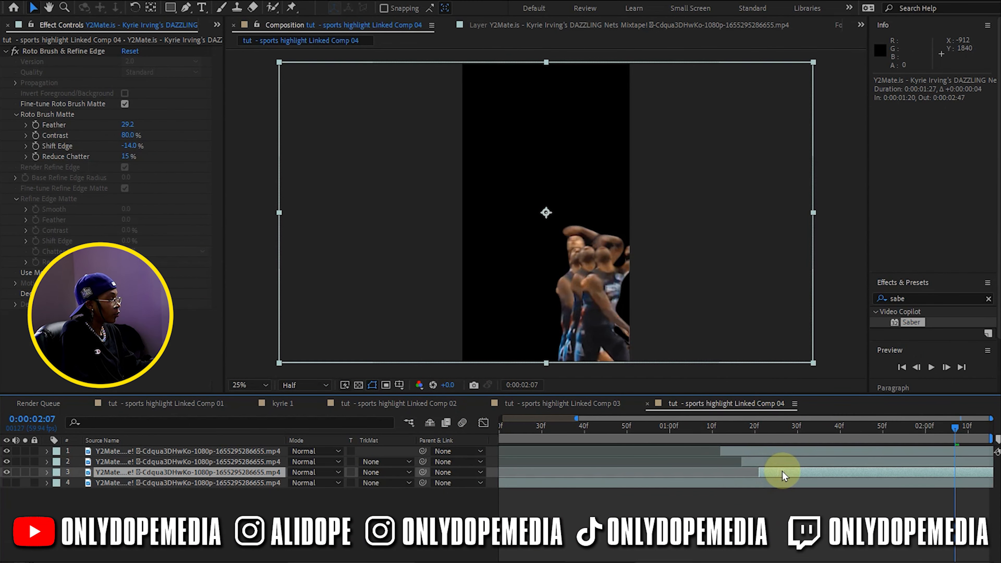
# Check the clones at 0:00:01:48, move layer 3 back to start at 0:00:01:16, and duplicate it
pyautogui.moveTo(735, 431); pyautogui.dragTo(873, 429)
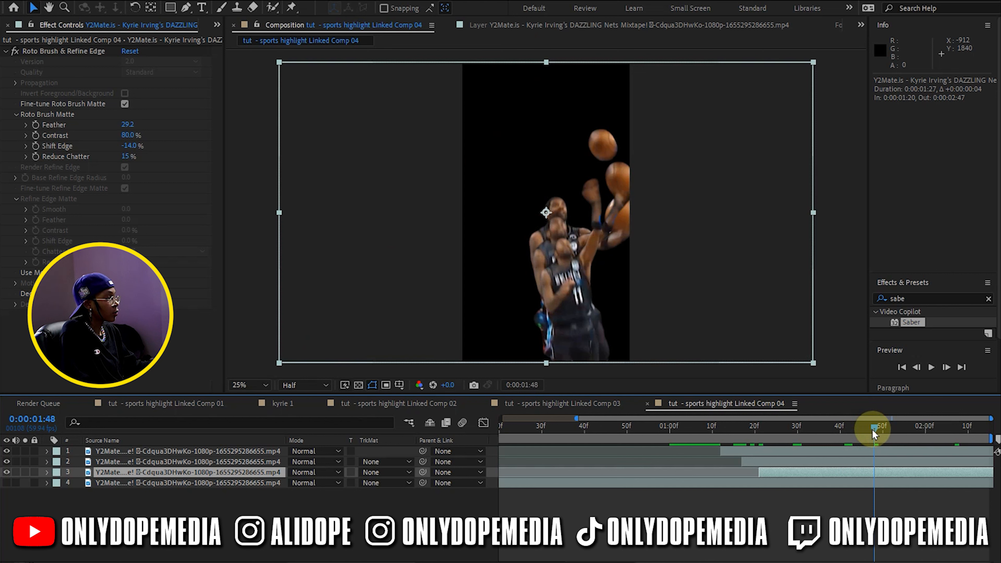
pyautogui.moveTo(777, 474); pyautogui.dragTo(761, 477)
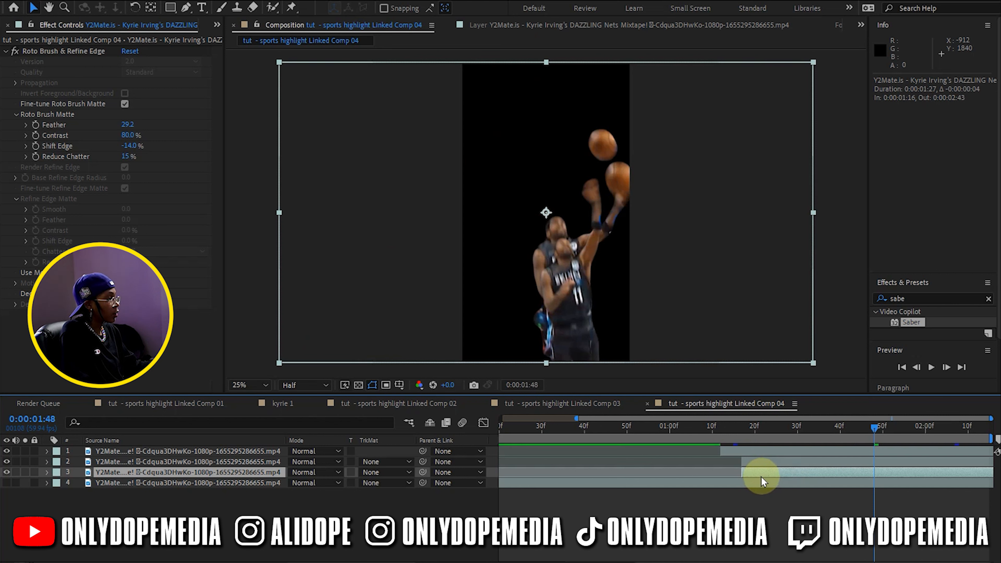
pyautogui.hotkey('ctrl', 'd')
# Set the position of the layer 2 player clone to 410, 960
pyautogui.click(765, 466)
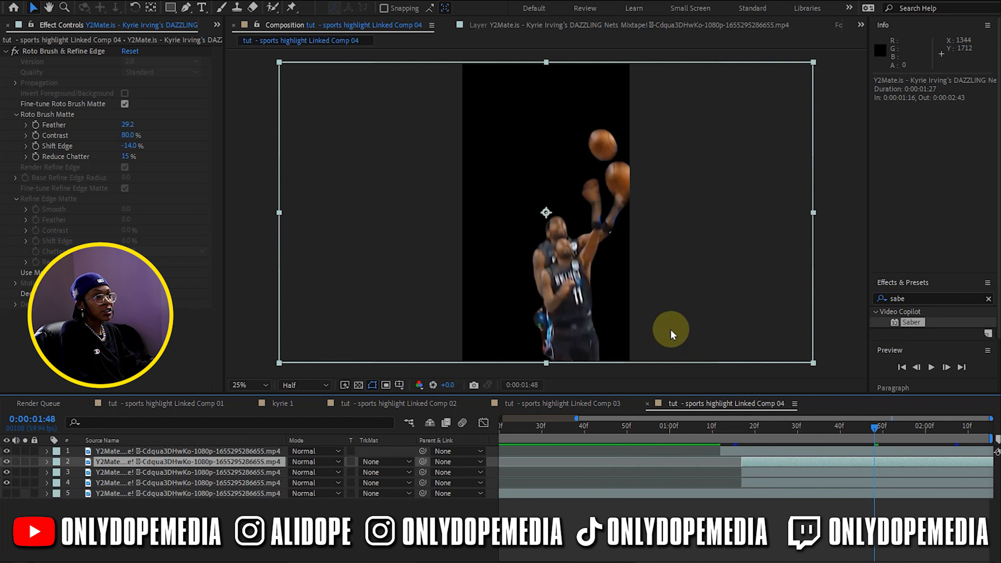
pyautogui.click(46, 462)
pyautogui.click(47, 462)
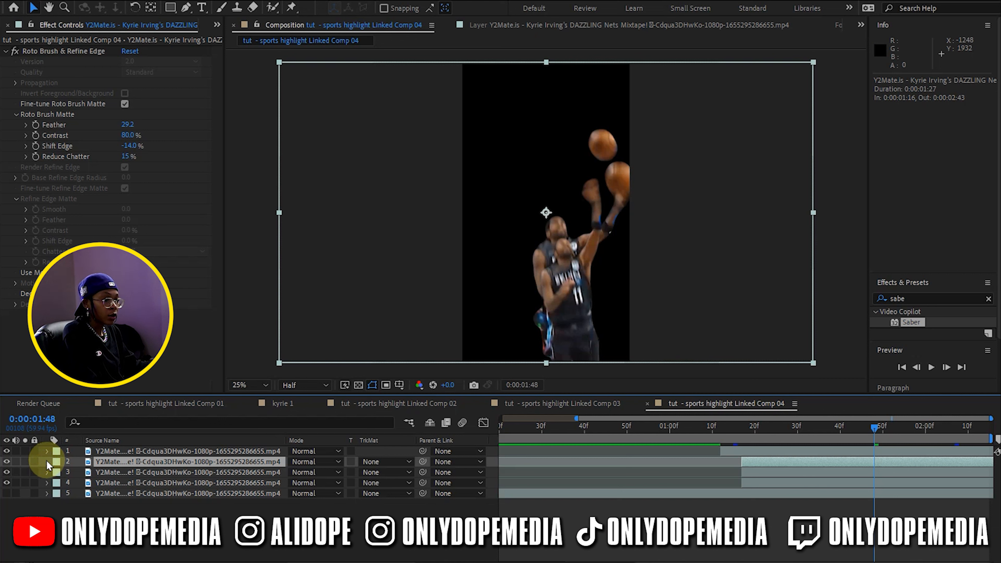
pyautogui.press('p')
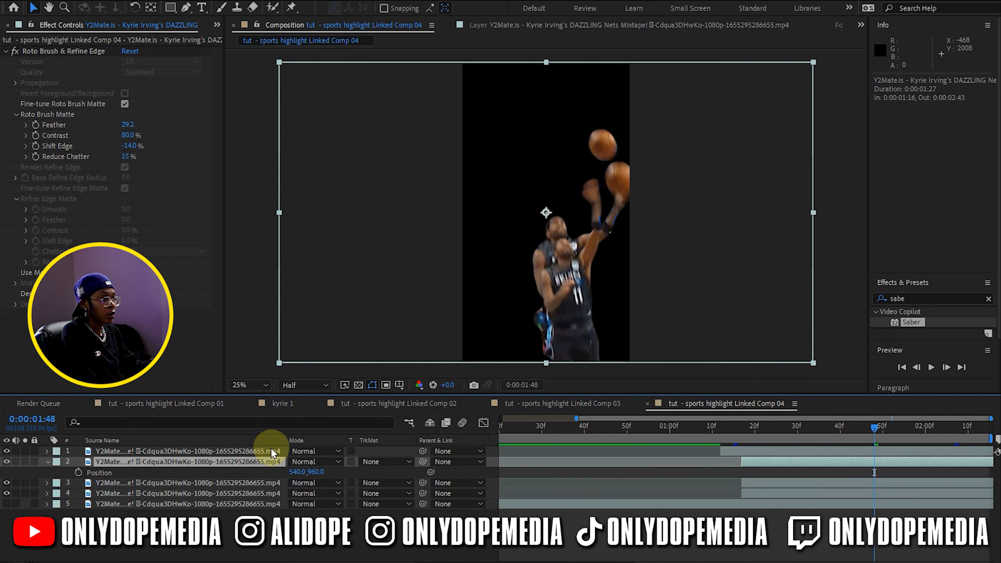
pyautogui.moveTo(297, 471); pyautogui.dragTo(231, 478)
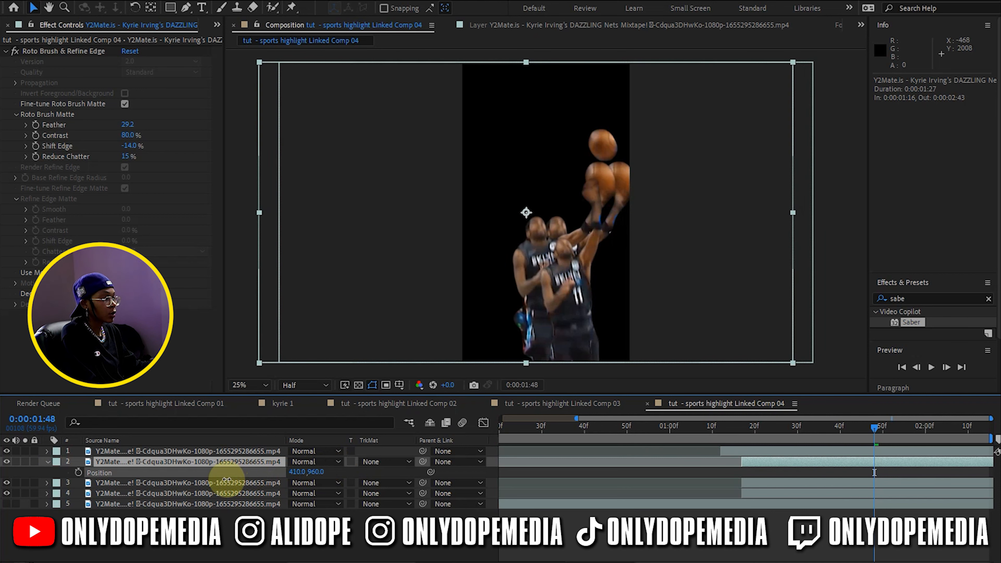
# Set the position of the layer 3 clone to 319, 960 and the layer 4 clone to 250, 960
pyautogui.click(125, 484)
pyautogui.press('p')
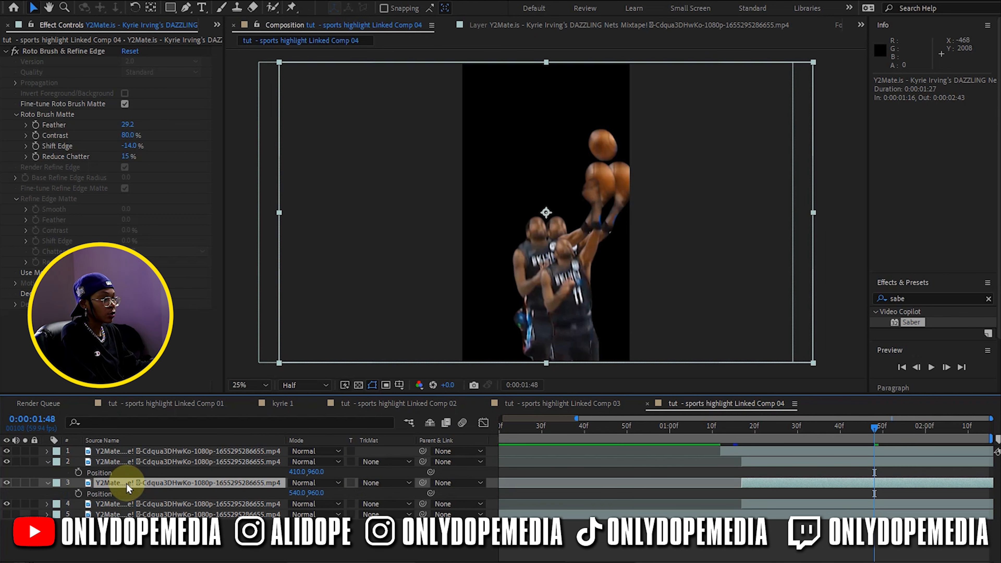
pyautogui.moveTo(276, 491); pyautogui.dragTo(158, 496)
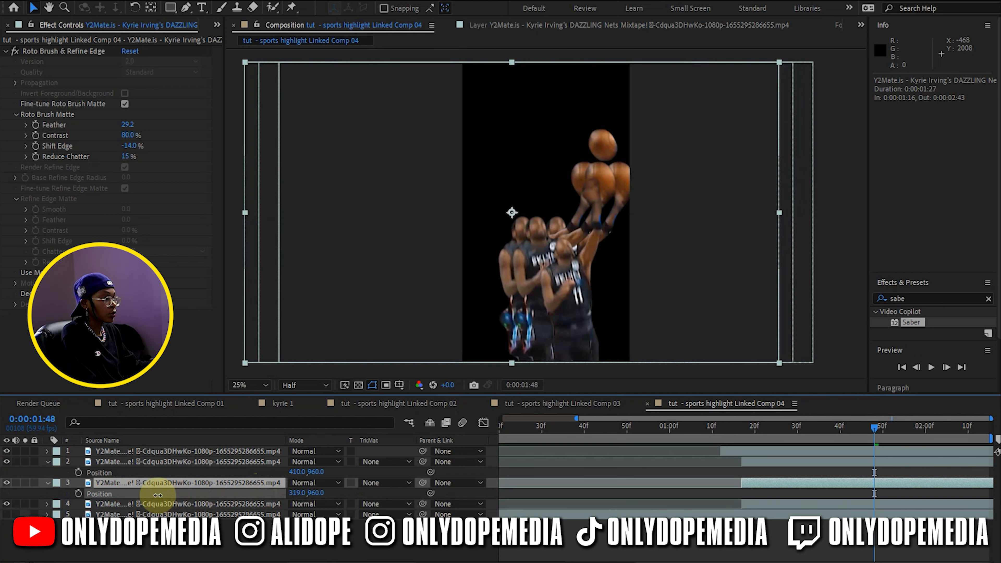
pyautogui.click(183, 505)
pyautogui.press('p')
pyautogui.moveTo(293, 515); pyautogui.dragTo(118, 514)
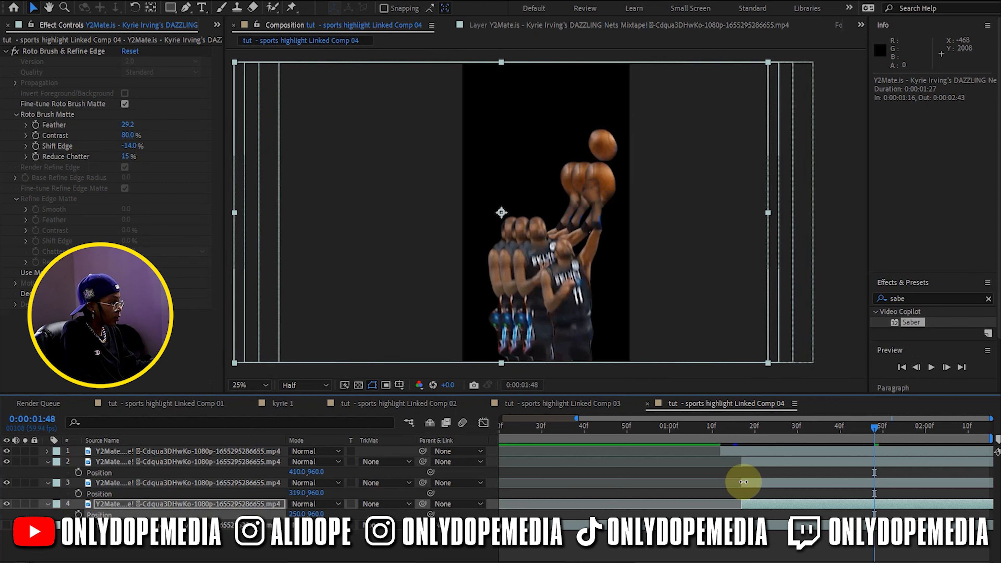
# Pre-compose the three offset player layers into a composition named clones
pyautogui.keyDown('shift'); pyautogui.click(767, 468); pyautogui.keyUp('shift')
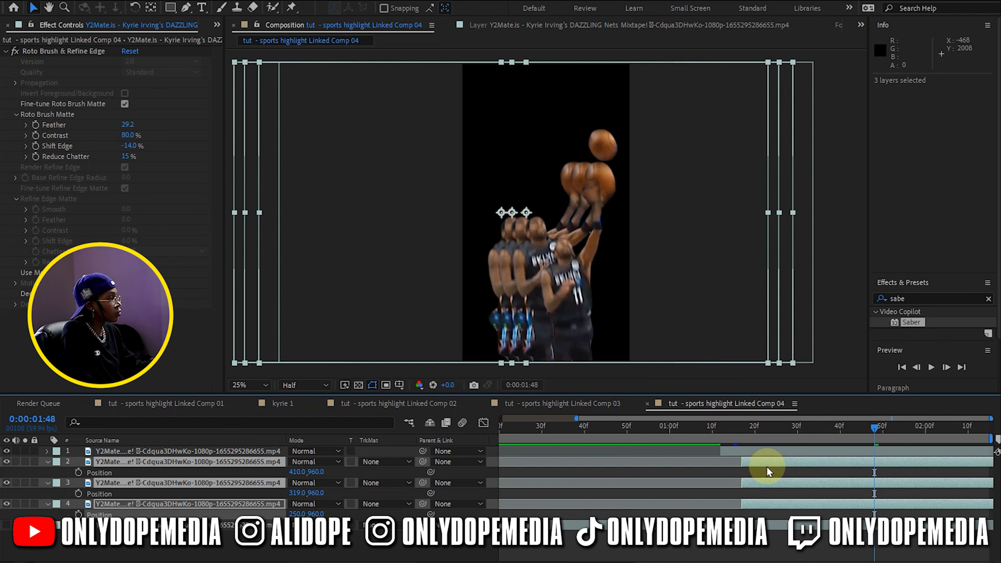
pyautogui.rightClick(767, 471)
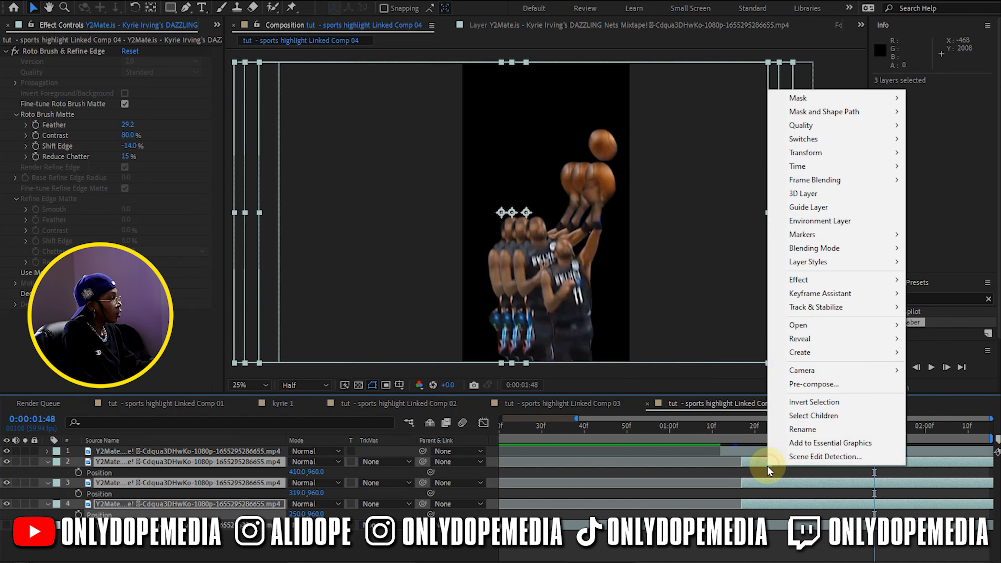
pyautogui.click(806, 385)
pyautogui.moveTo(997, 317); pyautogui.dragTo(701, 329)
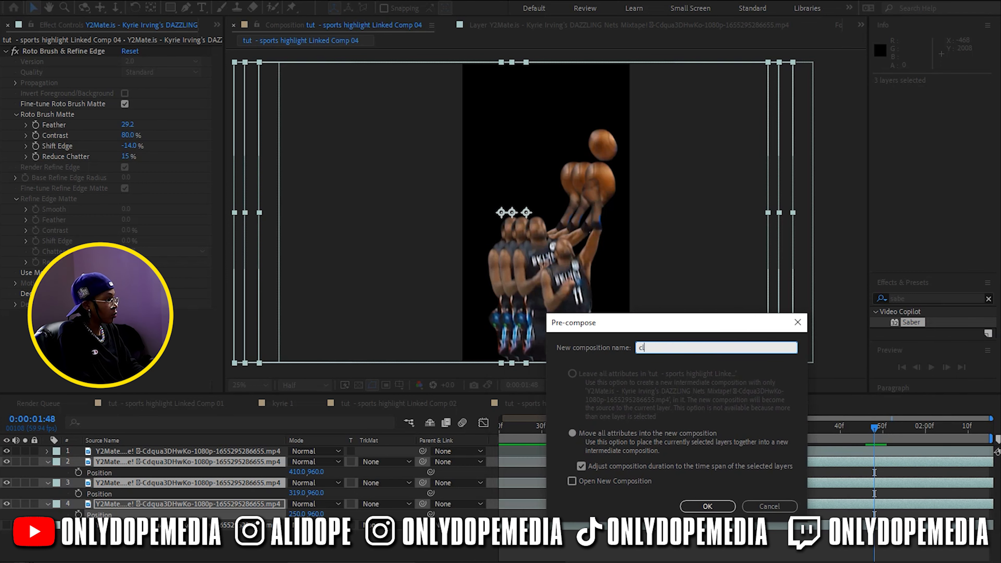
pyautogui.press('Return')
# Split the background footage layer at 0:00:01:12 and apply the Black & White effect to its second part
pyautogui.moveTo(722, 428); pyautogui.dragTo(696, 430)
pyautogui.hotkey('ctrl', 'shift', 'd')
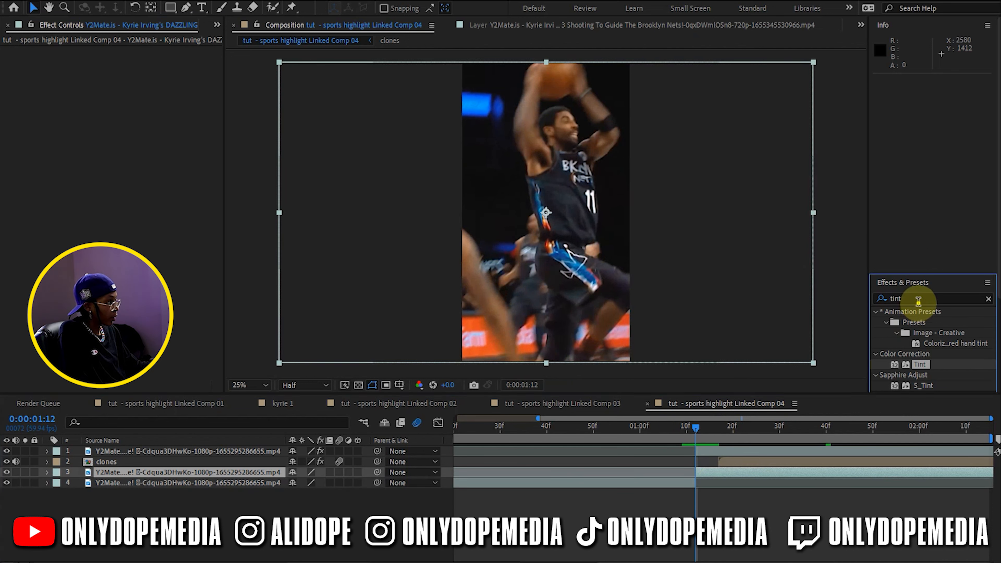
pyautogui.click(920, 295)
pyautogui.write('c')
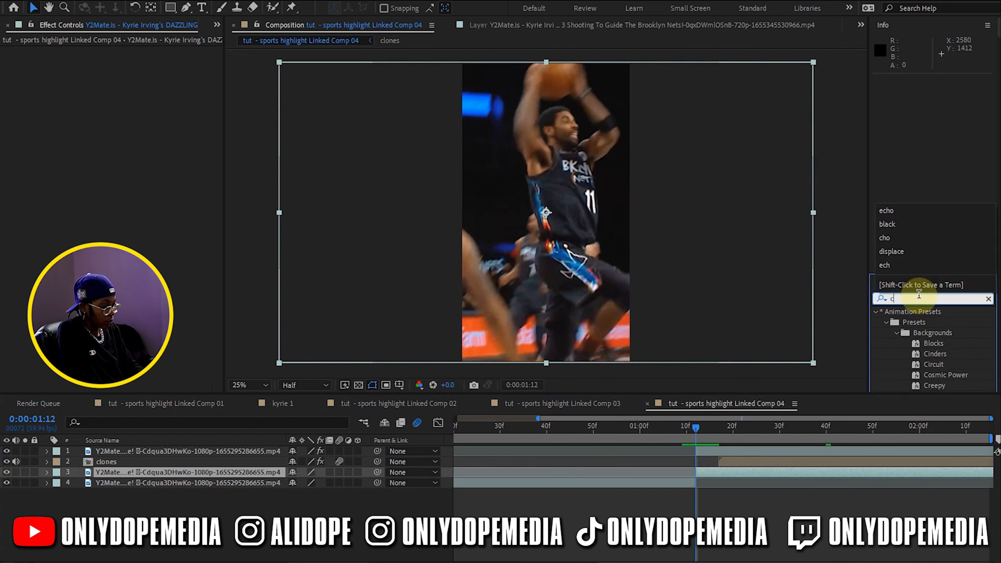
pyautogui.write('lack')
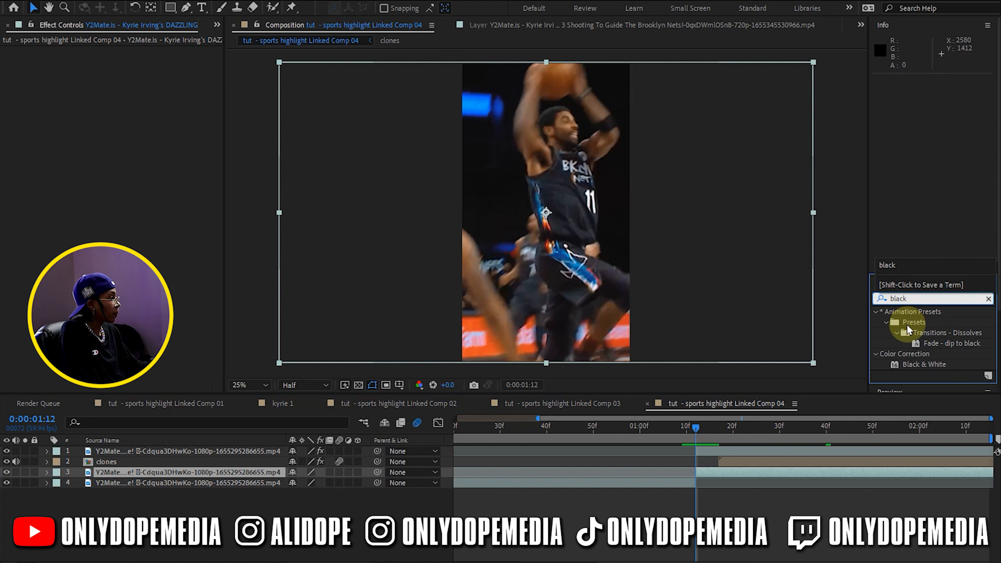
pyautogui.moveTo(915, 367); pyautogui.dragTo(719, 476)
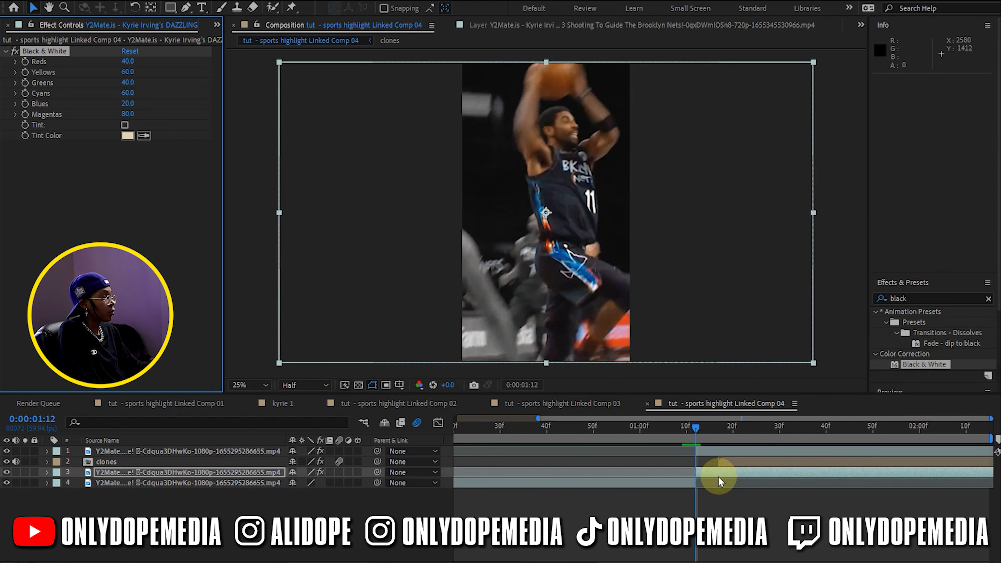
# Preview the composition from near its start to check the clones and the black-and-white background
pyautogui.click(713, 502)
pyautogui.moveTo(654, 430); pyautogui.dragTo(544, 415)
pyautogui.press('space')
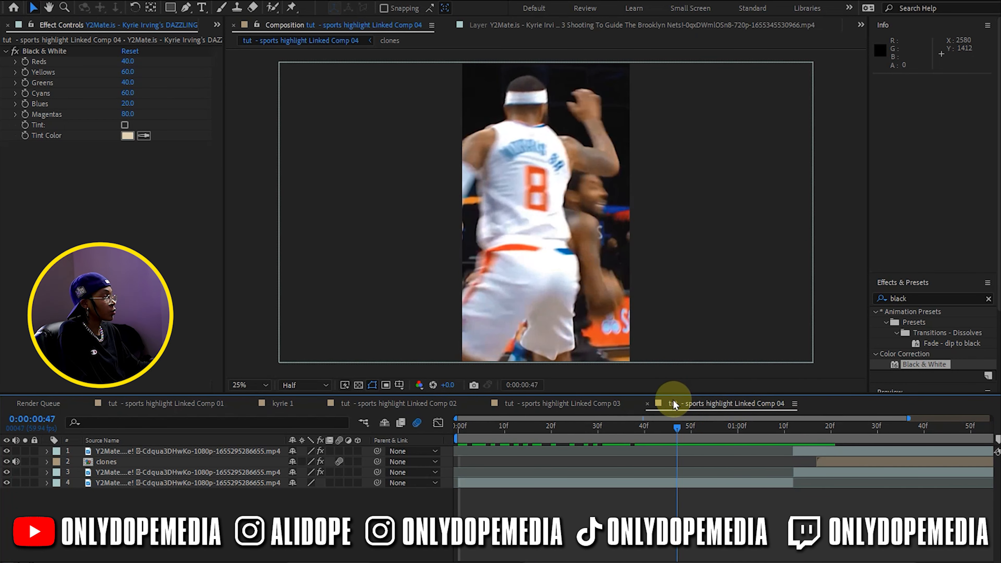
# Show the clones layer's position, shift the layer to start at 0:00:01:12, and scrub over the change
pyautogui.click(727, 462)
pyautogui.press('p')
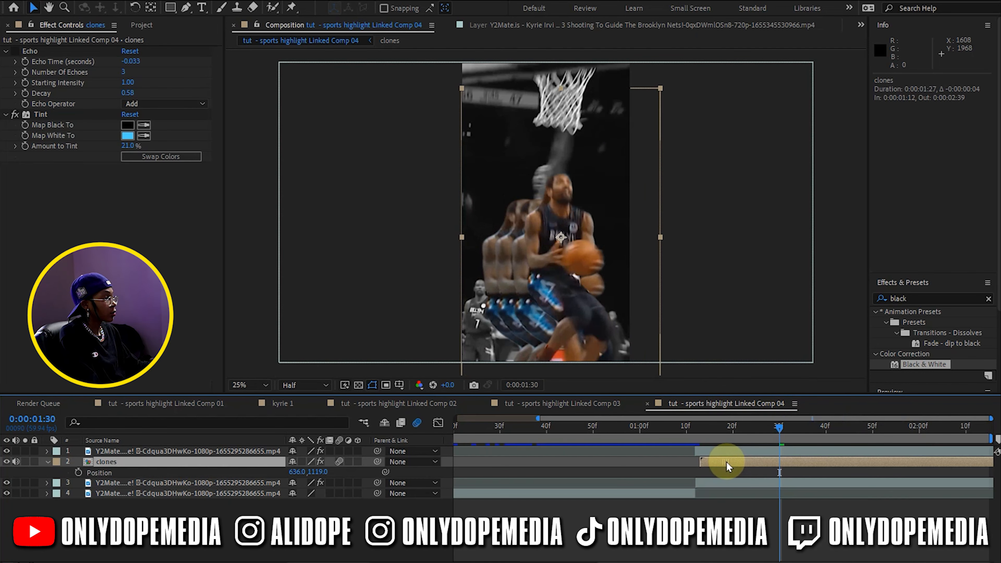
pyautogui.moveTo(724, 462); pyautogui.dragTo(720, 462)
pyautogui.moveTo(679, 431); pyautogui.dragTo(795, 442)
# Inside the clones composition, keyframe the top layer's position at 0:00:01:16 with the value 1382, 960
pyautogui.click(814, 462)
pyautogui.doubleClick(813, 461)
pyautogui.click(500, 451)
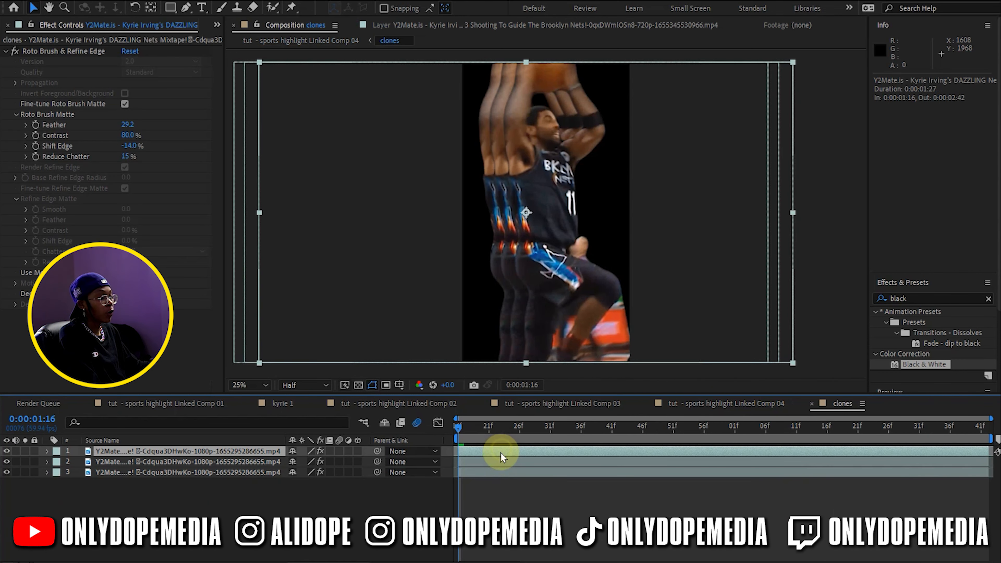
pyautogui.press('p')
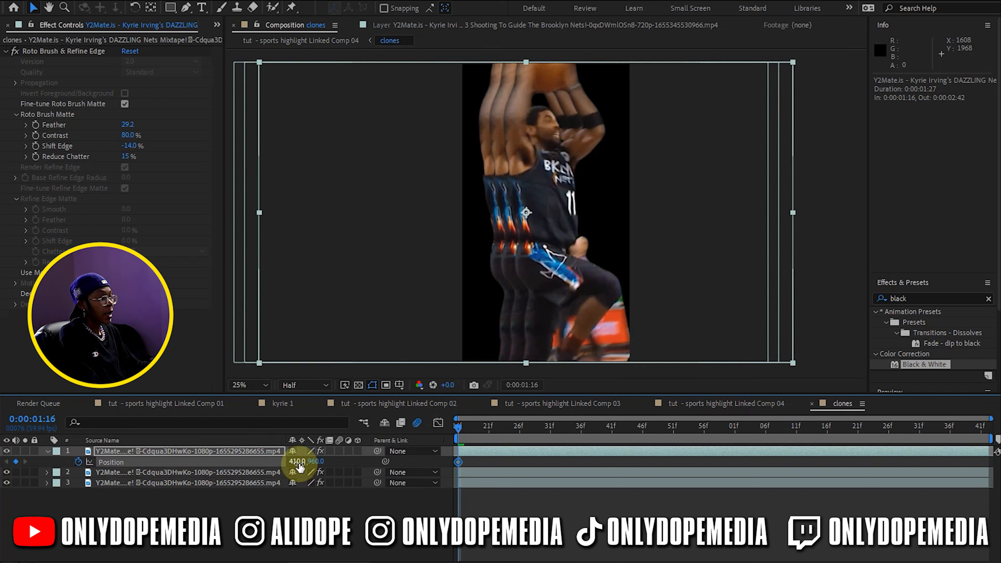
pyautogui.moveTo(417, 453); pyautogui.dragTo(845, 425)
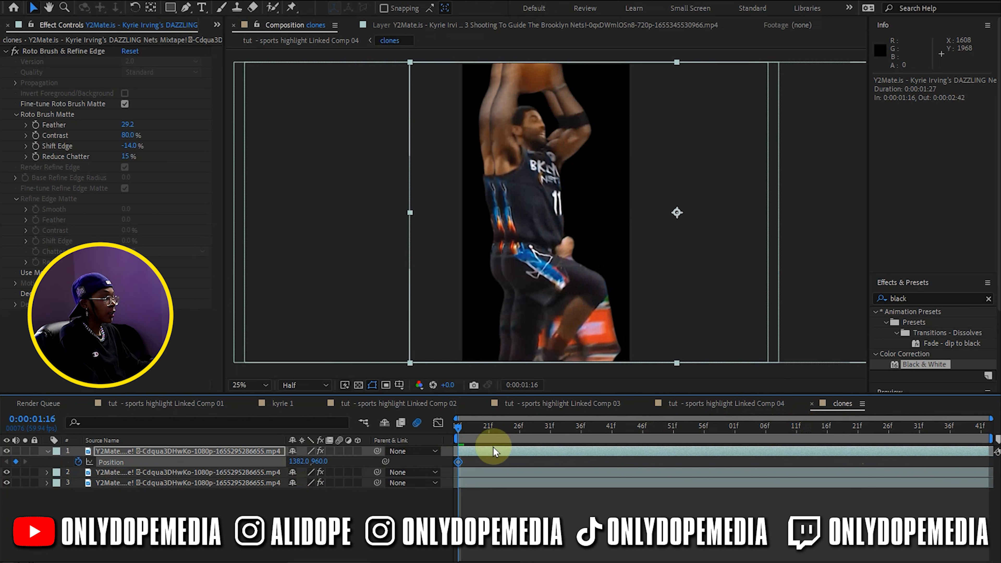
# Keyframe the top clone layer's position at 0:00:01:26 with the value 402, 960
pyautogui.moveTo(468, 431); pyautogui.dragTo(519, 427)
pyautogui.moveTo(293, 468); pyautogui.dragTo(9, 351)
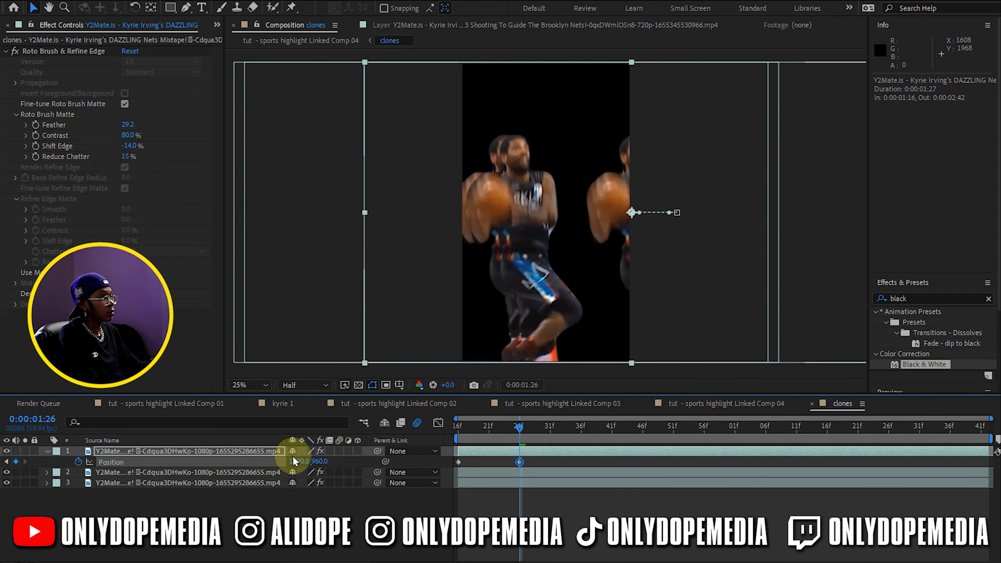
pyautogui.moveTo(594, 272); pyautogui.dragTo(492, 270)
pyautogui.moveTo(492, 431); pyautogui.dragTo(514, 425)
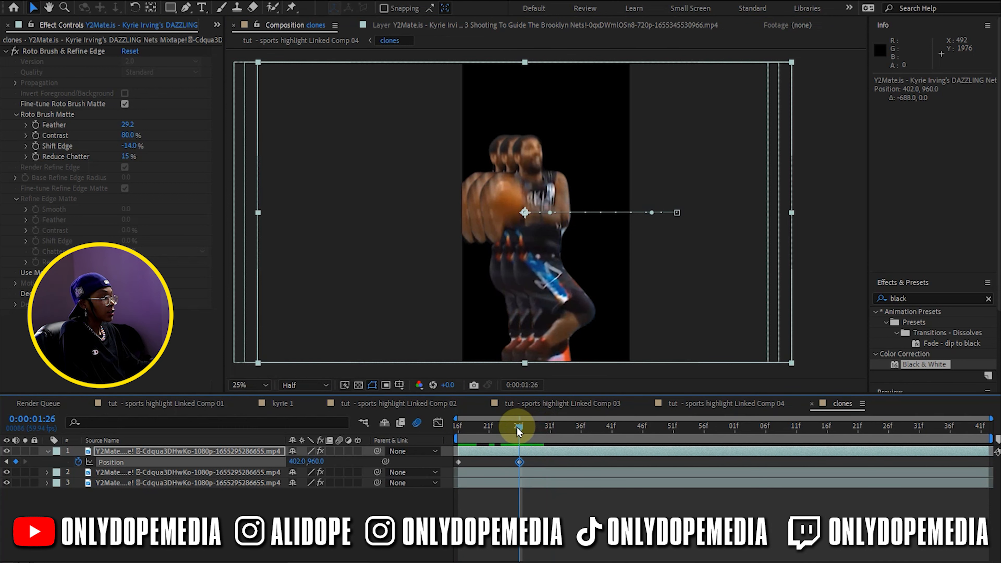
# Keyframe the second clone layer's position at 0:00:01:16 with the value 416, 2916, below the frame
pyautogui.click(490, 471)
pyautogui.press('p')
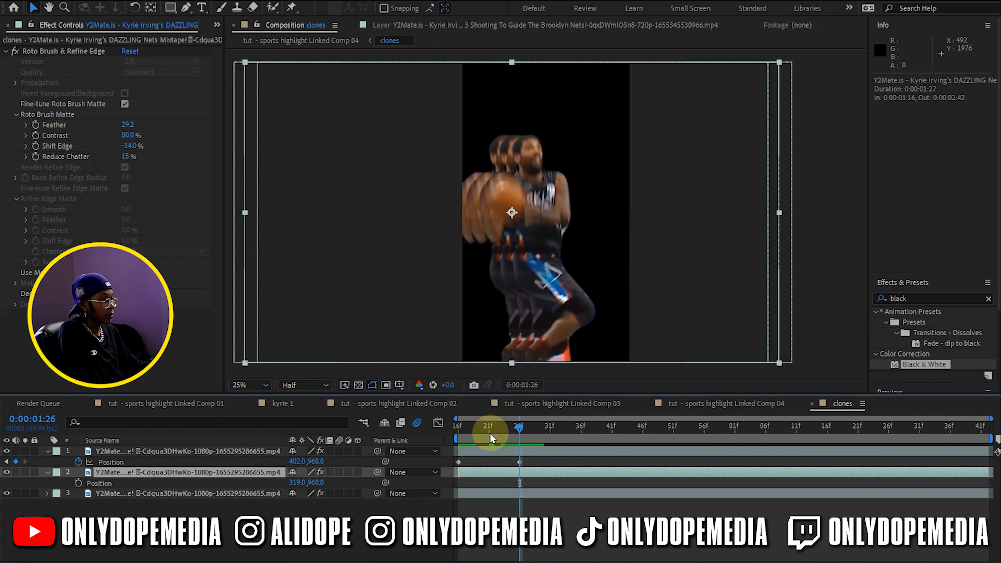
pyautogui.moveTo(489, 436); pyautogui.dragTo(451, 432)
pyautogui.click(122, 483)
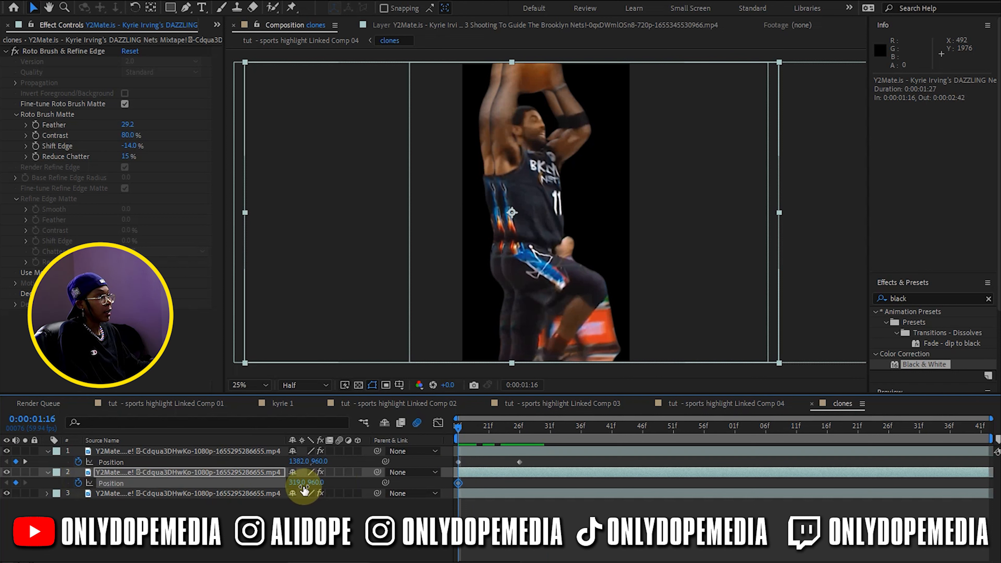
pyautogui.moveTo(281, 484)
pyautogui.mouseDown()
pyautogui.moveTo(319, 437)
pyautogui.moveTo(328, 486)
pyautogui.moveTo(954, 286)
pyautogui.moveTo(539, 282)
pyautogui.moveTo(519, 312)
pyautogui.mouseUp()
pyautogui.moveTo(545, 278); pyautogui.dragTo(545, 391)
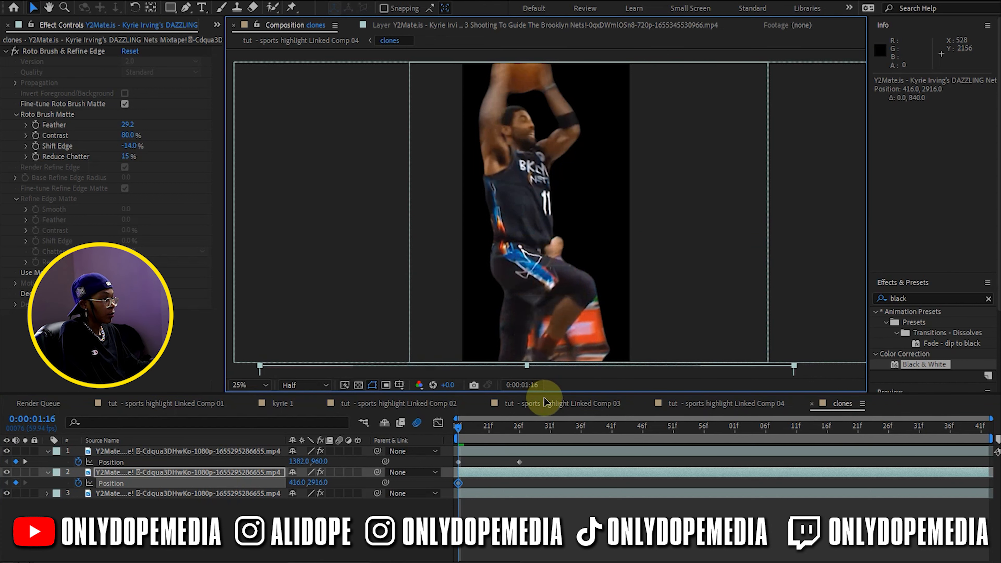
# Keyframe the second clone layer's position at 0:00:01:26 with the value 340, 1016
pyautogui.moveTo(526, 433); pyautogui.dragTo(519, 431)
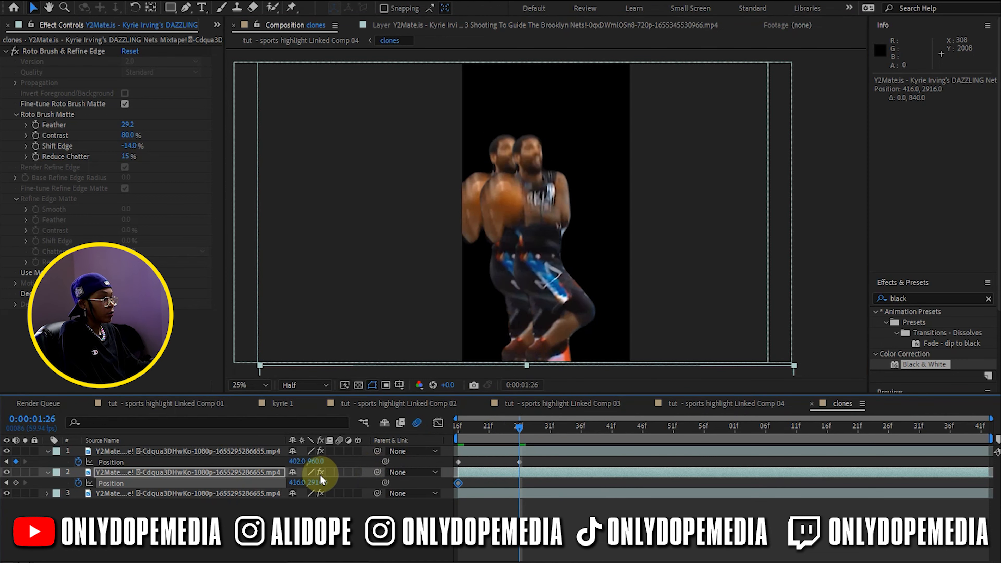
pyautogui.moveTo(314, 483); pyautogui.dragTo(141, 473)
pyautogui.moveTo(495, 327); pyautogui.dragTo(494, 102)
pyautogui.moveTo(563, 165); pyautogui.dragTo(554, 165)
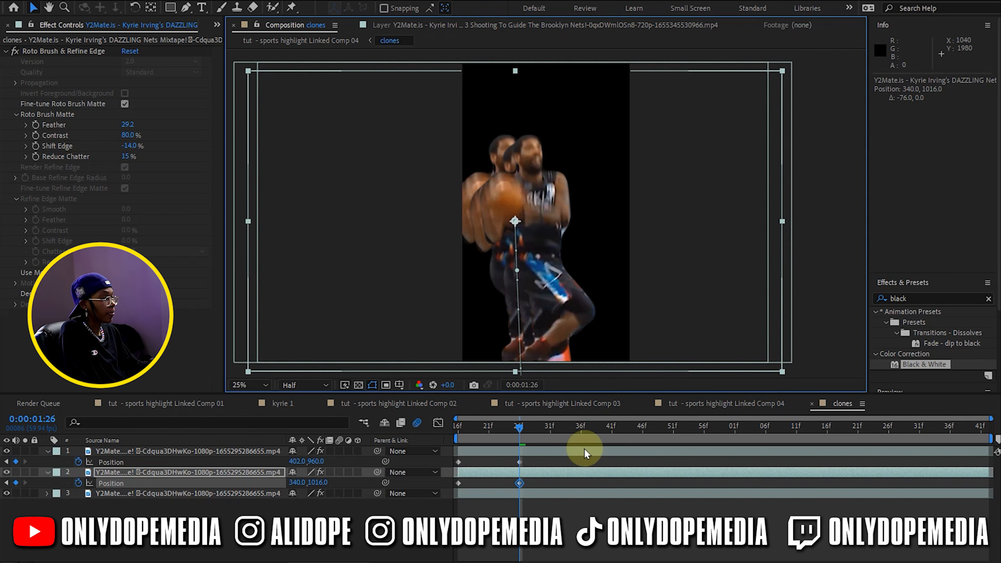
# Apply Easy Ease to the position keyframes of the top two clone layers and scrub over the animation
pyautogui.moveTo(501, 431); pyautogui.dragTo(667, 413)
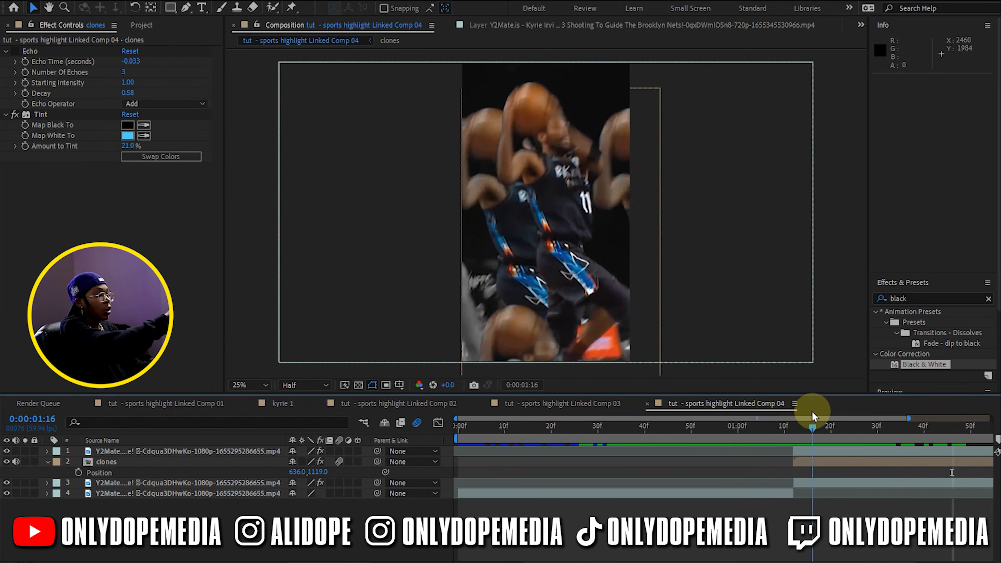
pyautogui.moveTo(813, 412); pyautogui.dragTo(957, 426)
pyautogui.hscroll(3, 823, 469)
pyautogui.moveTo(761, 430); pyautogui.dragTo(879, 428)
# Adjust the clone layers' position values inside the clones composition, undoing the misplaced change
pyautogui.doubleClick(878, 463)
pyautogui.click(228, 503)
pyautogui.click(110, 462)
pyautogui.click(48, 451)
pyautogui.click(48, 451)
pyautogui.click(16, 493)
pyautogui.moveTo(698, 494); pyautogui.dragTo(679, 494)
pyautogui.click(442, 488)
pyautogui.moveTo(298, 483); pyautogui.dragTo(608, 447)
pyautogui.hotkey('ctrl', 'z')
pyautogui.moveTo(297, 493); pyautogui.dragTo(426, 230)
pyautogui.click(517, 546)
pyautogui.press('u')
pyautogui.press('u')
# Add another position keyframe and move the clone sideways in the frame
pyautogui.moveTo(698, 428)
pyautogui.mouseDown()
pyautogui.moveTo(679, 429)
pyautogui.moveTo(698, 429)
pyautogui.mouseUp()
pyautogui.click(16, 483)
pyautogui.moveTo(549, 309); pyautogui.dragTo(706, 308)
pyautogui.click(696, 513)
pyautogui.moveTo(698, 428)
pyautogui.mouseDown()
pyautogui.moveTo(670, 423)
pyautogui.moveTo(704, 421)
pyautogui.mouseUp()
# Check the clone animation in Linked Comp 04 and return to the clones composition
pyautogui.click(726, 403)
pyautogui.click(827, 513)
pyautogui.moveTo(900, 429); pyautogui.dragTo(908, 400)
pyautogui.click(843, 403)
# Keyframe the bottom clone layer's position, shift the keyframe earlier in time, and adjust the position value
pyautogui.click(679, 428)
pyautogui.click(674, 494)
pyautogui.click(48, 494)
pyautogui.click(48, 472)
pyautogui.click(48, 451)
pyautogui.click(58, 494)
pyautogui.click(79, 514)
pyautogui.moveTo(679, 428)
pyautogui.mouseDown()
pyautogui.moveTo(694, 435)
pyautogui.moveTo(679, 429)
pyautogui.mouseUp()
pyautogui.moveTo(679, 515); pyautogui.dragTo(648, 514)
pyautogui.moveTo(317, 513); pyautogui.dragTo(746, 414)
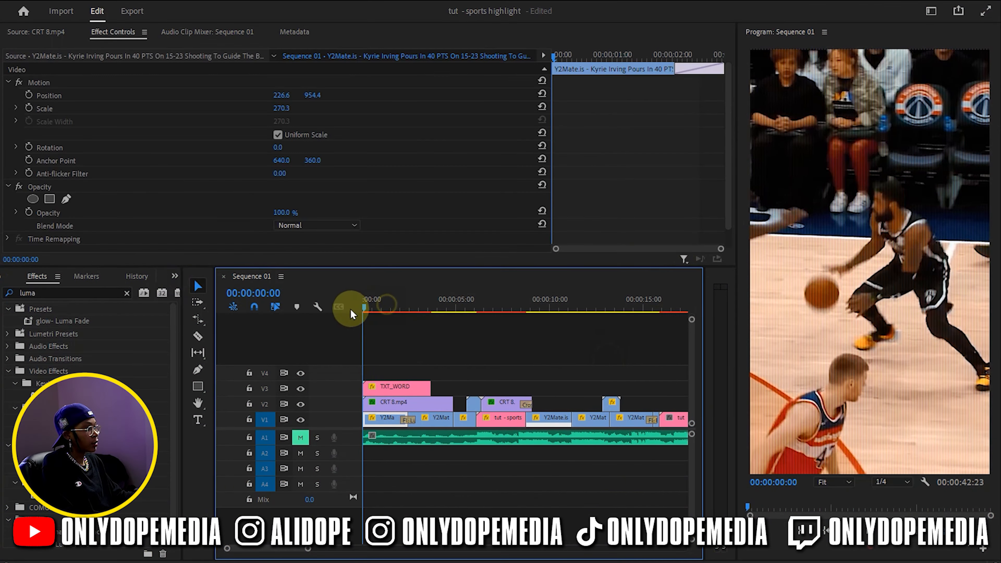
# In Premiere Pro, set the TXT_WORD title's blend mode to Difference at 00:00:01:09 and save the project
pyautogui.moveTo(352, 314); pyautogui.dragTo(391, 310)
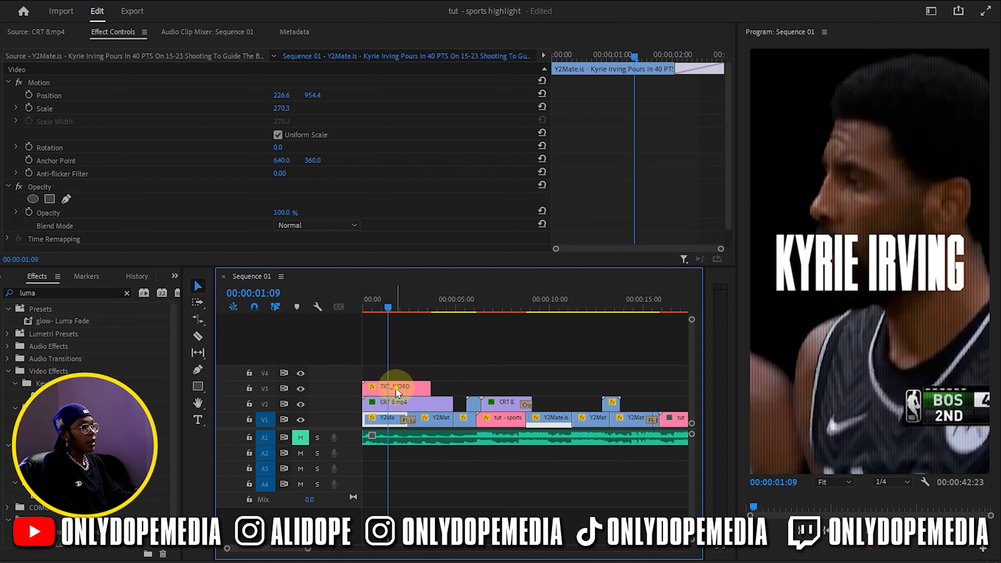
pyautogui.click(394, 387)
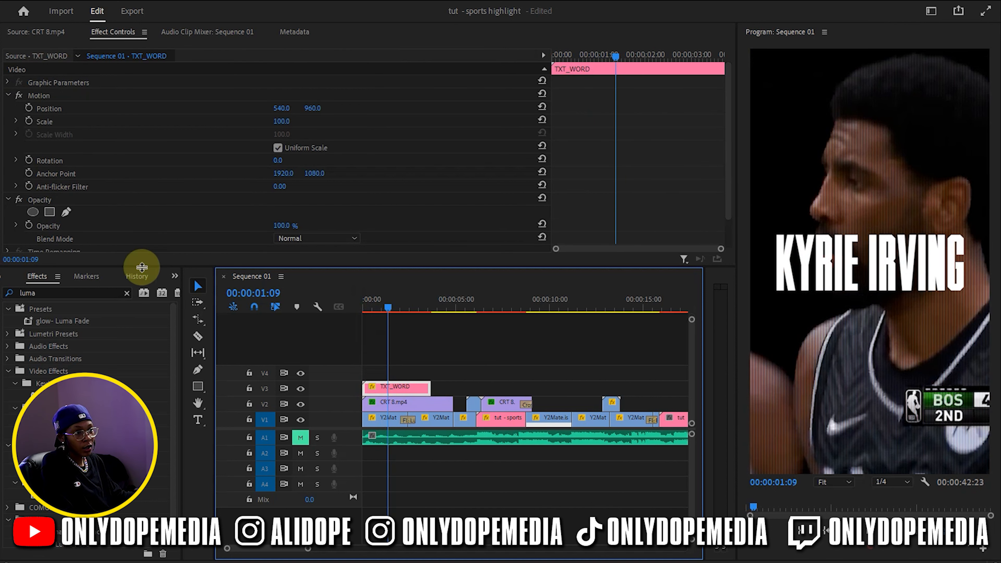
pyautogui.click(305, 241)
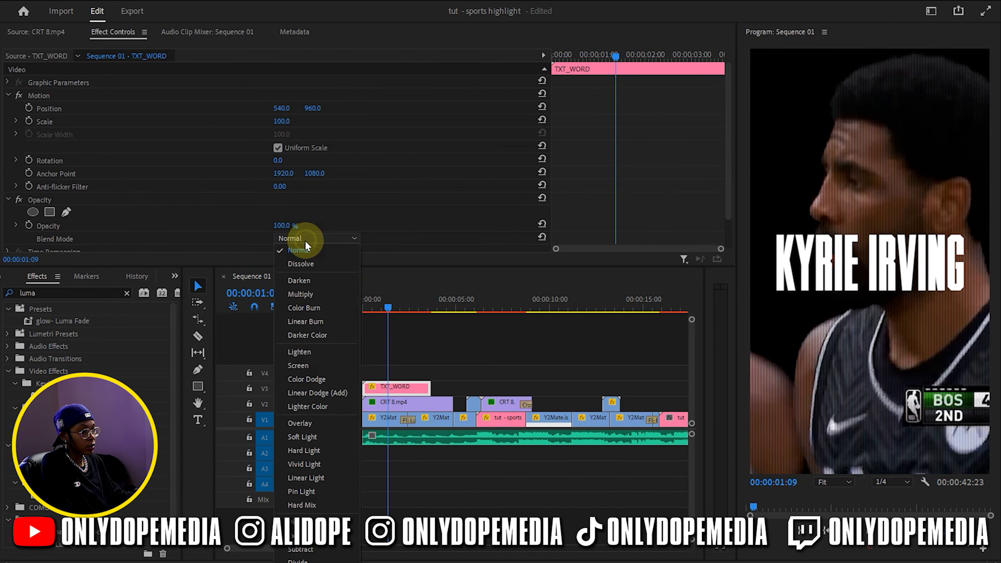
pyautogui.click(311, 520)
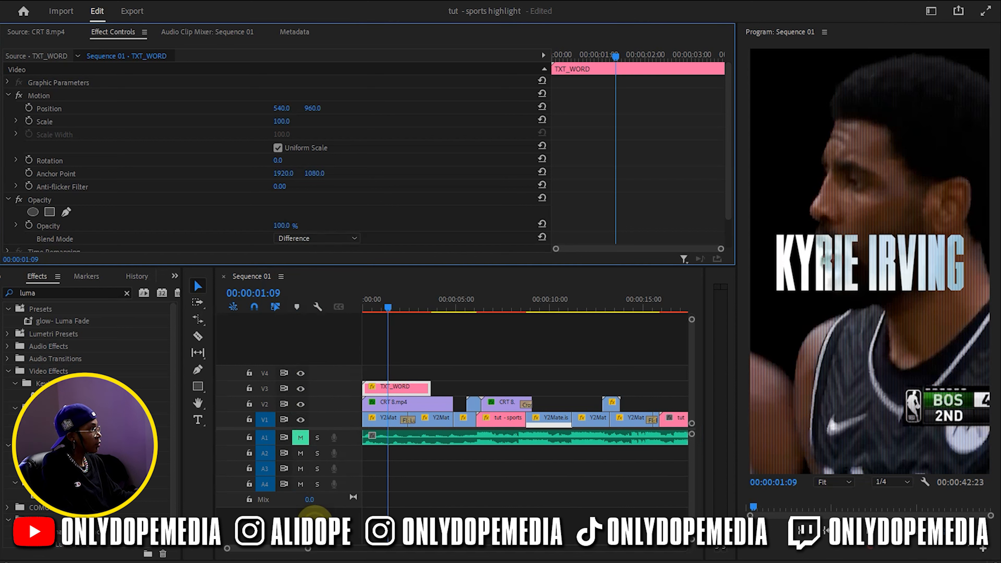
pyautogui.click(476, 486)
pyautogui.hotkey('ctrl', 's')
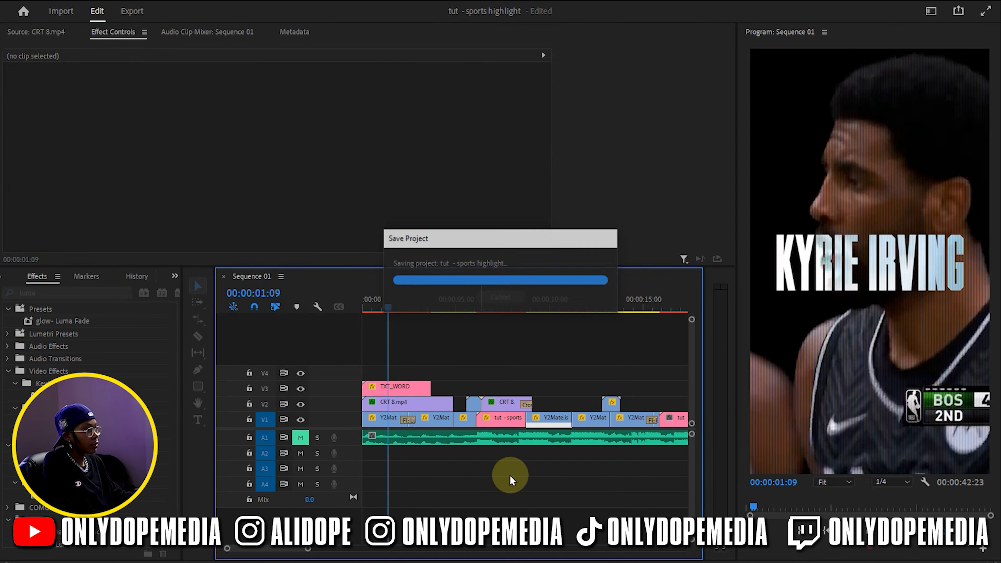
# Return to the start of the sequence and show the entire edit in the timeline
pyautogui.moveTo(401, 335); pyautogui.dragTo(341, 360)
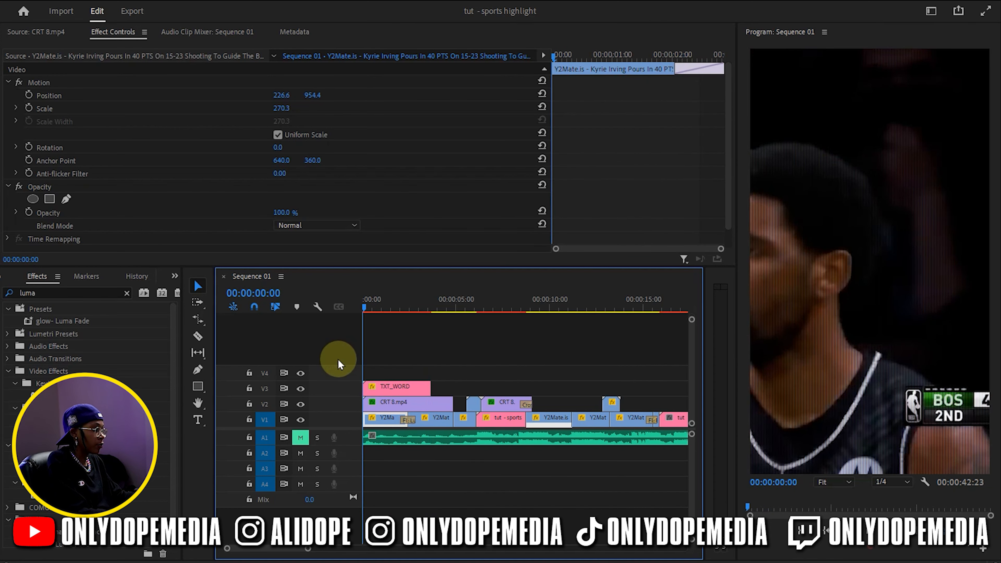
pyautogui.press('-')
pyautogui.press('-')
pyautogui.click(548, 359)
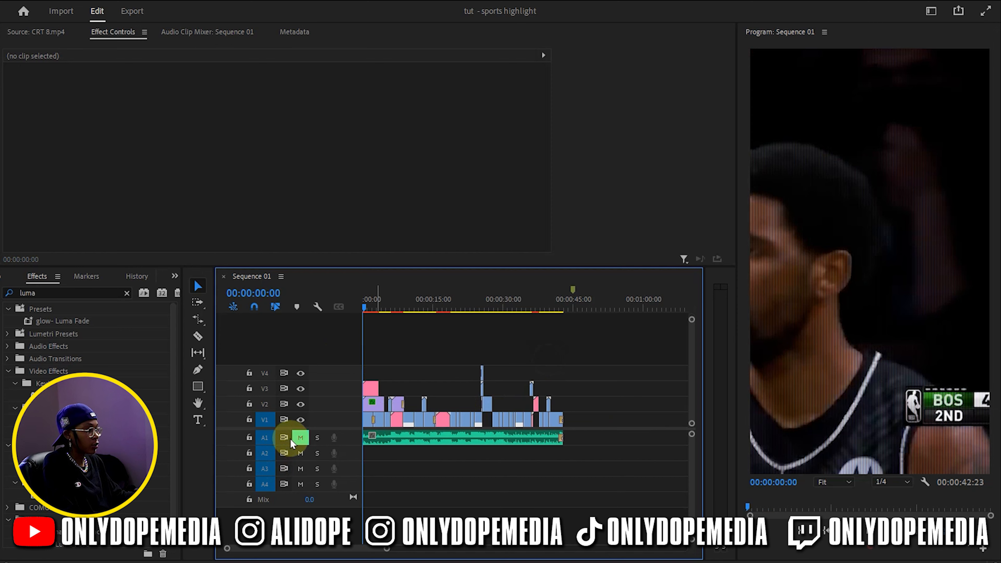